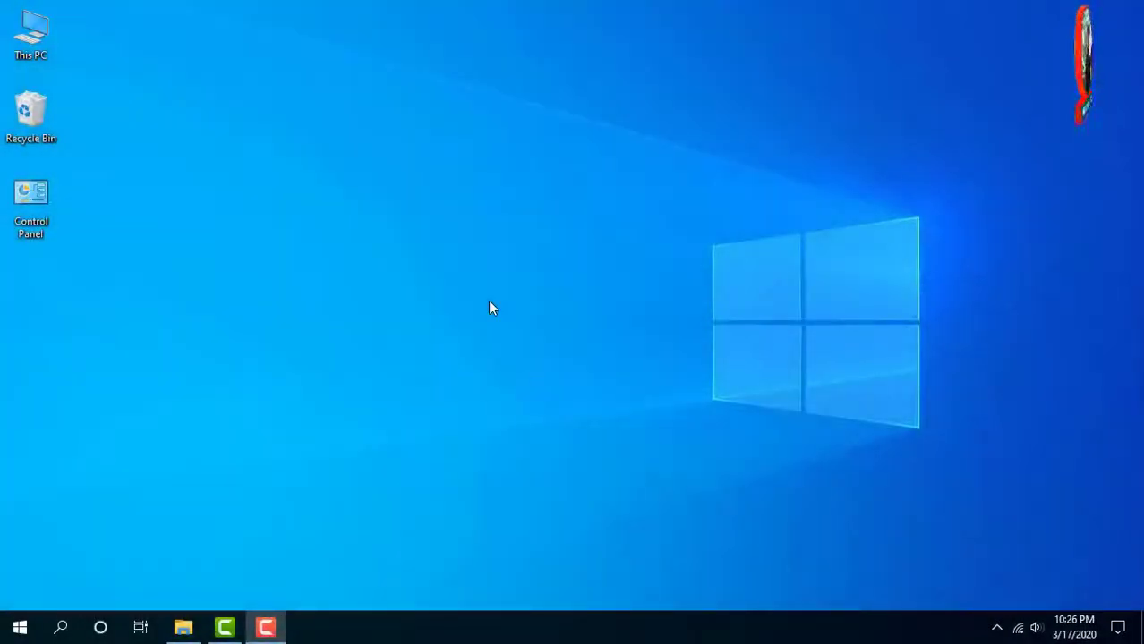
Step: Refresh the desktop and bring up the AA-File Set up folder in File Explorer
right_click(354, 198)
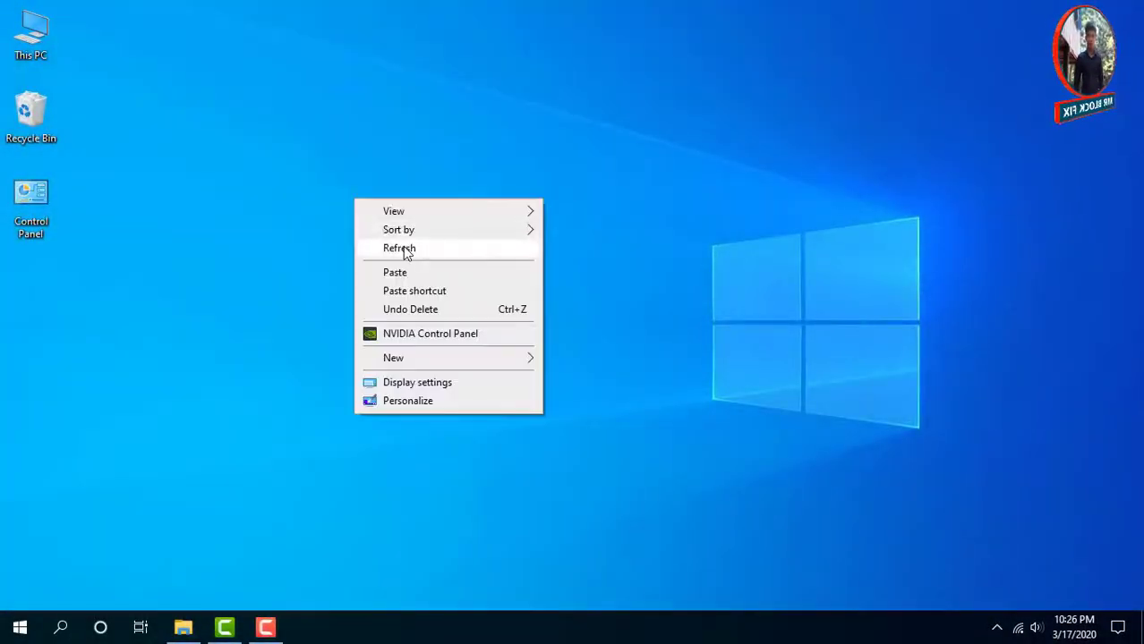
left_click(403, 249)
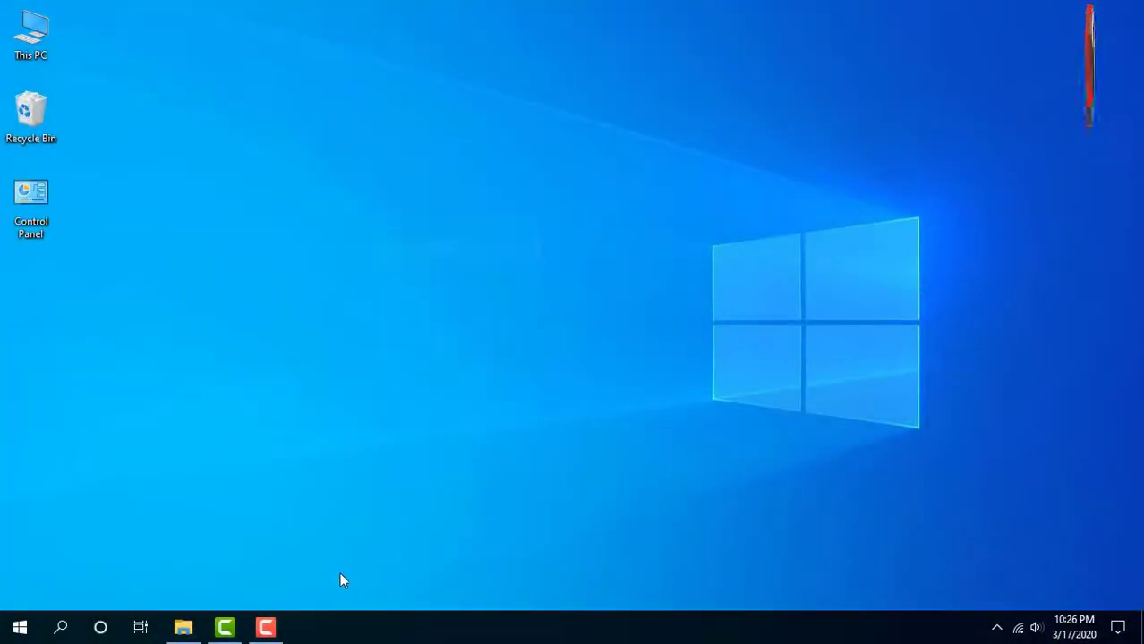
left_click(182, 628)
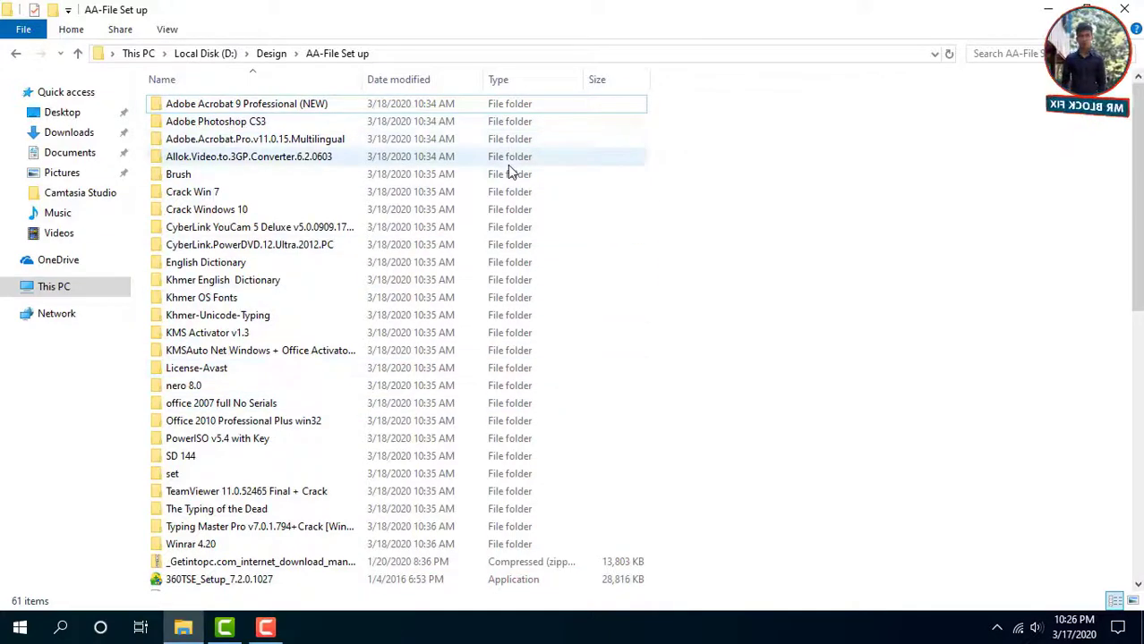
scroll(510, 215, "down", 1)
key("ctrl+a")
scroll(537, 279, "down", 4)
scroll(539, 281, "up", 5)
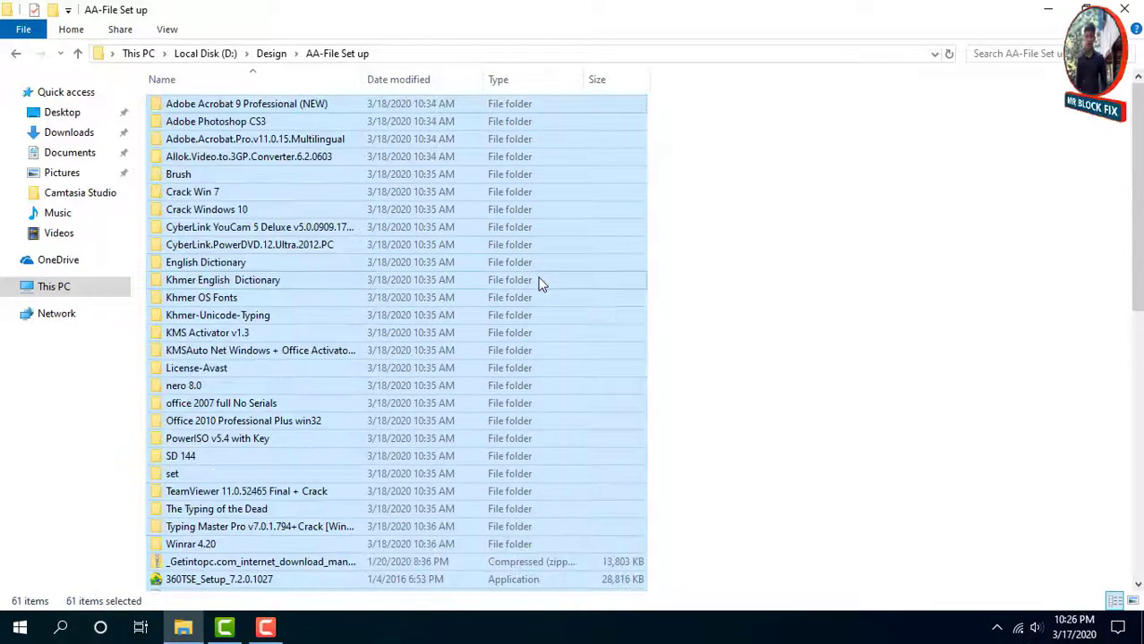
left_click(758, 268)
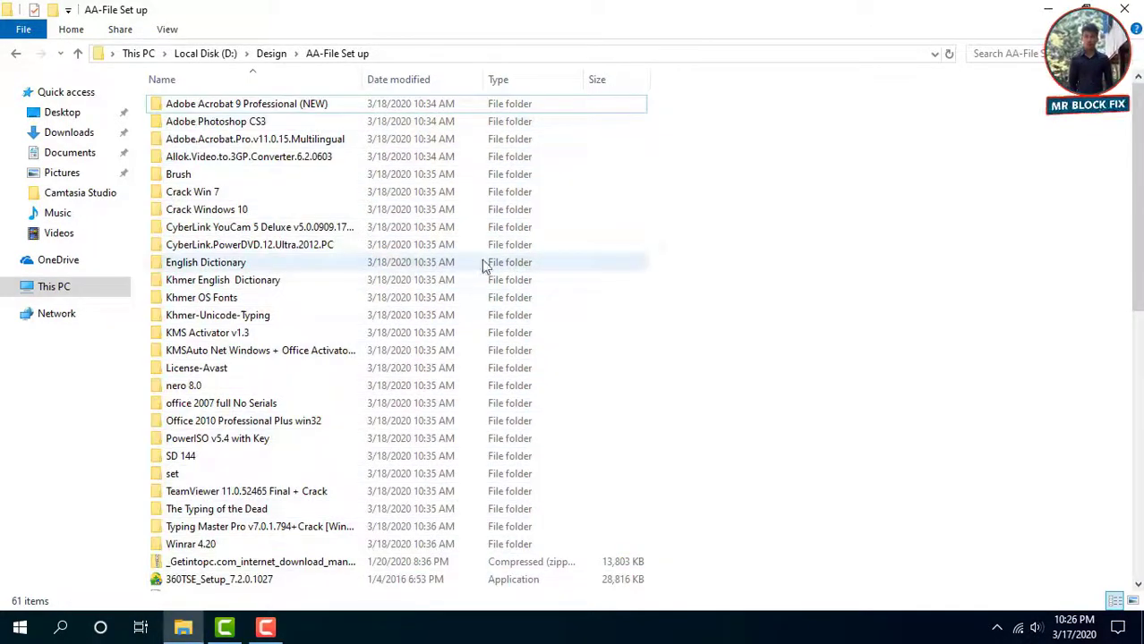
Step: Fit the Name column to its contents and open the Adobe.Acrobat.Pro.v11.0.15.Multilingual folder
left_click(259, 123)
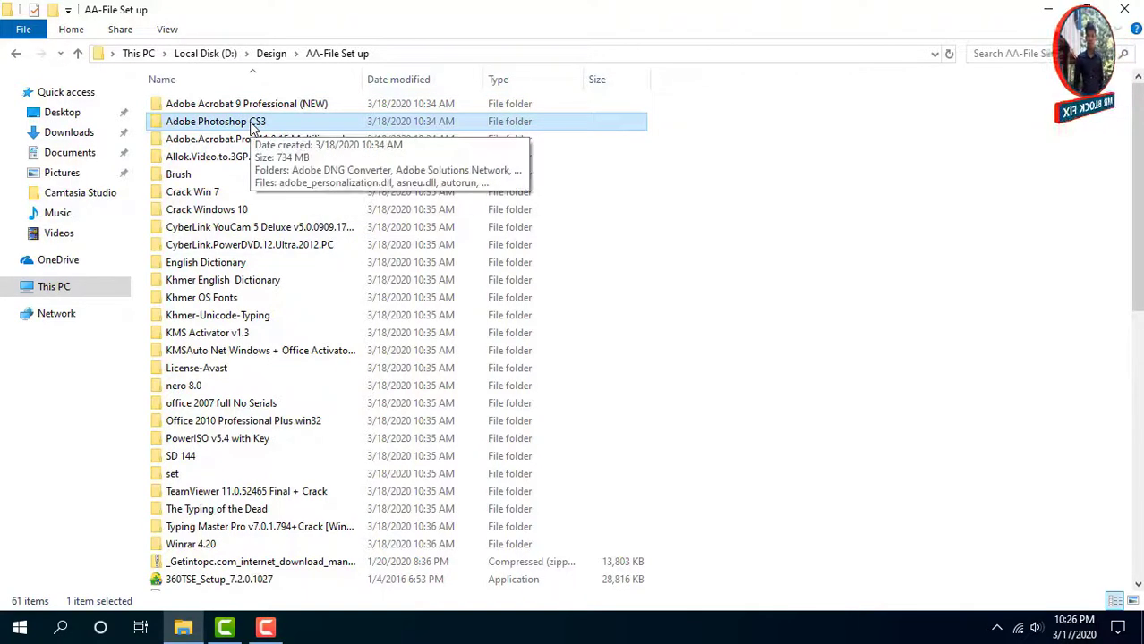
left_click(255, 142)
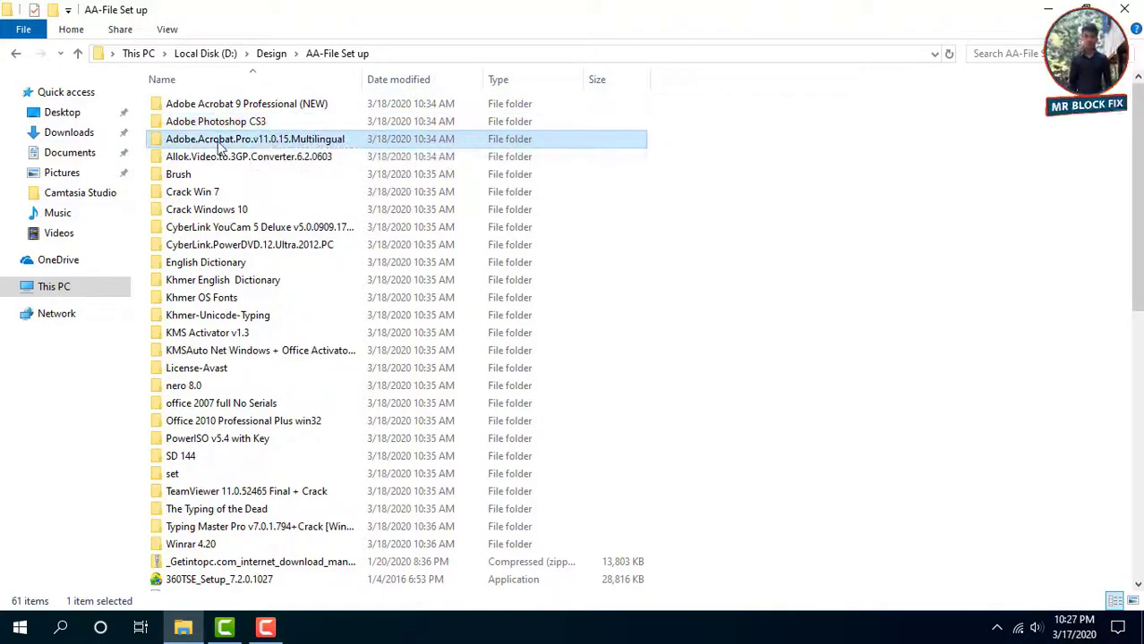
double_click(362, 79)
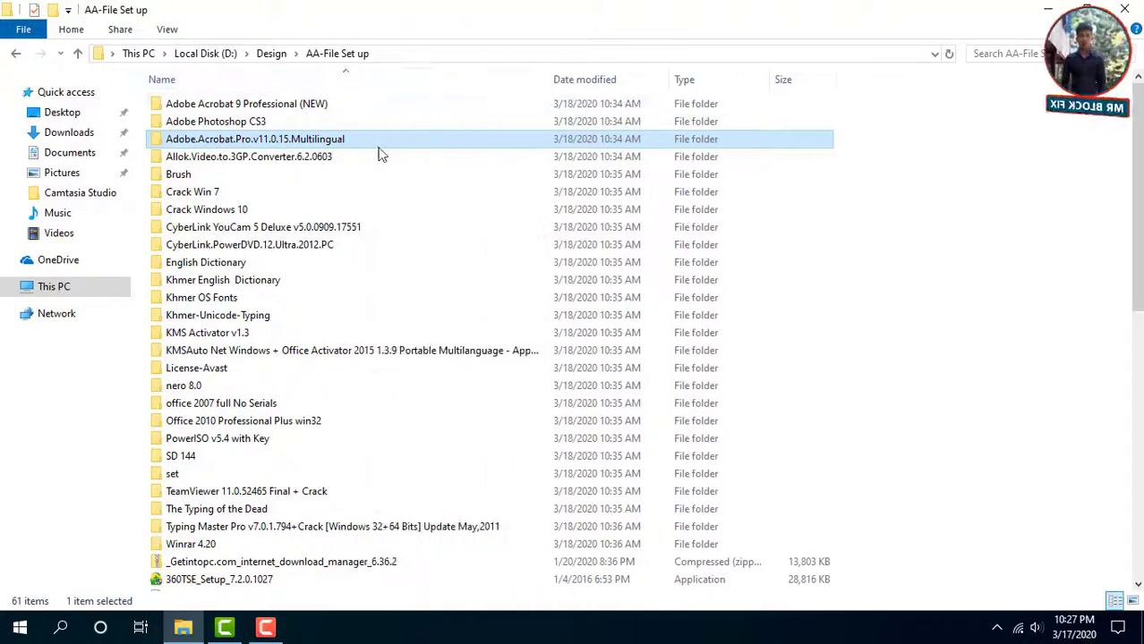
right_click(356, 145)
left_click(380, 150)
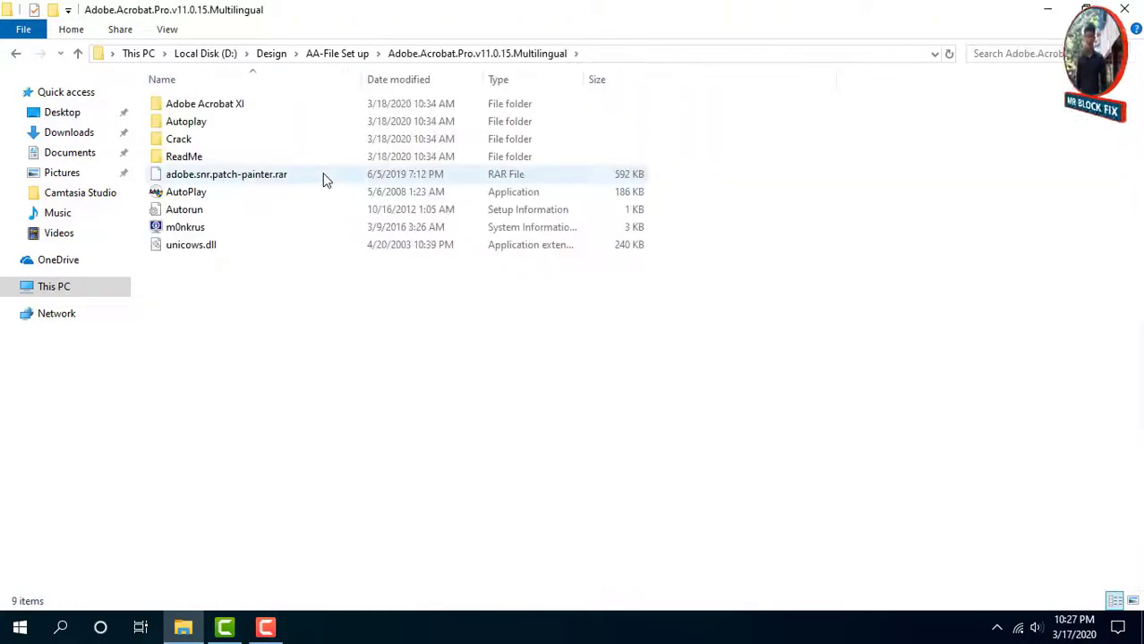
Step: Run the AutoPlay application and start the Adobe Acrobat XI Pro setup with English (United States) as the installation language
left_click(176, 199)
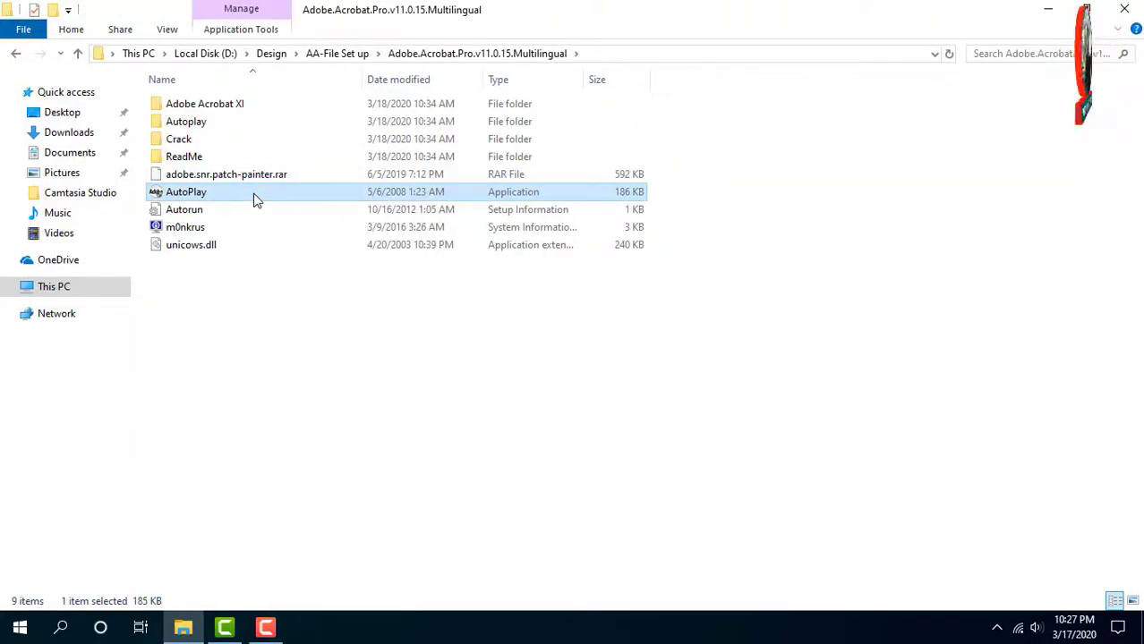
right_click(255, 198)
left_click(305, 226)
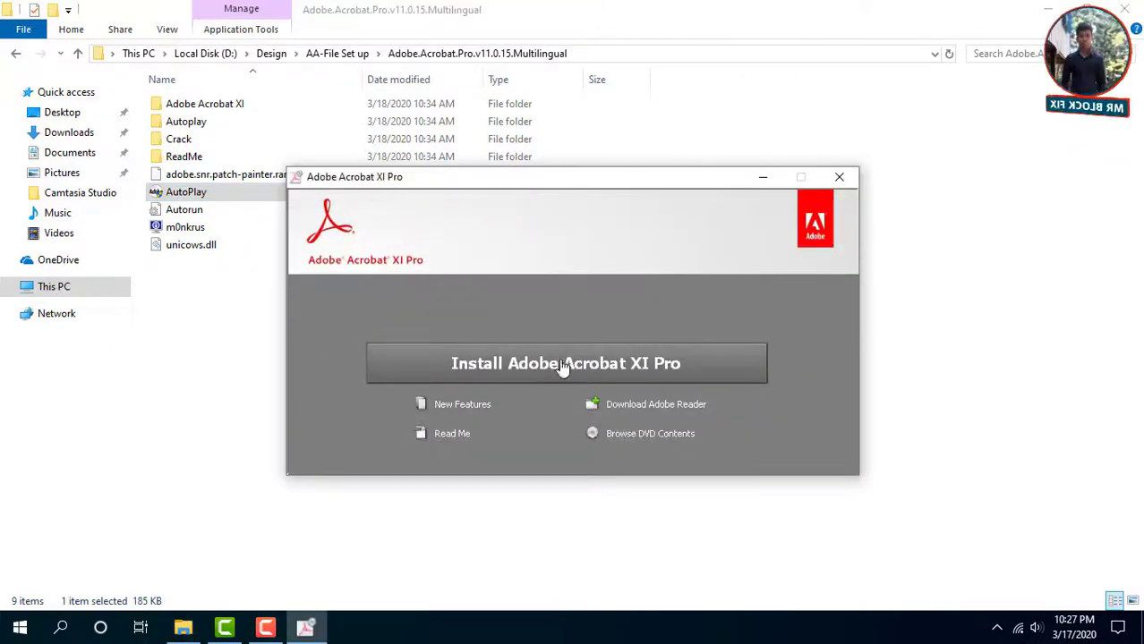
left_click(497, 355)
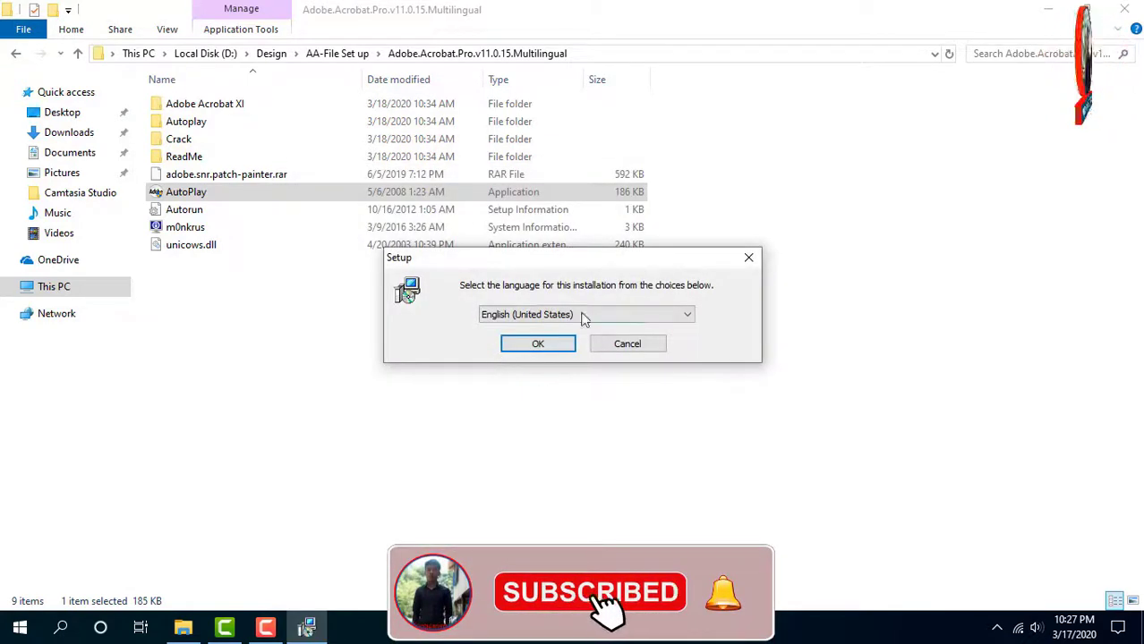
left_click(536, 347)
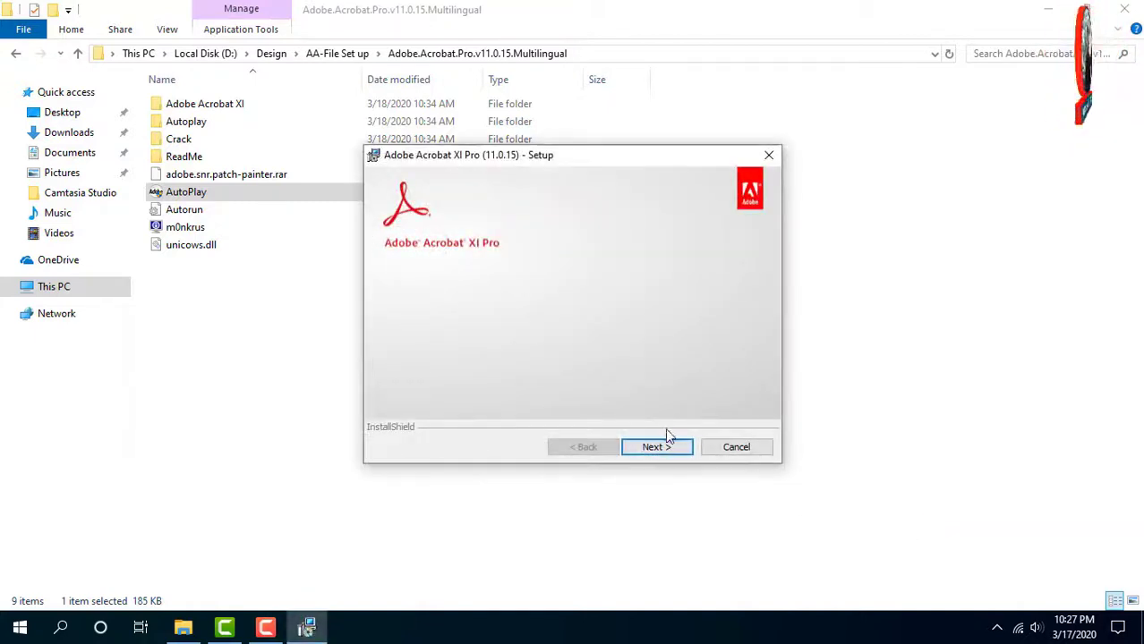
Step: Keep Adobe Acrobat as the default PDF viewer and choose the trial or subscription option in the setup
left_click(667, 448)
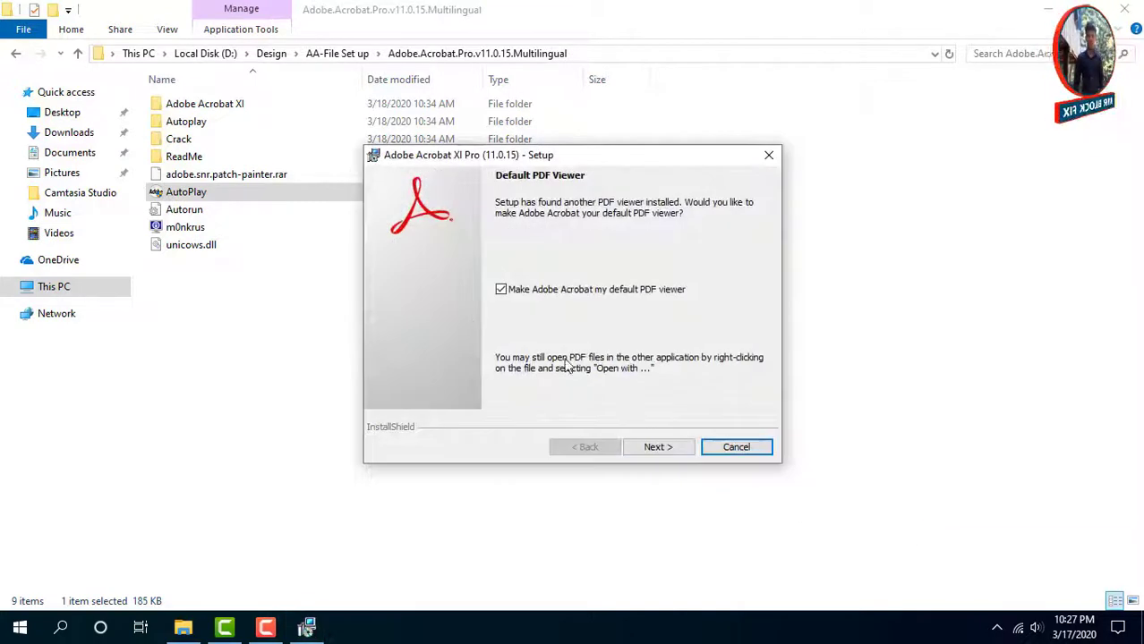
left_click(653, 446)
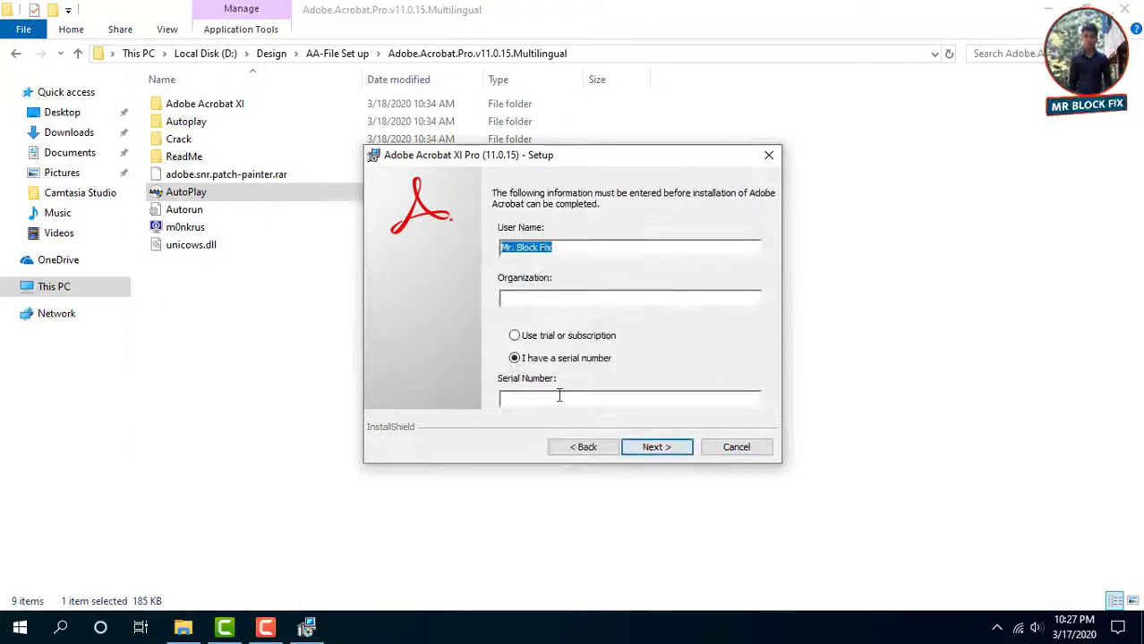
left_click(551, 338)
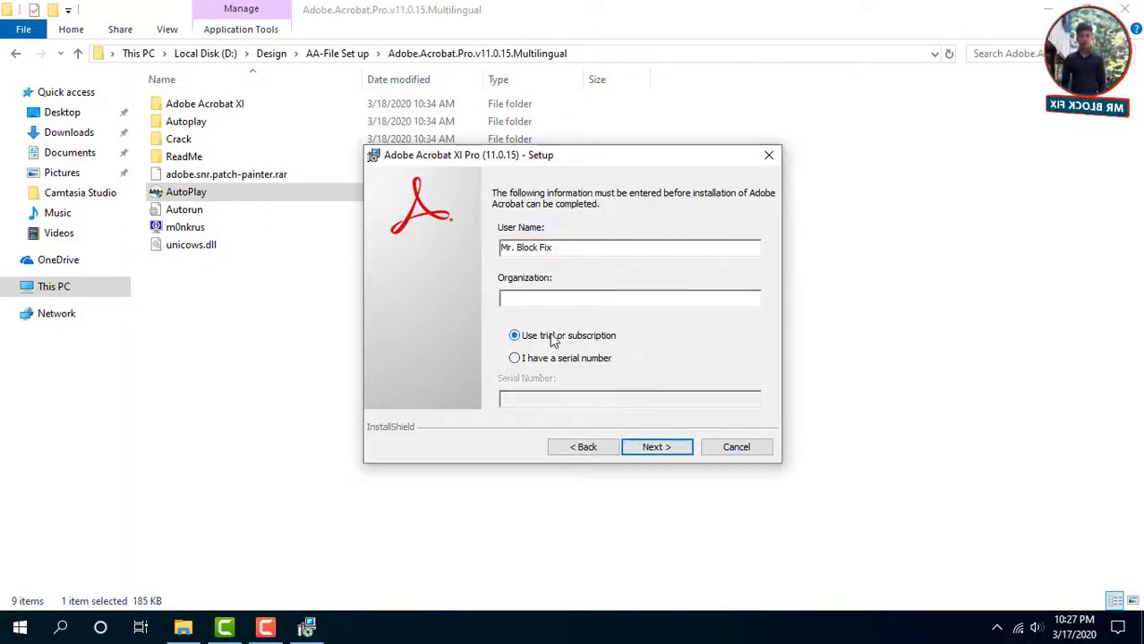
left_click(667, 450)
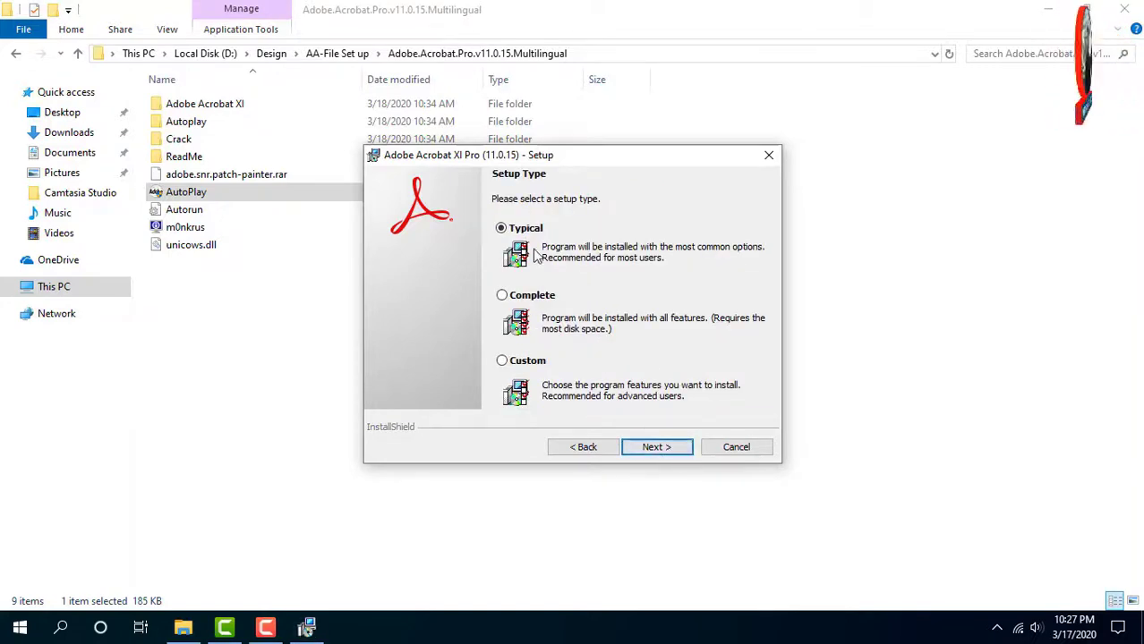
Step: Install Acrobat with the Typical setup type into C:\Program Files (x86)\Adobe\Acrobat 11.0\ and finish the wizard
left_click(664, 448)
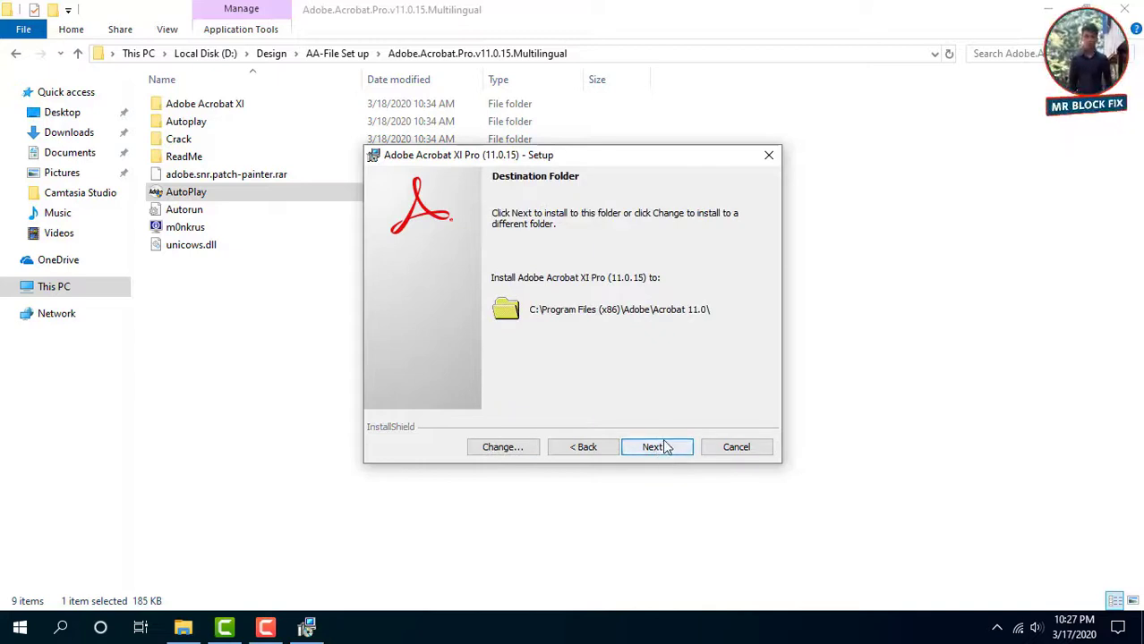
left_click(667, 449)
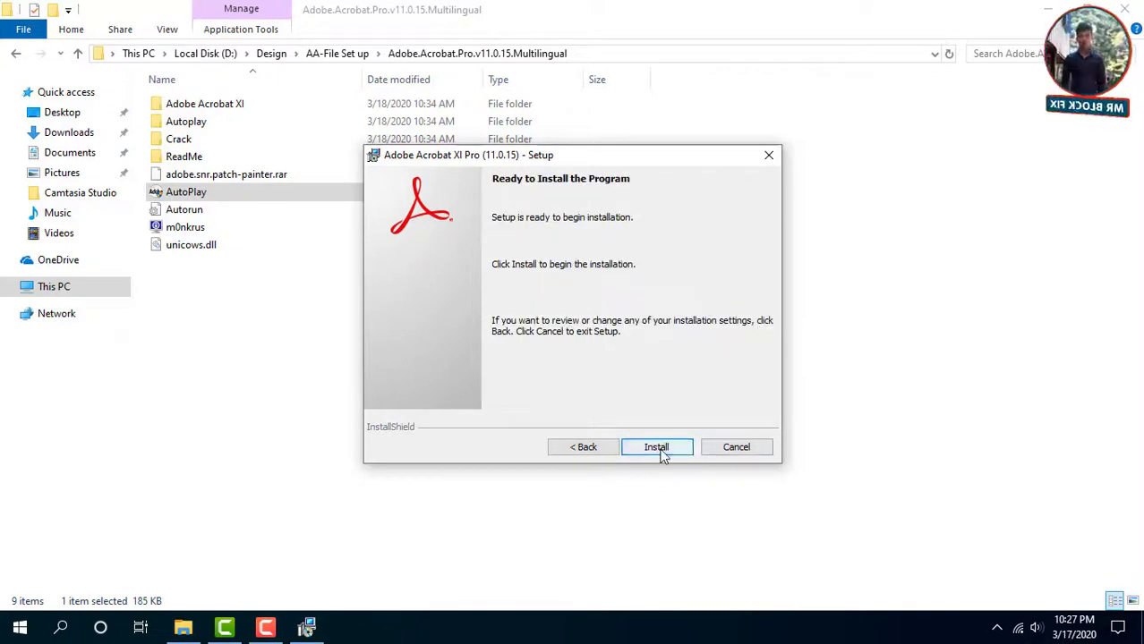
left_click(663, 450)
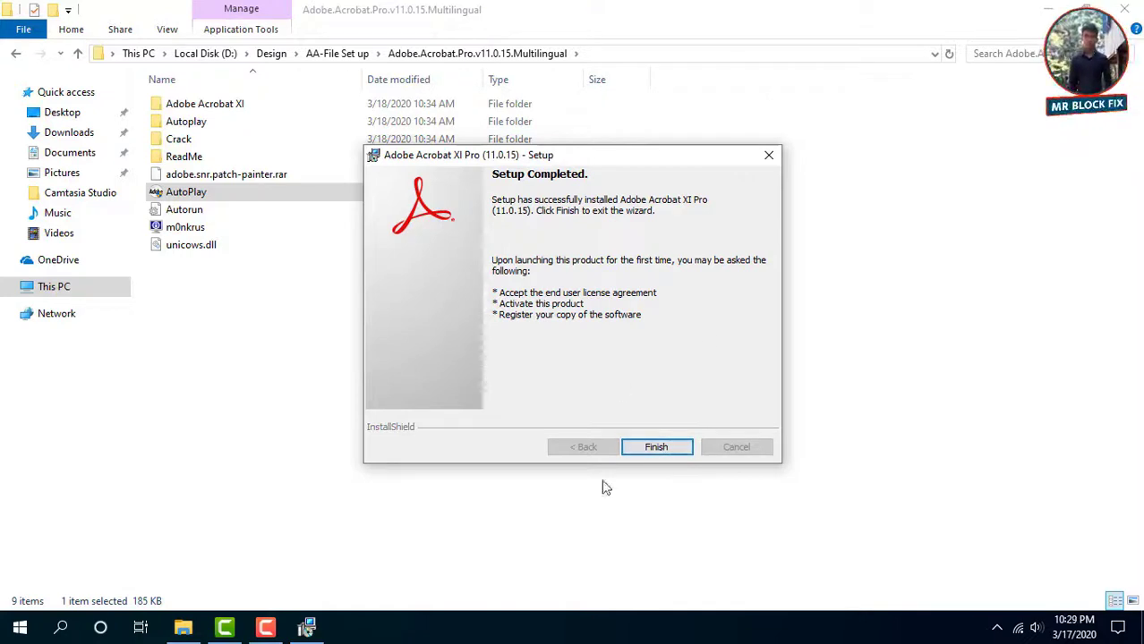
left_click(657, 445)
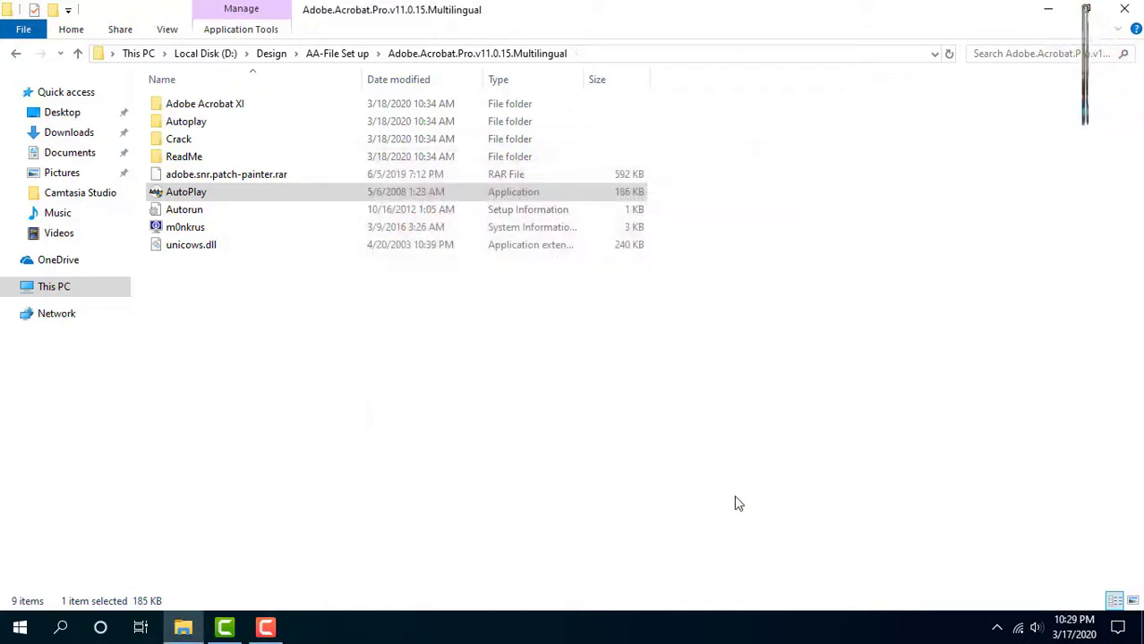
right_click(490, 433)
left_click(546, 268)
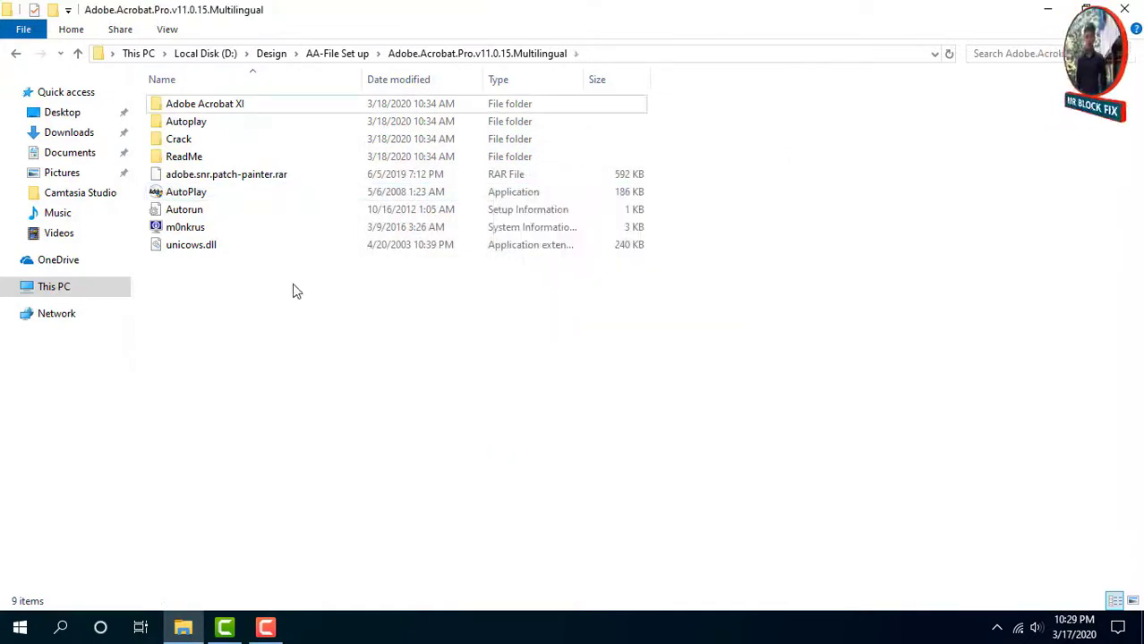
left_click(200, 181)
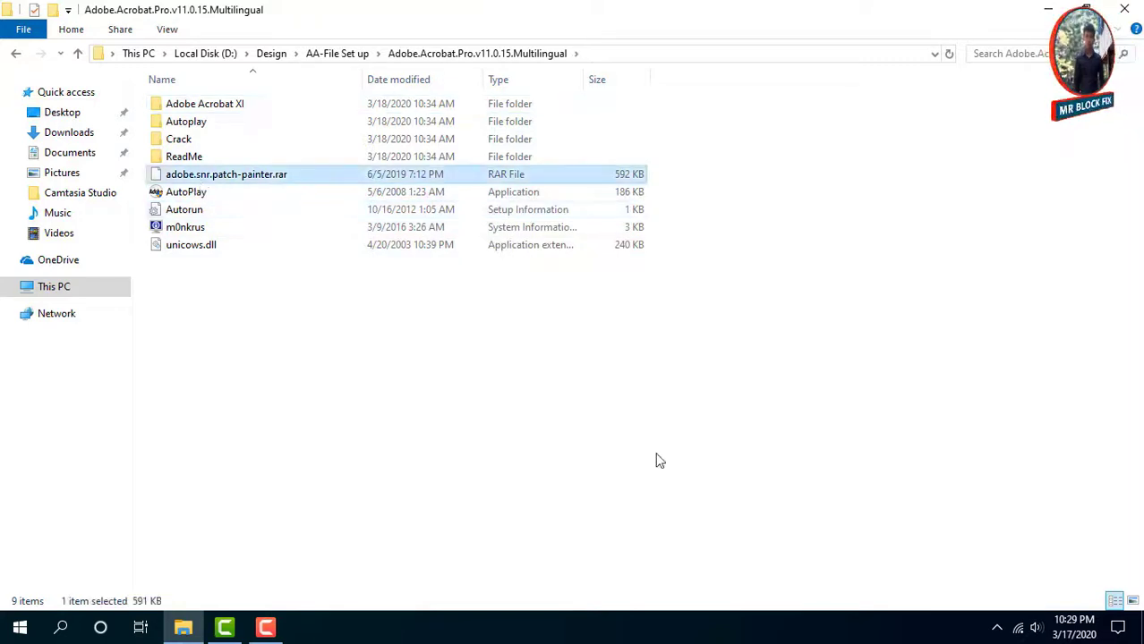
left_click(997, 627)
right_click(336, 357)
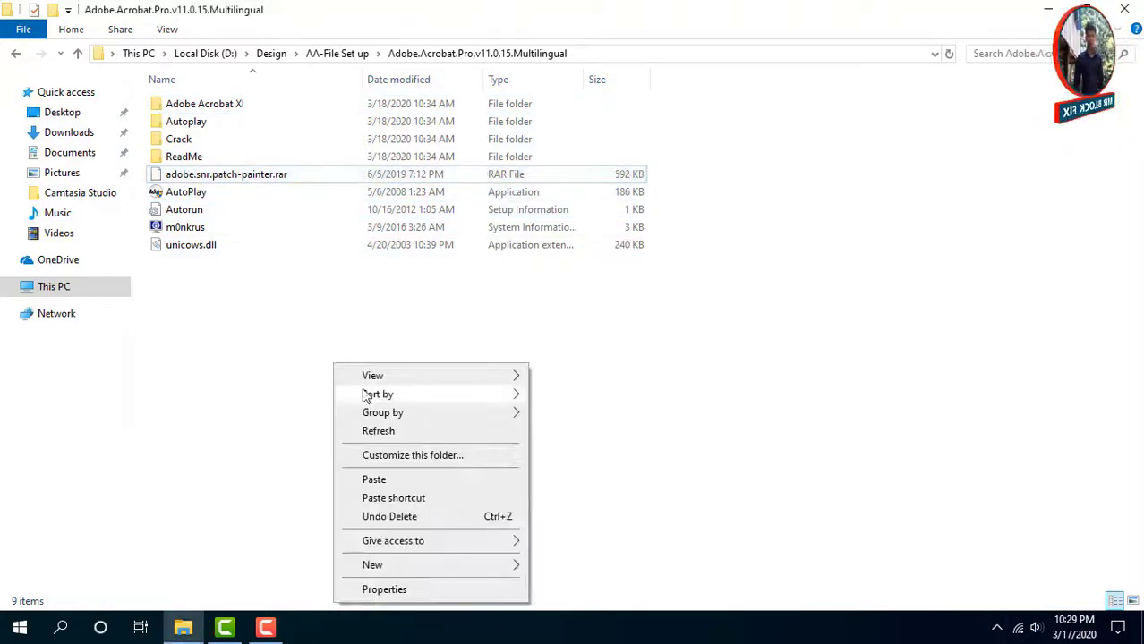
left_click(375, 430)
left_click(191, 176)
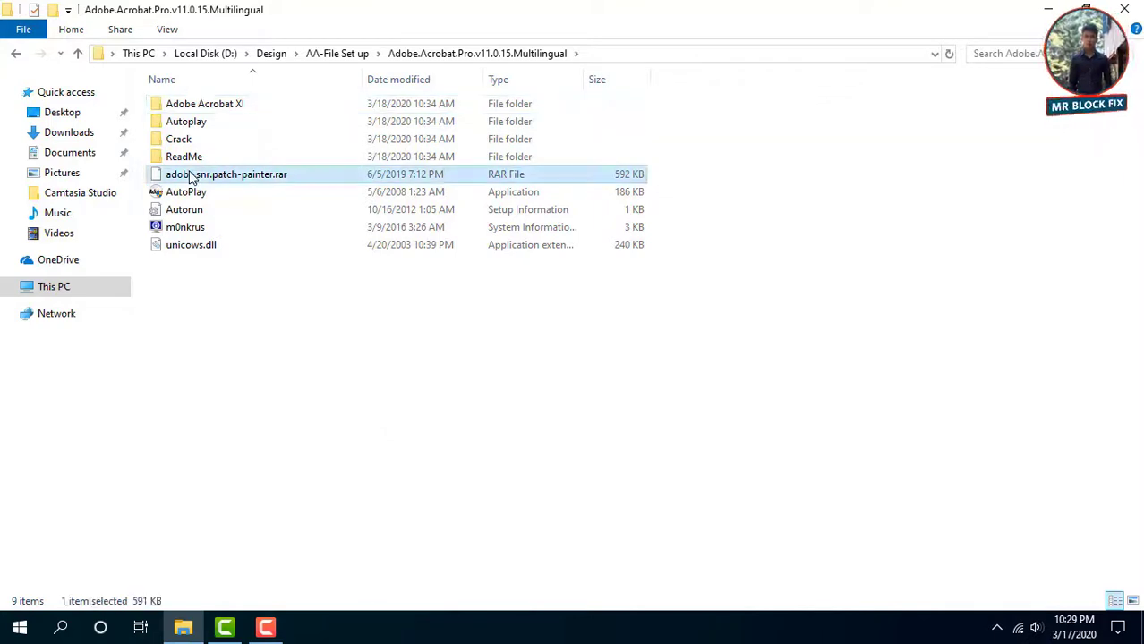
Step: Go to the Winrar 4.20 folder within AA-File Set up and launch the winrar-x64-420 installer
left_click(321, 54)
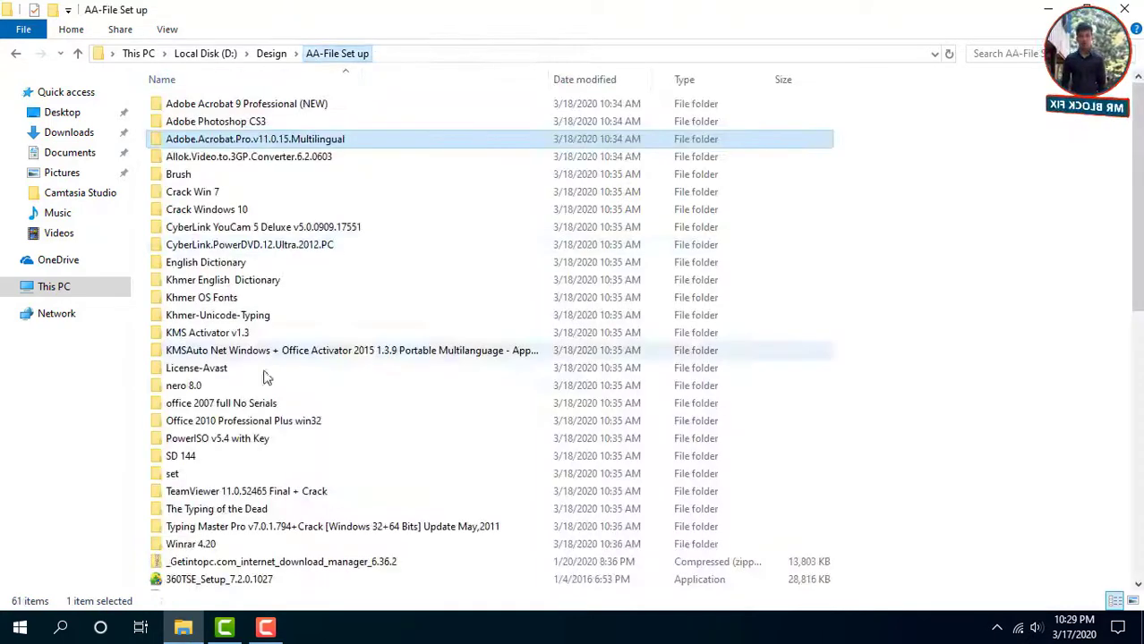
double_click(192, 544)
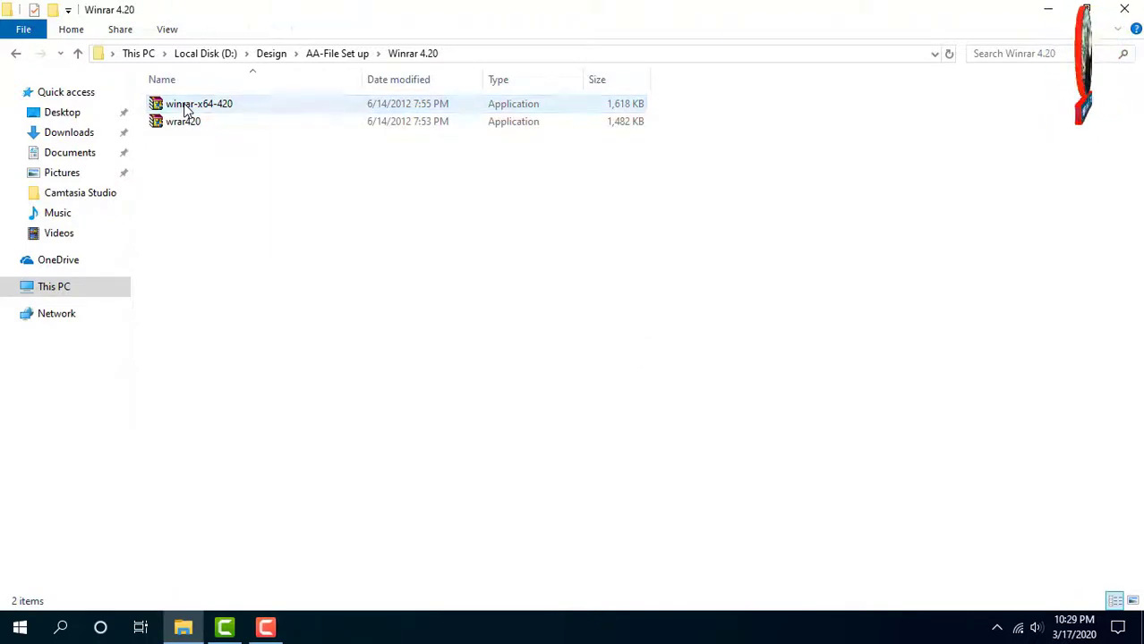
left_click(222, 105)
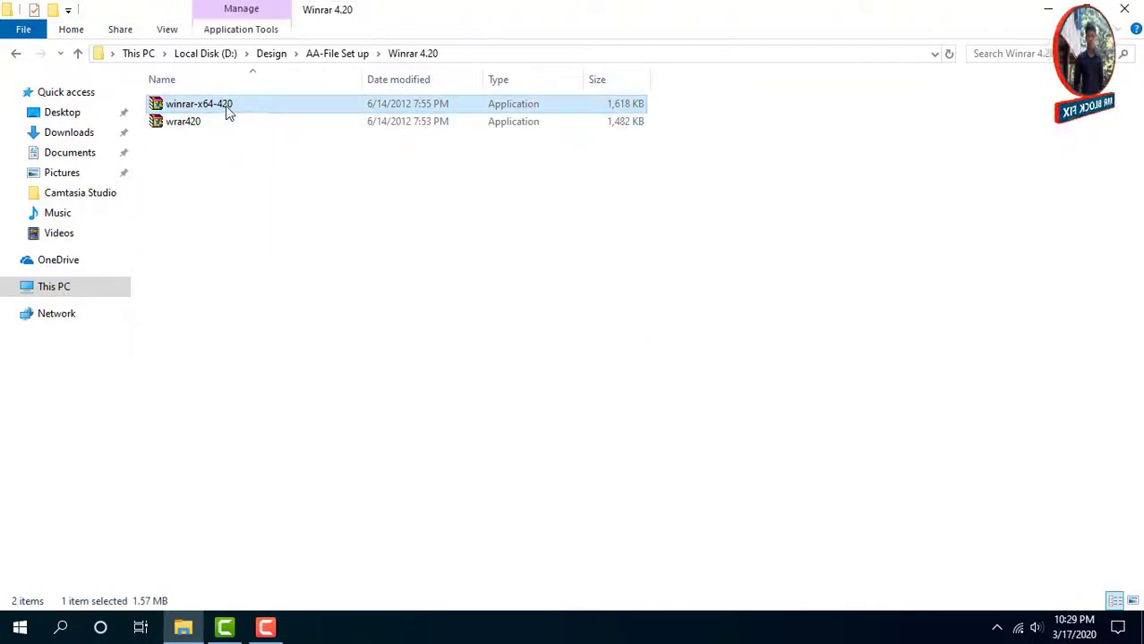
right_click(227, 107)
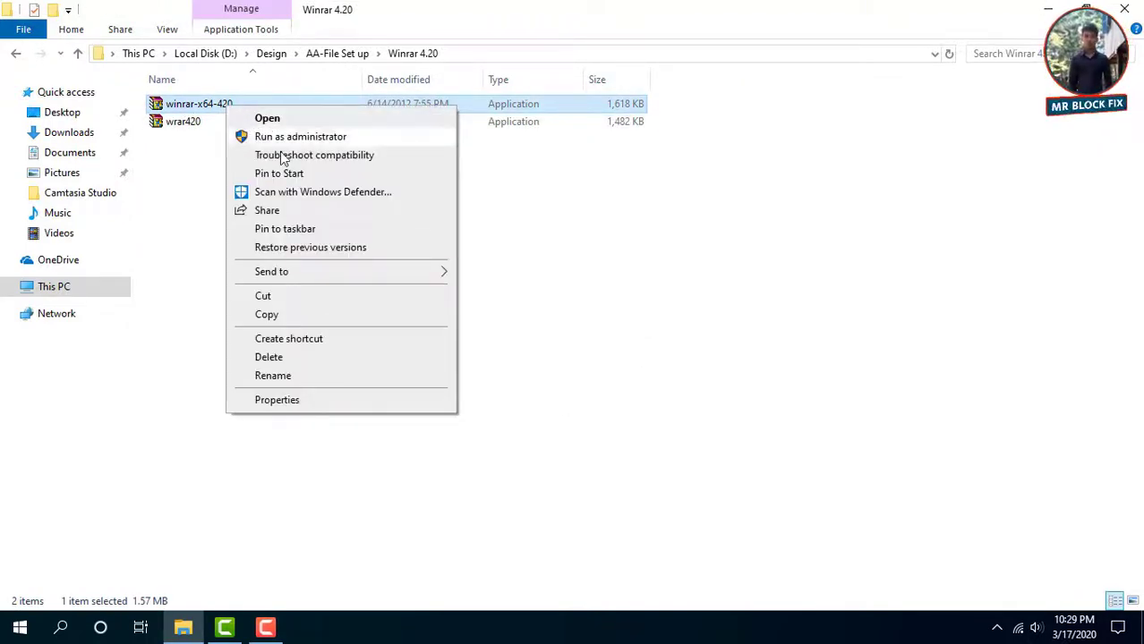
left_click(267, 118)
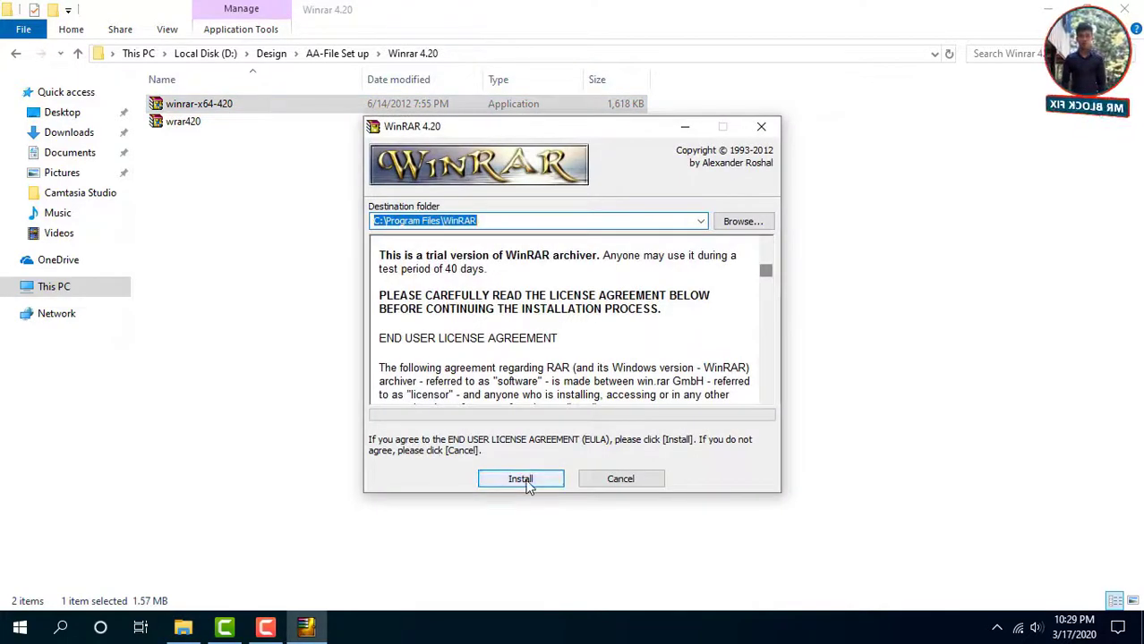
Step: Install WinRAR in C:\Program Files\WinRAR with all archive types associated and a desktop shortcut, and close the WinRAR program group window
left_click(528, 480)
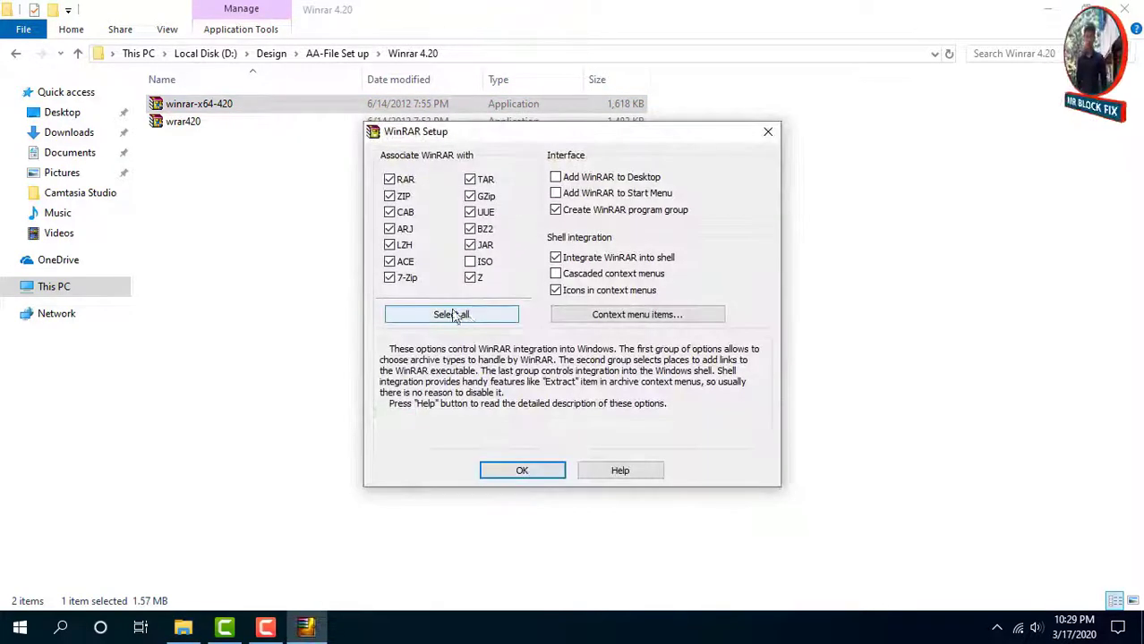
left_click(452, 314)
left_click(575, 191)
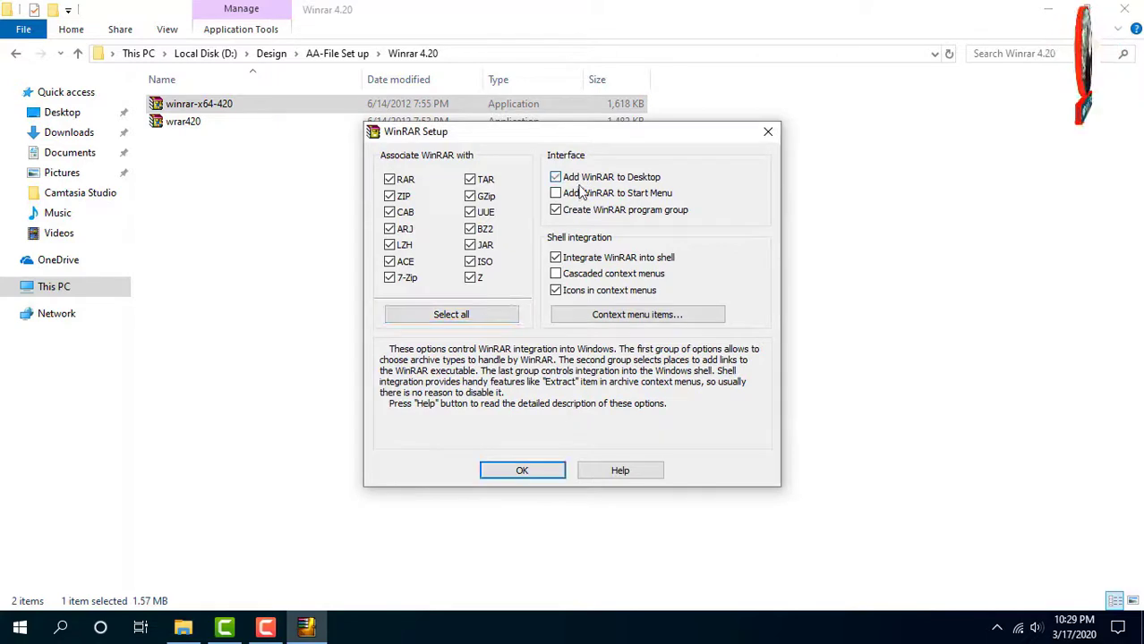
left_click(507, 472)
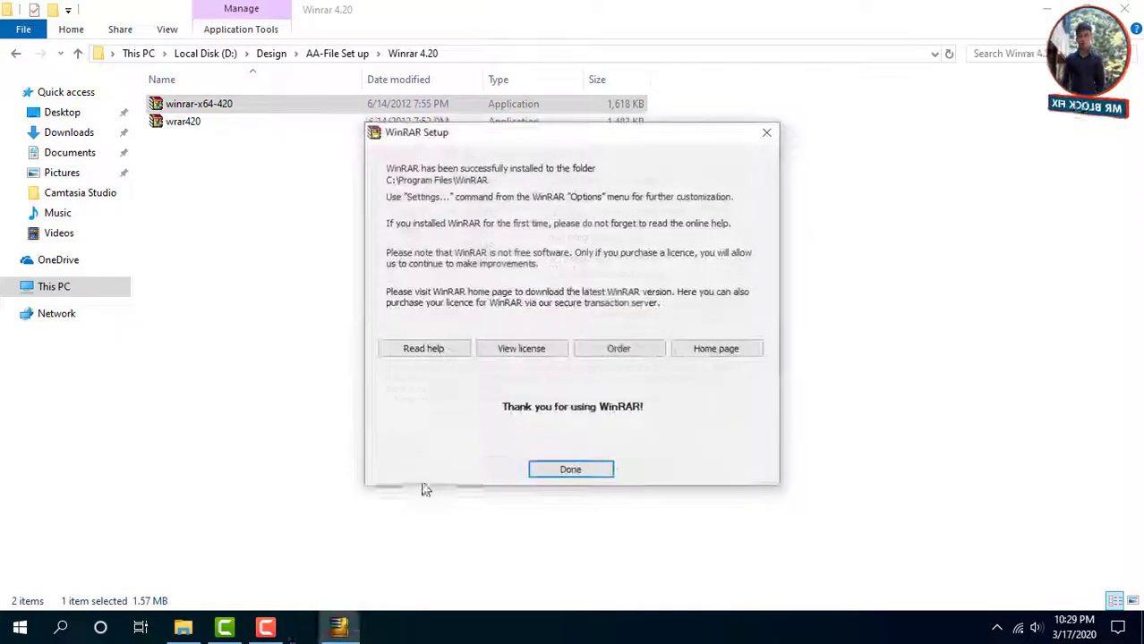
left_click(570, 470)
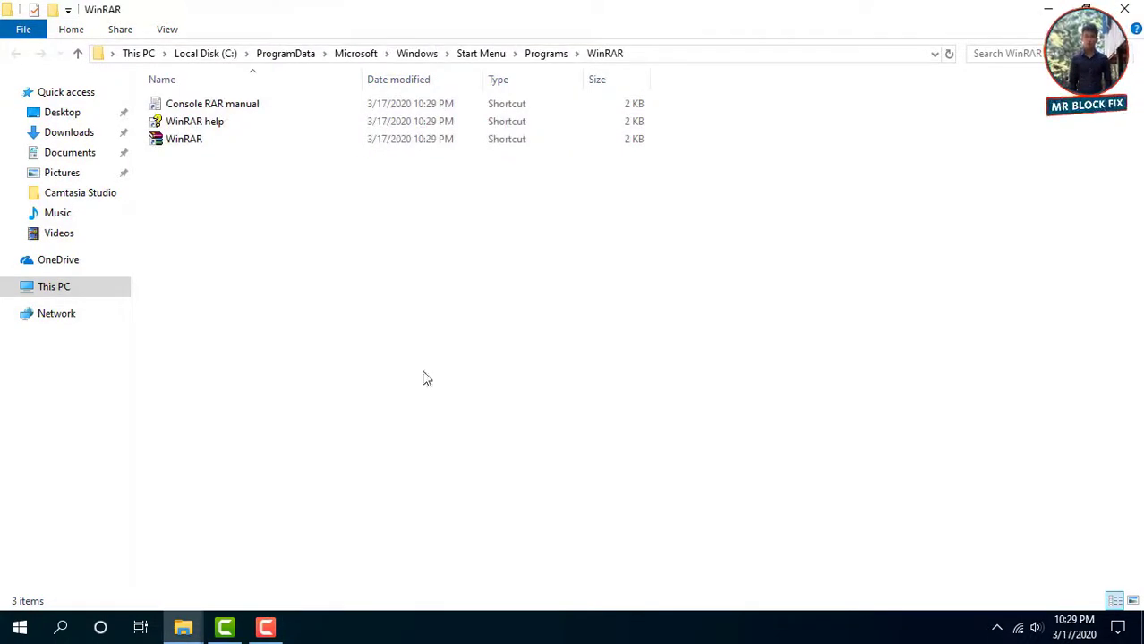
left_click(1126, 9)
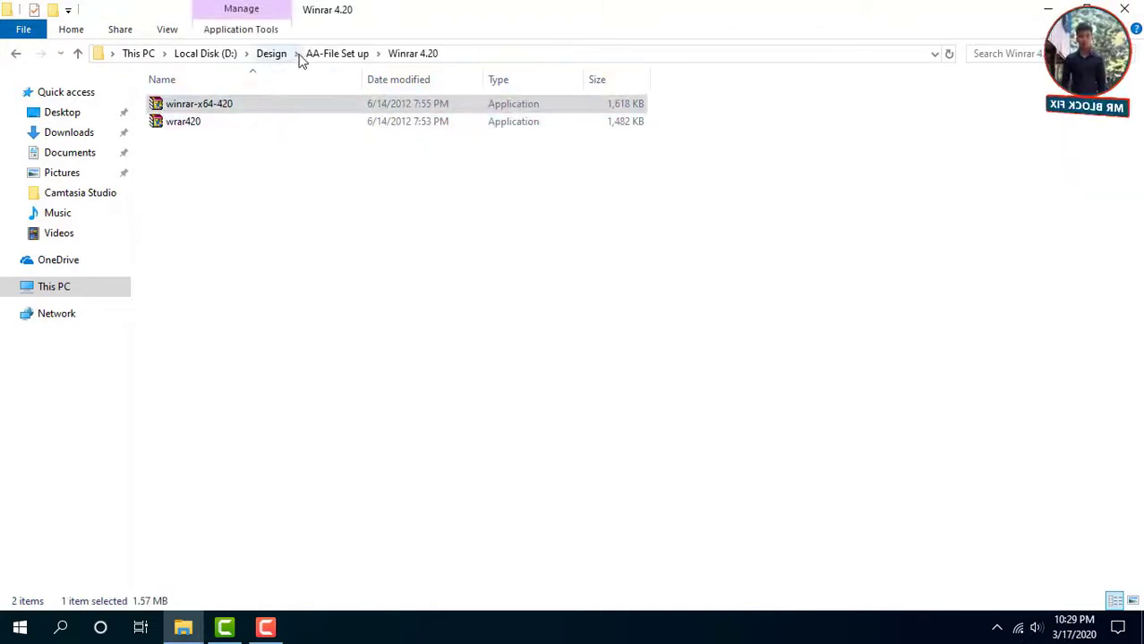
Step: Go to the Adobe.Acrobat.Pro.v11.0.15.Multilingual folder within AA-File Set up and extract the adobe.snr.patch-painter archive in place
left_click(320, 54)
left_click(324, 144)
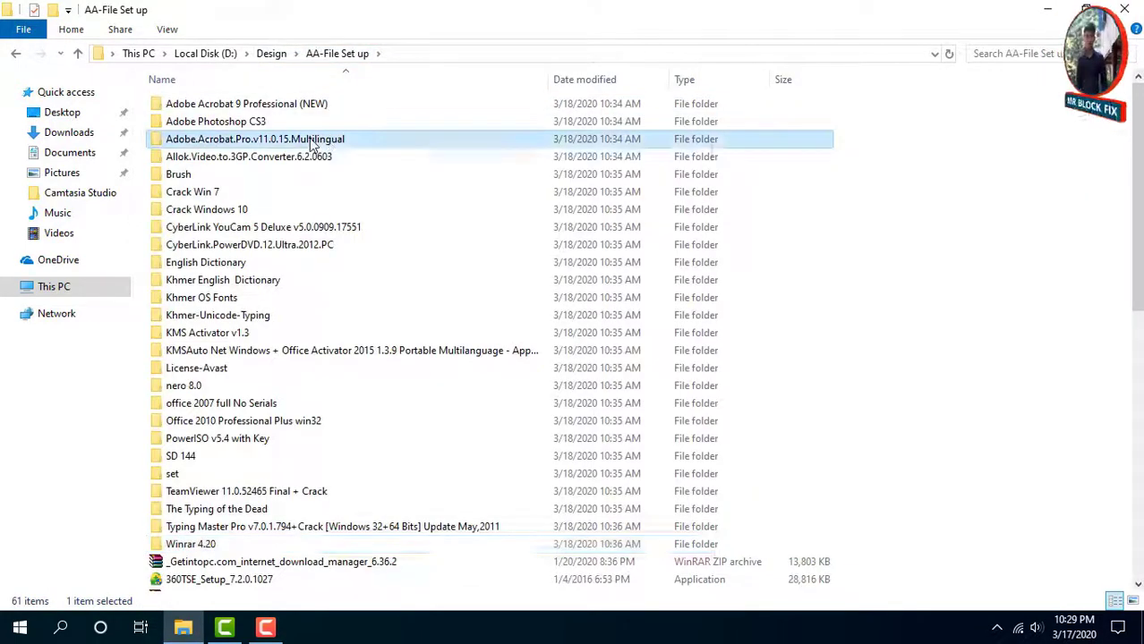
right_click(324, 144)
left_click(331, 148)
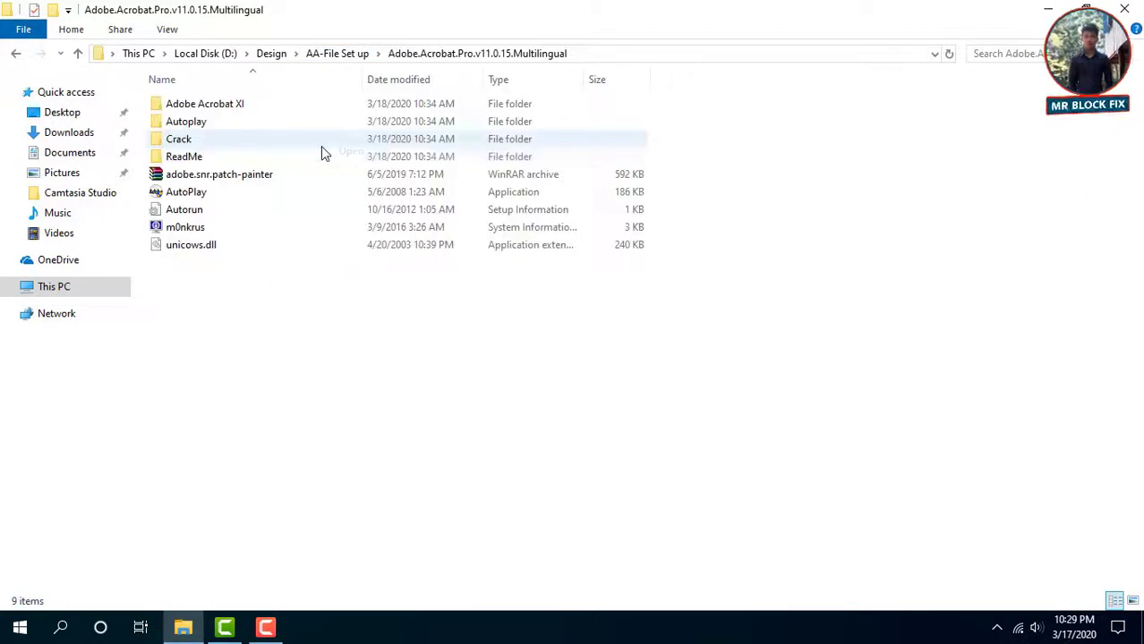
left_click(267, 177)
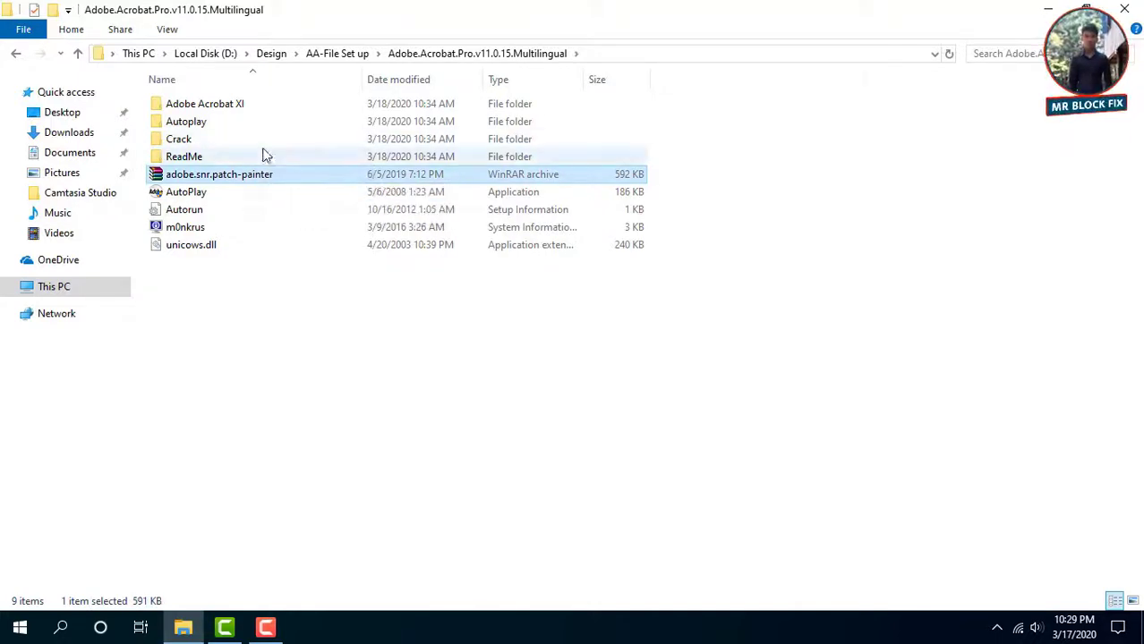
right_click(308, 173)
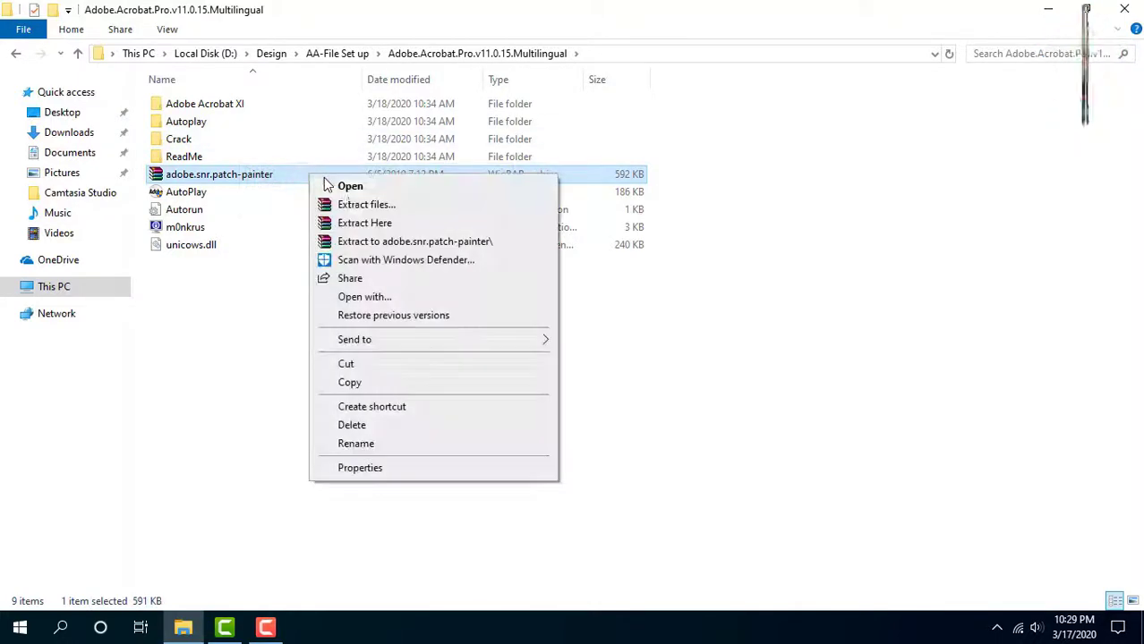
left_click(363, 223)
Step: Copy the extracted adobe.snr.patch-painter application and minimize the folder window
left_click(215, 176)
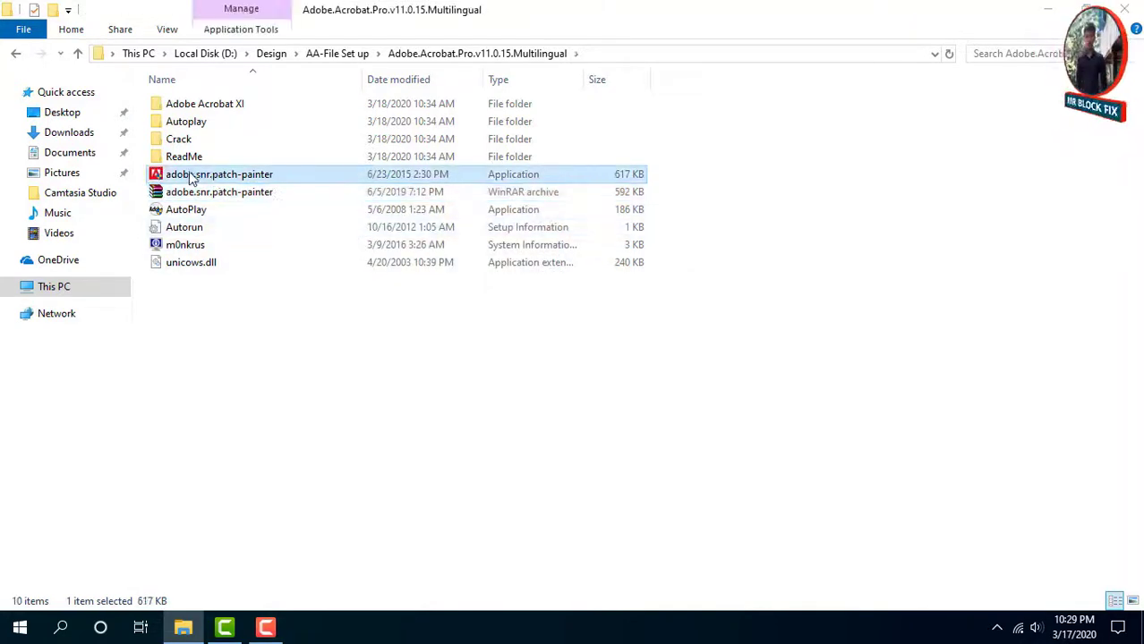
right_click(251, 178)
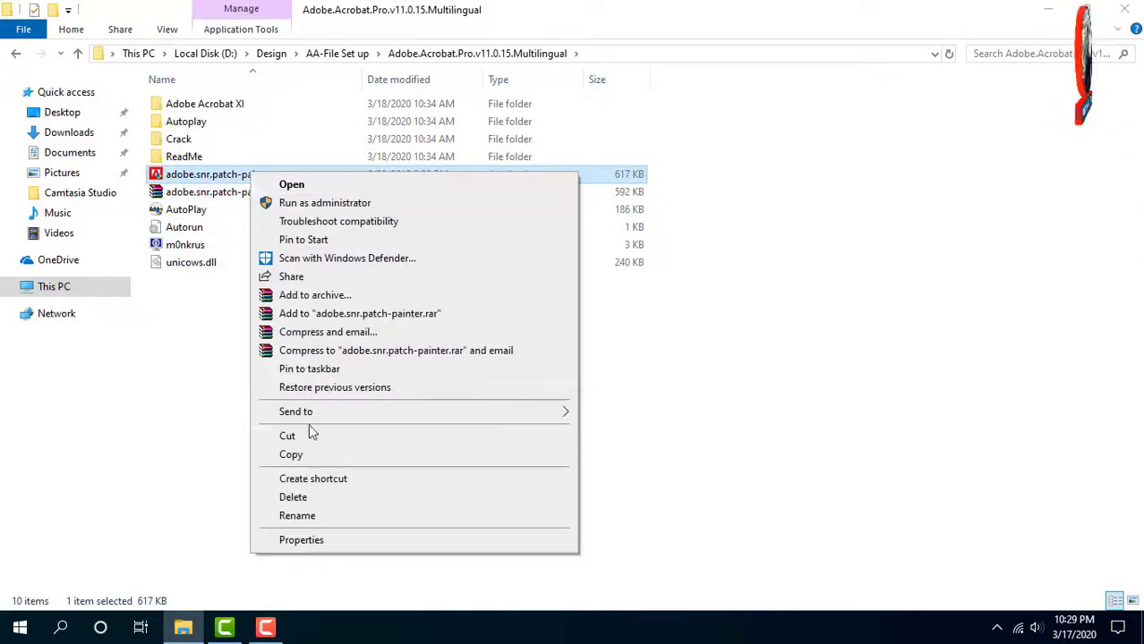
left_click(299, 454)
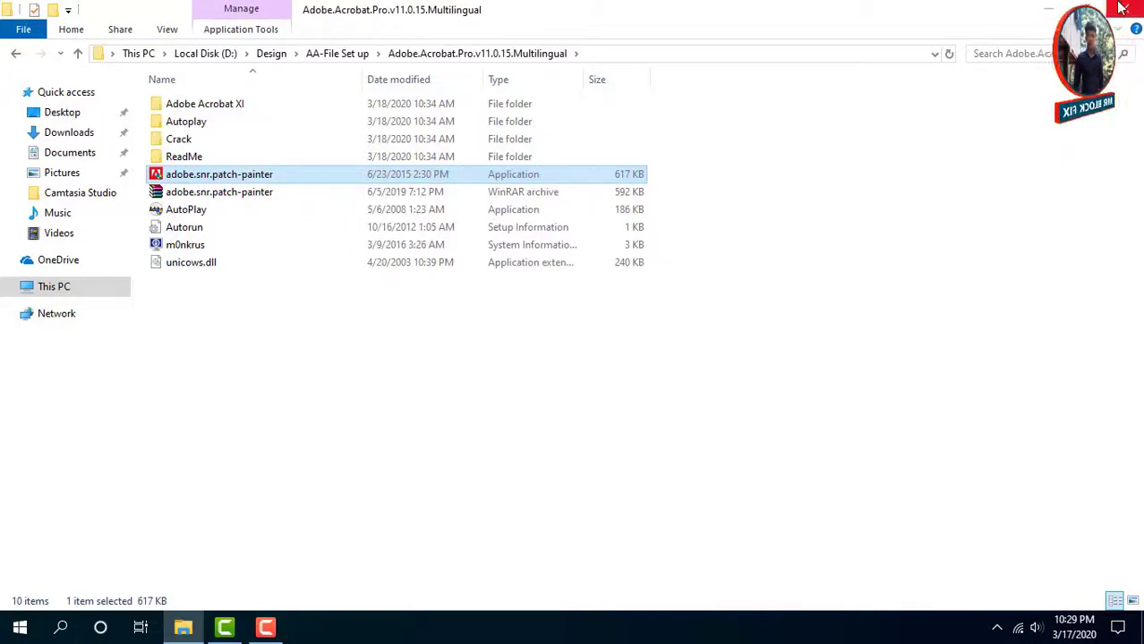
left_click(1052, 11)
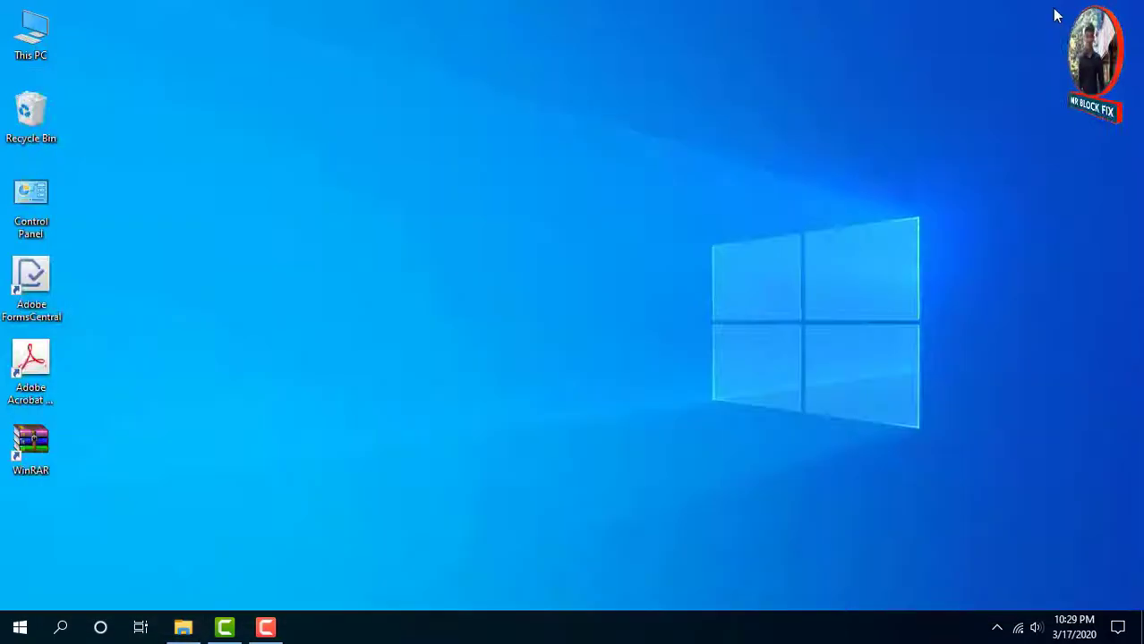
Step: Empty the Recycle Bin and confirm the permanent deletion
right_click(47, 115)
left_click(103, 145)
left_click(609, 380)
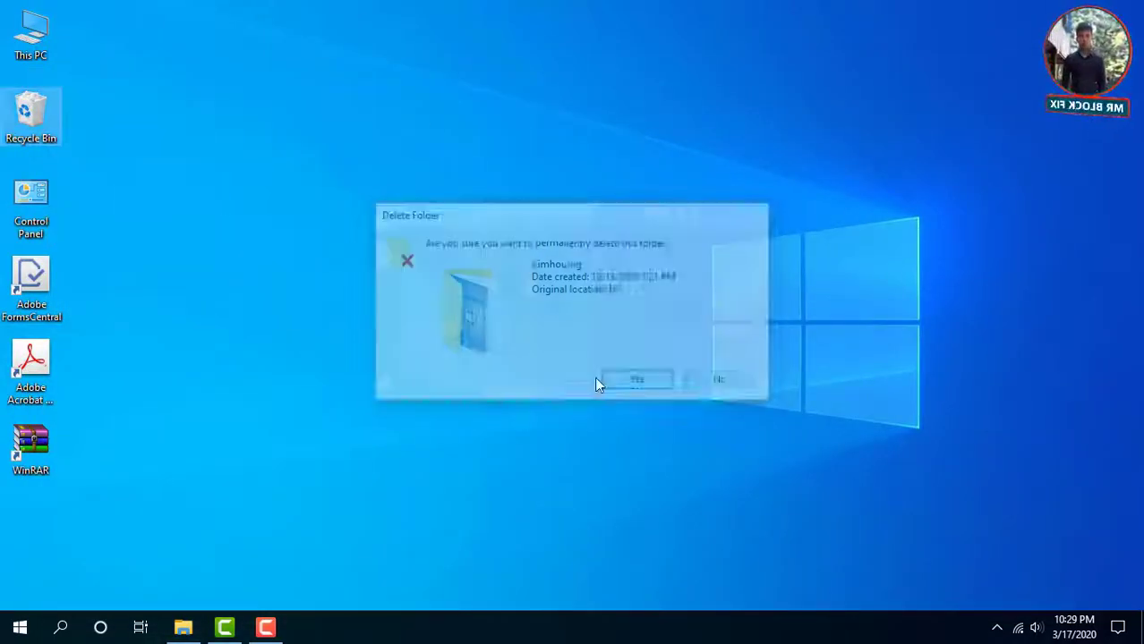
Step: Paste the copied application into the Adobe Acrobat XI Pro shortcut's file location with administrator permission, turning Wi-Fi off before continuing
right_click(36, 363)
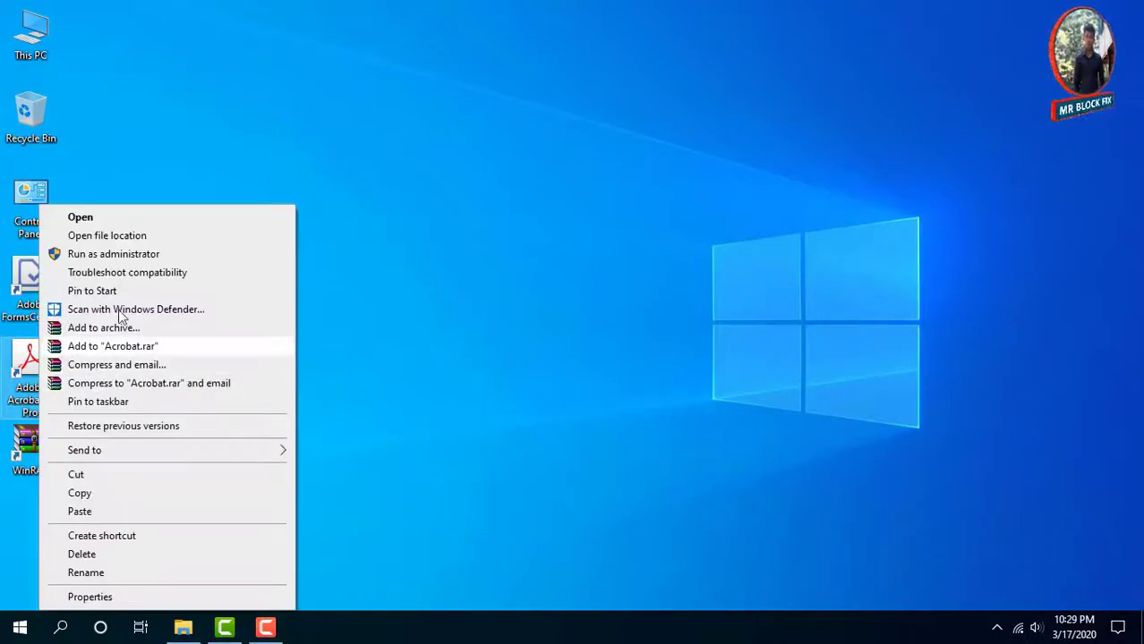
left_click(125, 236)
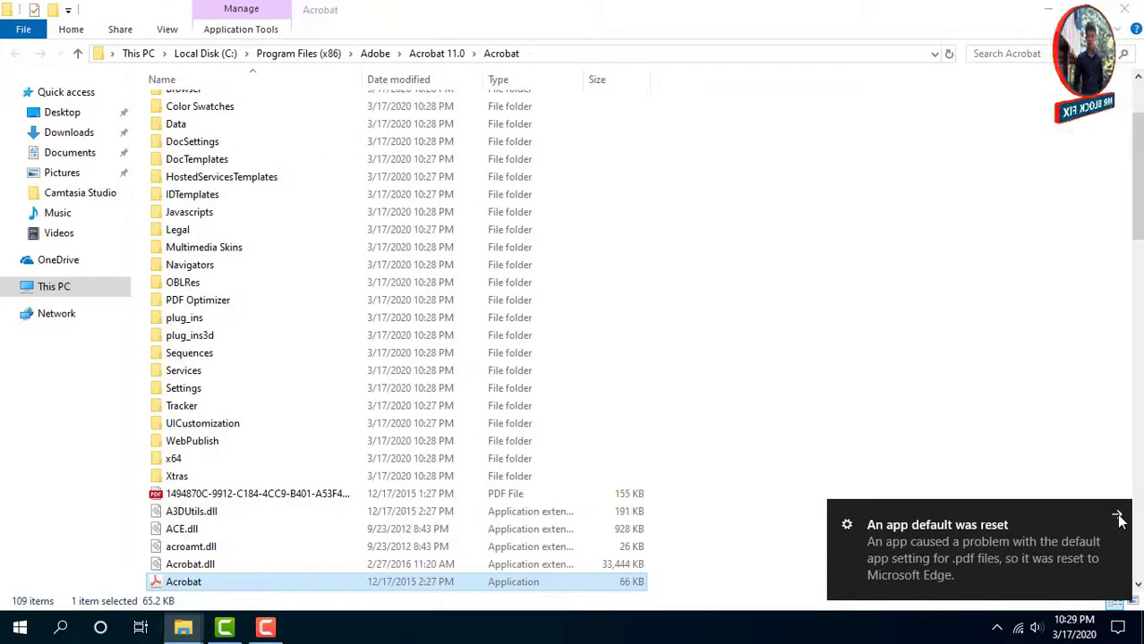
right_click(951, 304)
left_click(988, 419)
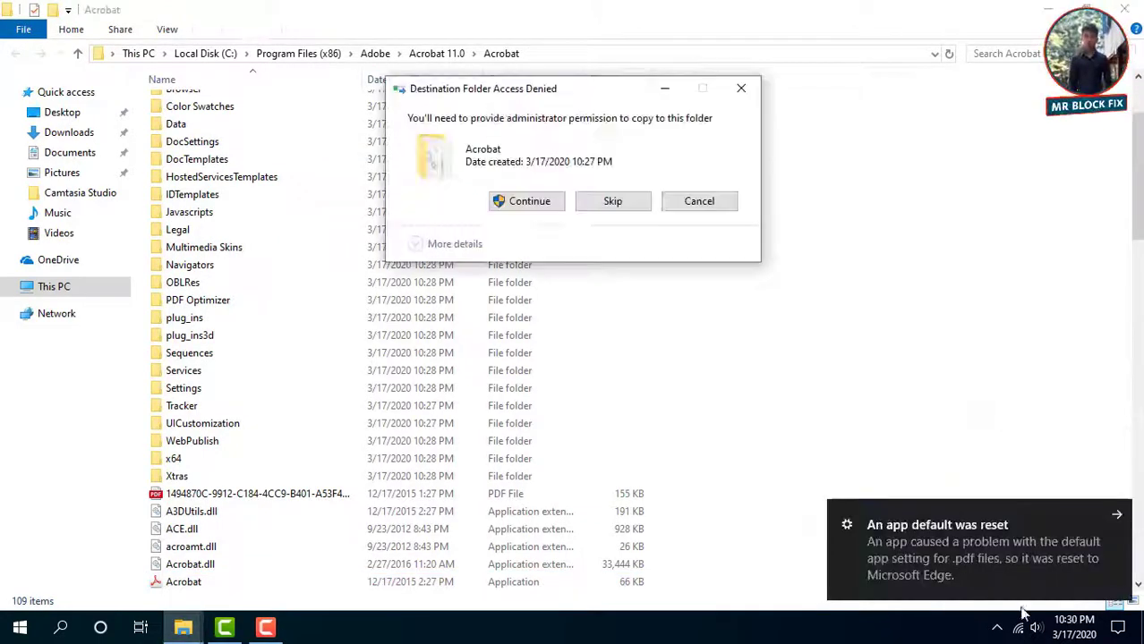
left_click(1018, 628)
left_click(882, 577)
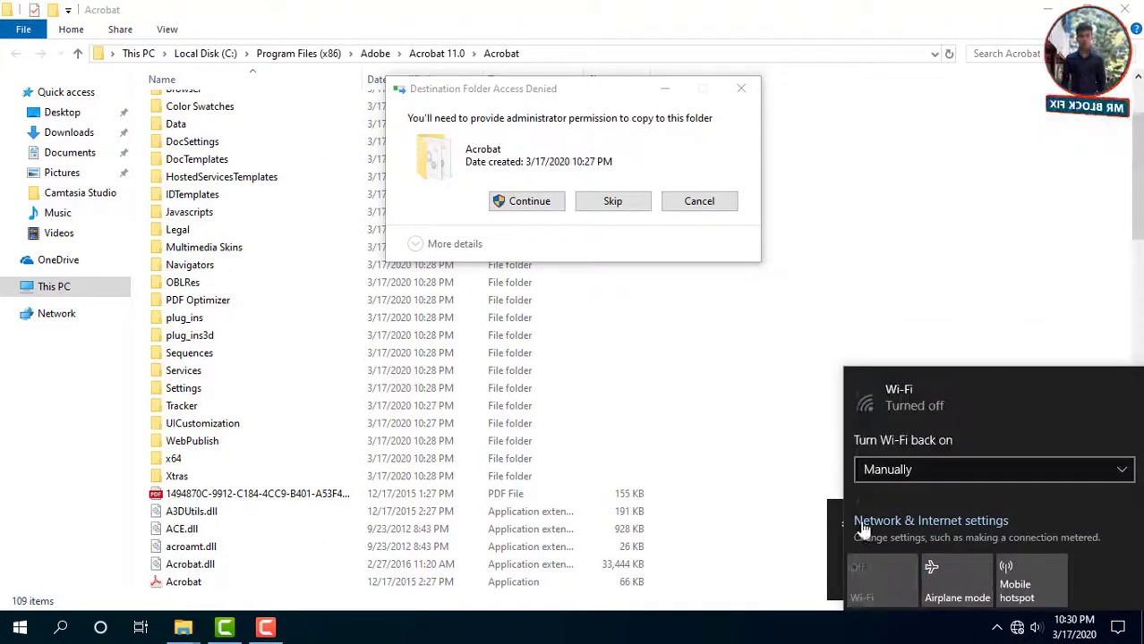
left_click(537, 202)
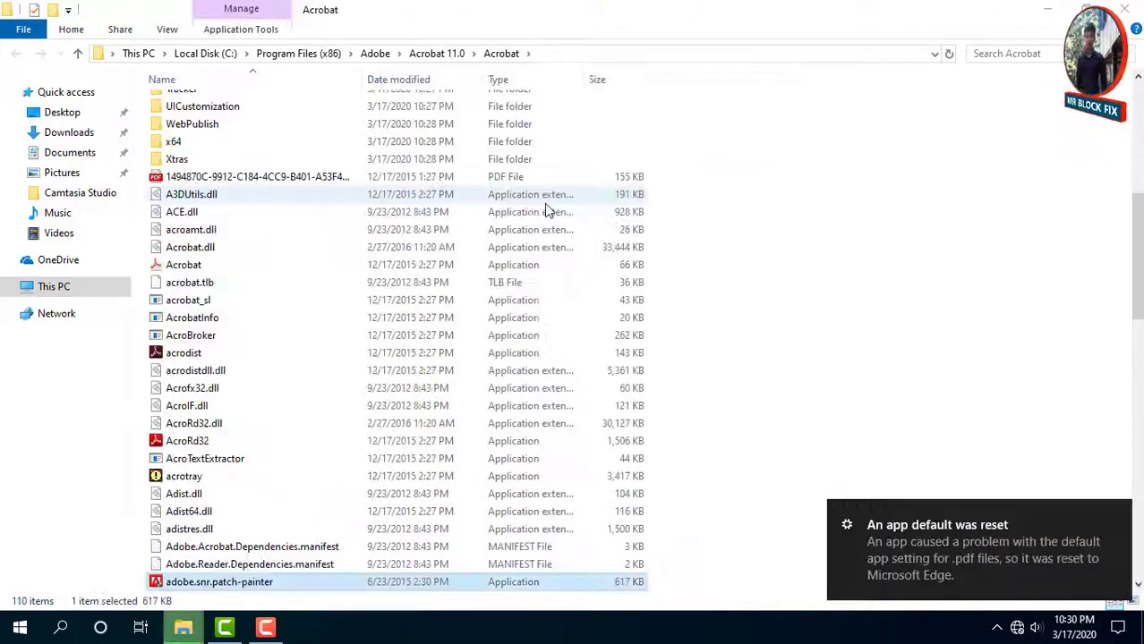
Step: Refresh the Acrobat program folder and run adobe.snr.patch-painter as administrator
right_click(814, 216)
scroll(255, 344, "down", 12)
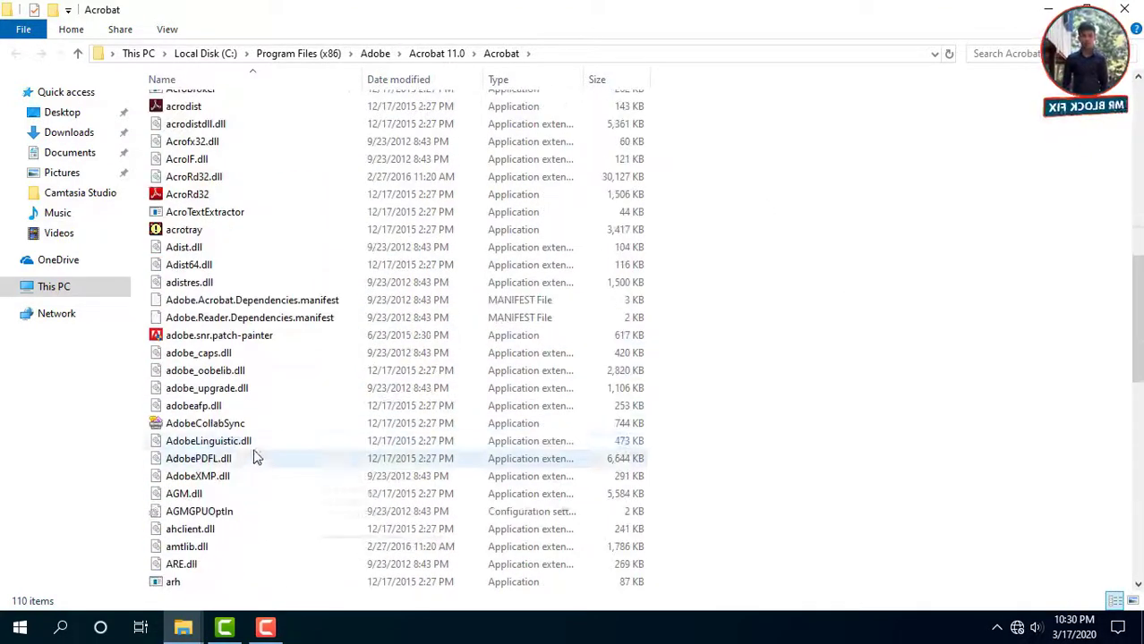
left_click(171, 336)
right_click(262, 344)
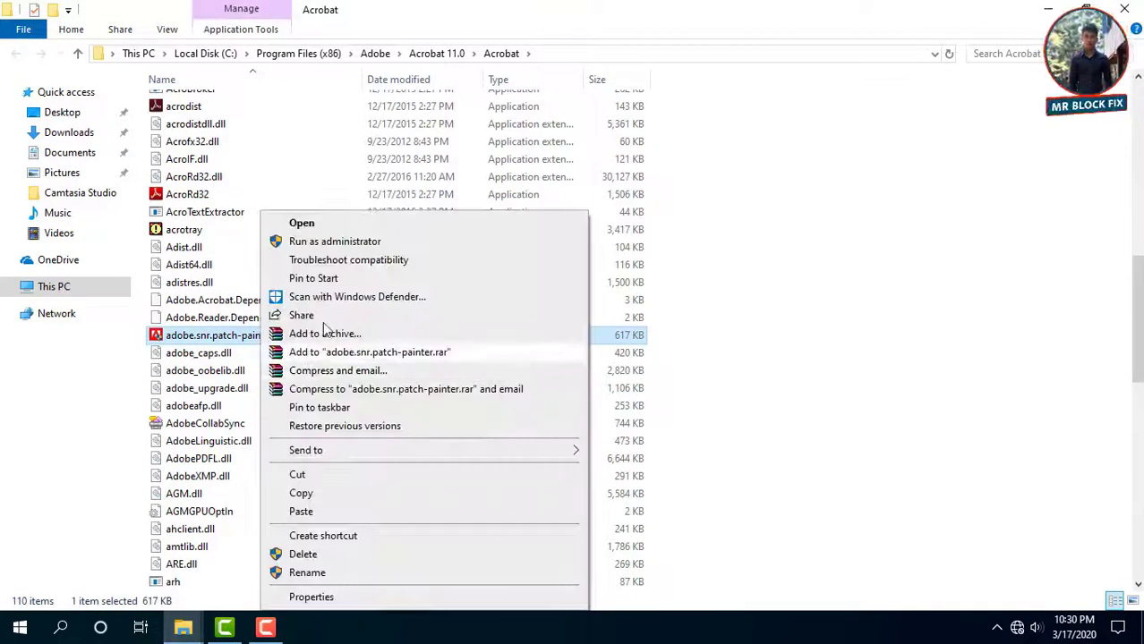
left_click(331, 242)
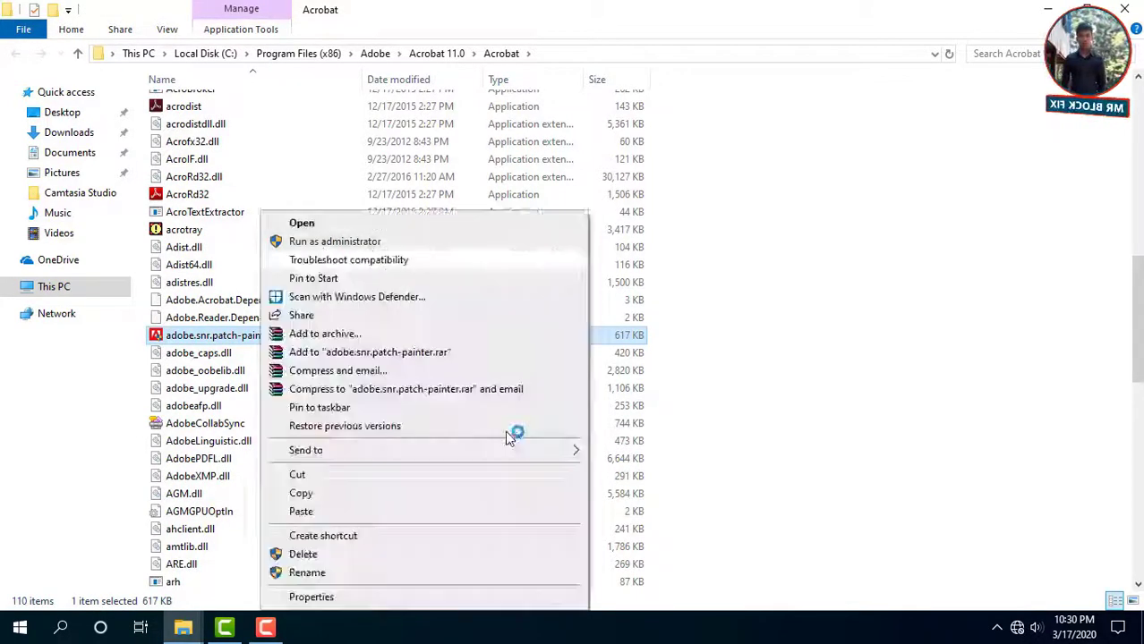
Step: Apply the Adobe Acrobat XI Pro (32-Bit) patch in Universal Adobe Patcher and close the patcher
left_click(483, 255)
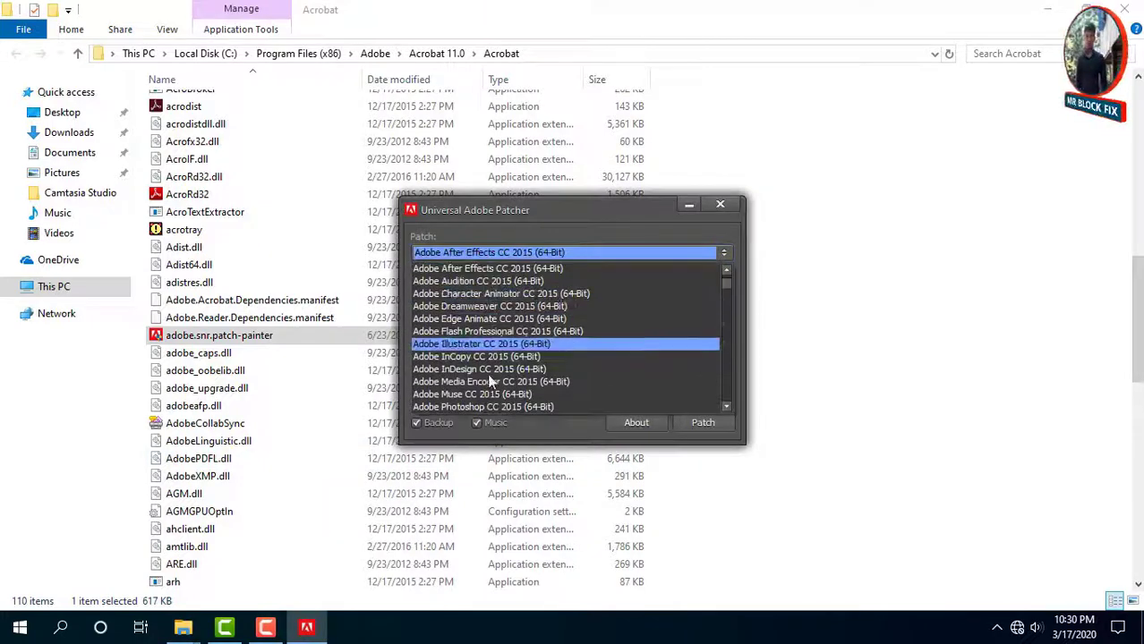
scroll(492, 381, "down", 6)
scroll(500, 394, "down", 6)
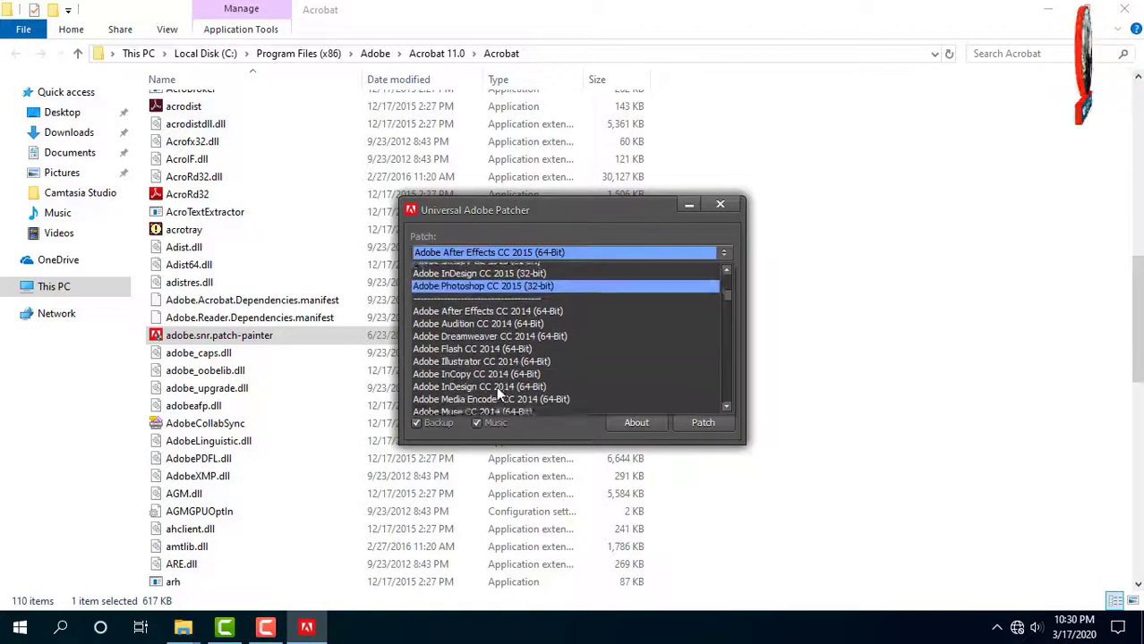
scroll(501, 390, "down", 4)
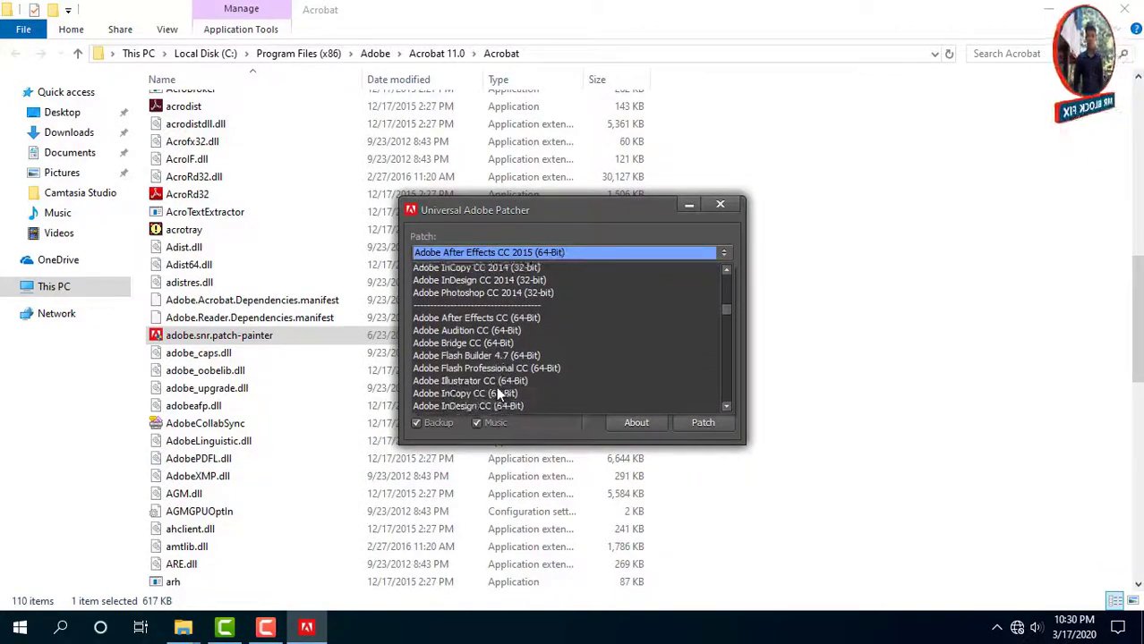
scroll(526, 383, "down", 1)
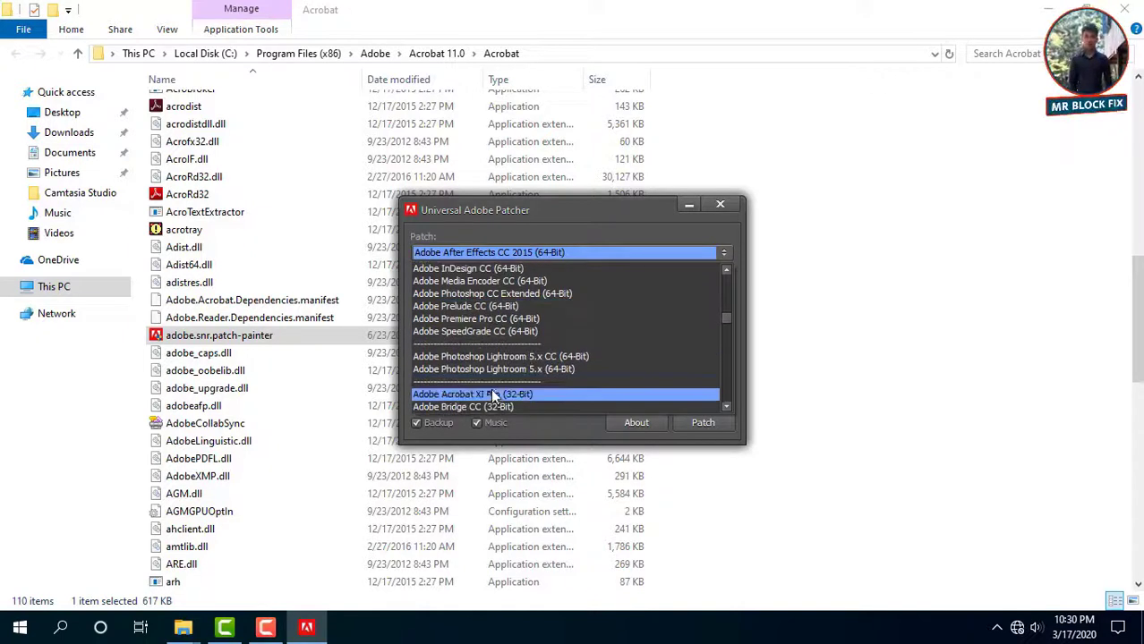
left_click(490, 395)
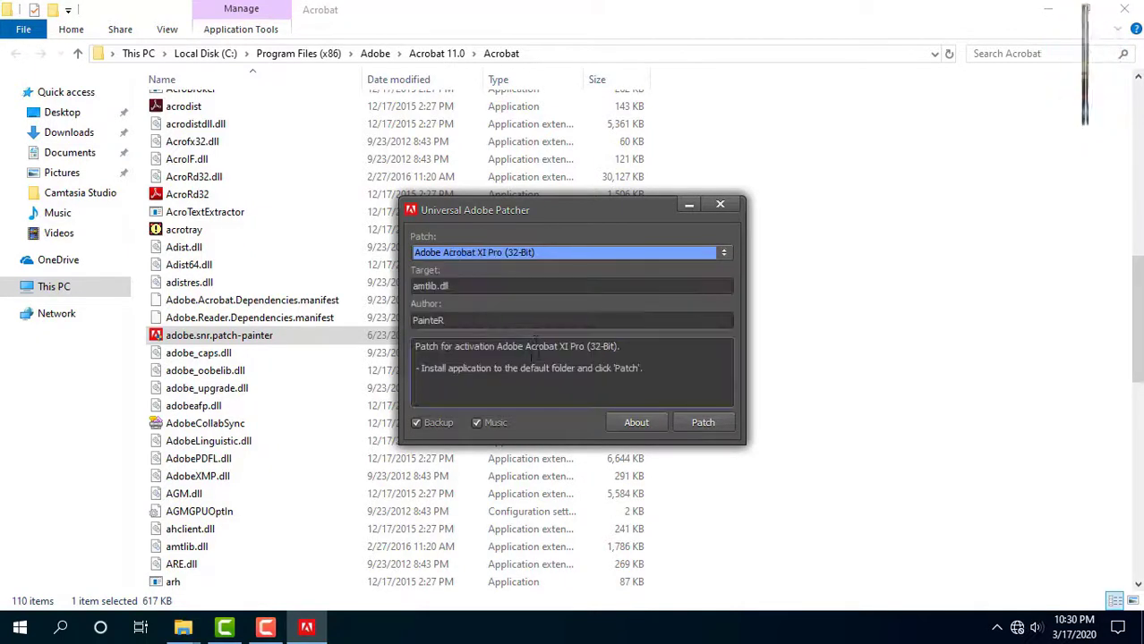
left_click(678, 430)
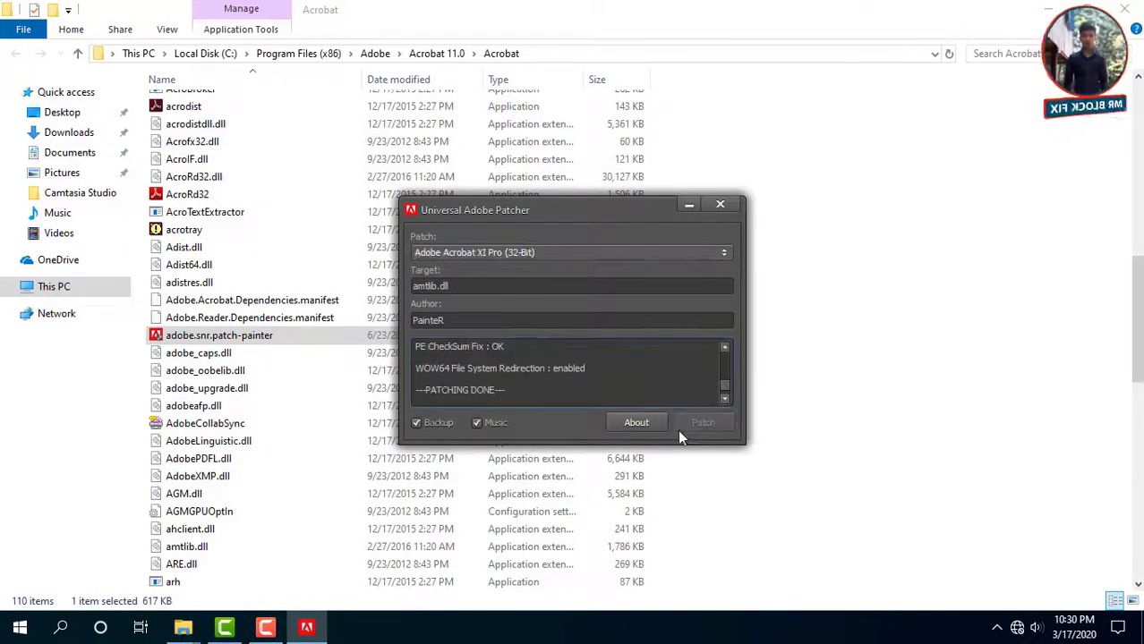
left_click(730, 206)
Step: Launch Adobe Acrobat XI Pro from the refreshed desktop to check its start screen maximized, and close it
key("super+d")
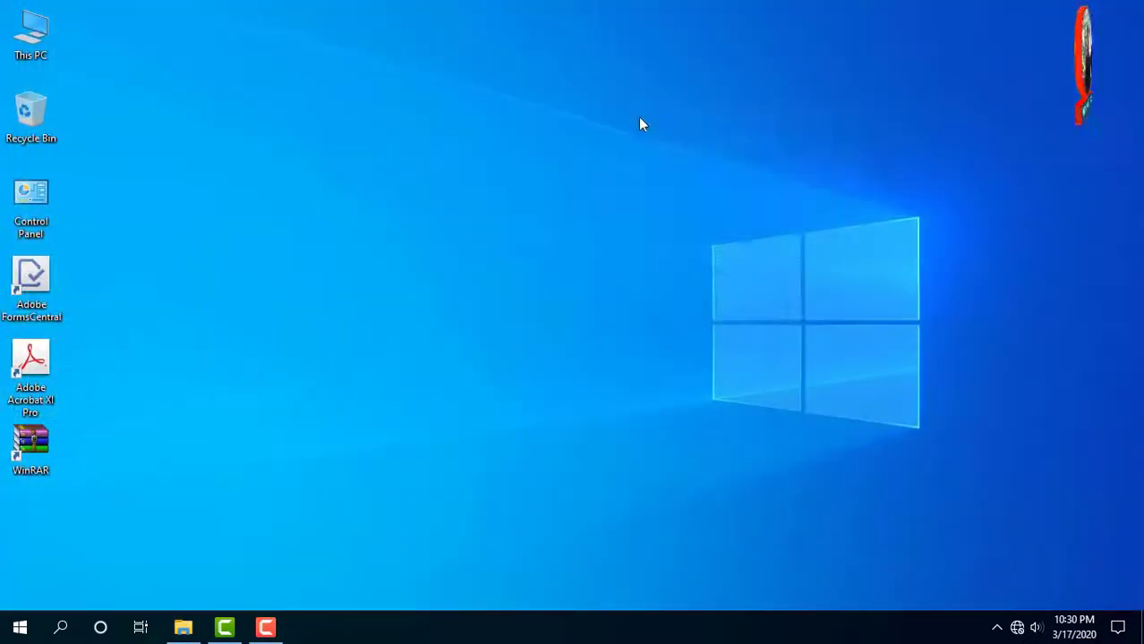
right_click(640, 123)
left_click(674, 154)
right_click(43, 308)
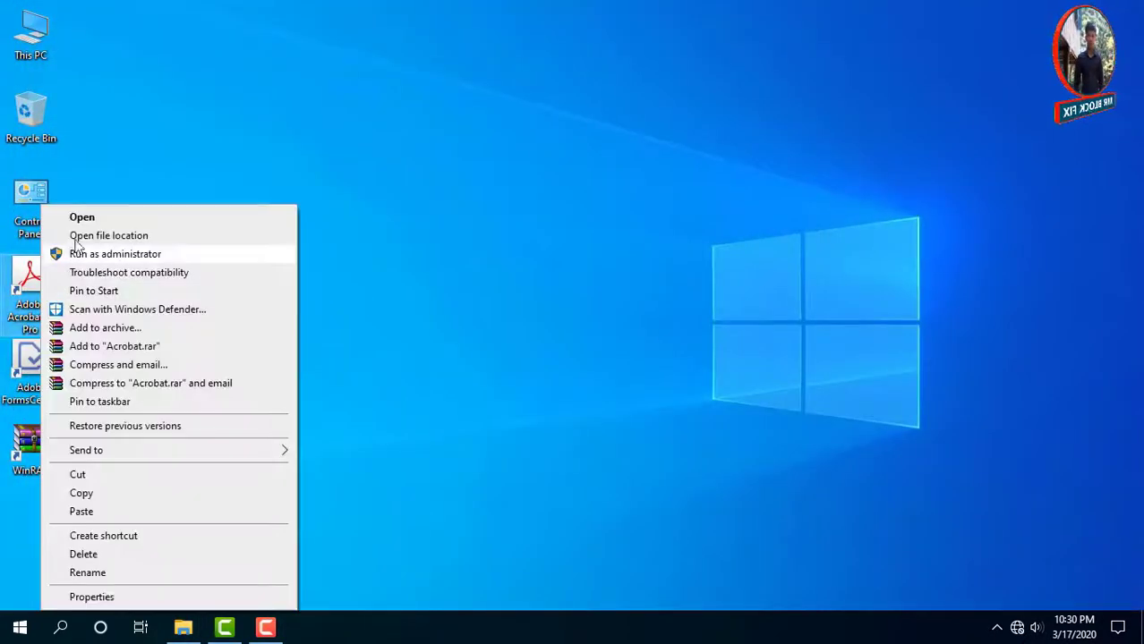
left_click(82, 217)
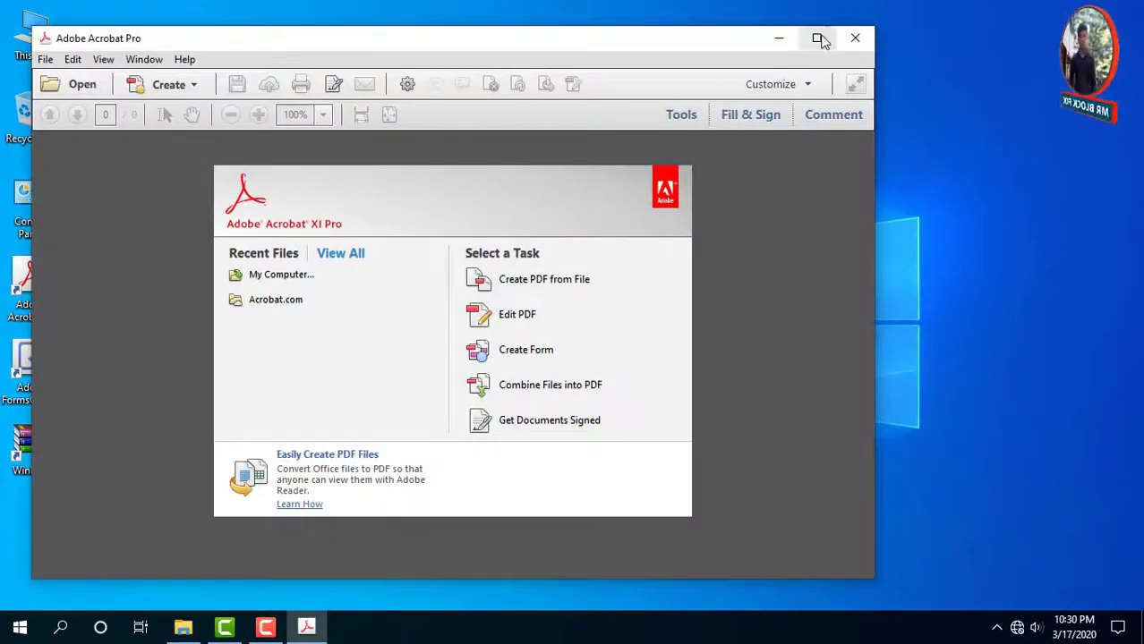
left_click(825, 37)
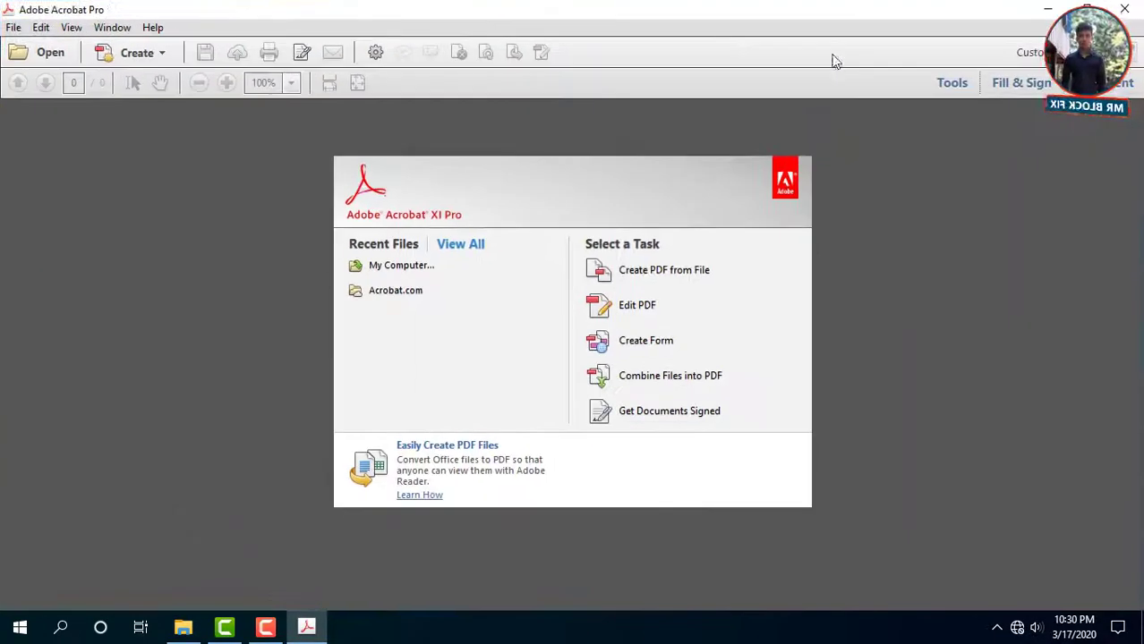
left_click(1125, 8)
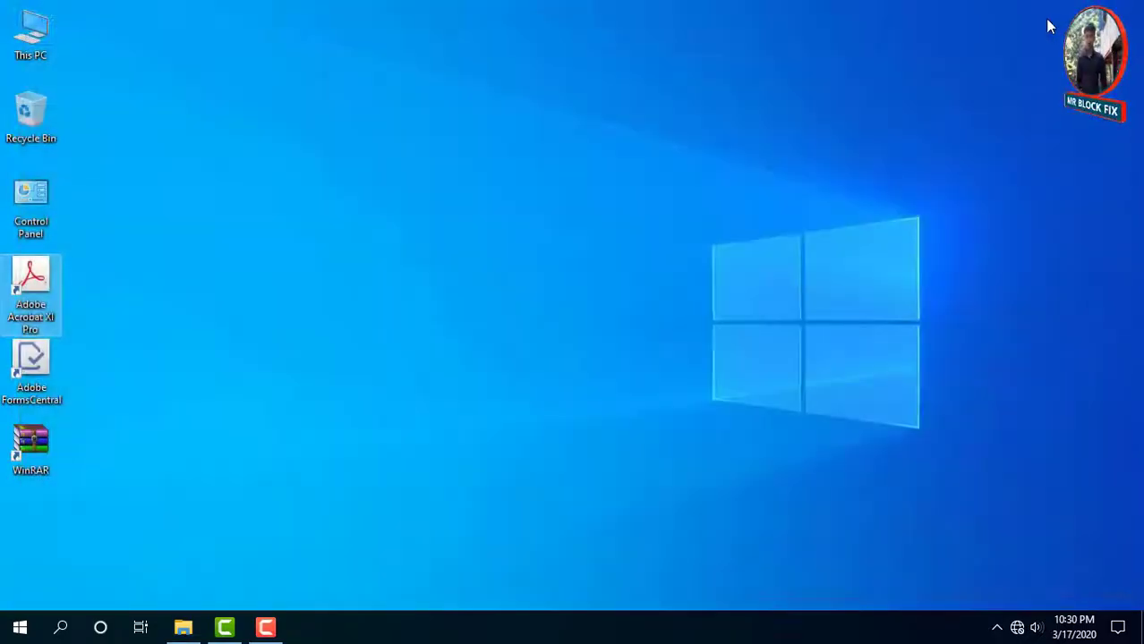
right_click(1047, 25)
left_click(984, 64)
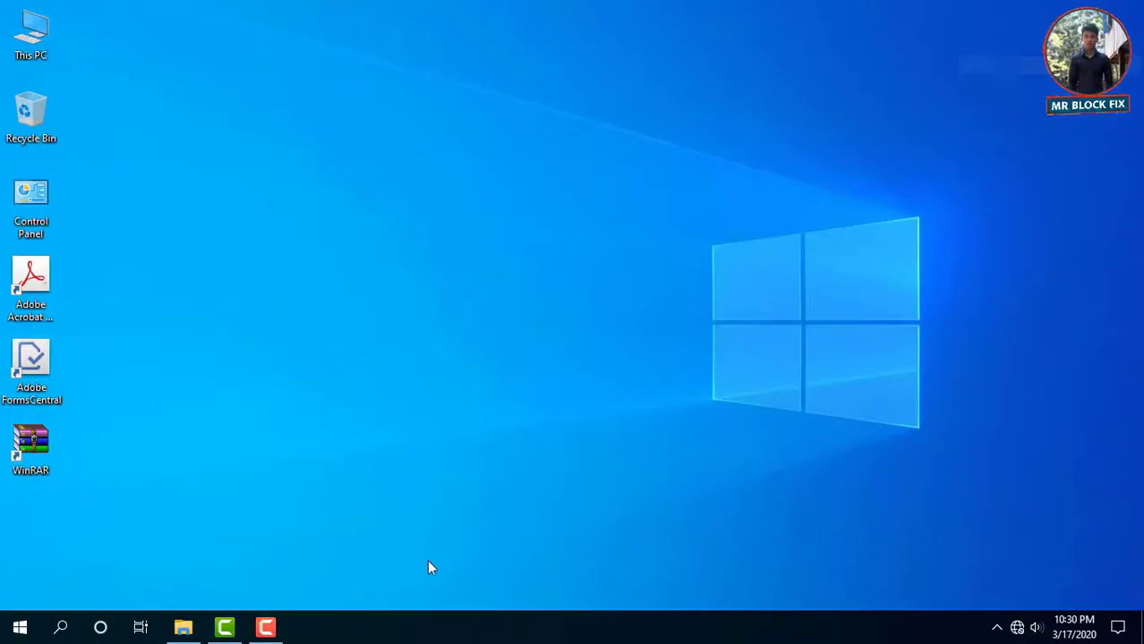
Step: Return to the AA-File Set up folder in File Explorer and open the Khmer OS Fonts folder
left_click(193, 628)
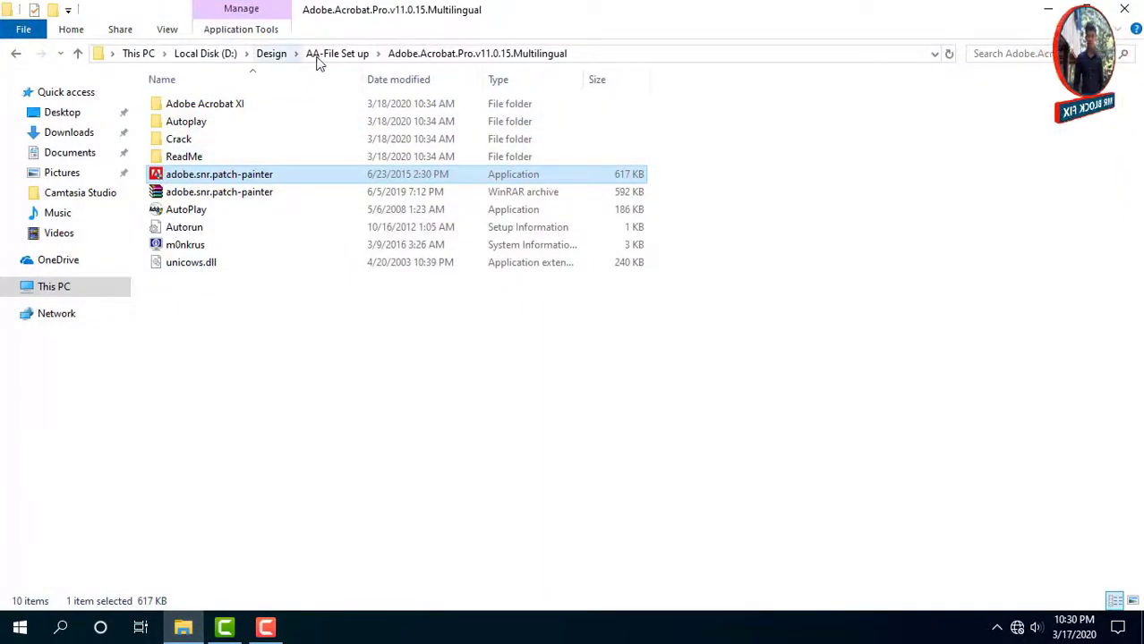
left_click(318, 56)
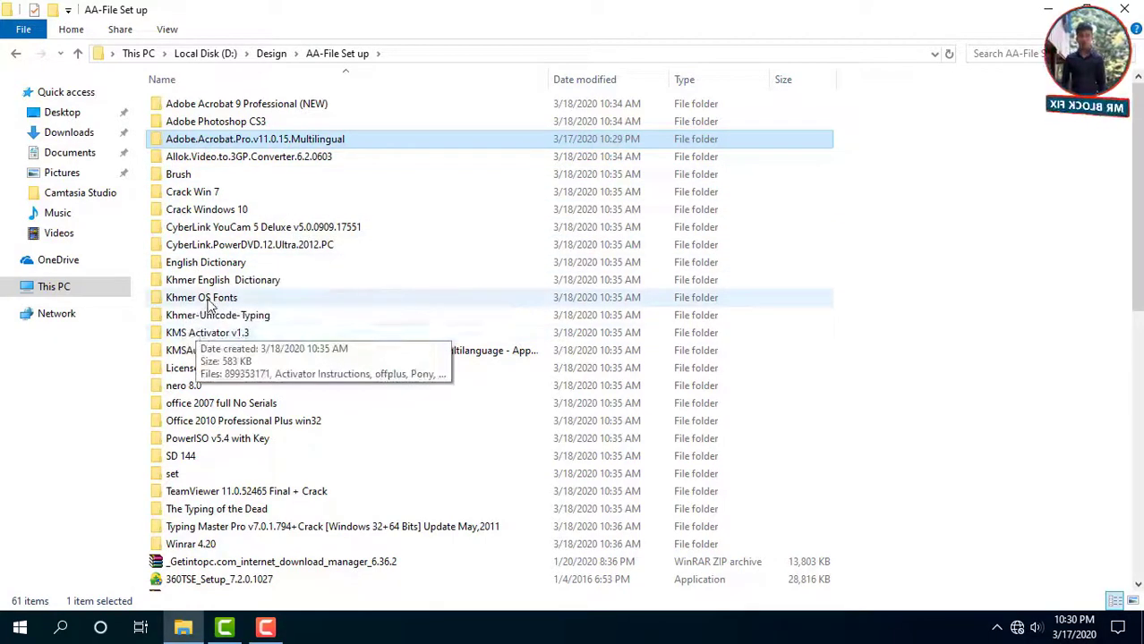
left_click(209, 303)
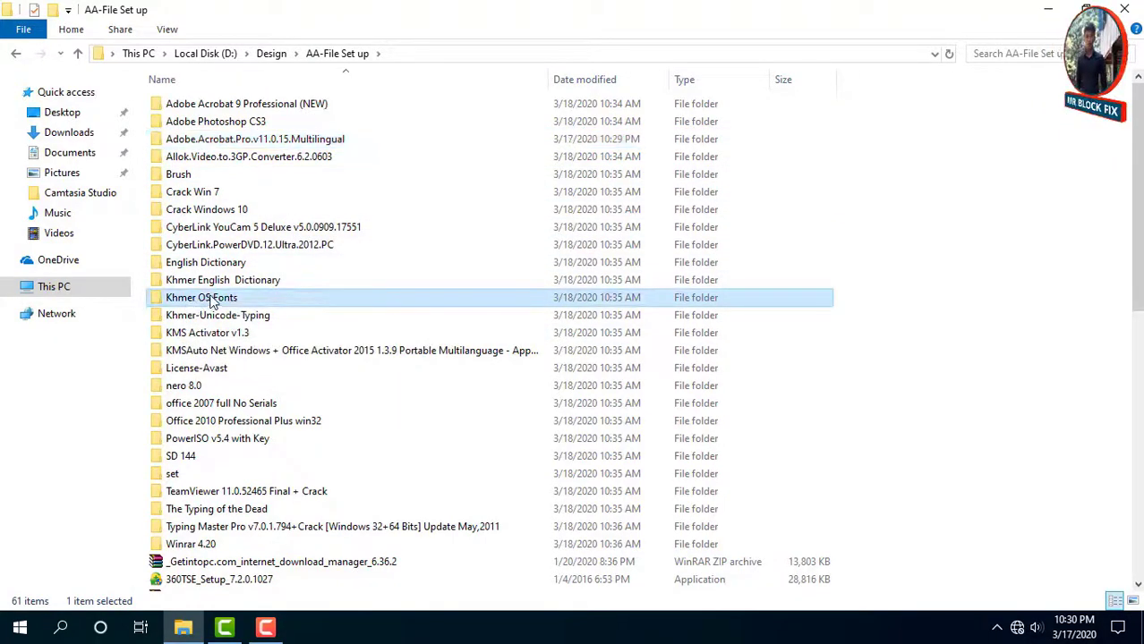
right_click(215, 303)
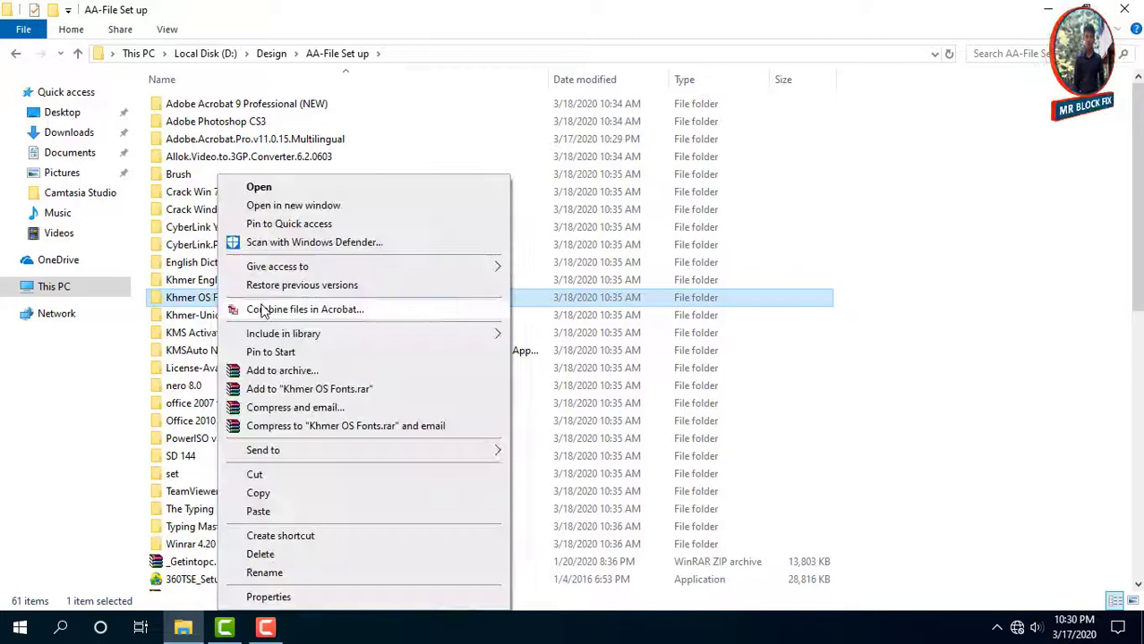
left_click(280, 190)
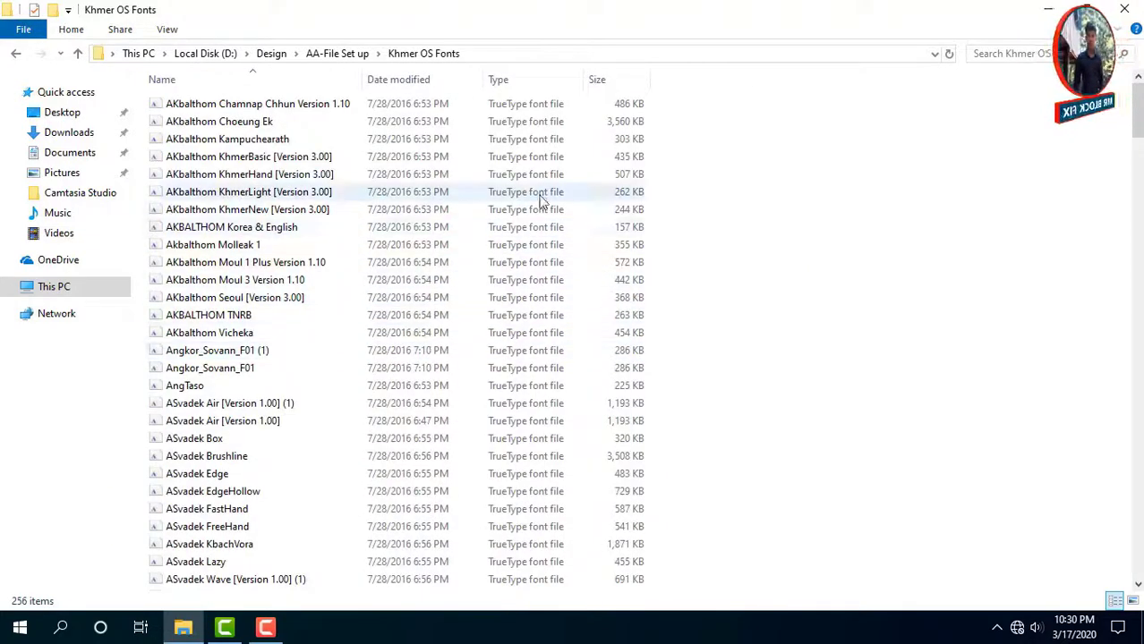
Step: Install all the fonts in the Khmer OS Fonts folder, declining replacement for all already installed fonts, and refresh the folder
left_click_drag(668, 104, 148, 598)
left_click_drag(306, 593, 306, 592)
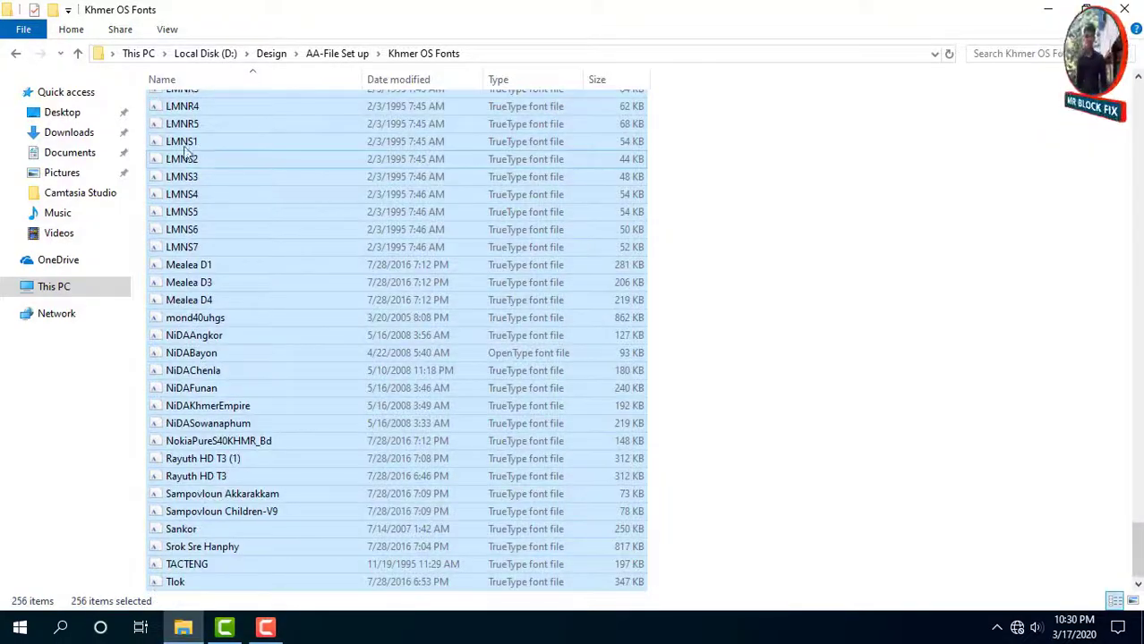
right_click(211, 142)
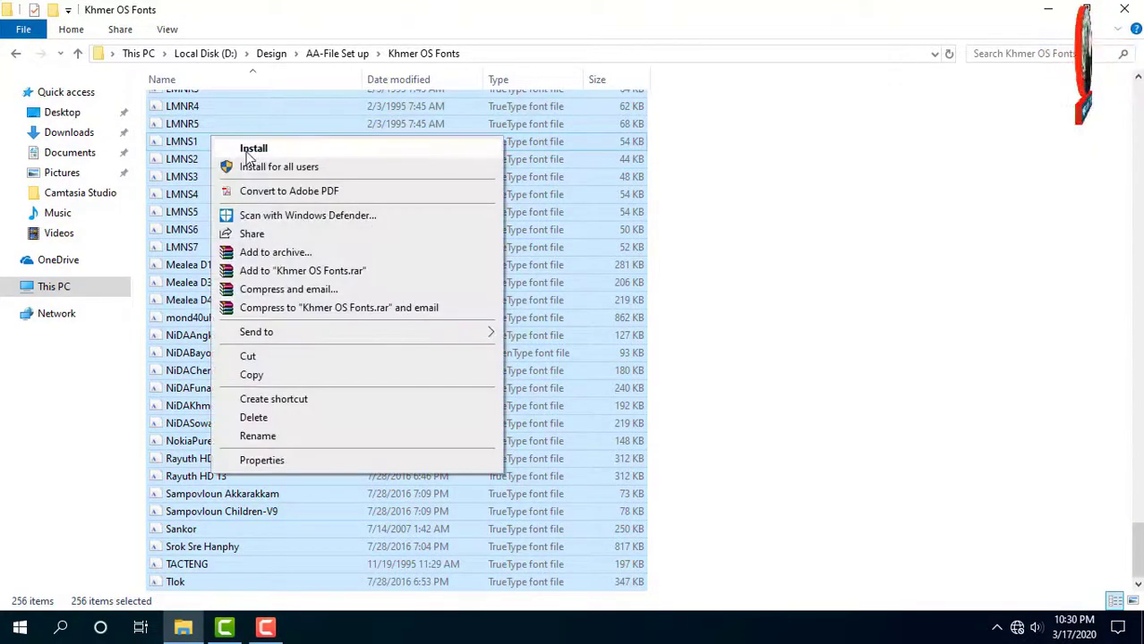
left_click(252, 148)
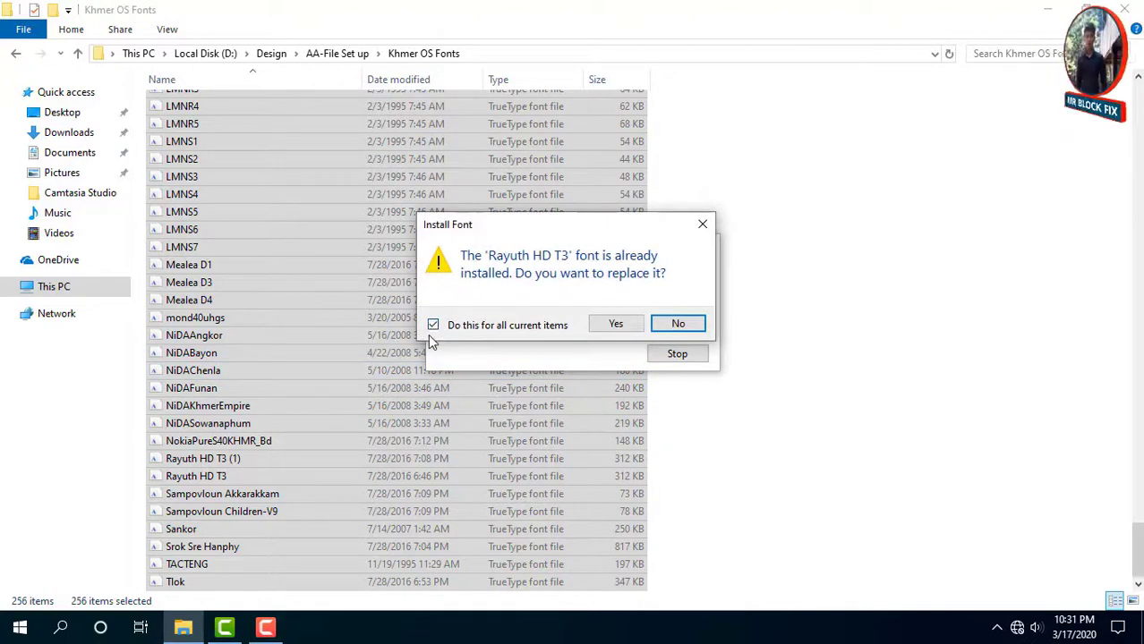
left_click(680, 330)
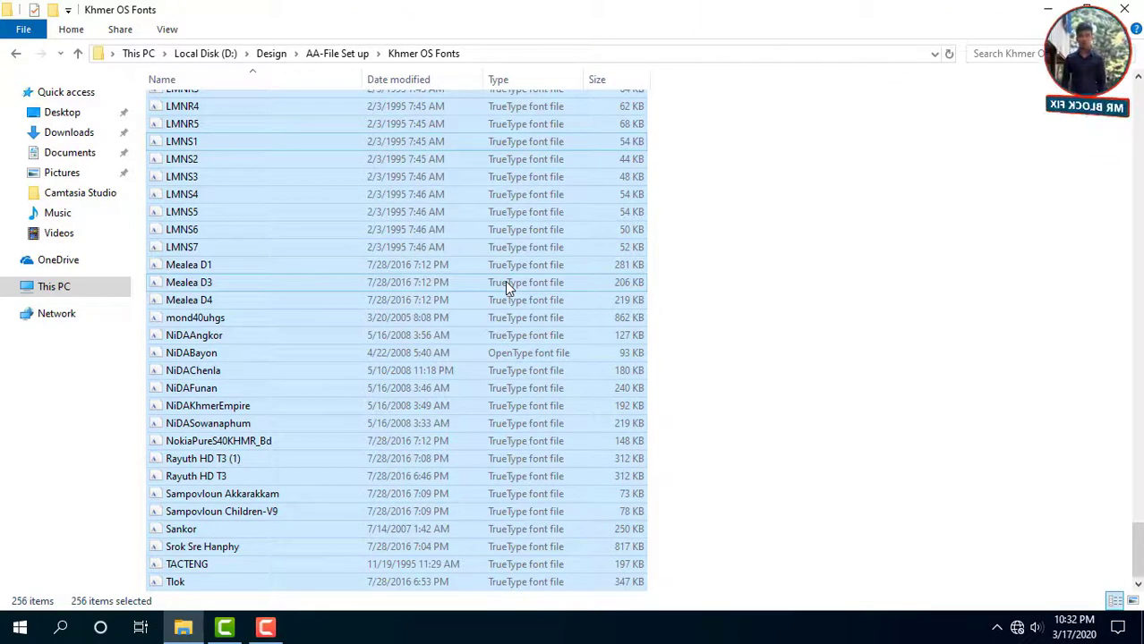
right_click(758, 242)
left_click(795, 307)
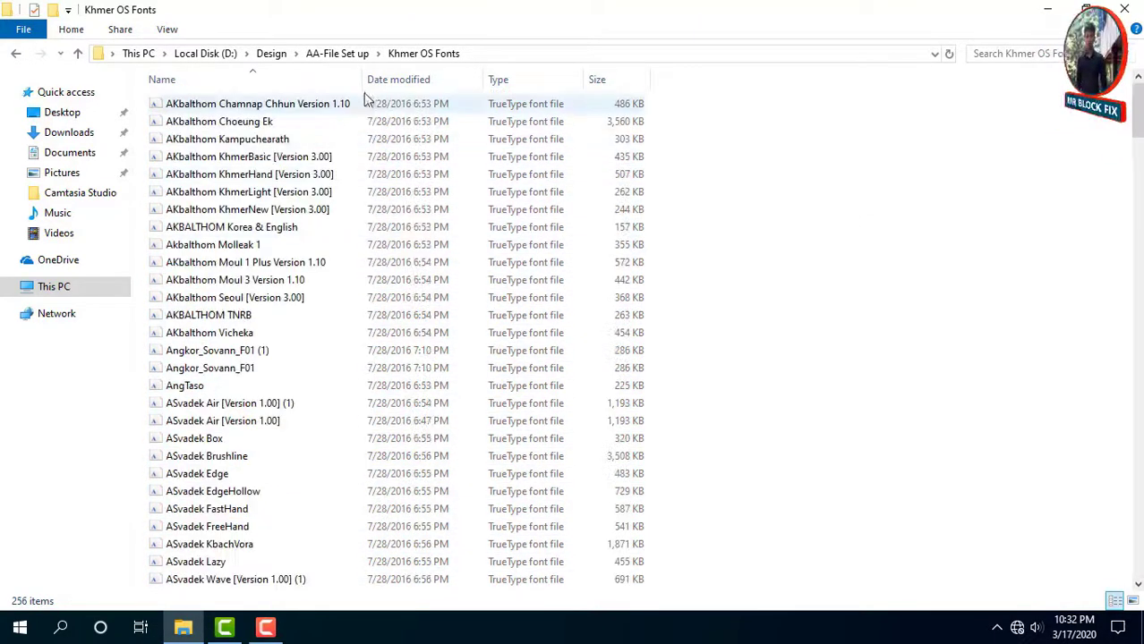
Step: Go back to the AA-File Set up folder and open the Office 2010 Professional Plus win32 folder
left_click(346, 53)
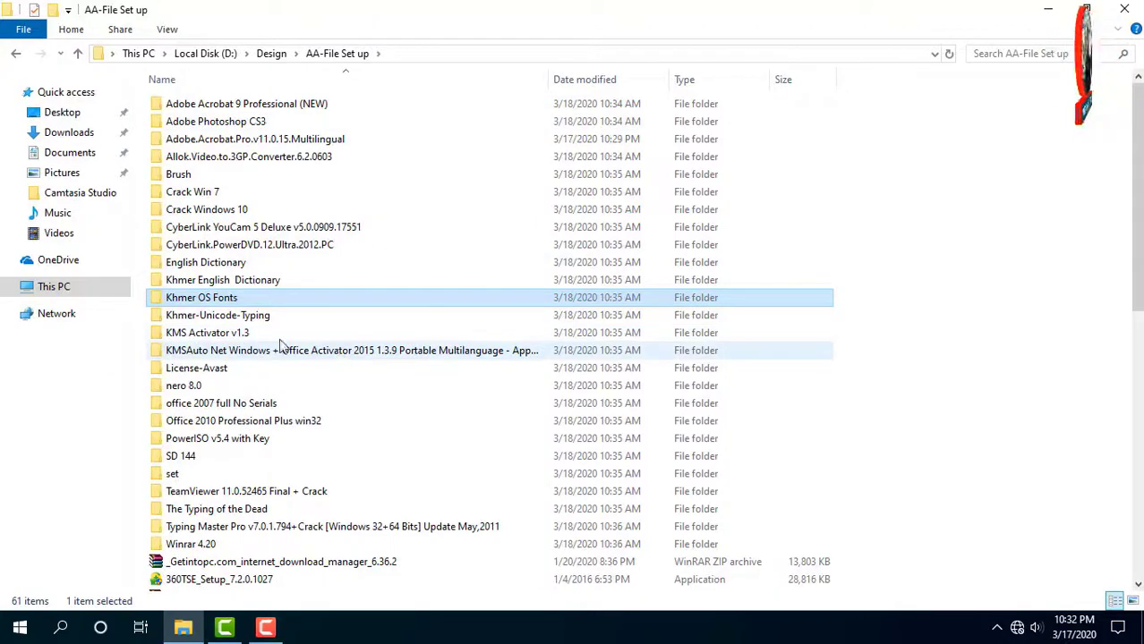
left_click(225, 315)
scroll(229, 327, "down", 2)
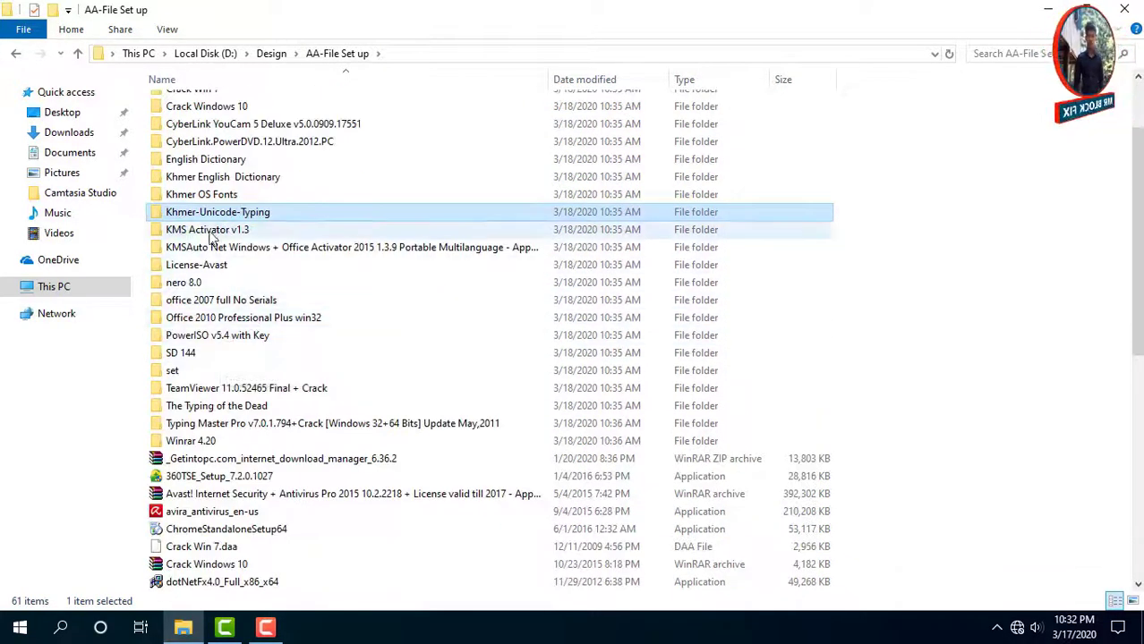
left_click(190, 321)
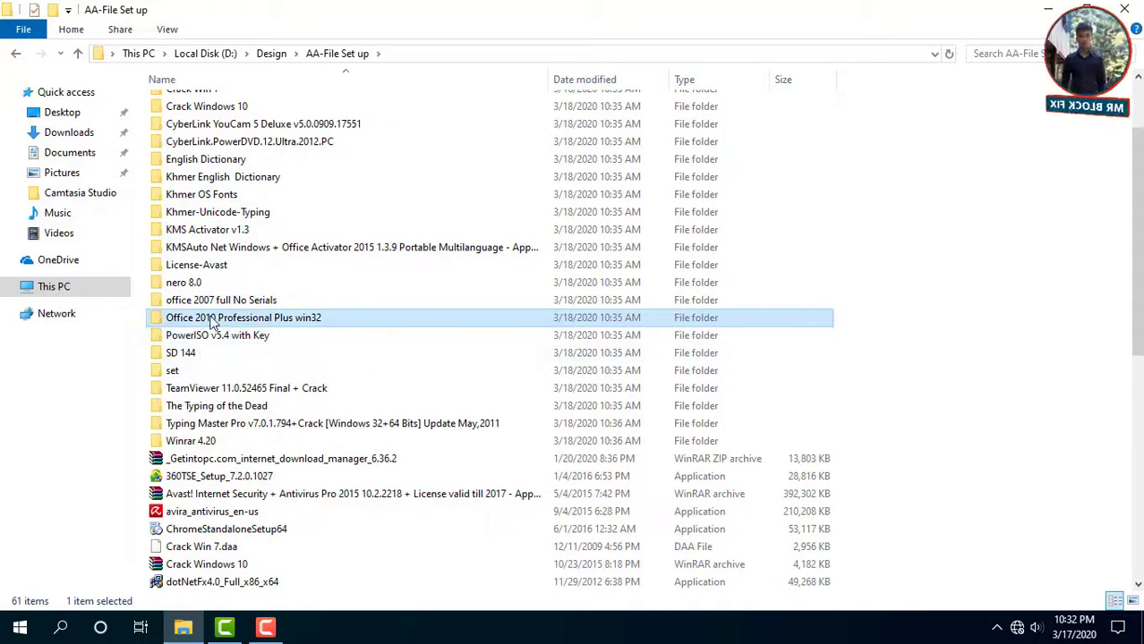
right_click(210, 322)
left_click(252, 189)
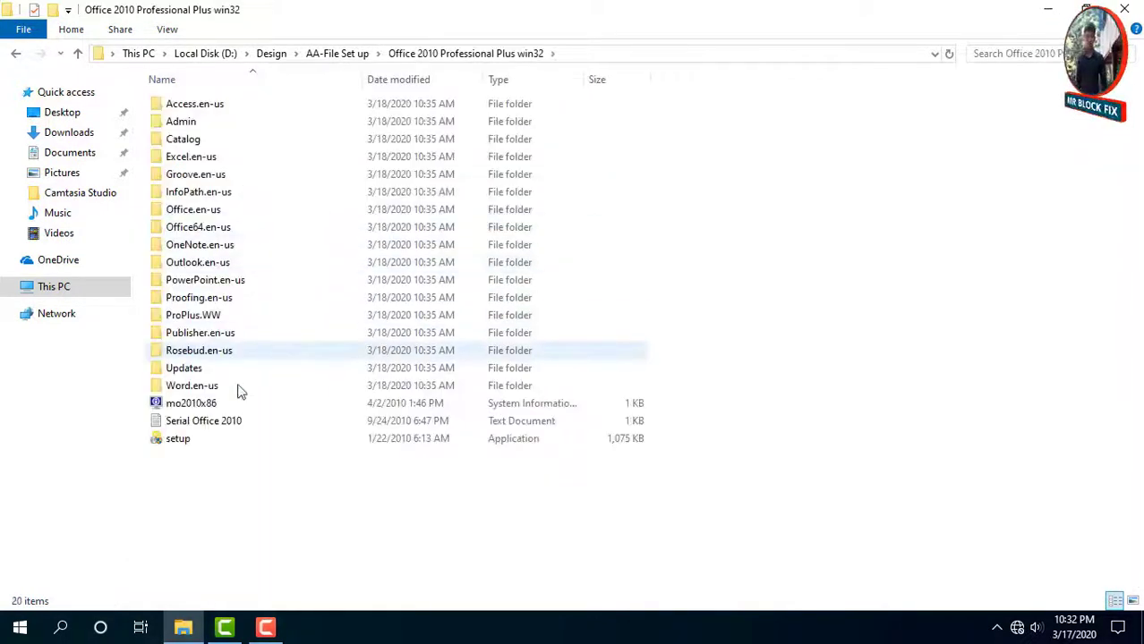
Step: Run the Office 2010 setup application as administrator
left_click_drag(239, 541, 225, 104)
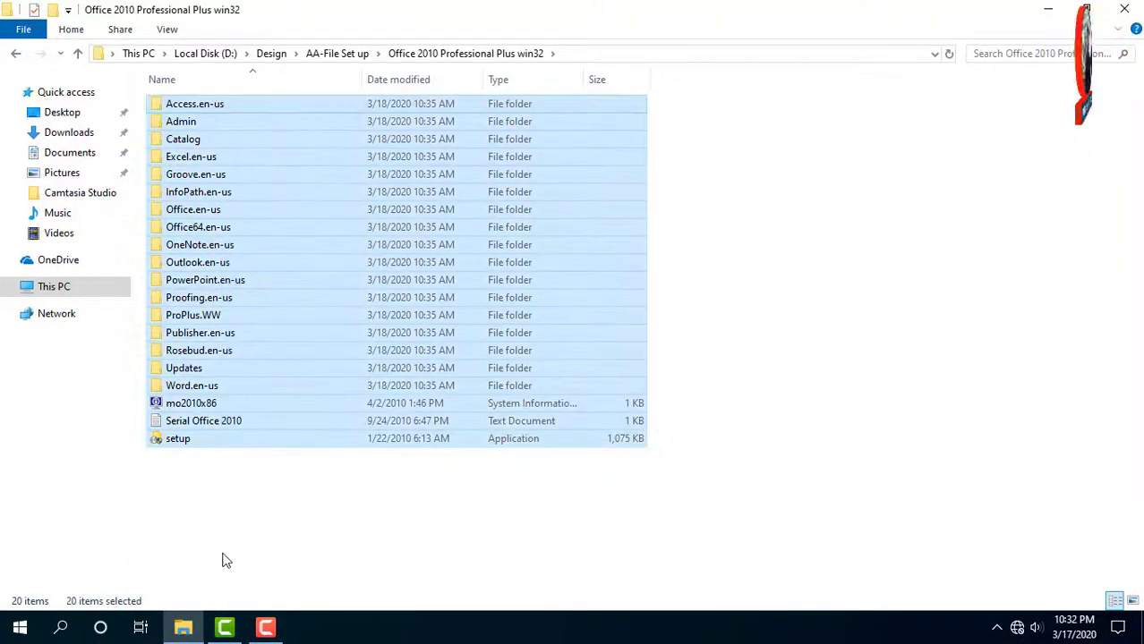
left_click(198, 501)
left_click(173, 438)
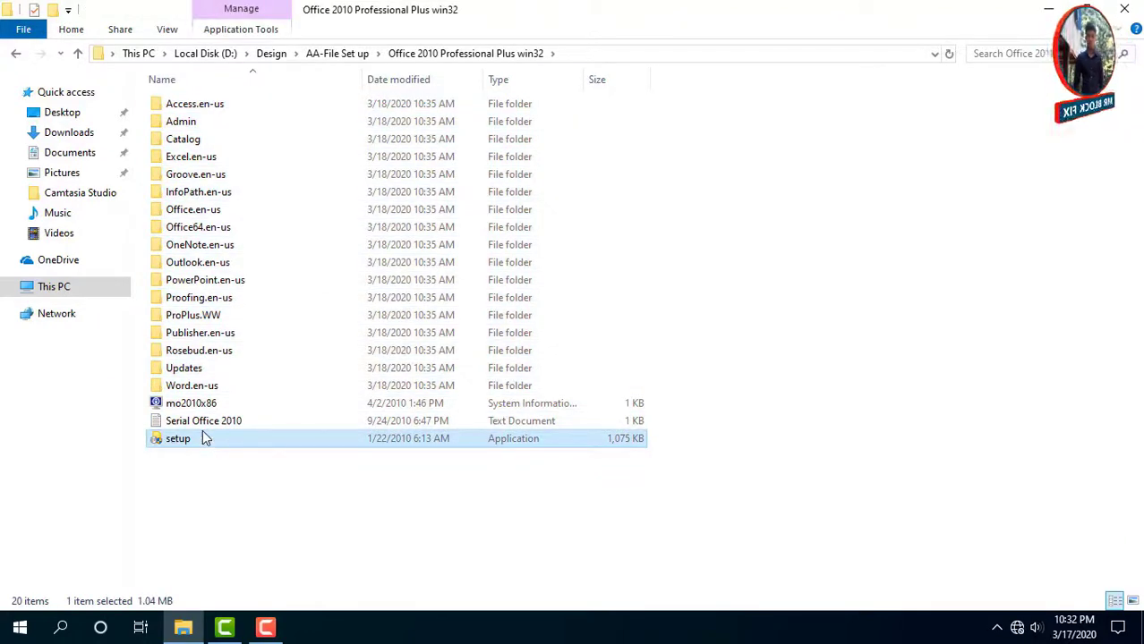
right_click(200, 436)
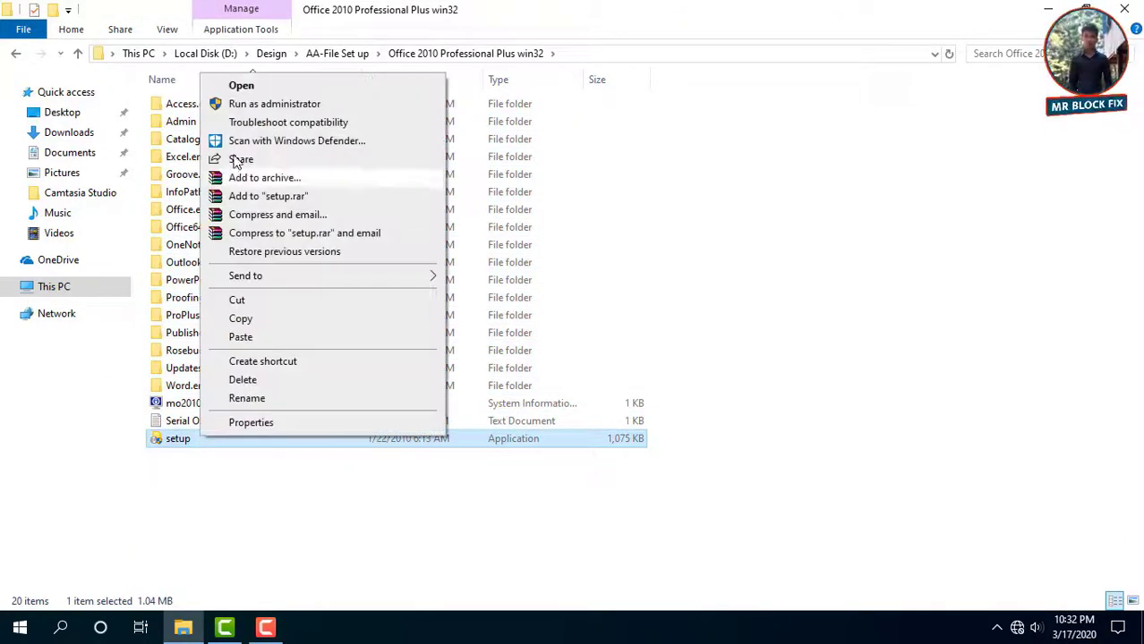
left_click(240, 105)
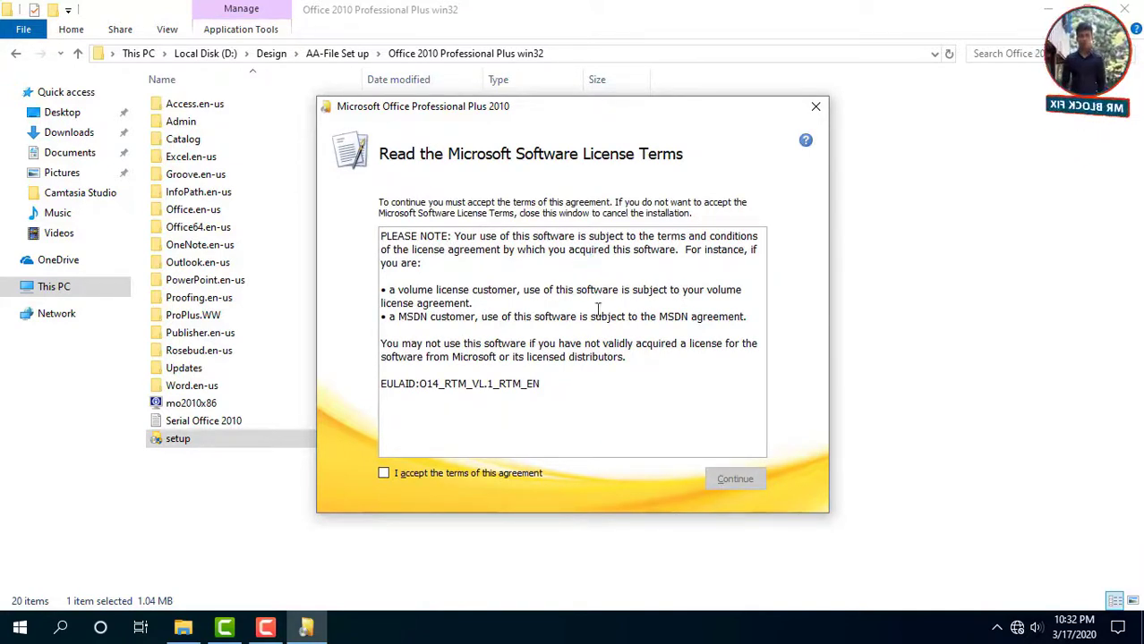
Step: Accept the Microsoft Office Professional Plus 2010 license terms and start the standard installation without customizing it
left_click(384, 475)
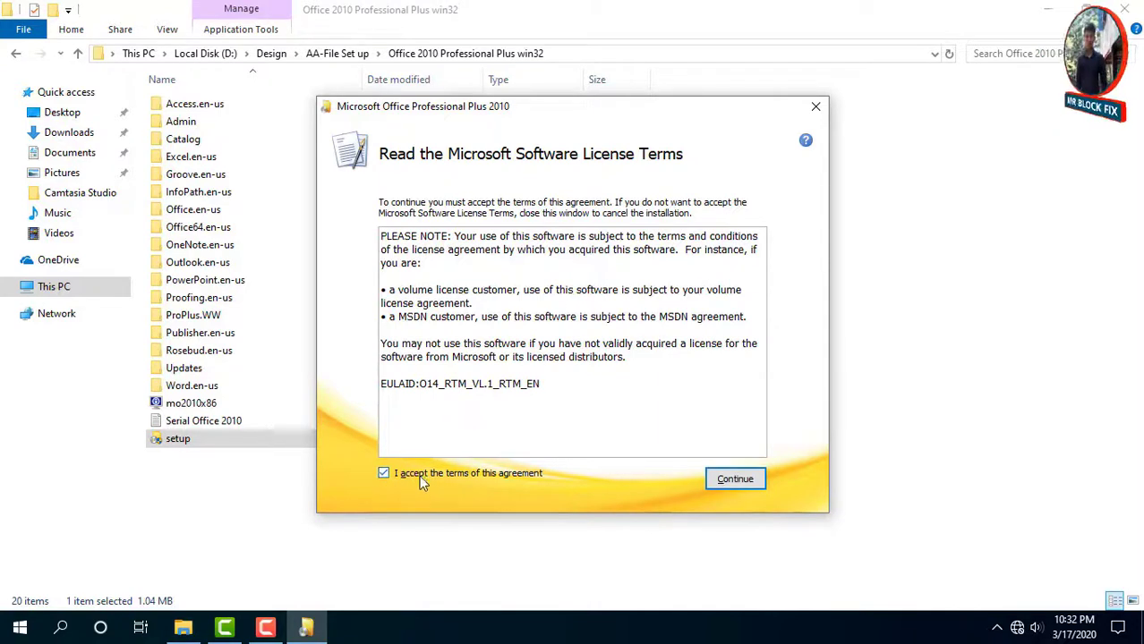
left_click(729, 479)
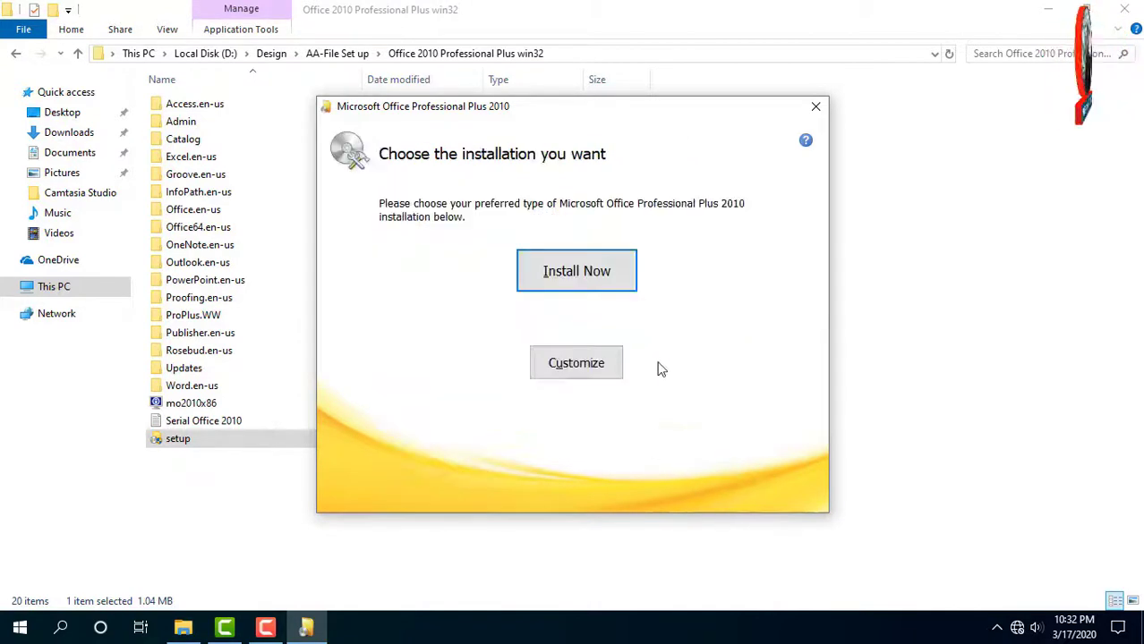
left_click(566, 278)
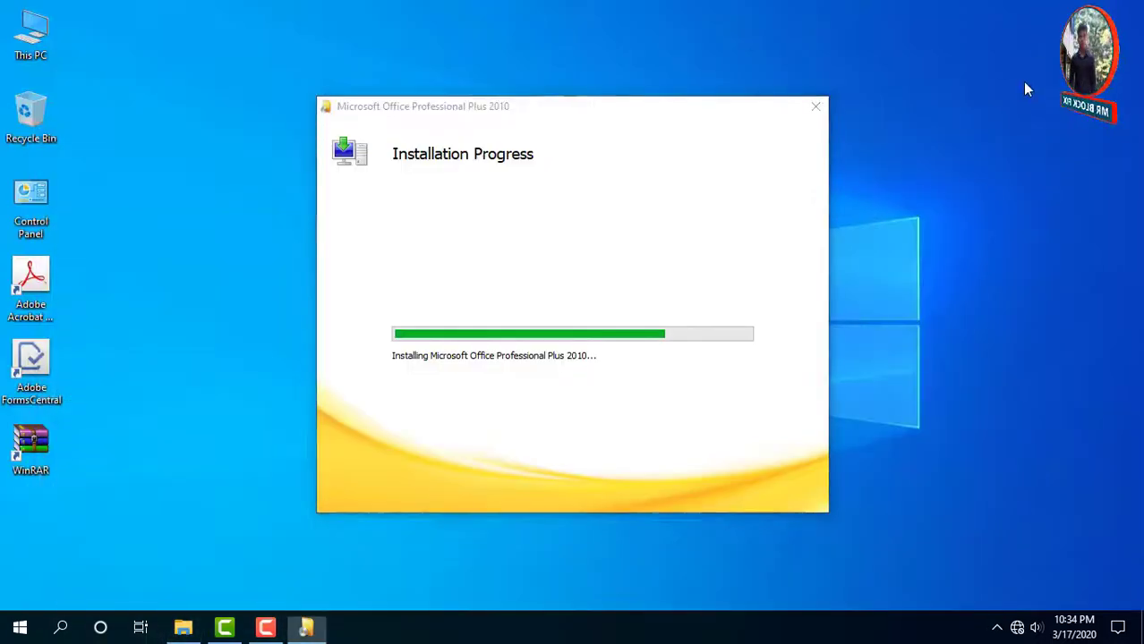
Step: Refresh the desktop during the Office installation, close the installer once it completes, and refresh the desktop again
right_click(1022, 81)
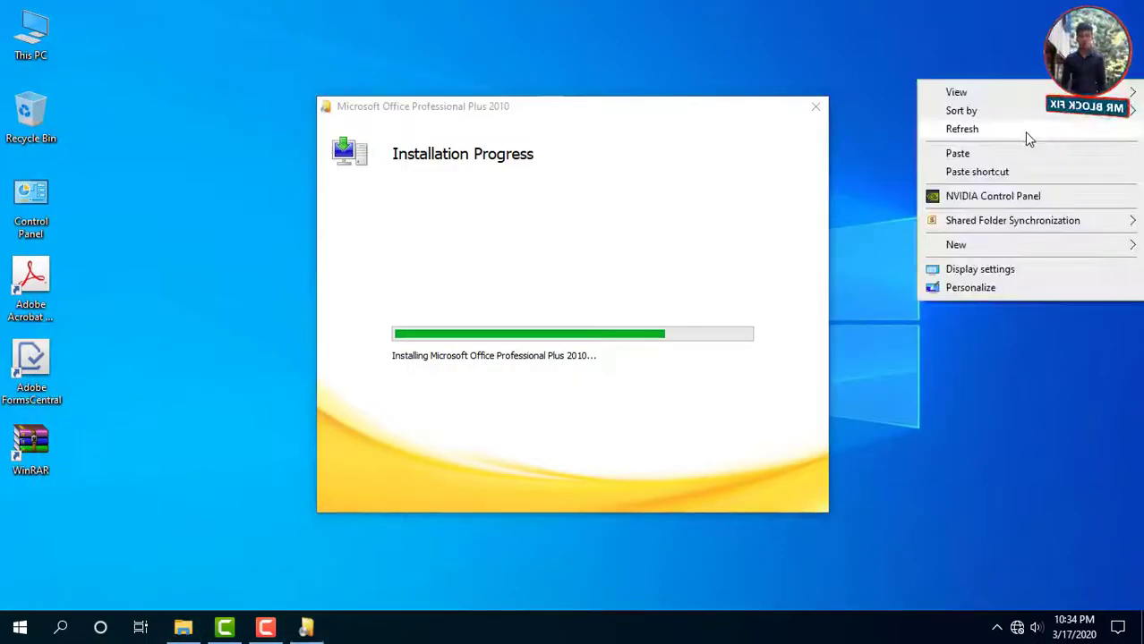
left_click(1024, 132)
right_click(1018, 115)
left_click(992, 162)
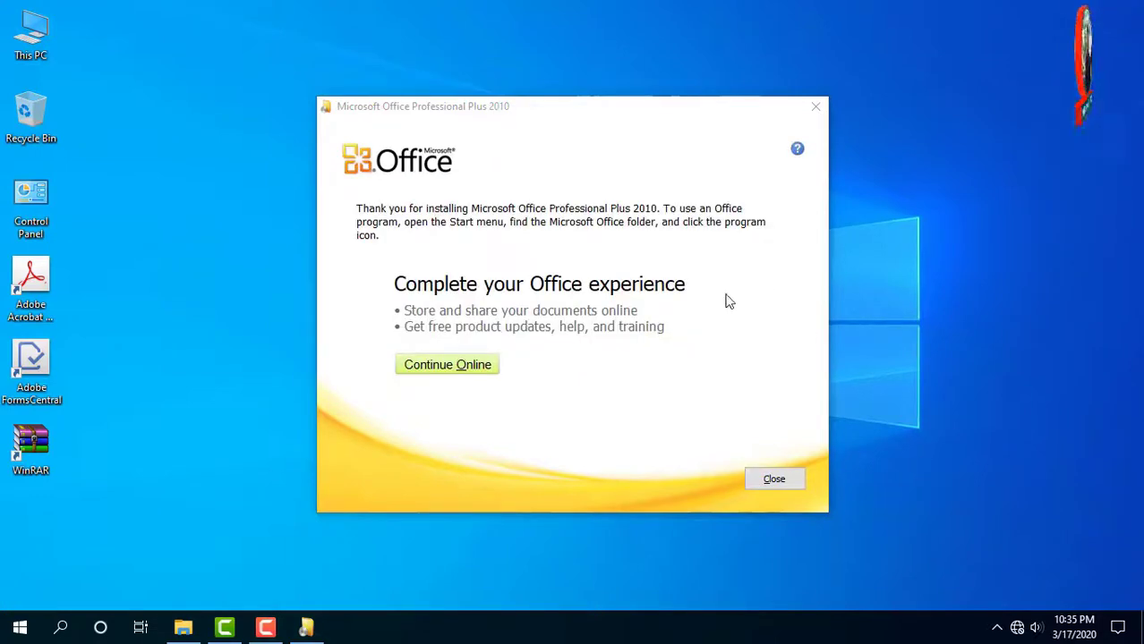
left_click(773, 480)
right_click(405, 276)
left_click(436, 320)
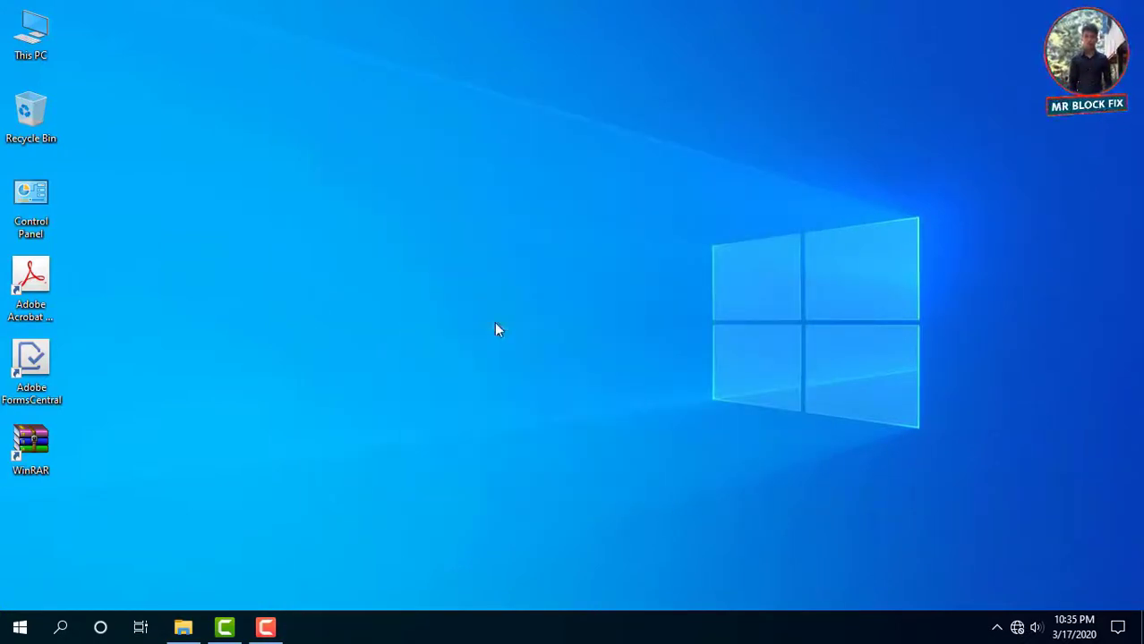
Step: Return to the AA-File Set up folder and copy the Normal Word file
left_click(182, 627)
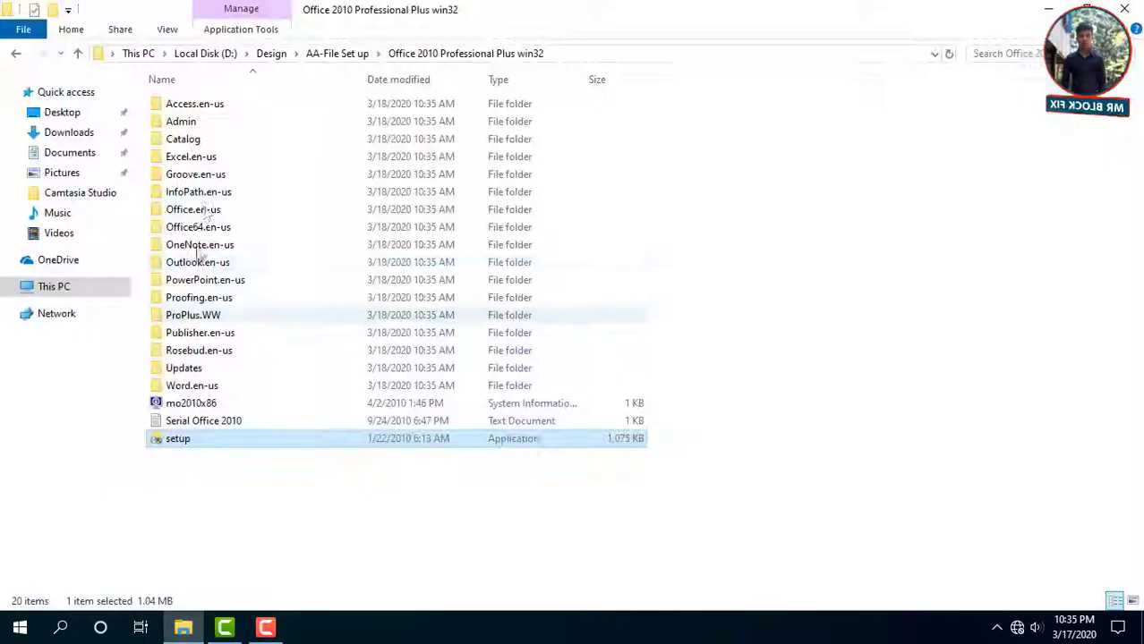
left_click(348, 55)
scroll(266, 447, "down", 8)
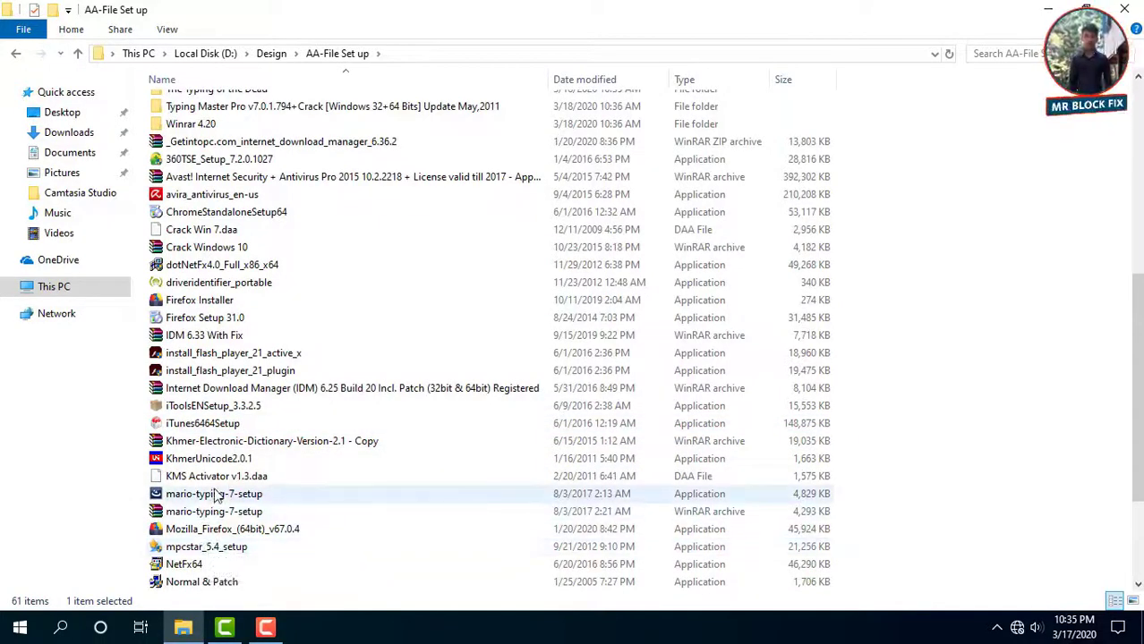
scroll(215, 447, "down", 3)
left_click(185, 444)
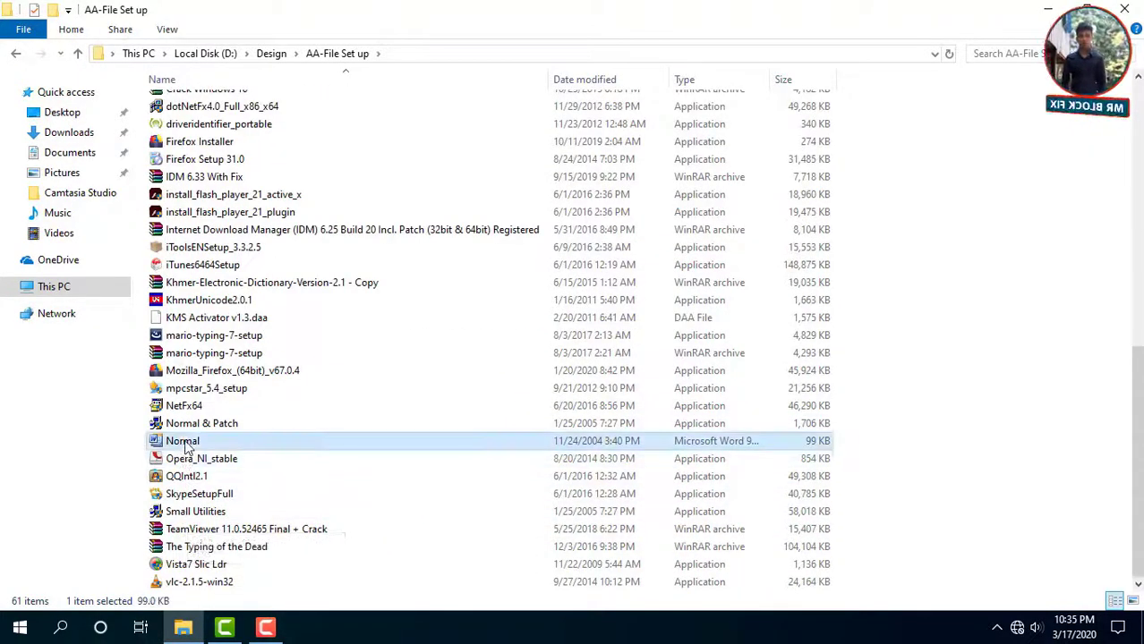
right_click(187, 445)
left_click(220, 336)
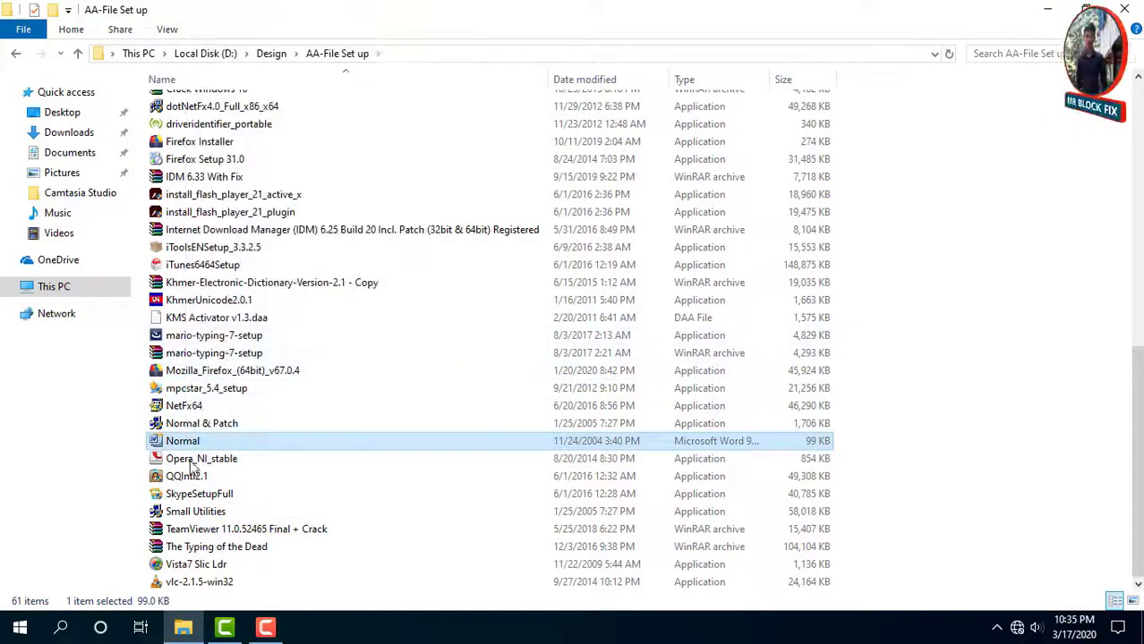
Step: Open the Program Files (x86) folder on Local Disk (C:) in a new File Explorer window
key("super+e")
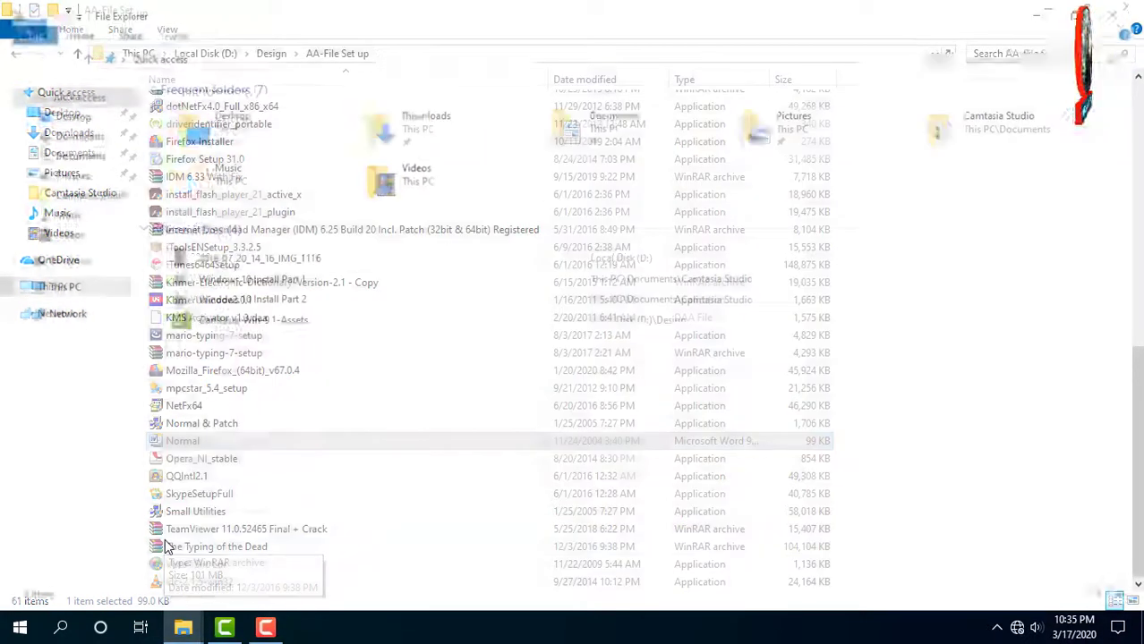
left_click(76, 291)
right_click(229, 233)
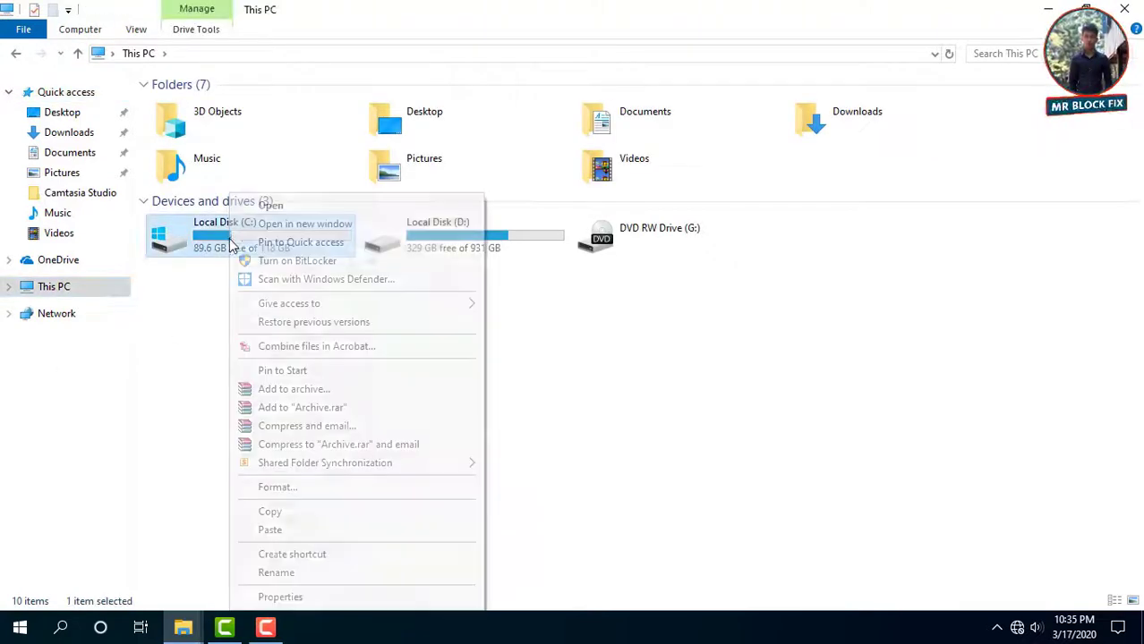
left_click(267, 208)
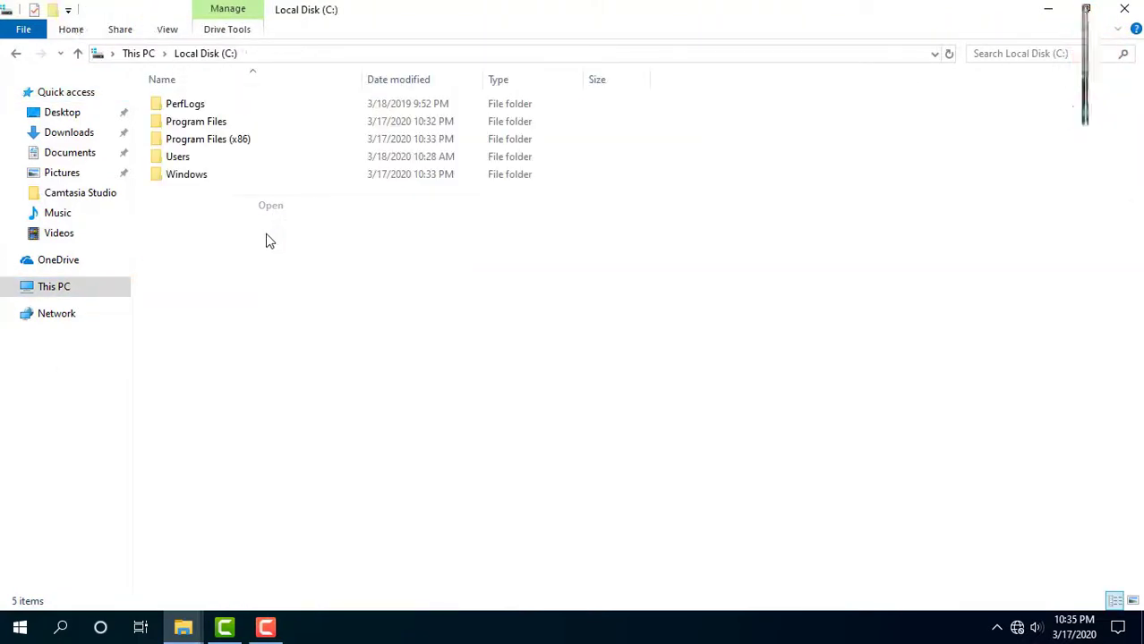
left_click(222, 142)
right_click(222, 140)
left_click(242, 150)
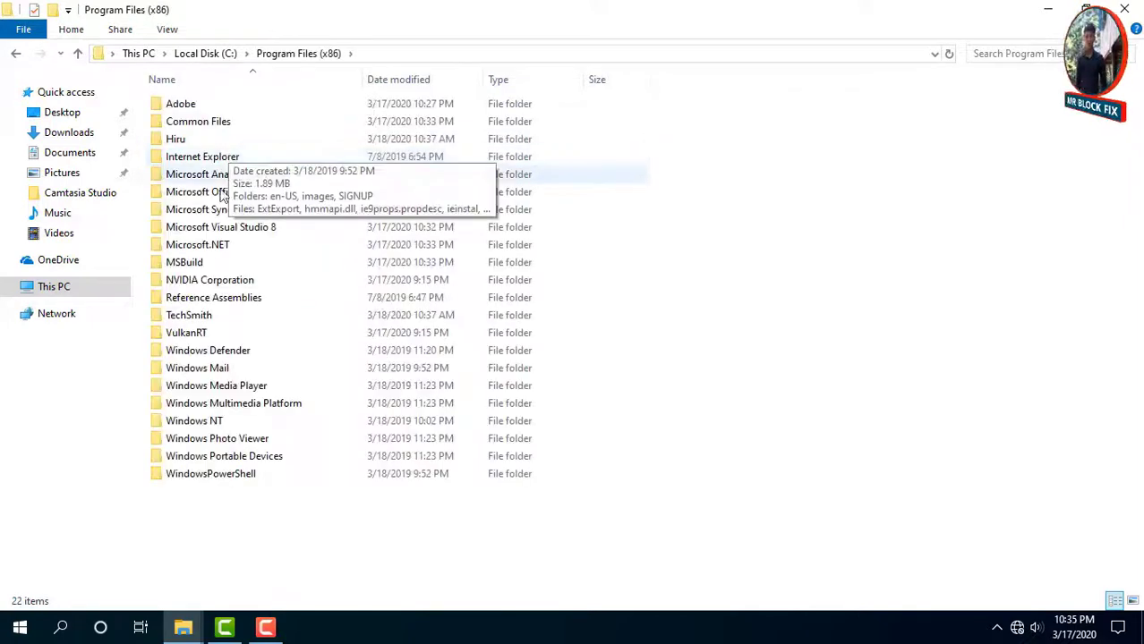
Step: Open the STARTUP folder inside Microsoft Office's Office14 folder
left_click(228, 193)
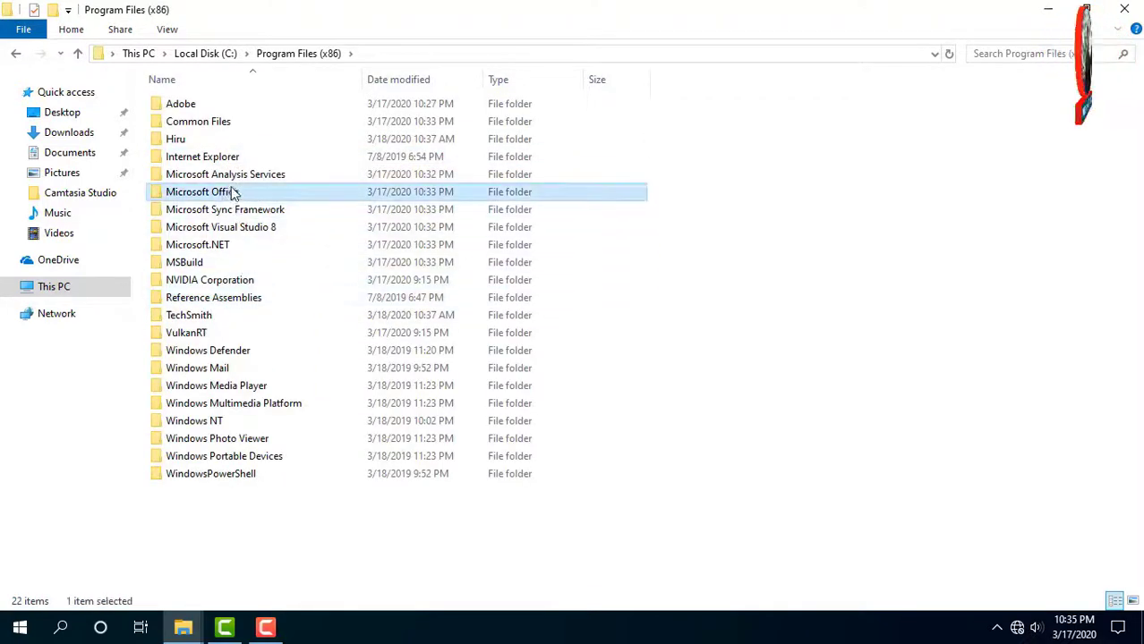
right_click(228, 194)
left_click(267, 171)
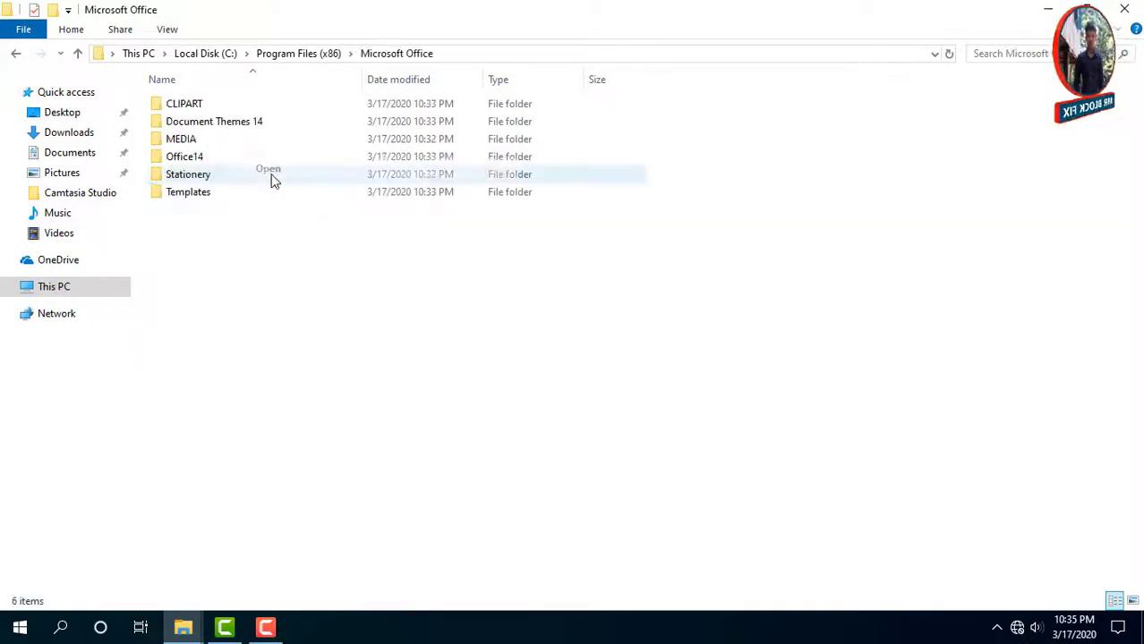
left_click(212, 158)
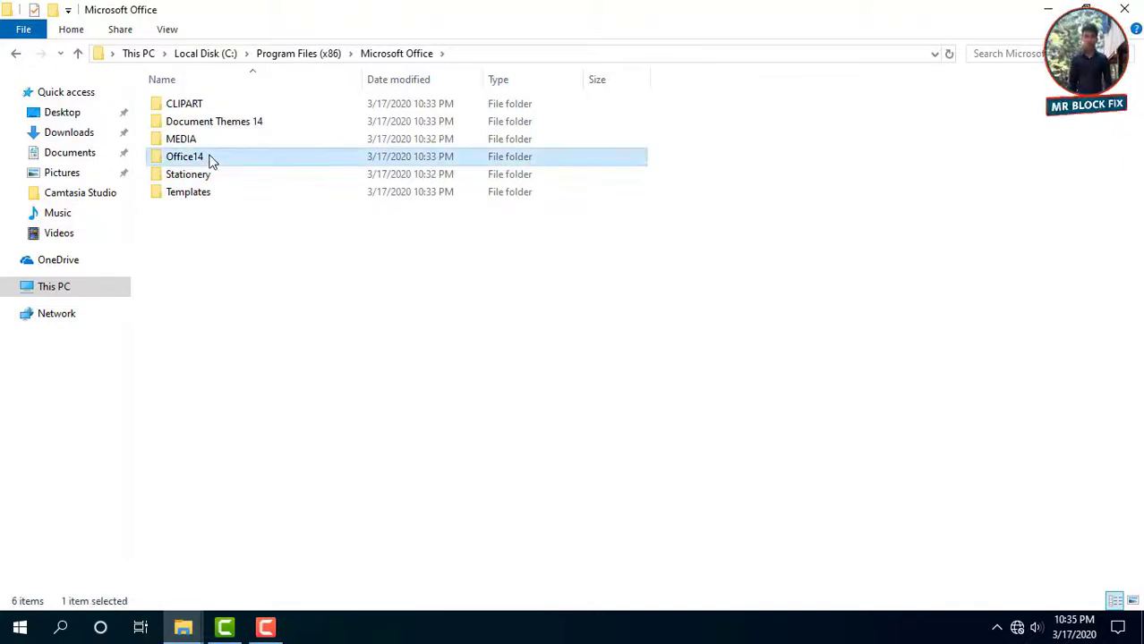
right_click(211, 158)
left_click(250, 168)
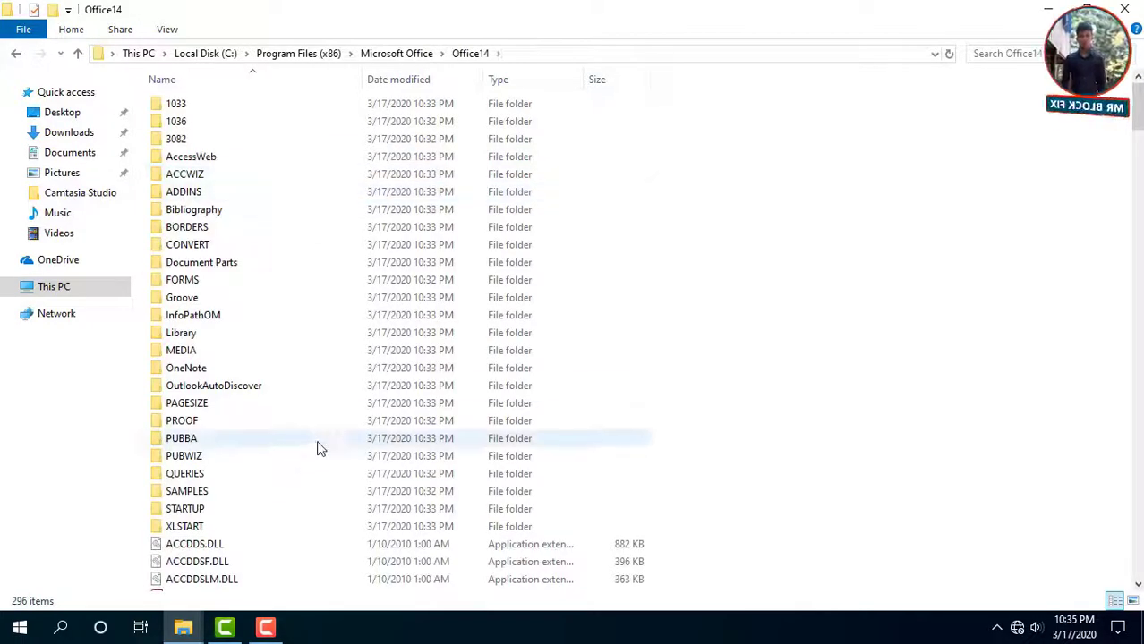
scroll(327, 404, "down", 4)
scroll(314, 408, "up", 2)
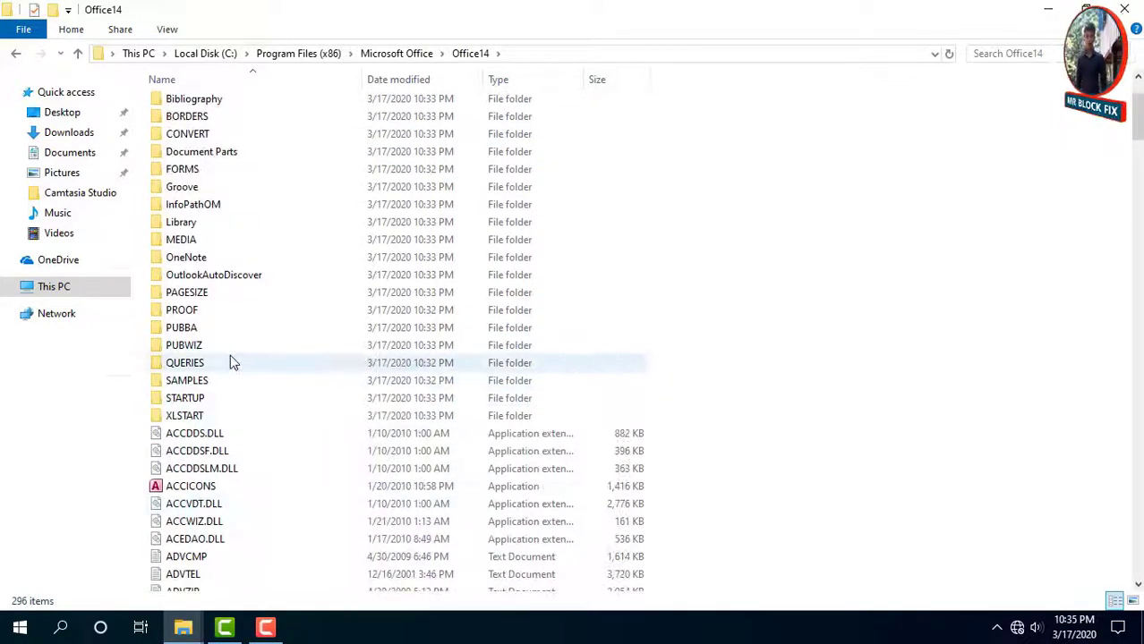
double_click(205, 398)
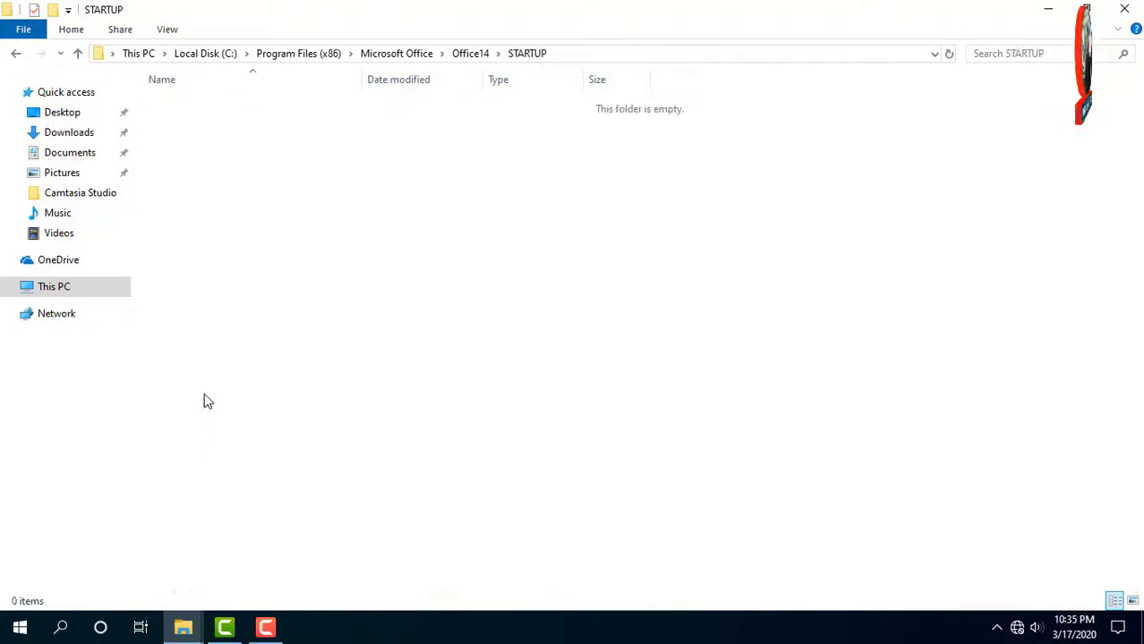
Step: Paste the Normal Word file into the STARTUP folder with administrator permission, refresh the folder and close its window
right_click(244, 237)
left_click(282, 354)
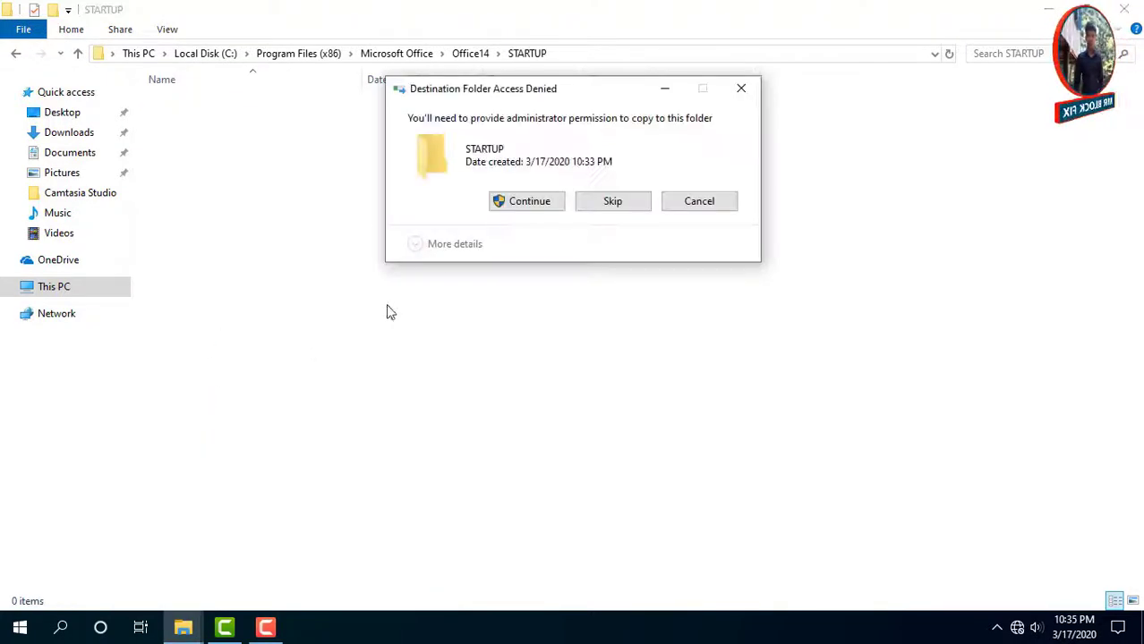
left_click(529, 204)
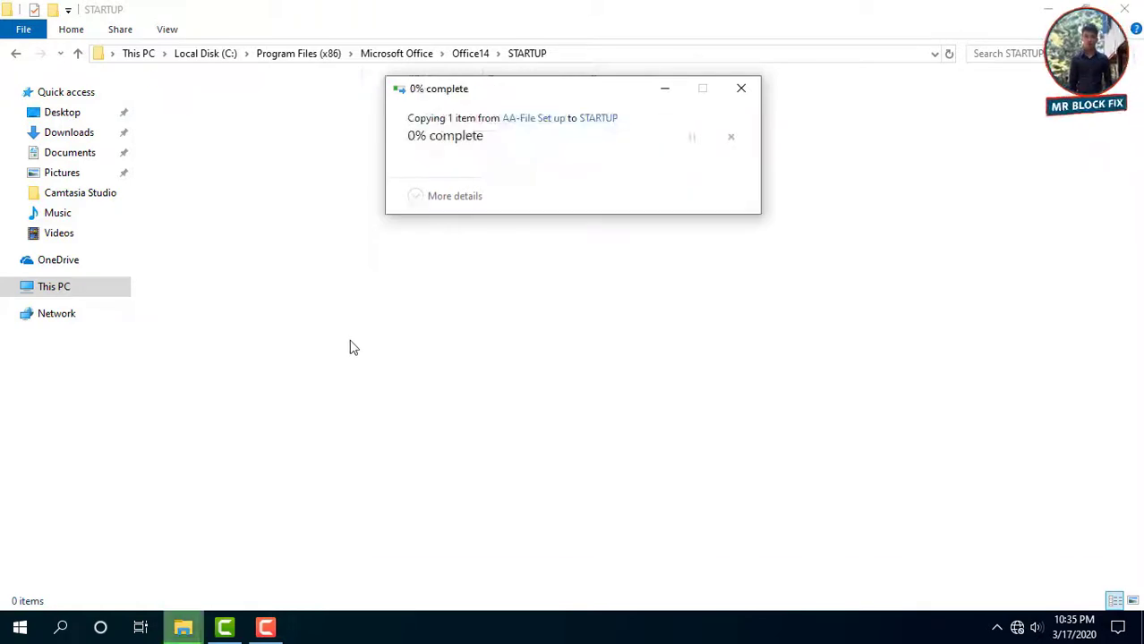
left_click(348, 223)
right_click(348, 223)
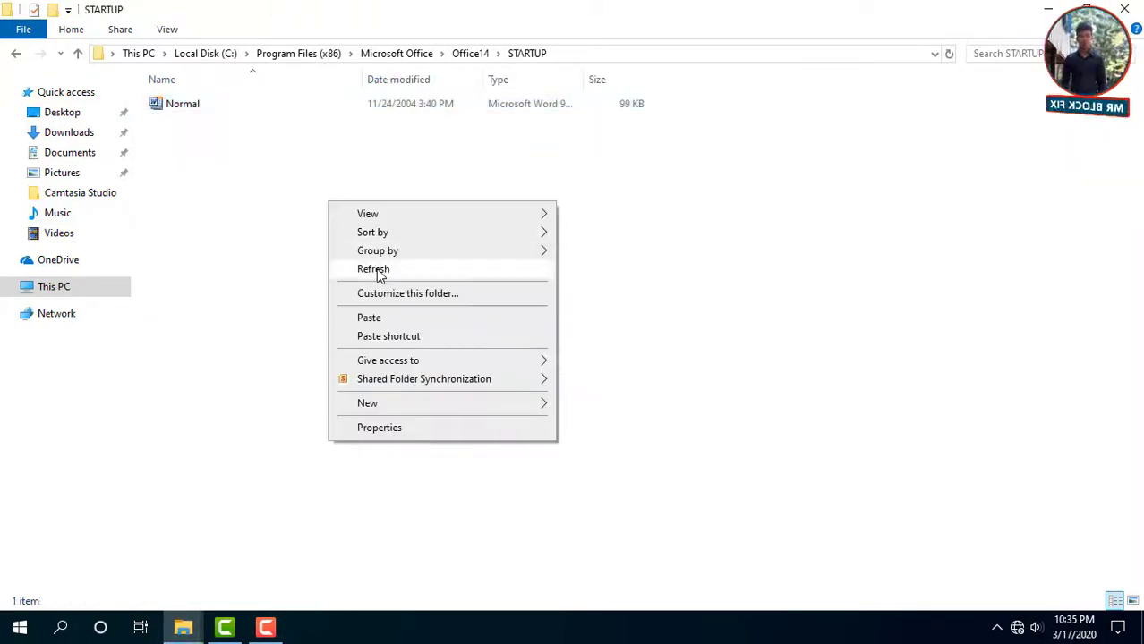
left_click(376, 270)
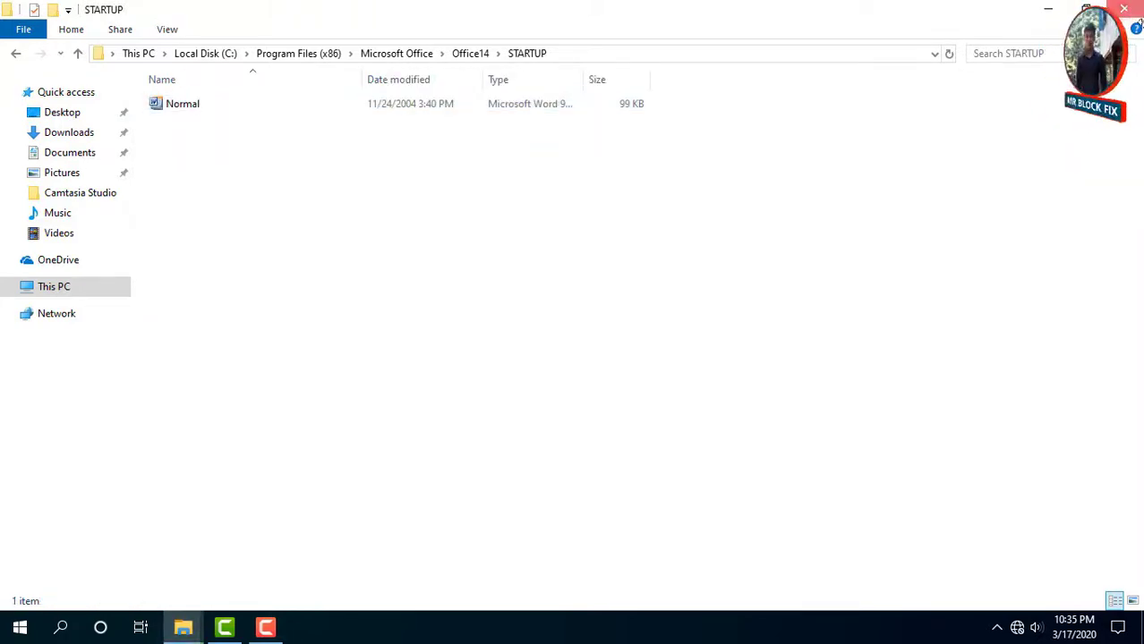
left_click(1126, 10)
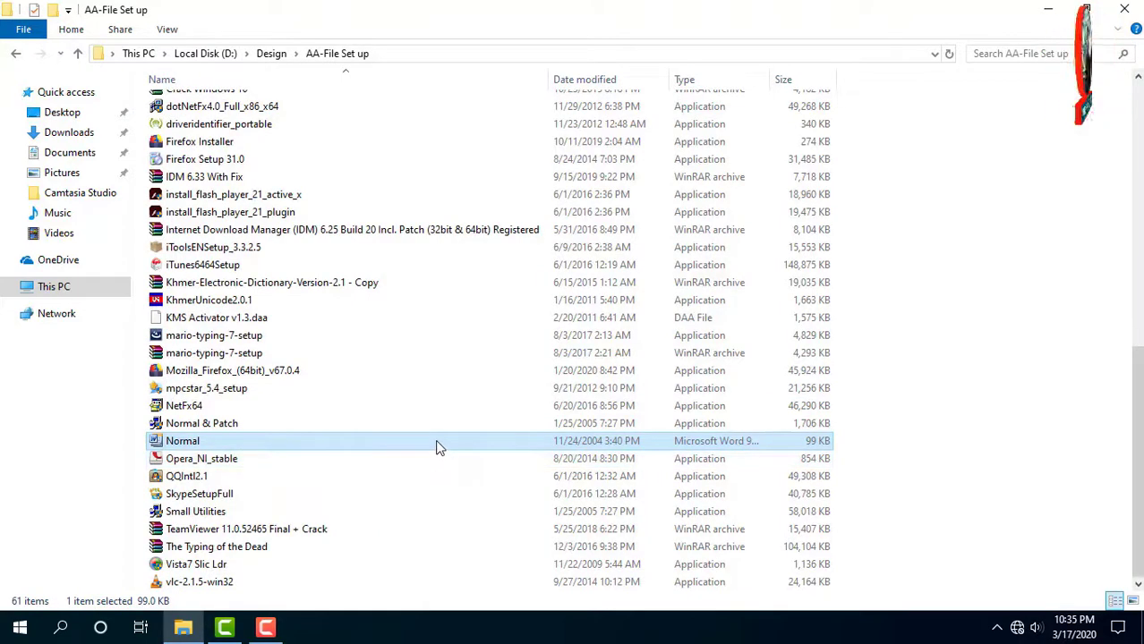
Step: Open the PowerISO v5.4 with Key folder in AA-File Set up and run the PowerISO5 installer as administrator
scroll(278, 445, "up", 4)
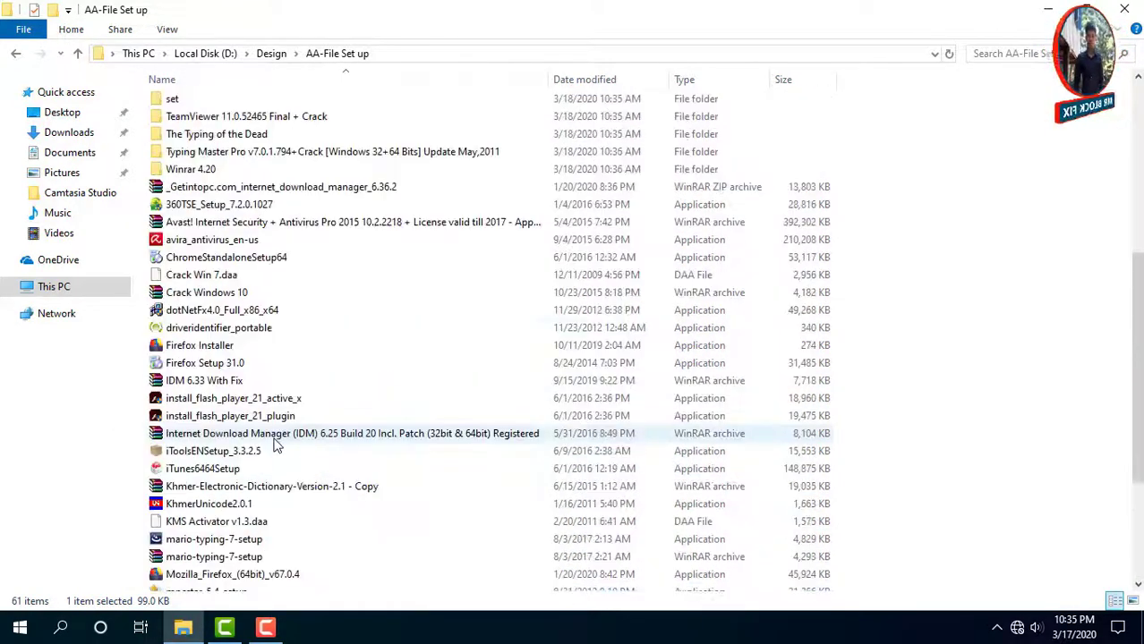
scroll(278, 445, "up", 3)
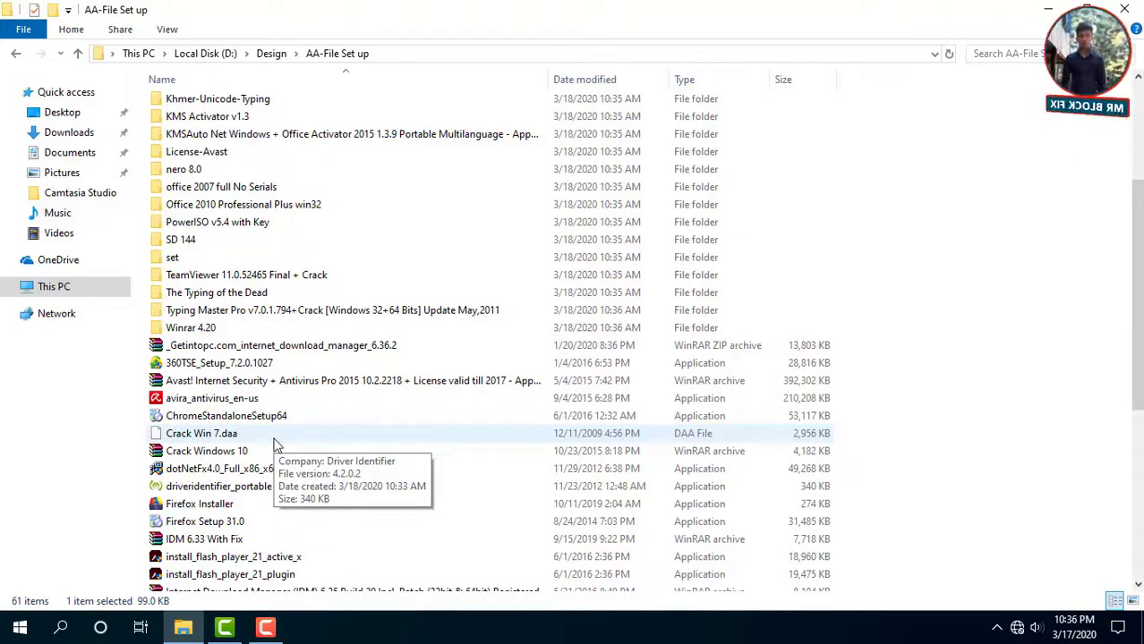
left_click(277, 440)
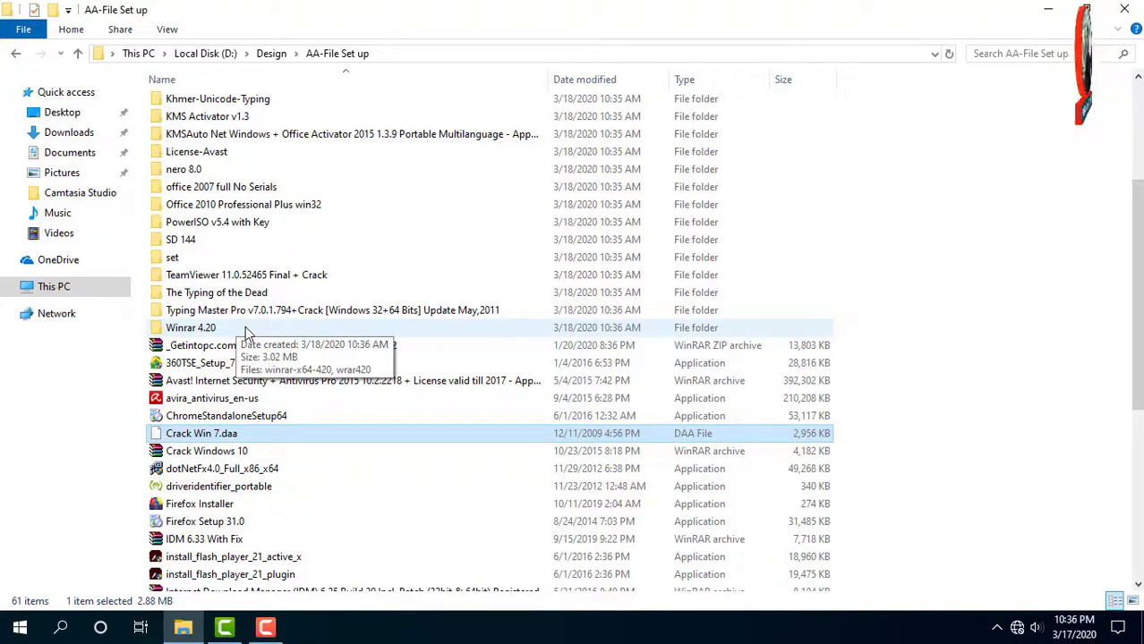
right_click(220, 224)
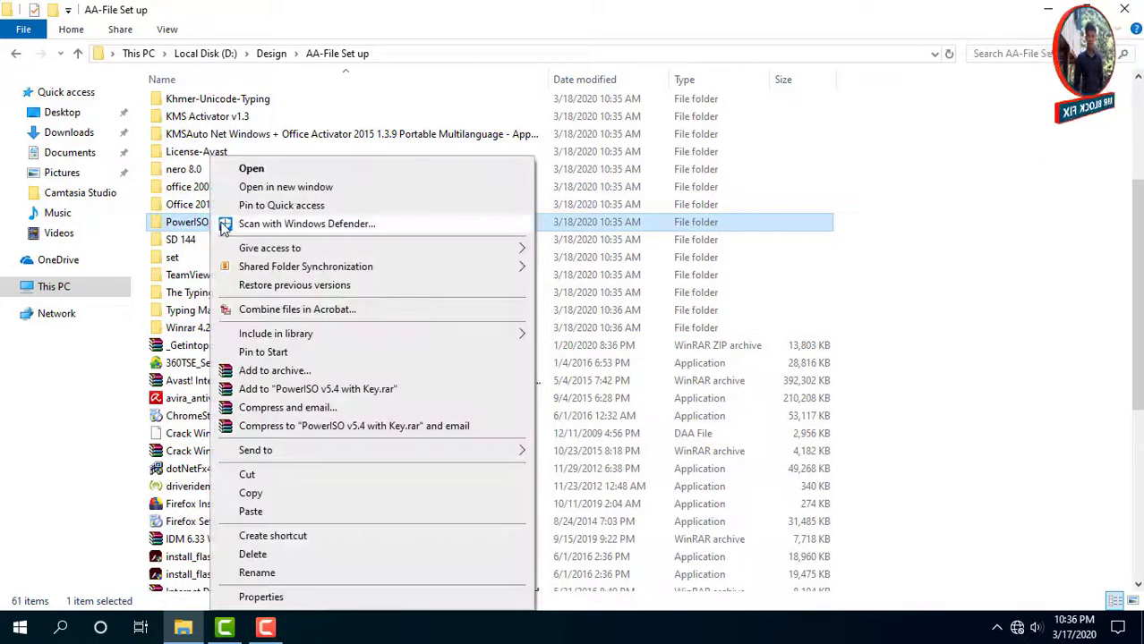
left_click(249, 168)
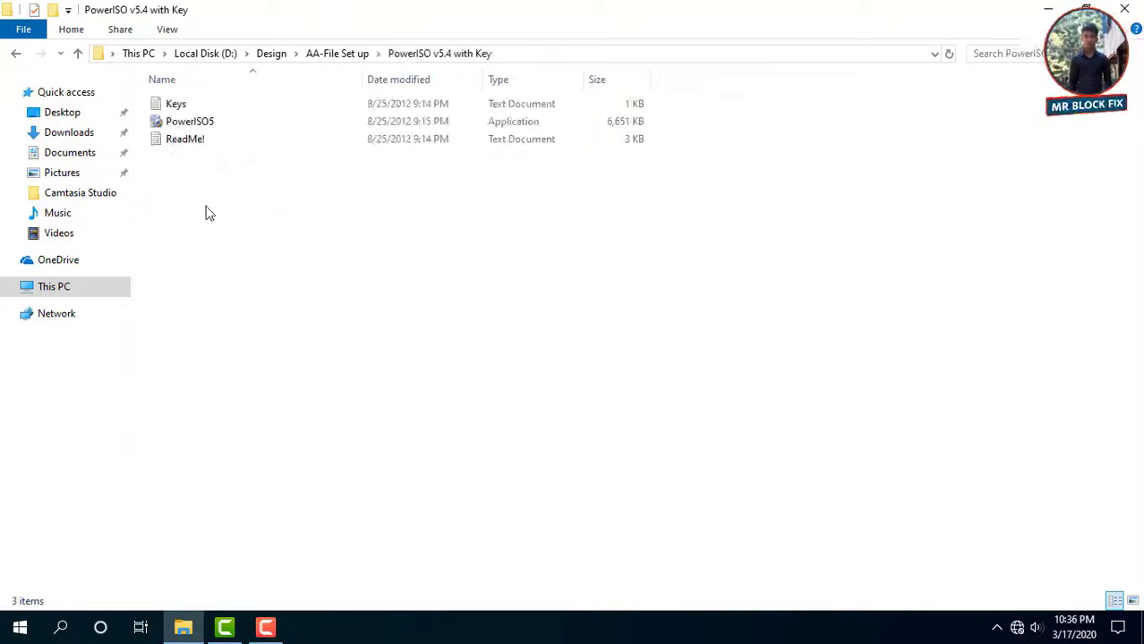
left_click(198, 121)
right_click(199, 123)
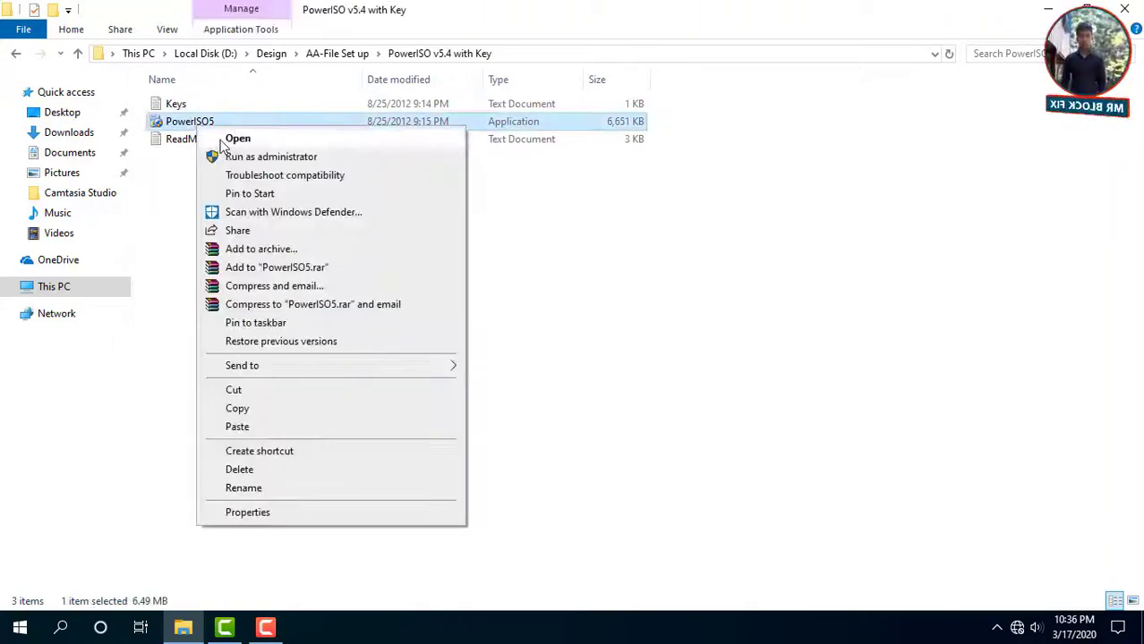
left_click(242, 158)
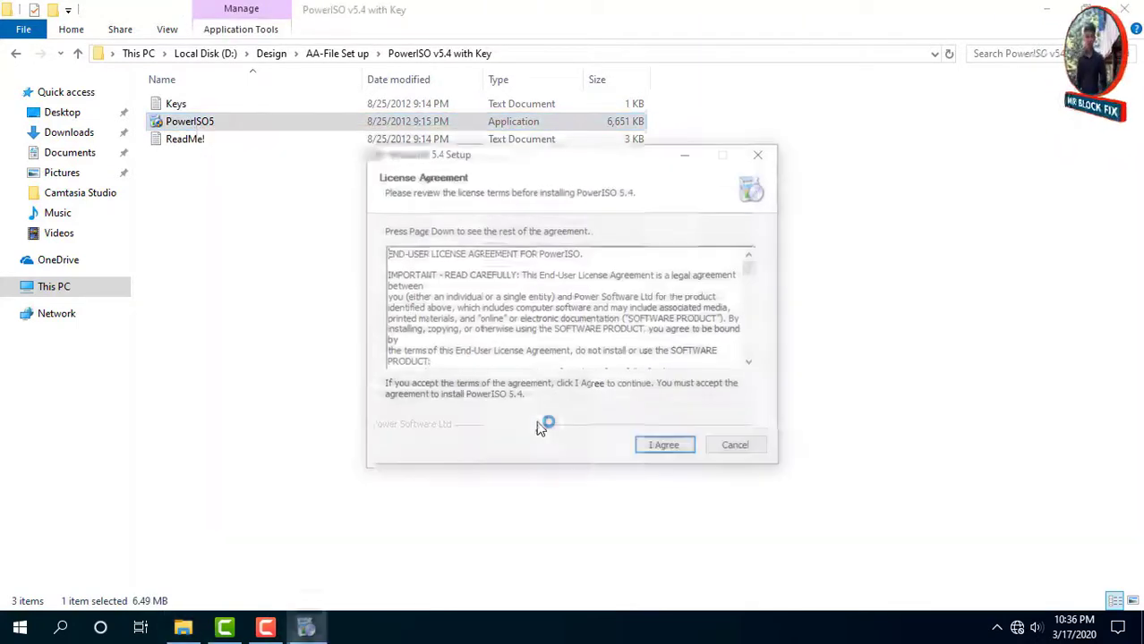
Step: Accept the PowerISO 5.4 license agreement, install the program and continue to the file association options
left_click(650, 452)
left_click(665, 448)
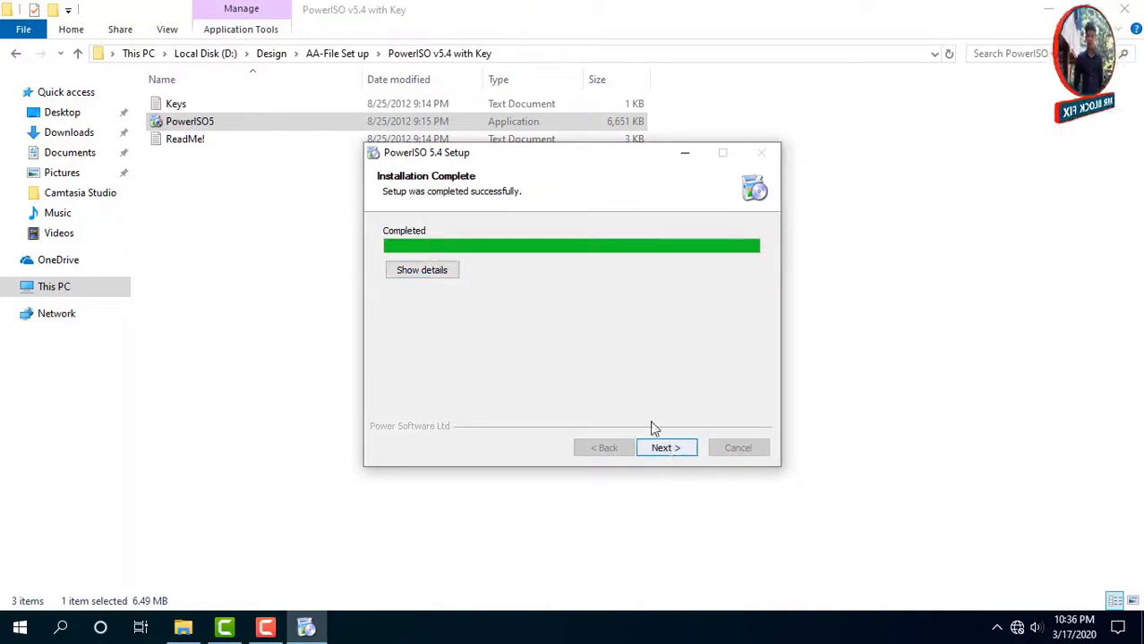
left_click(664, 449)
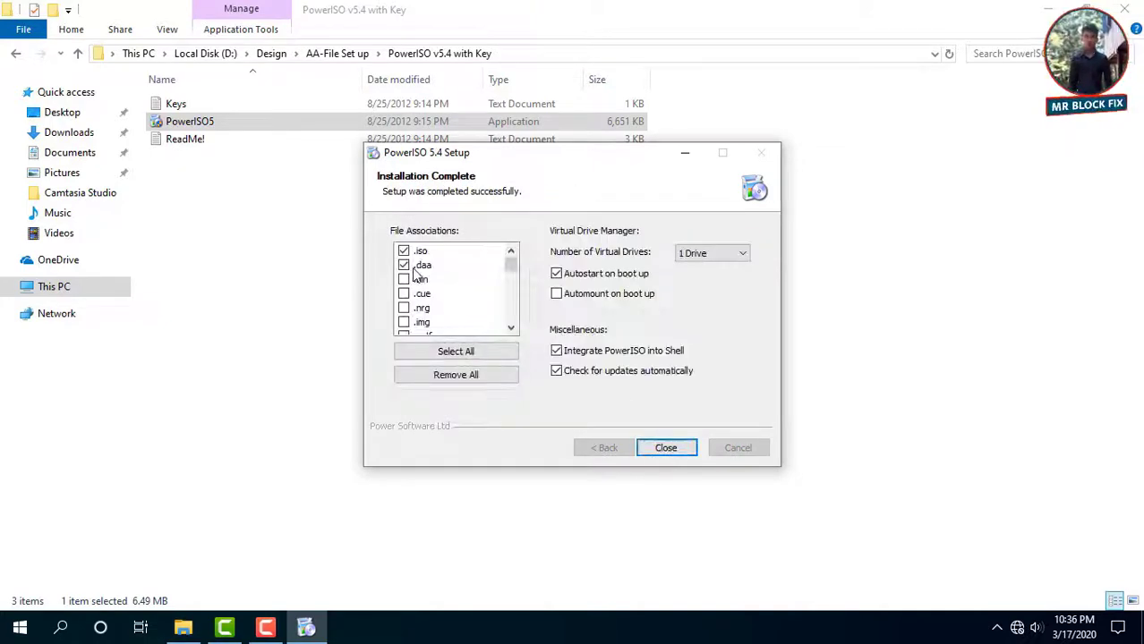
Step: Associate all file types with PowerISO, disable shell integration and automatic update checks, then finish setup and close the browser page
left_click(483, 354)
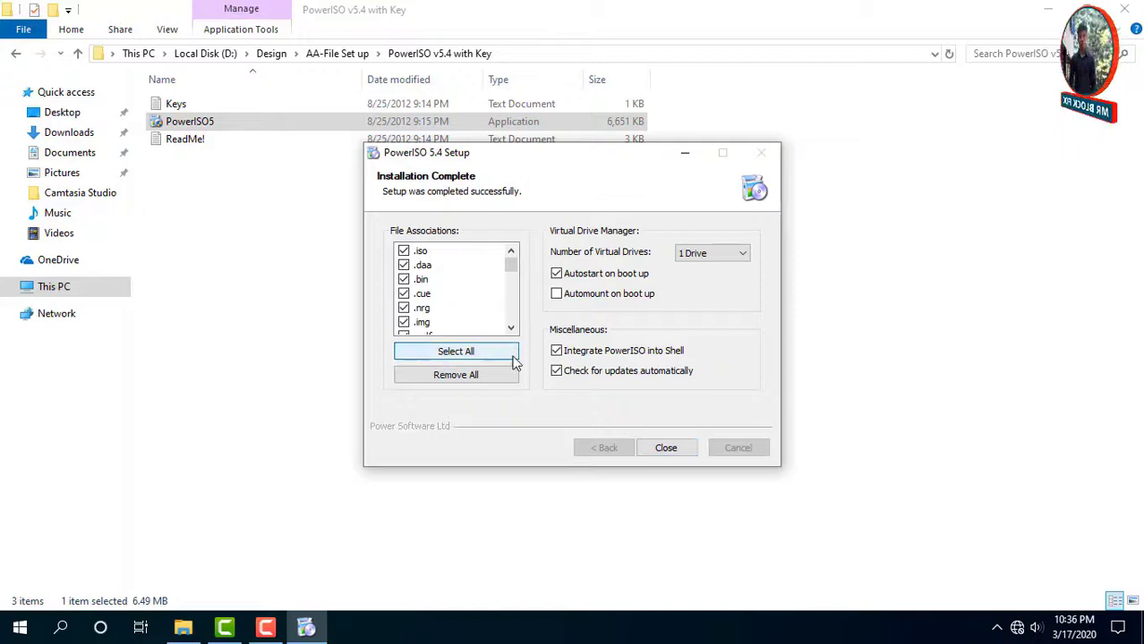
left_click(560, 351)
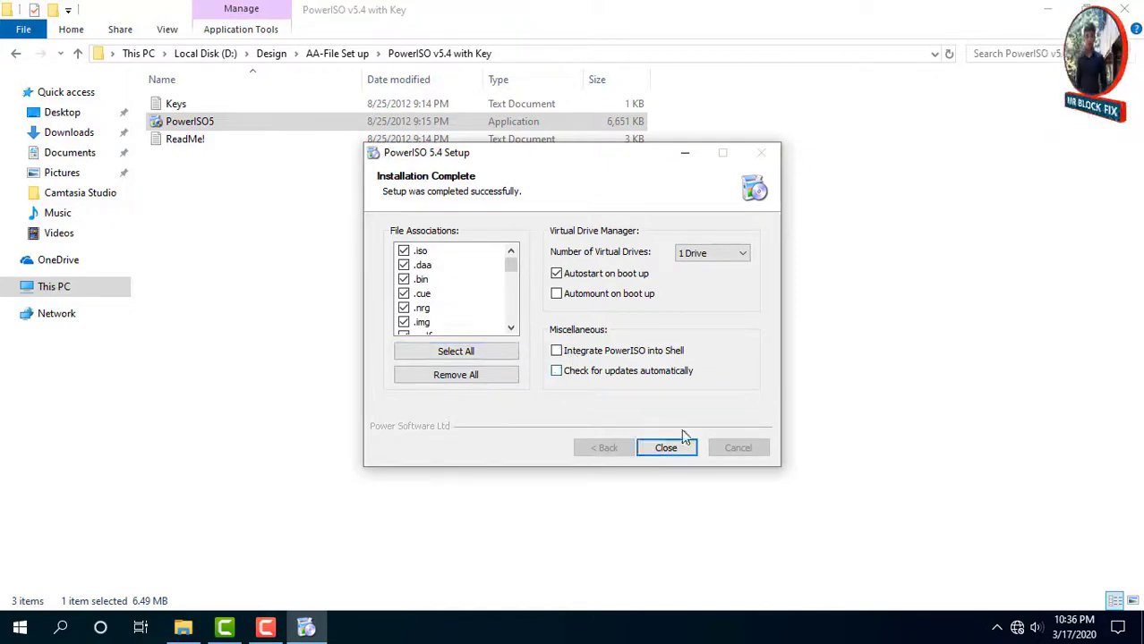
left_click(663, 451)
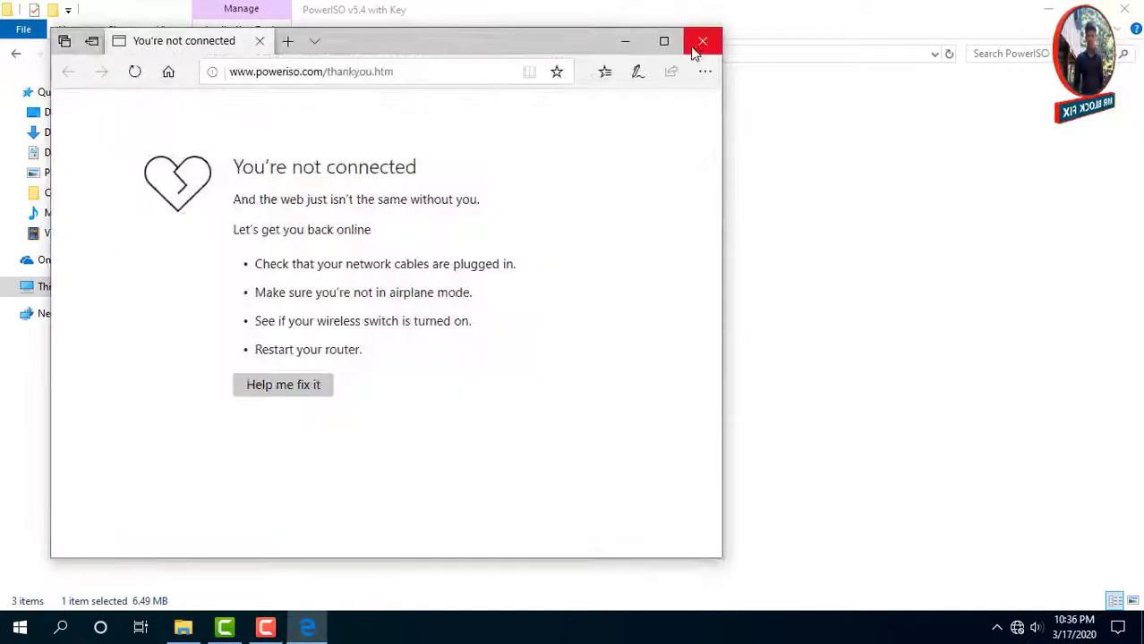
left_click(703, 40)
Step: Open the Keys text file, copy its first user name, minimize the folder window and move Notepad clear of the desktop icons
left_click(203, 108)
right_click(203, 107)
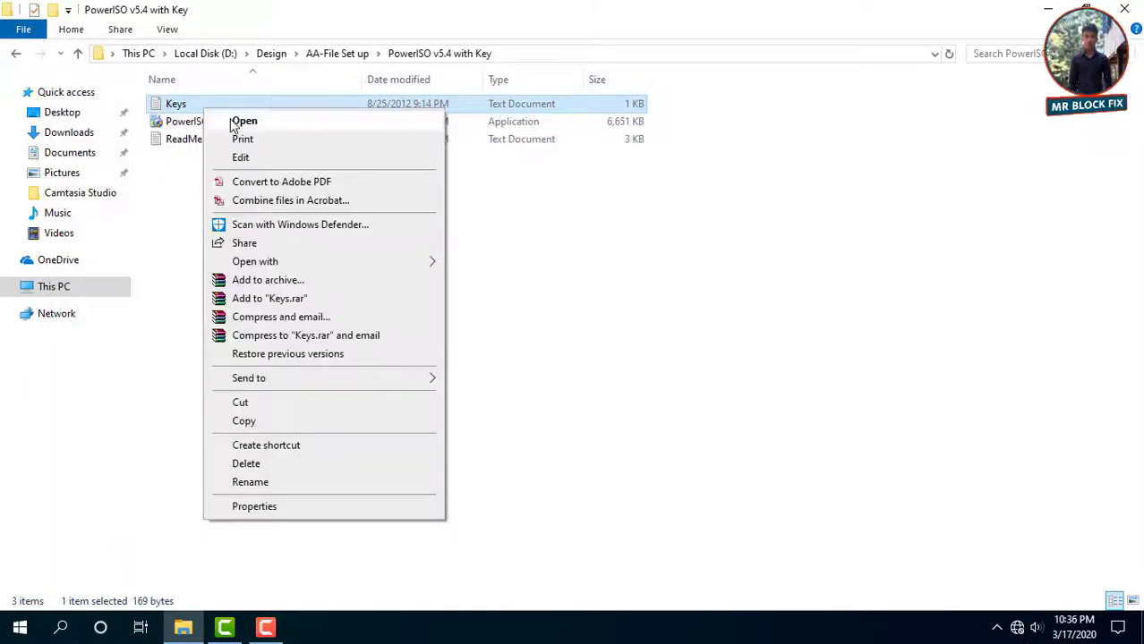
left_click(235, 118)
double_click(97, 72)
right_click(97, 71)
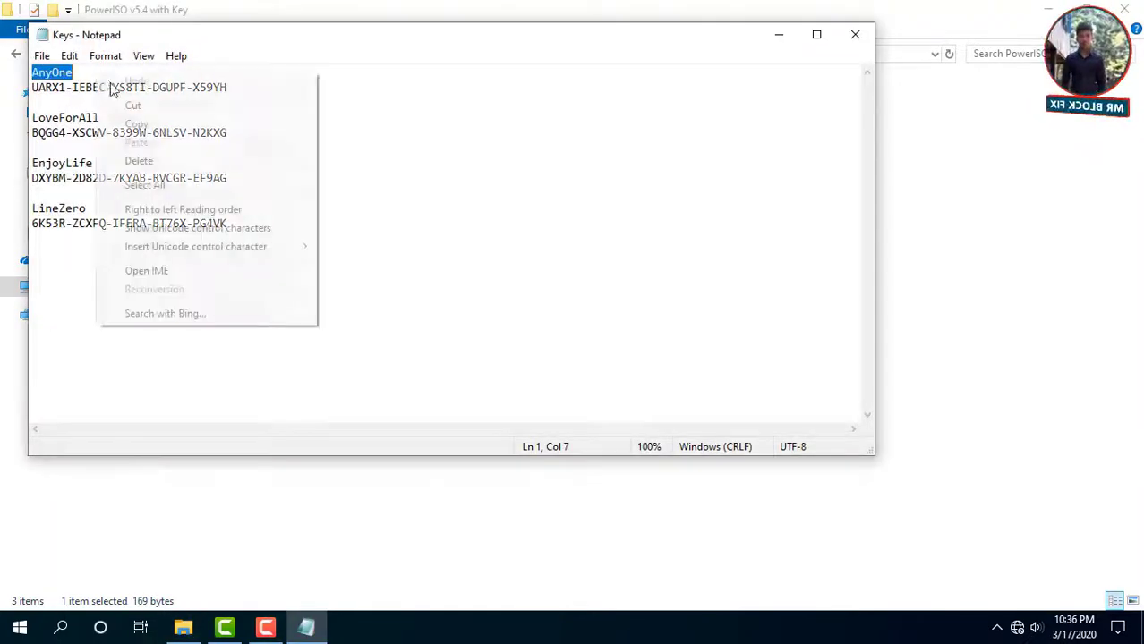
left_click(134, 123)
left_click(1047, 11)
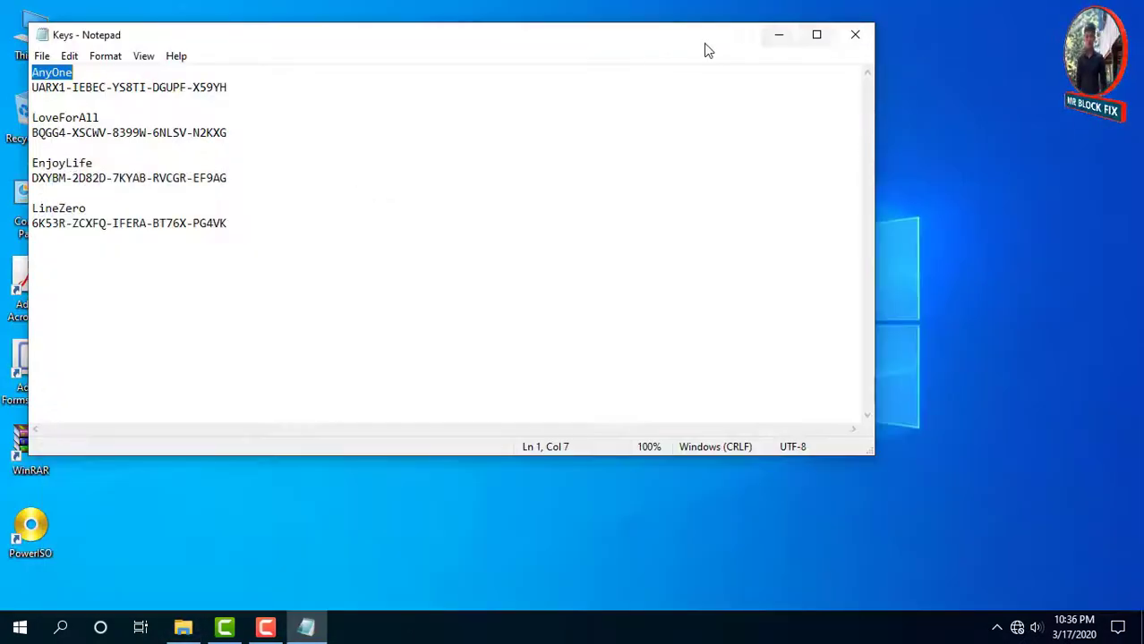
left_click_drag(705, 40, 950, 49)
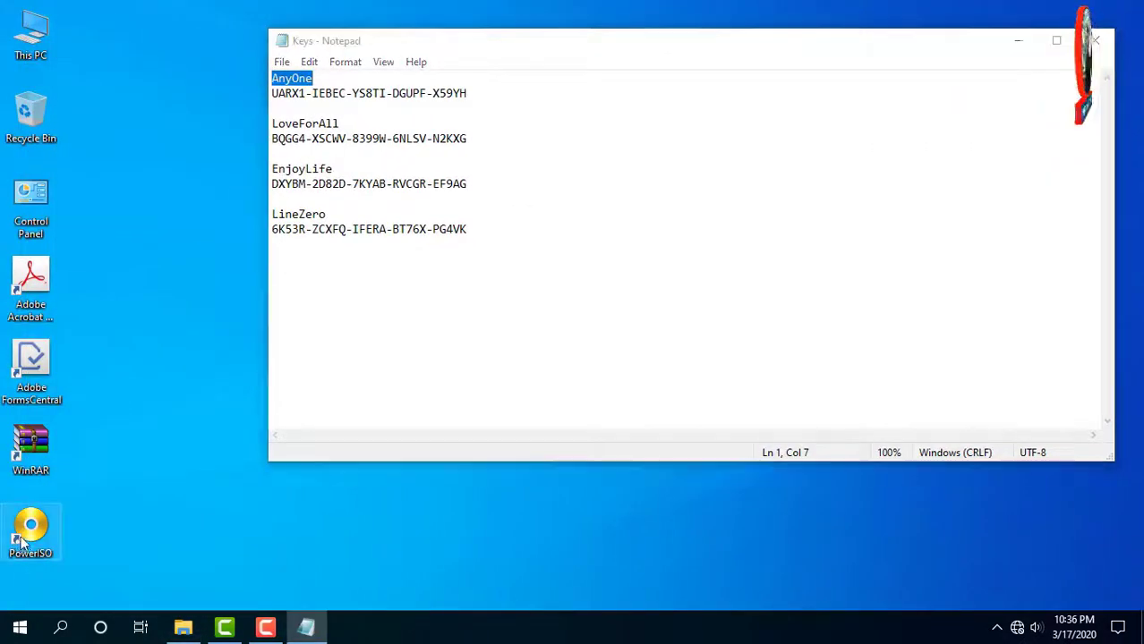
Step: Launch PowerISO from the desktop, open its registration form and paste the copied user name
right_click(27, 539)
left_click(63, 167)
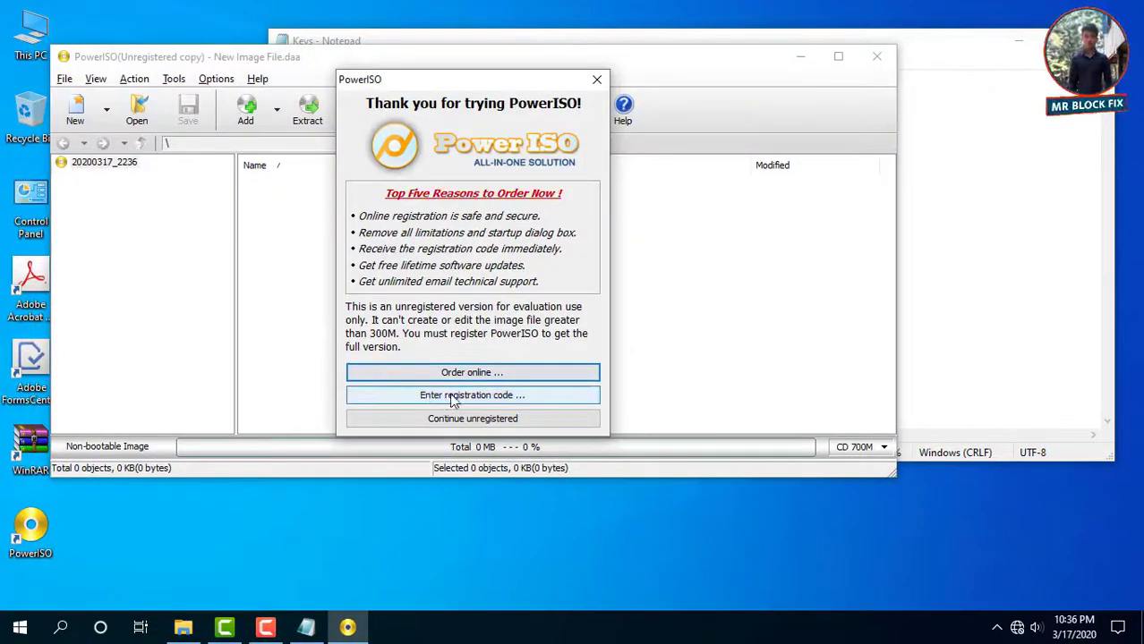
left_click(431, 396)
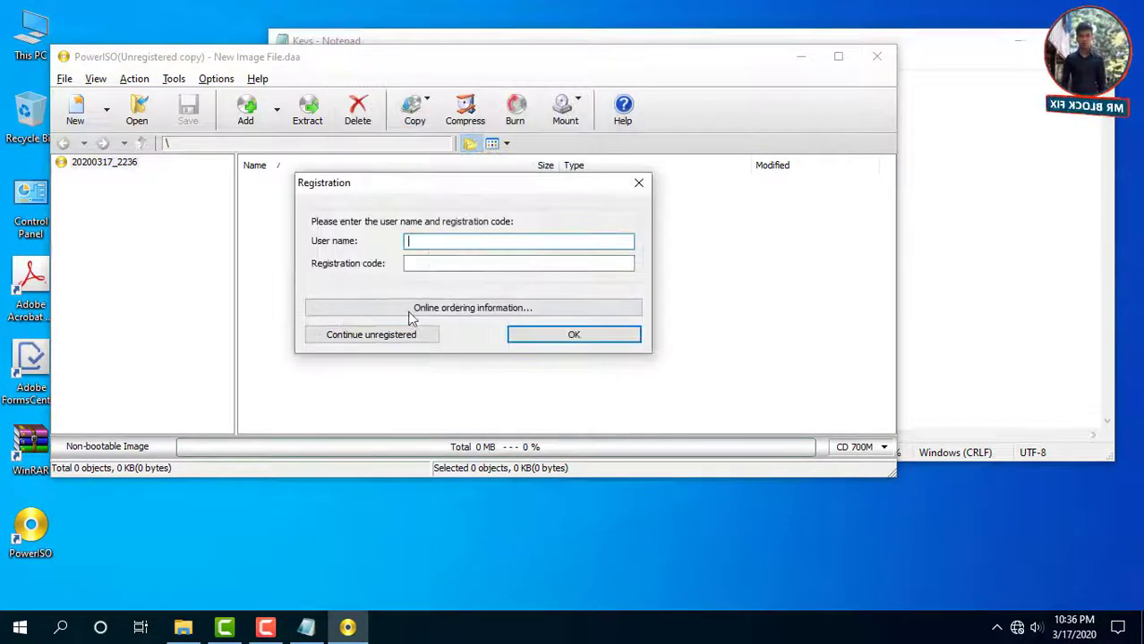
right_click(431, 237)
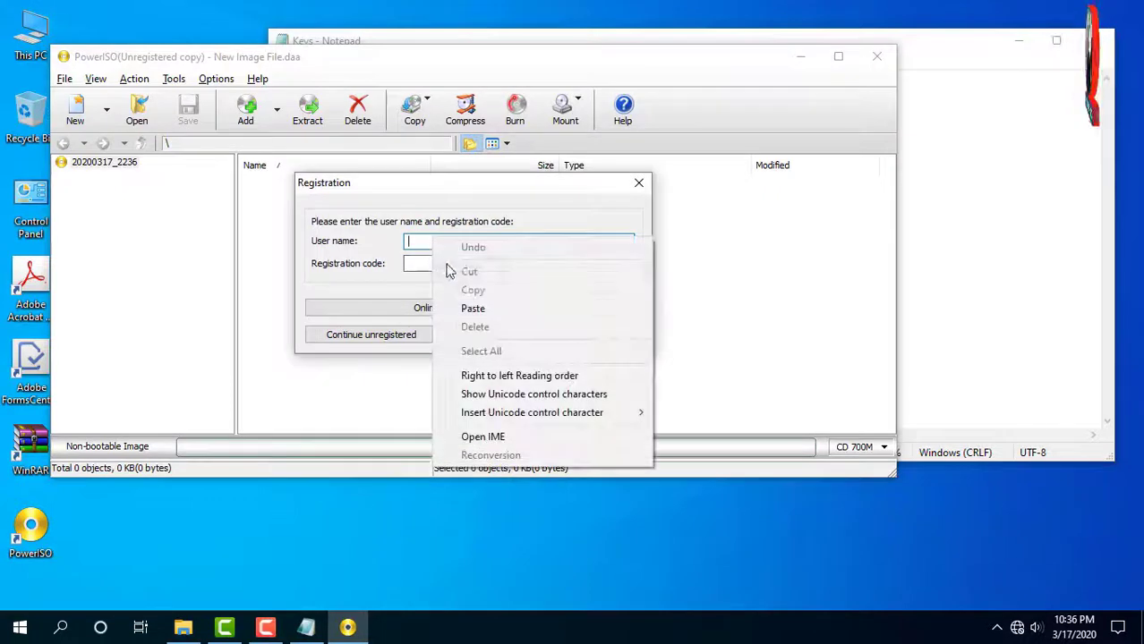
left_click(470, 306)
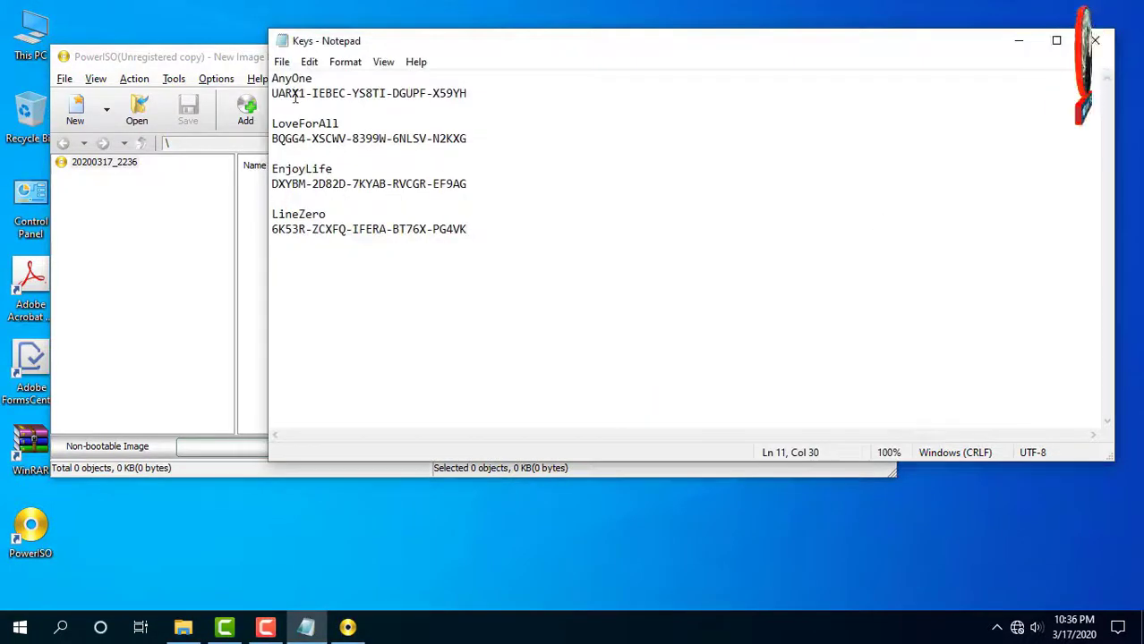
Step: Copy the first registration code from the Keys file, close Notepad, paste the code into PowerISO's registration form and submit it
left_click_drag(274, 94, 468, 95)
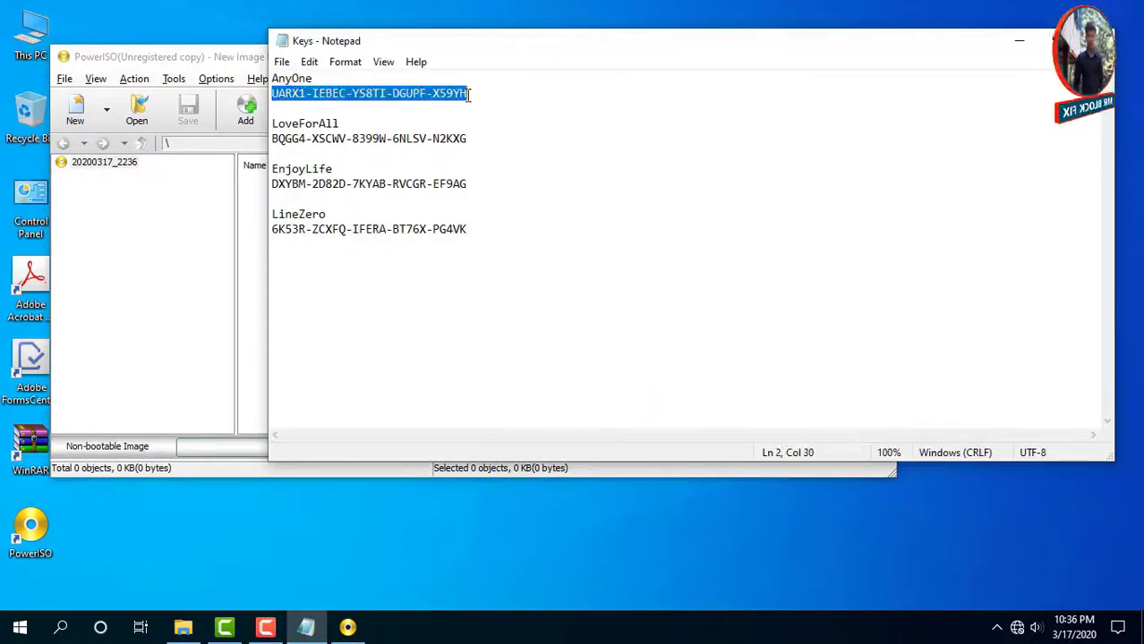
right_click(463, 94)
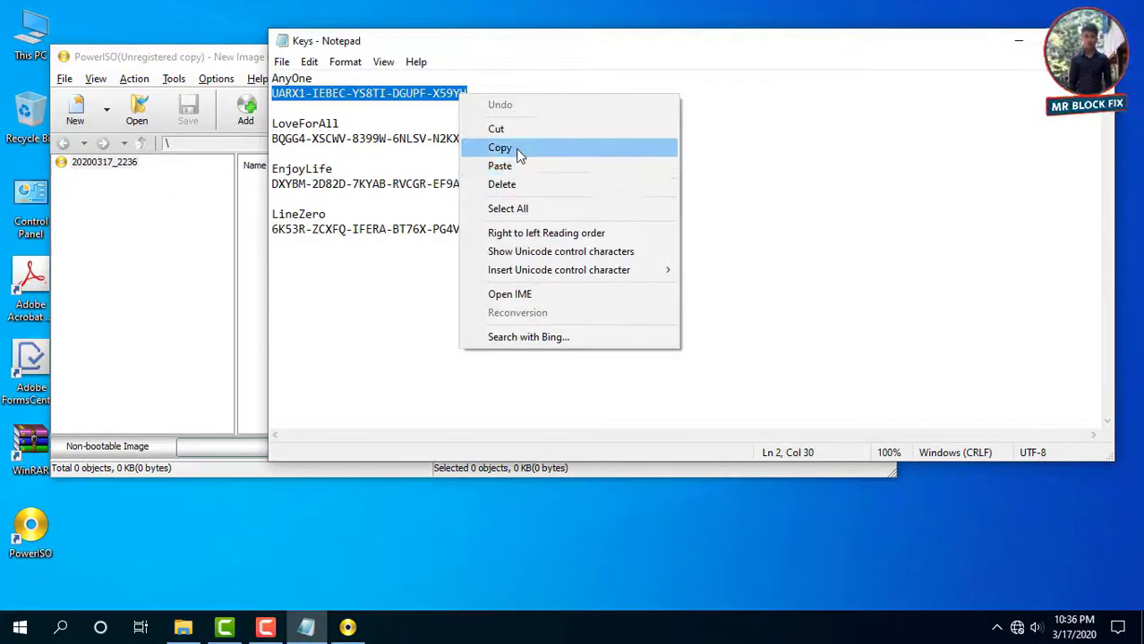
left_click(516, 148)
left_click(1101, 42)
left_click(531, 261)
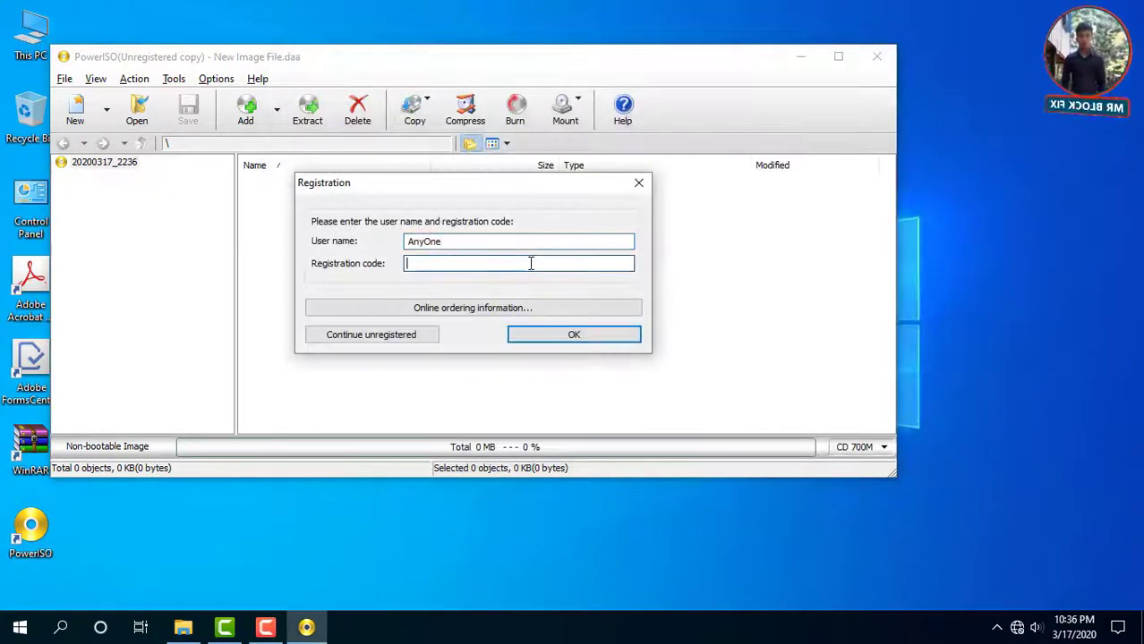
right_click(531, 263)
left_click(569, 336)
left_click(557, 335)
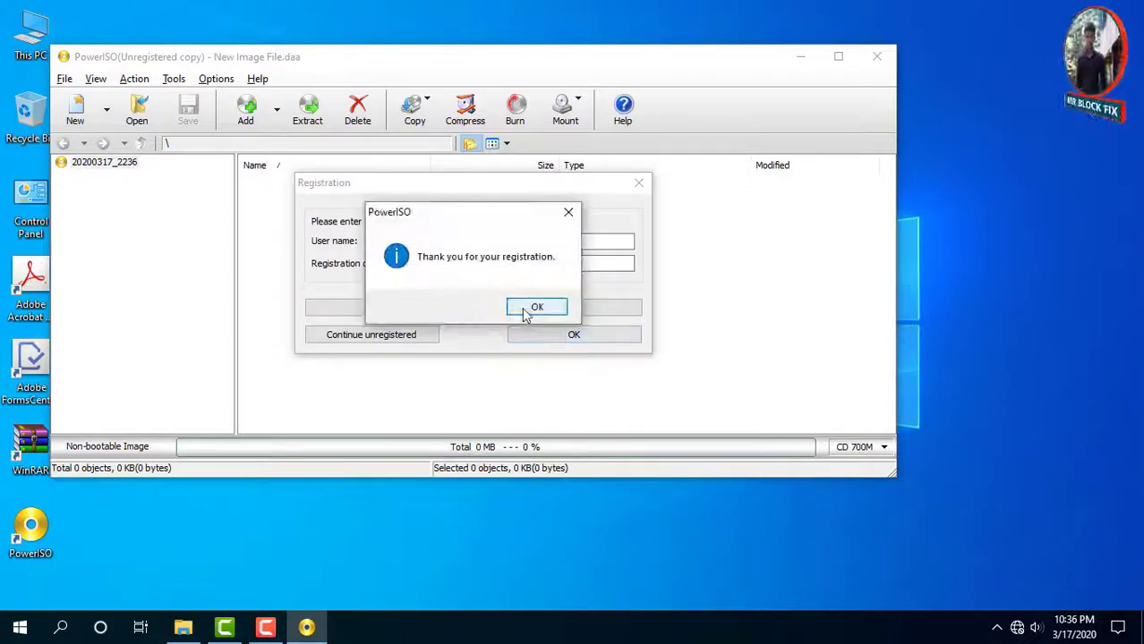
Step: Dismiss the registration message, close PowerISO, and reopen it briefly to check that it is registered
left_click(568, 213)
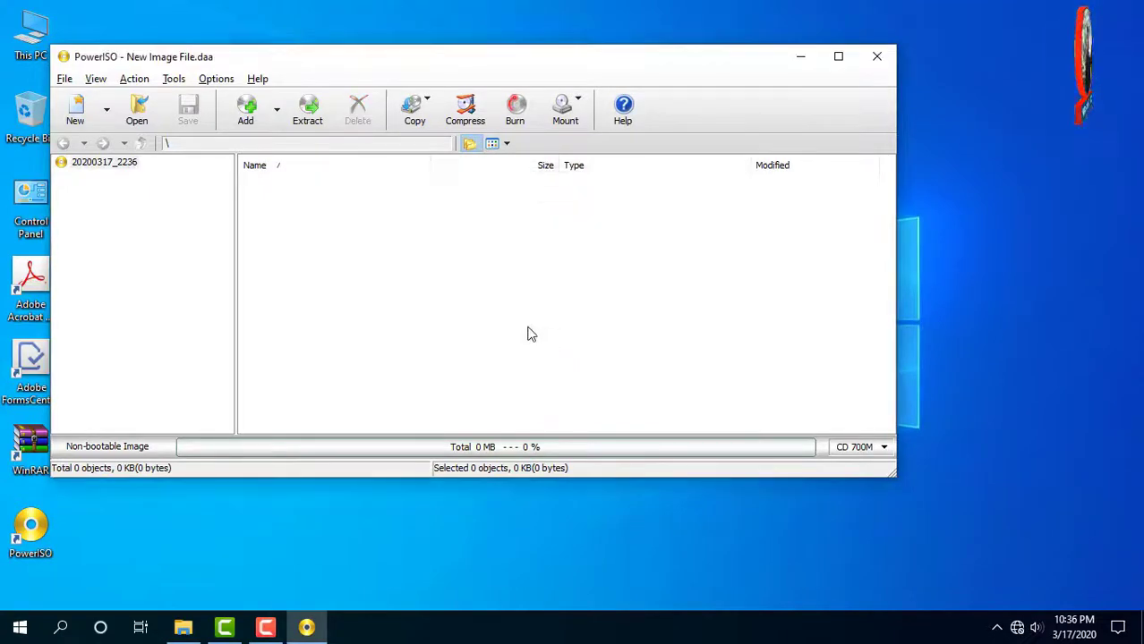
left_click(876, 56)
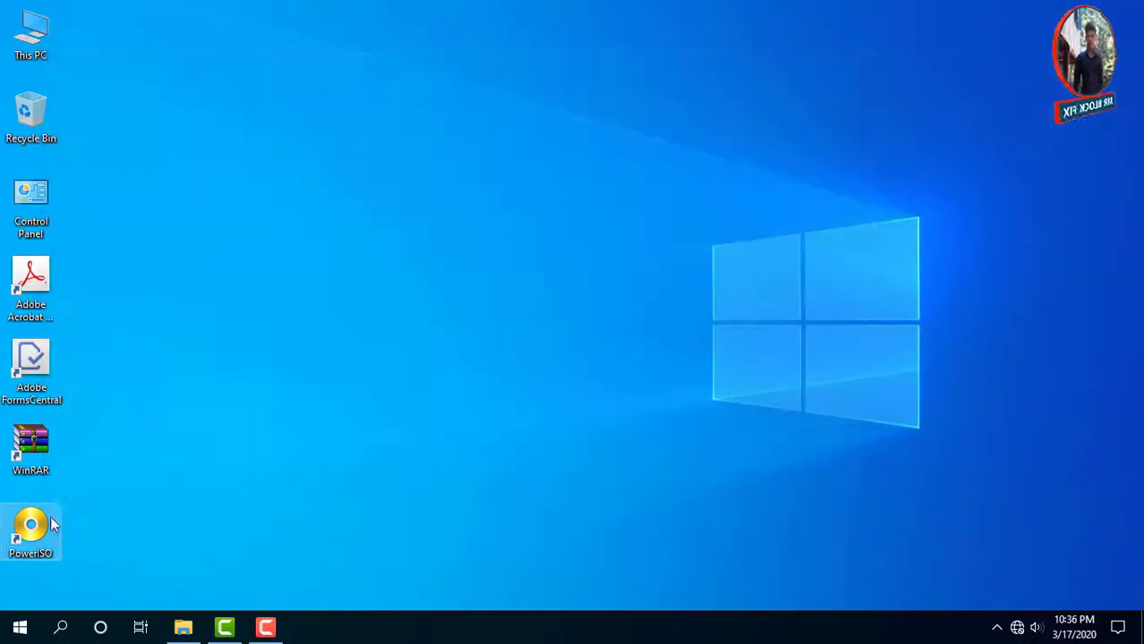
double_click(30, 528)
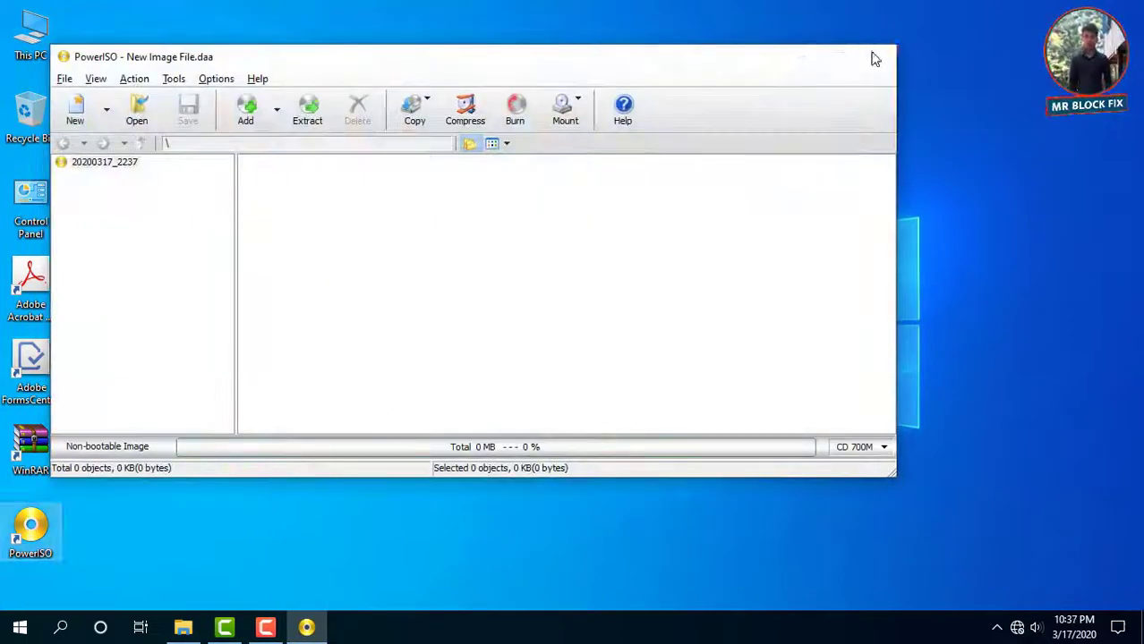
left_click(874, 55)
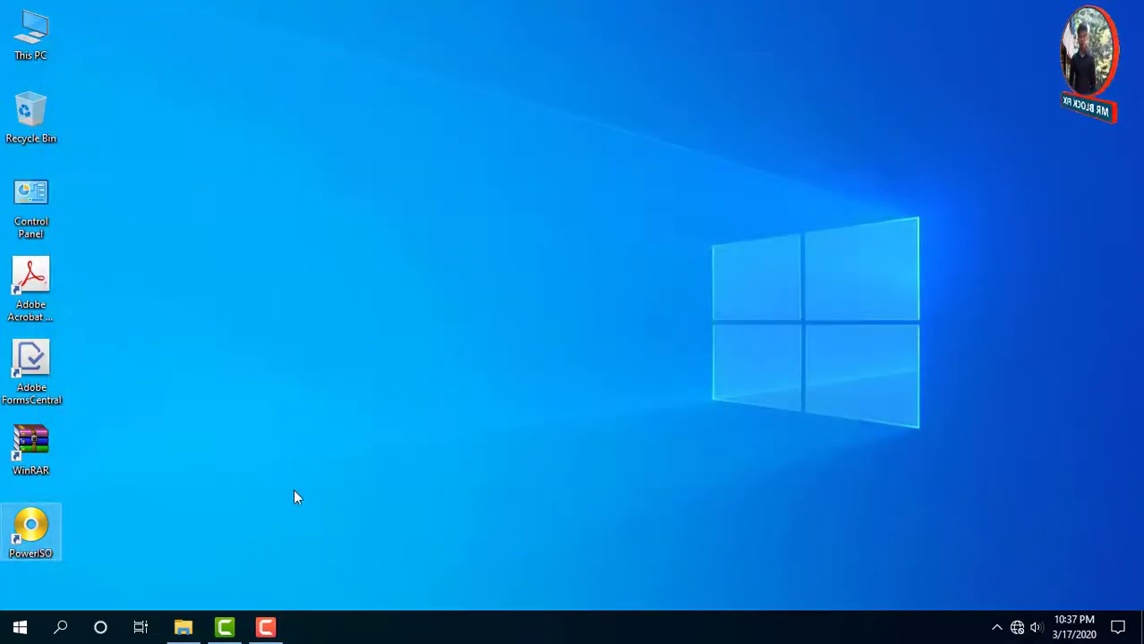
Step: Switch back to the folder window and return to the AA-File Set up folder
left_click(182, 628)
left_click(331, 53)
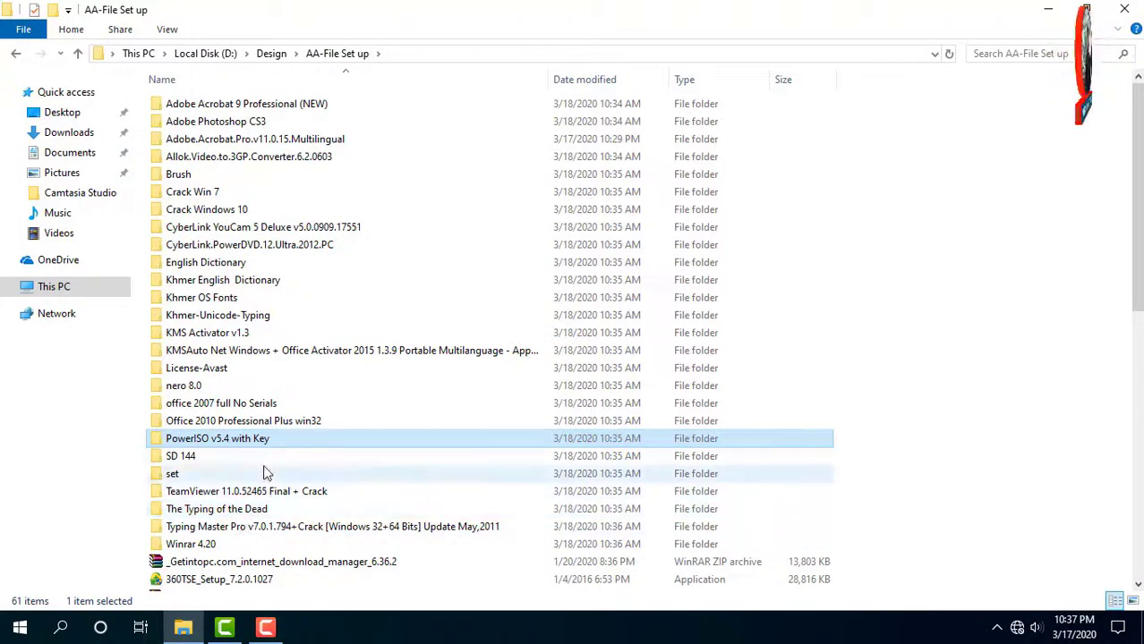
scroll(268, 510, "down", 2)
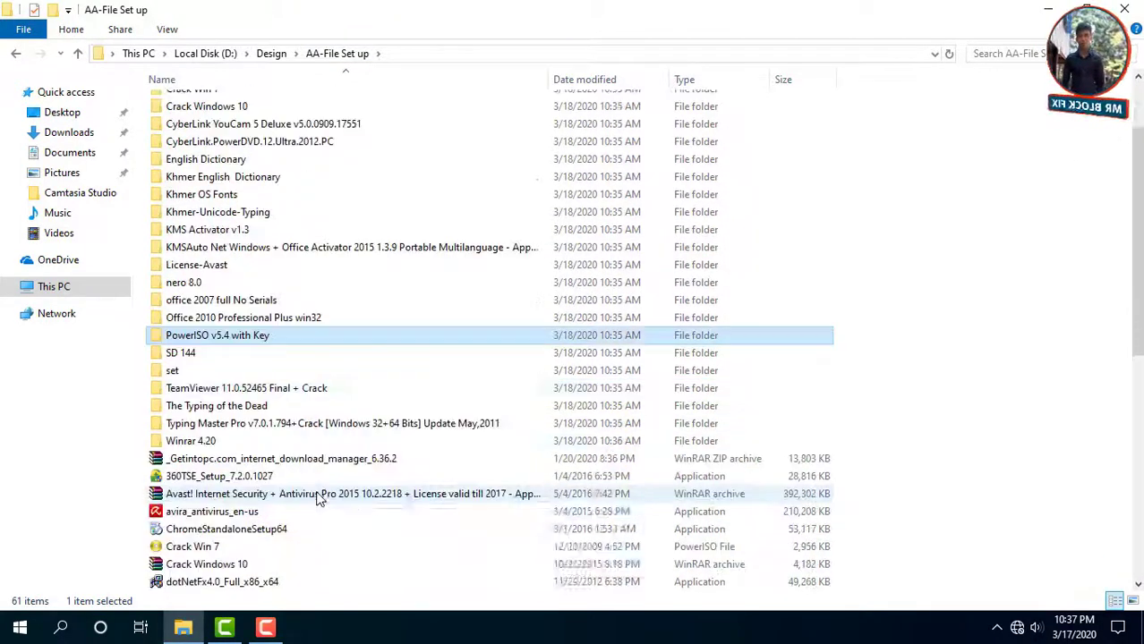
left_click(240, 569)
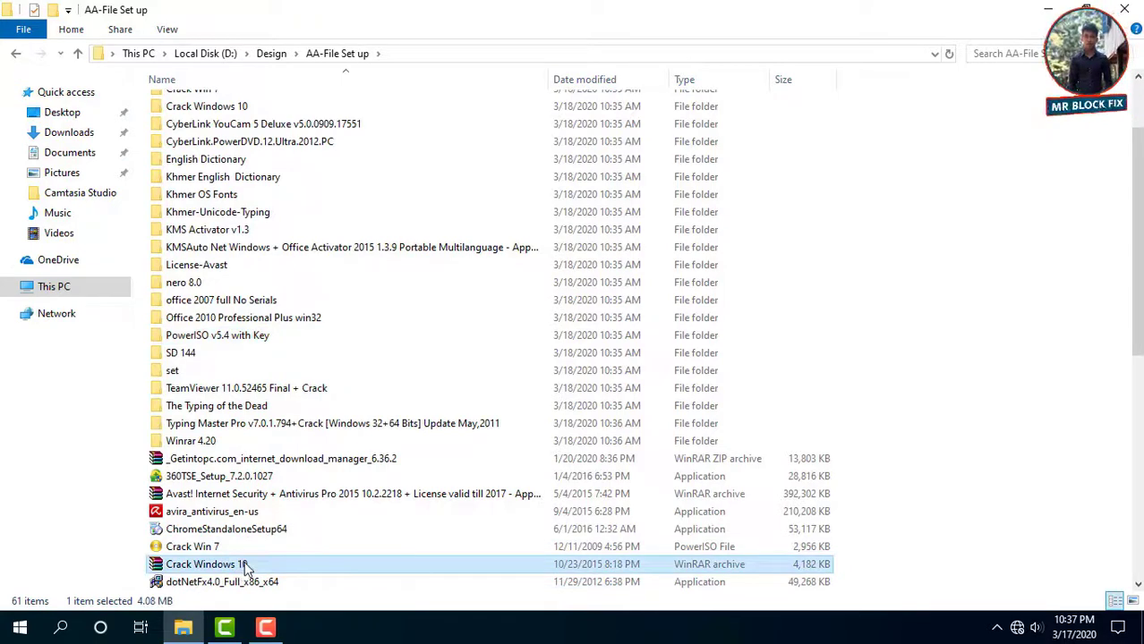
right_click(242, 568)
left_click(303, 322)
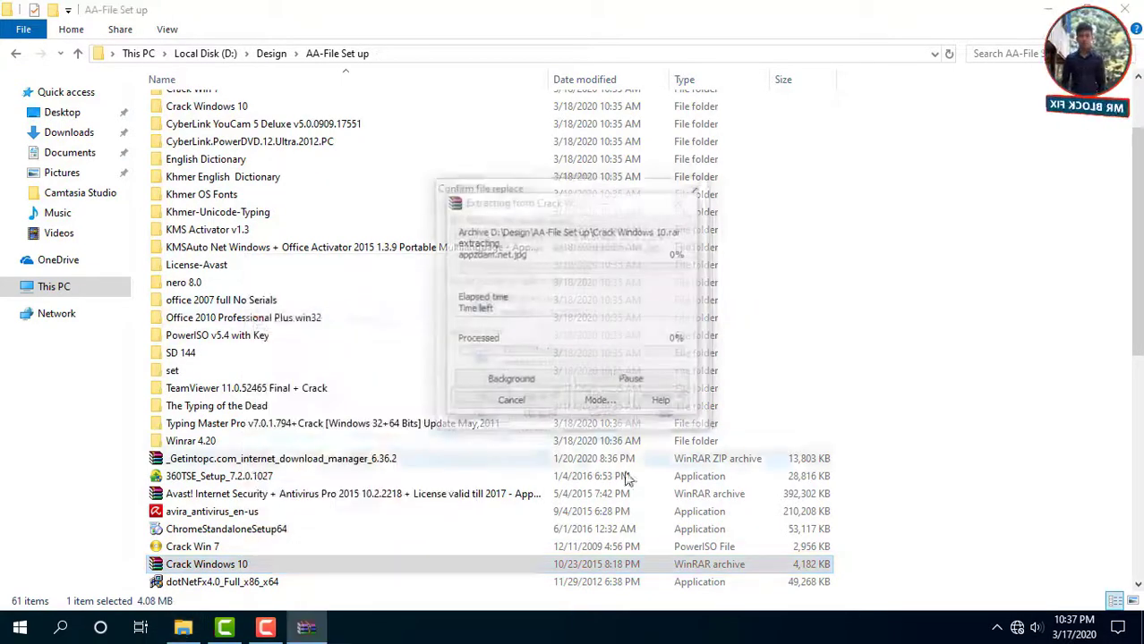
left_click(540, 398)
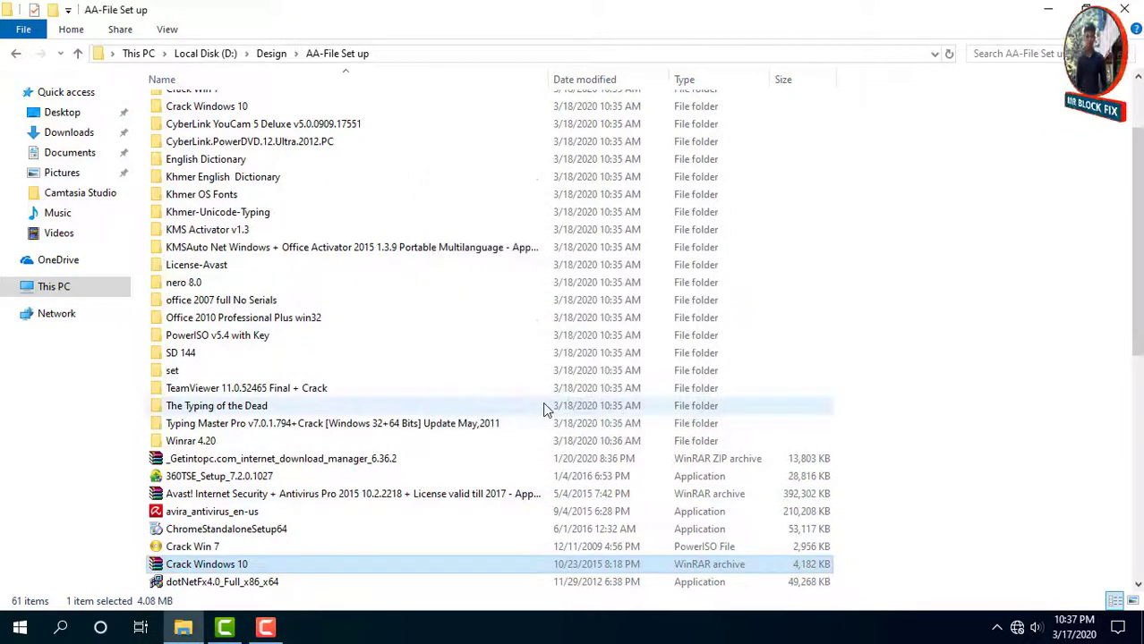
Step: Open the Crack Windows 10 folder and the KMSAuto Net Windows + Office Activator folder inside it
scroll(543, 409, "up", 2)
left_click(216, 212)
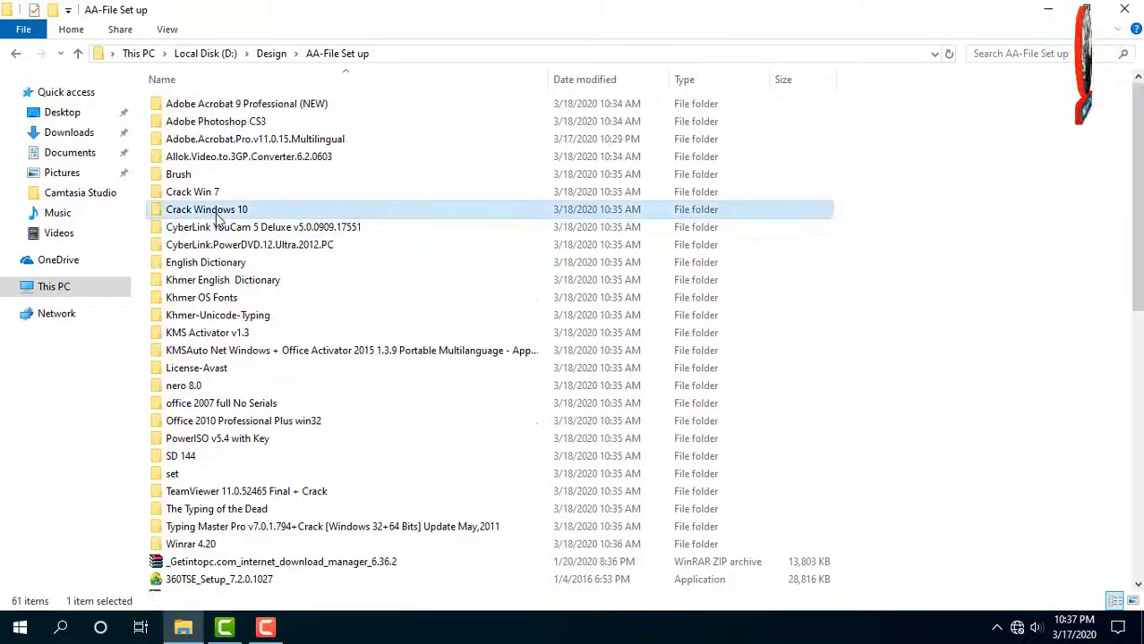
right_click(246, 218)
left_click(284, 185)
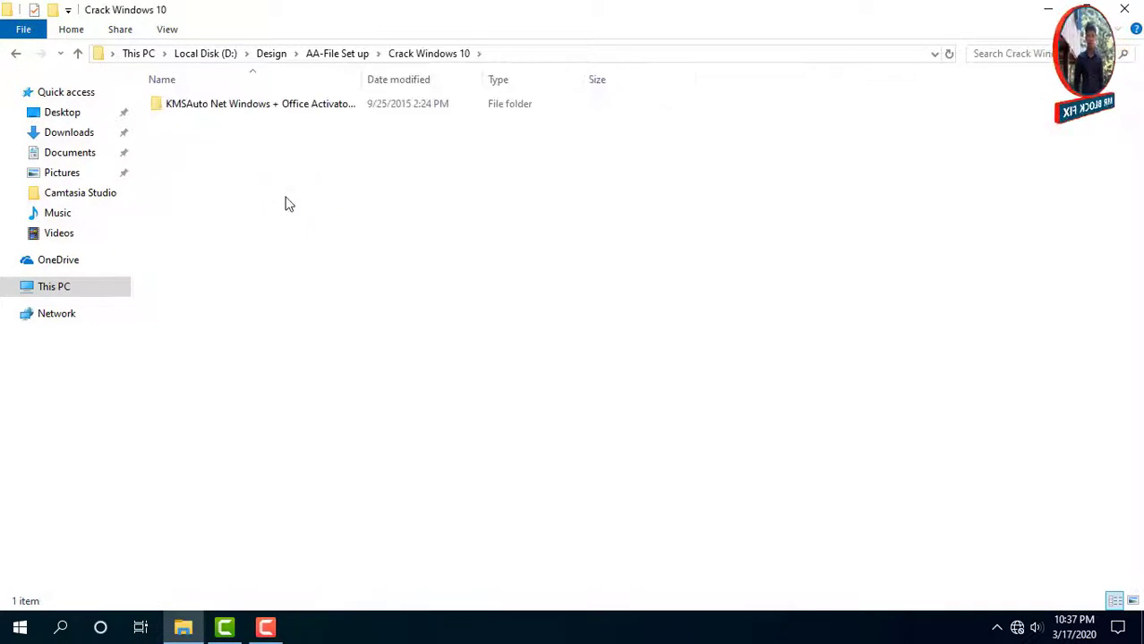
left_click(263, 114)
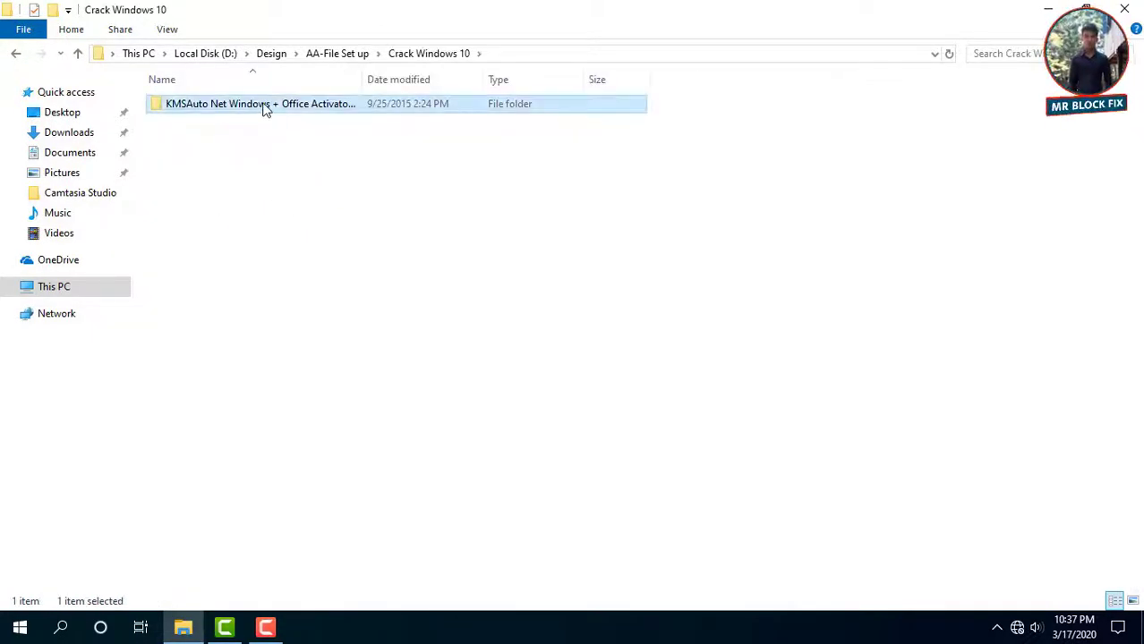
right_click(263, 106)
left_click(285, 113)
Step: Launch the KMSAuto Net application from the activator folder
left_click(179, 142)
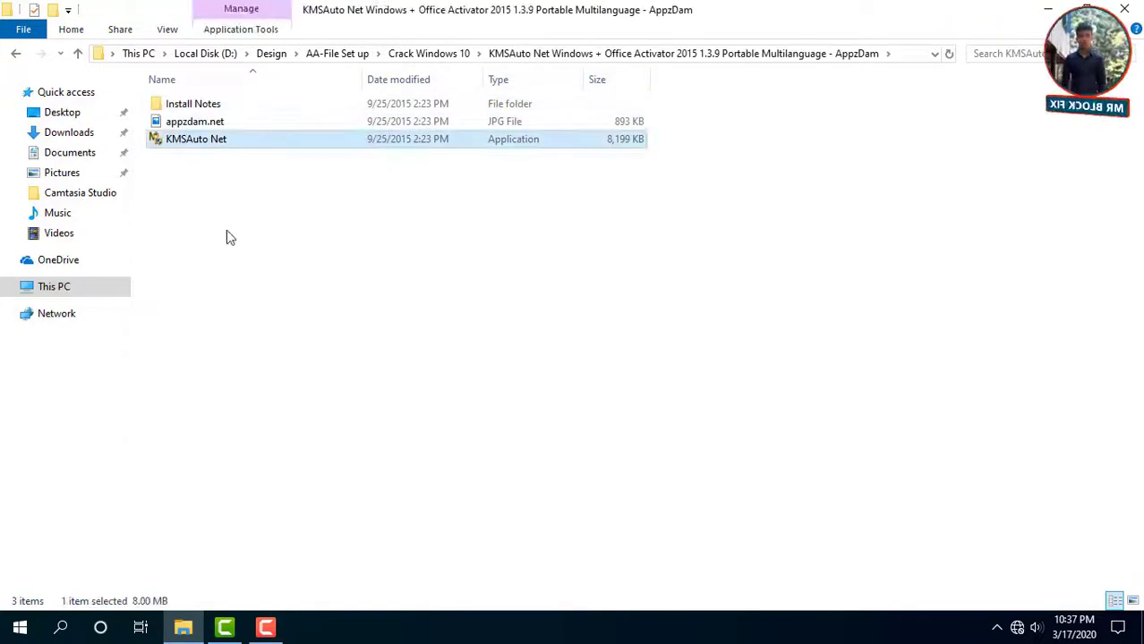
left_click_drag(289, 209, 225, 104)
left_click(201, 142)
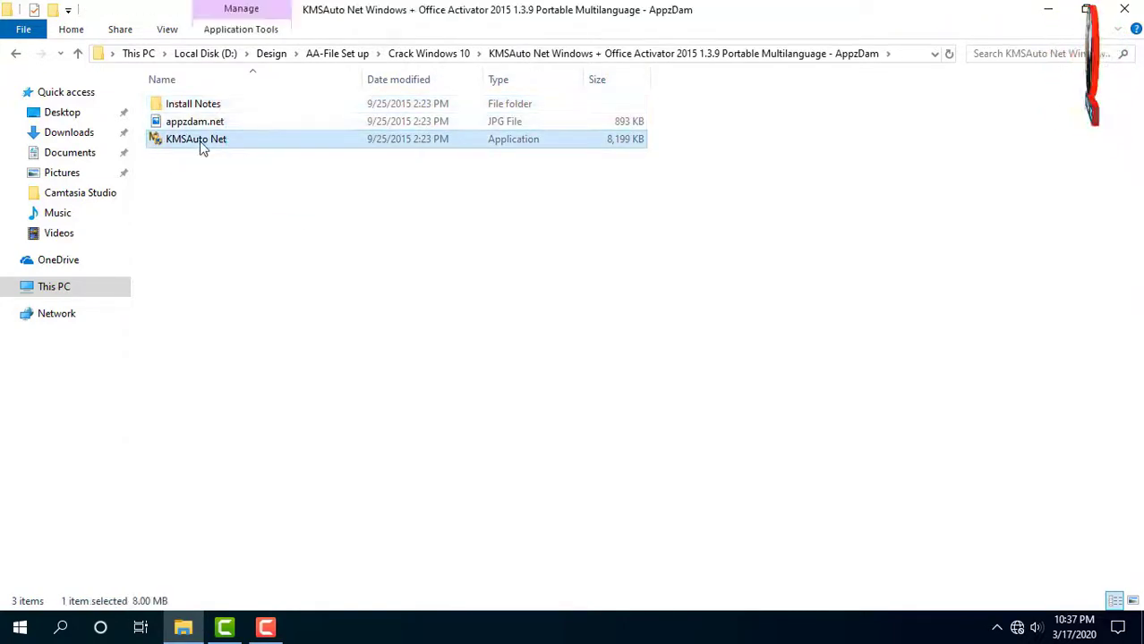
right_click(257, 137)
left_click(298, 149)
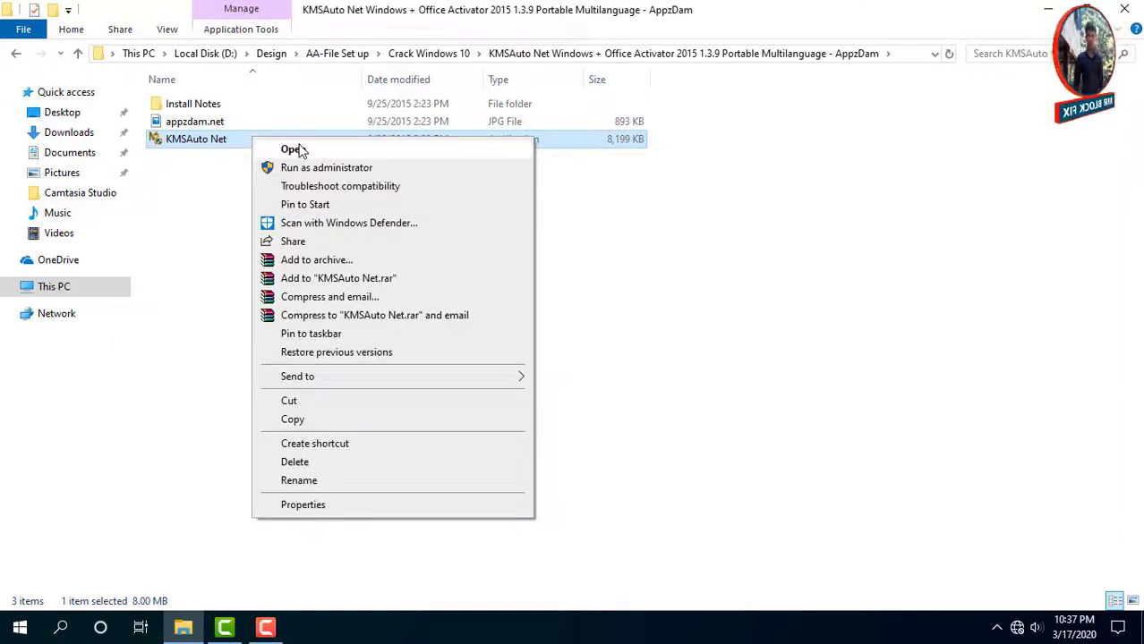
left_click(295, 150)
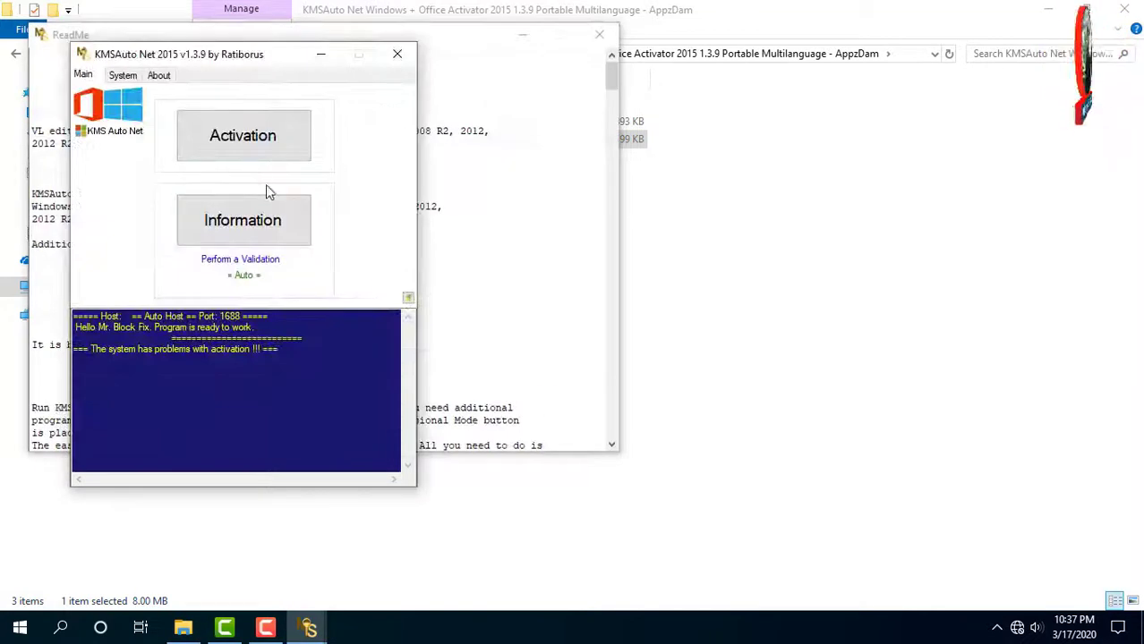
Step: Activate Office in KMSAuto Net, accept the scheduled reactivation task and close the program
left_click(245, 143)
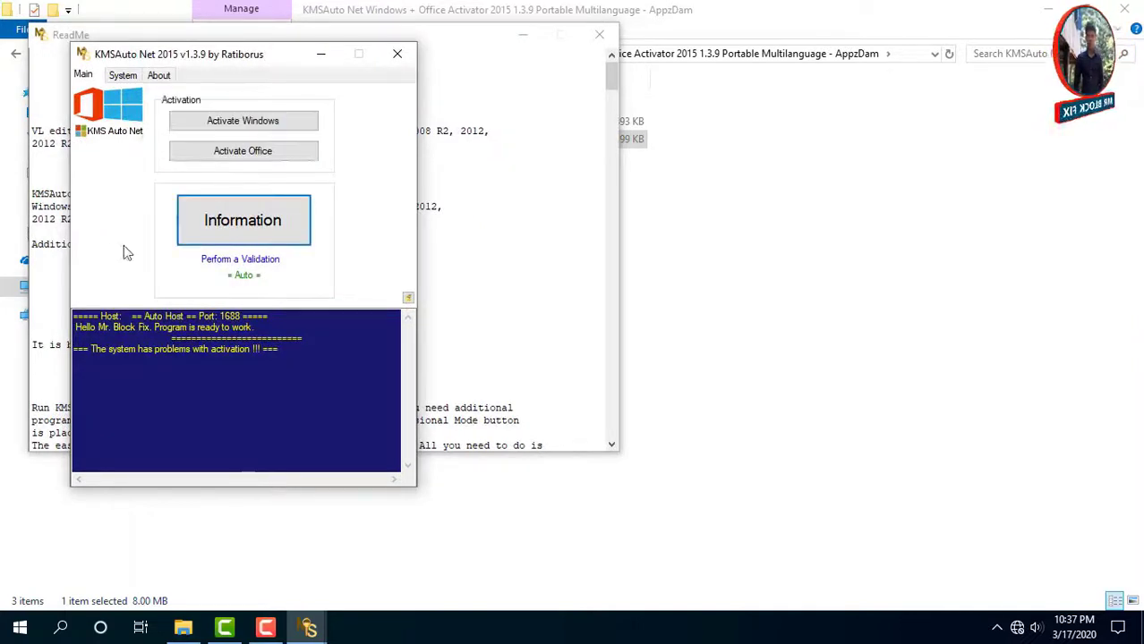
left_click(203, 154)
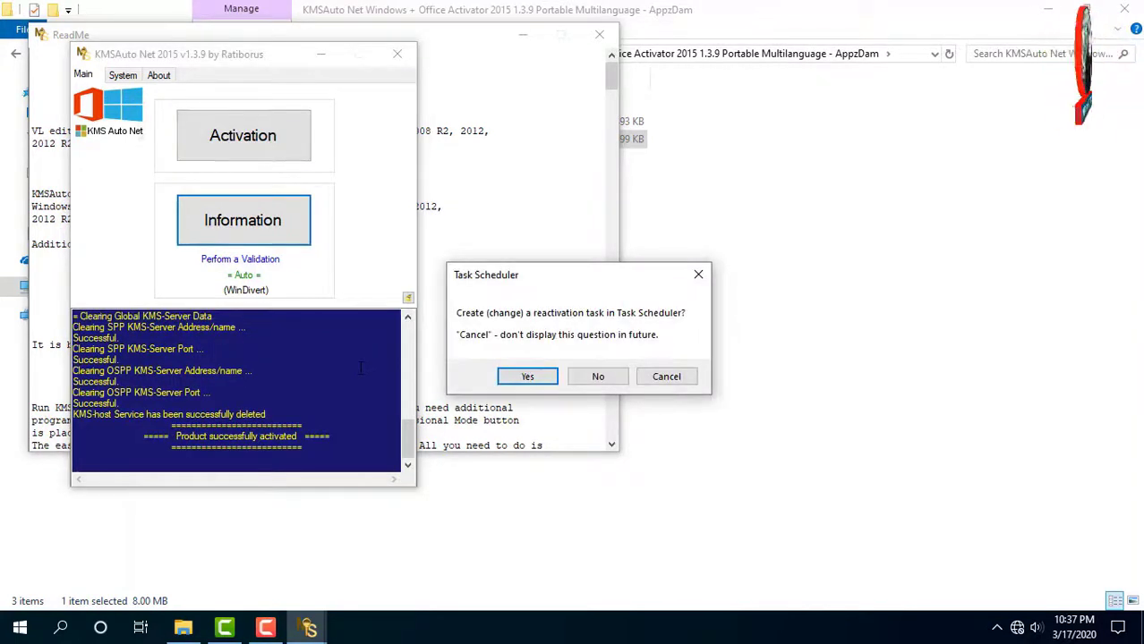
left_click(553, 380)
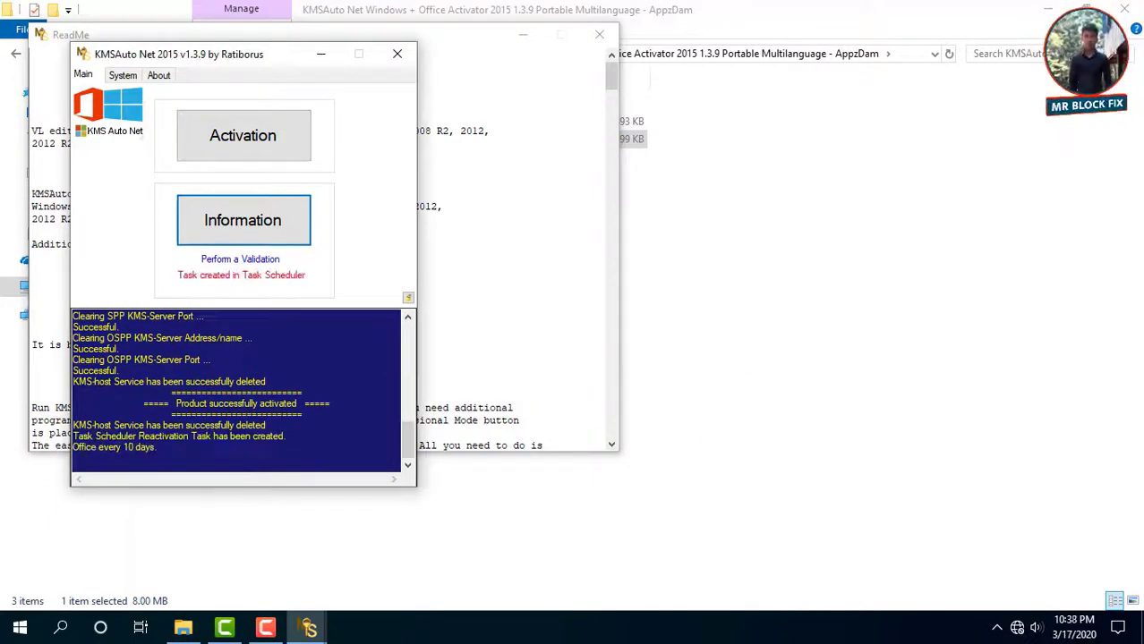
left_click(397, 54)
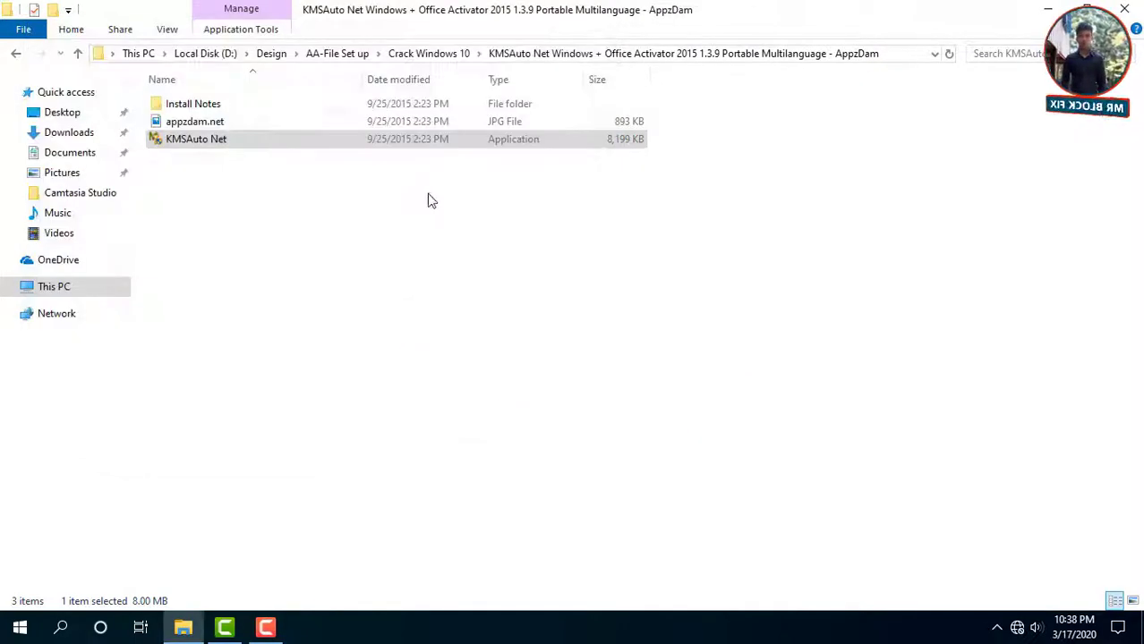
Step: Refresh the activator folder and close its window
right_click(282, 255)
left_click(315, 320)
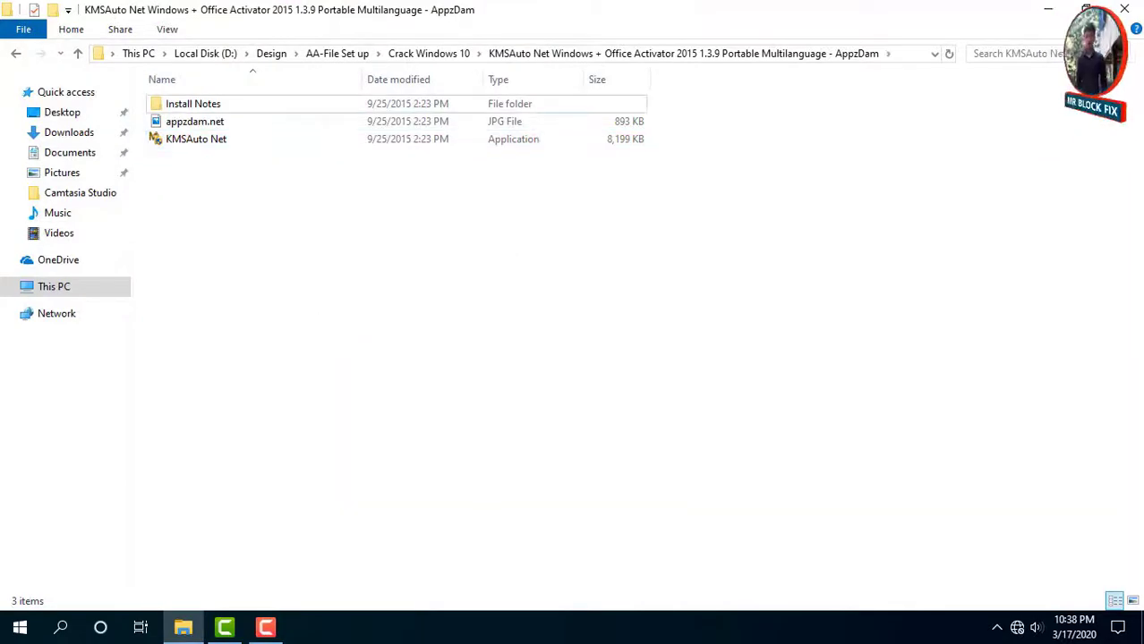
left_click(1130, 11)
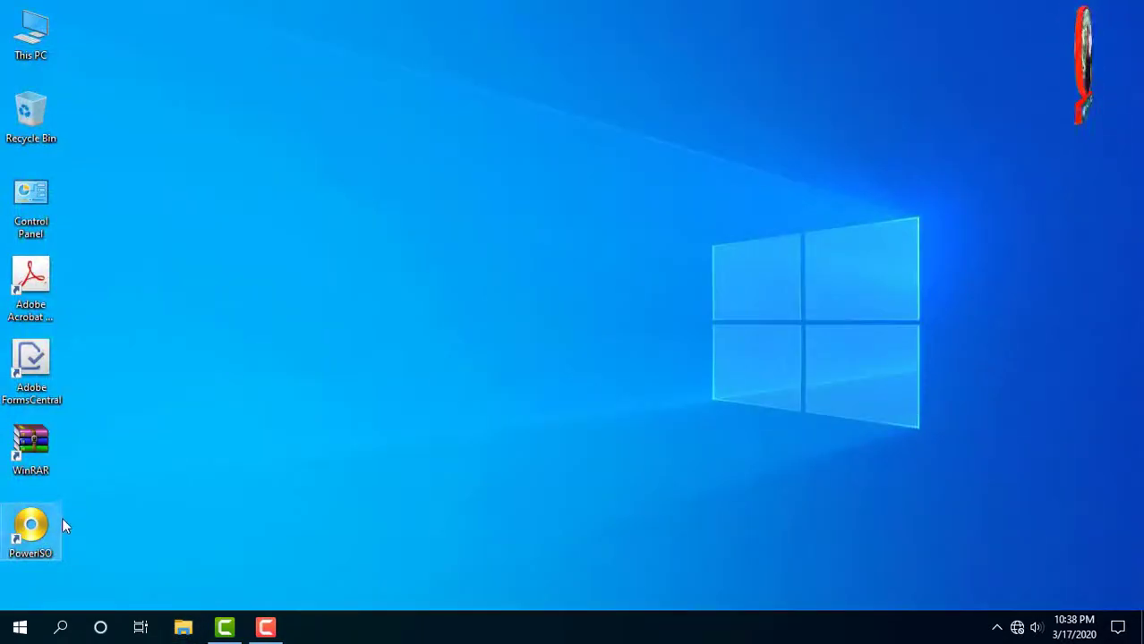
Step: Find Microsoft Access 2010 among the installed Microsoft Office programs and open its shortcut's file location
left_click(20, 626)
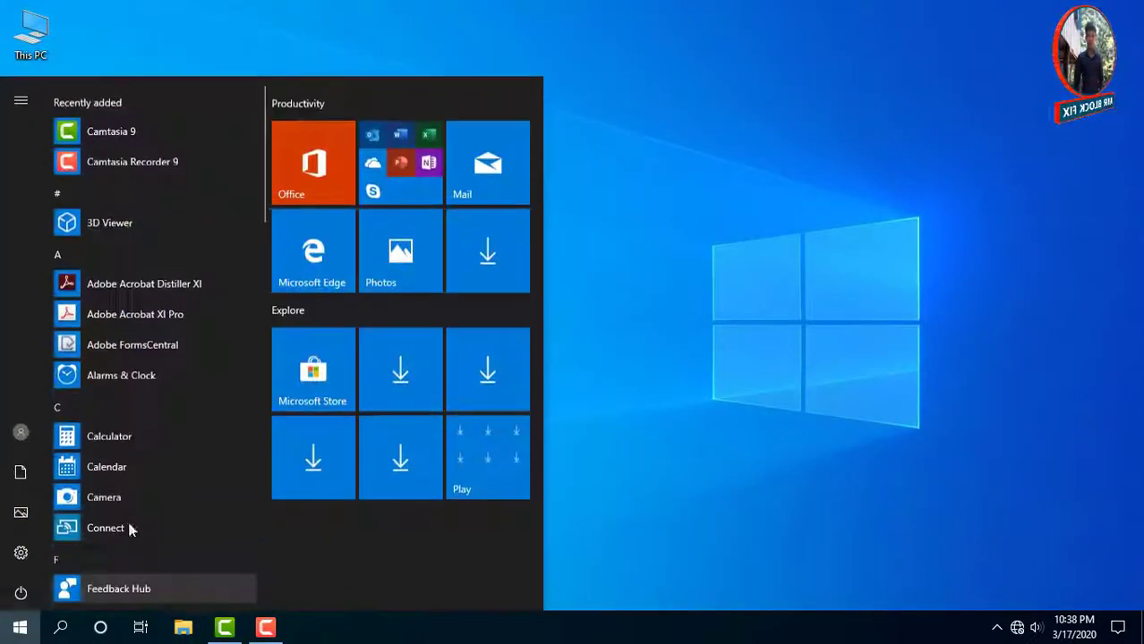
scroll(168, 413, "down", 4)
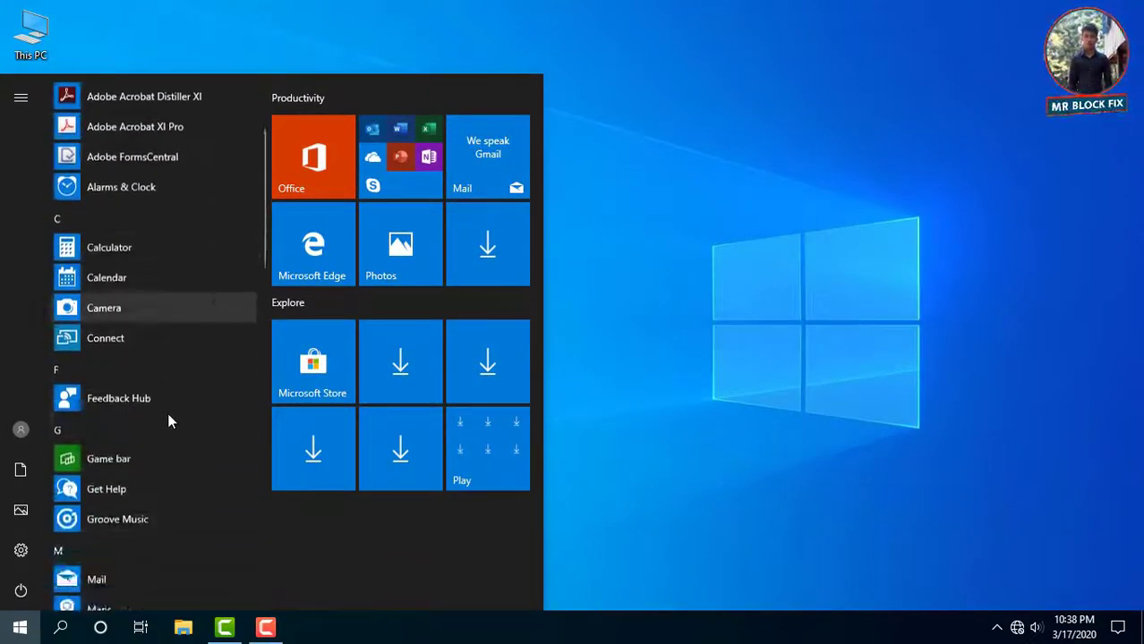
scroll(167, 413, "down", 2)
left_click(150, 398)
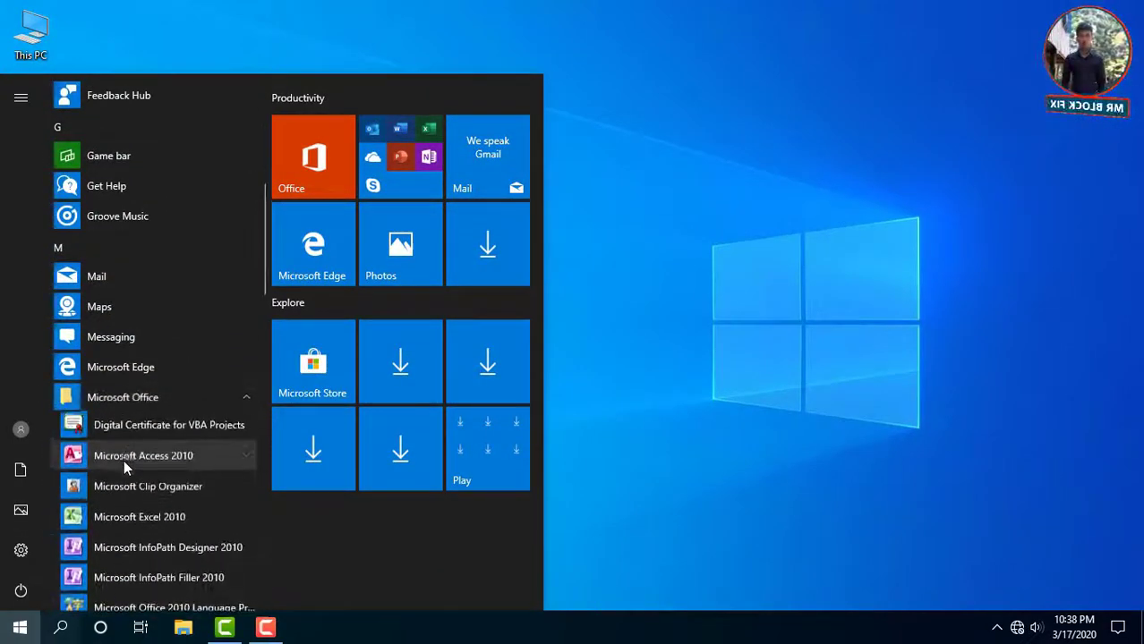
right_click(159, 460)
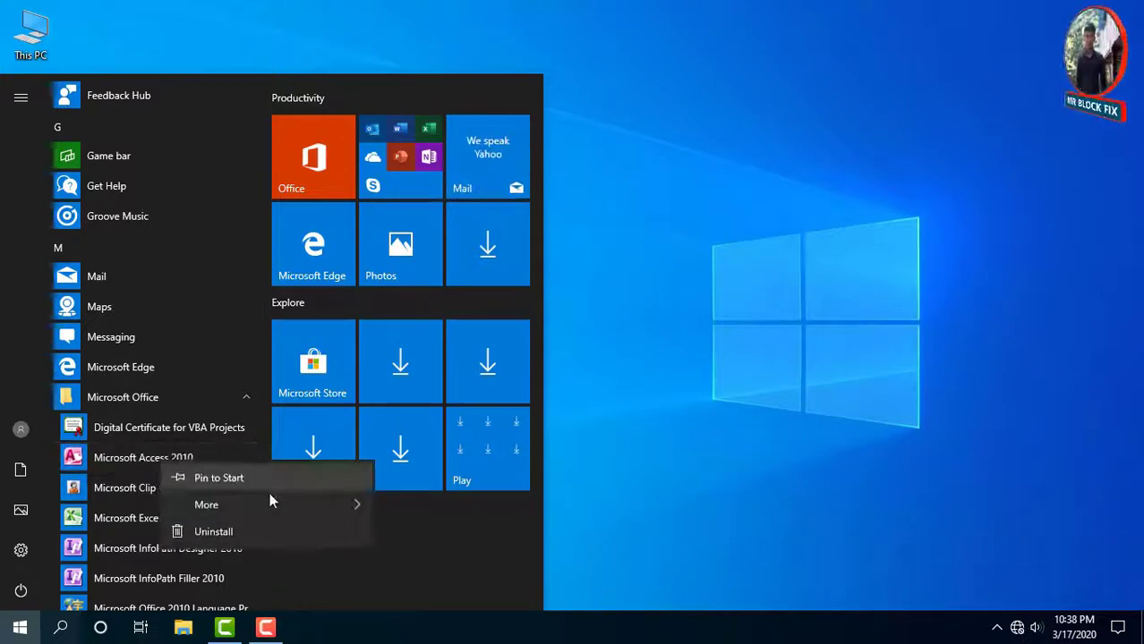
mouse_move(283, 505)
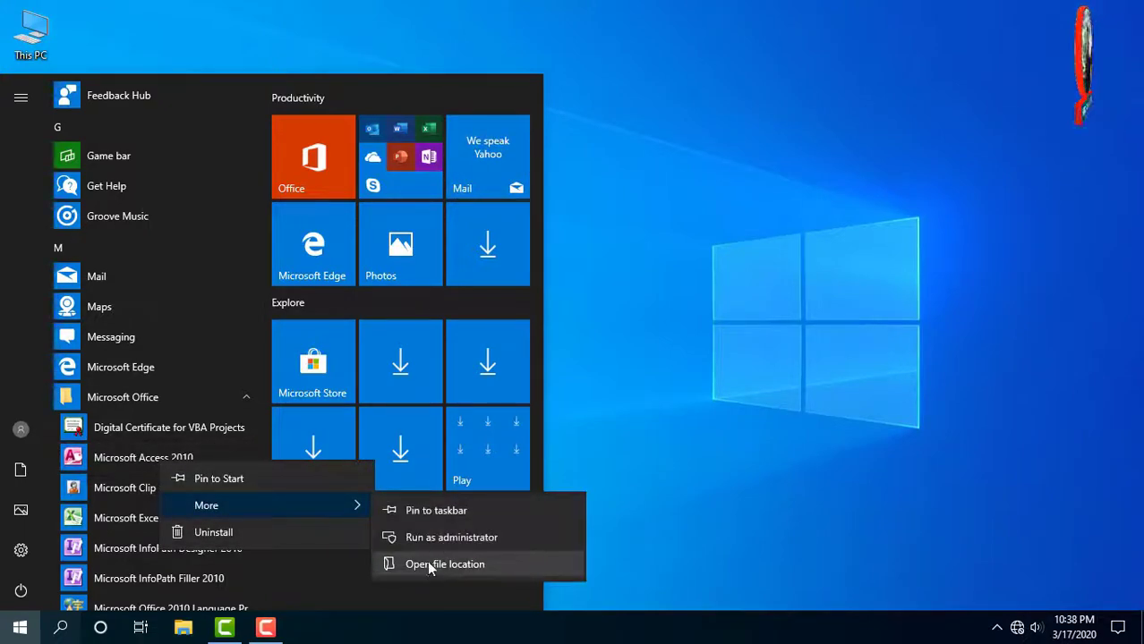
left_click(451, 564)
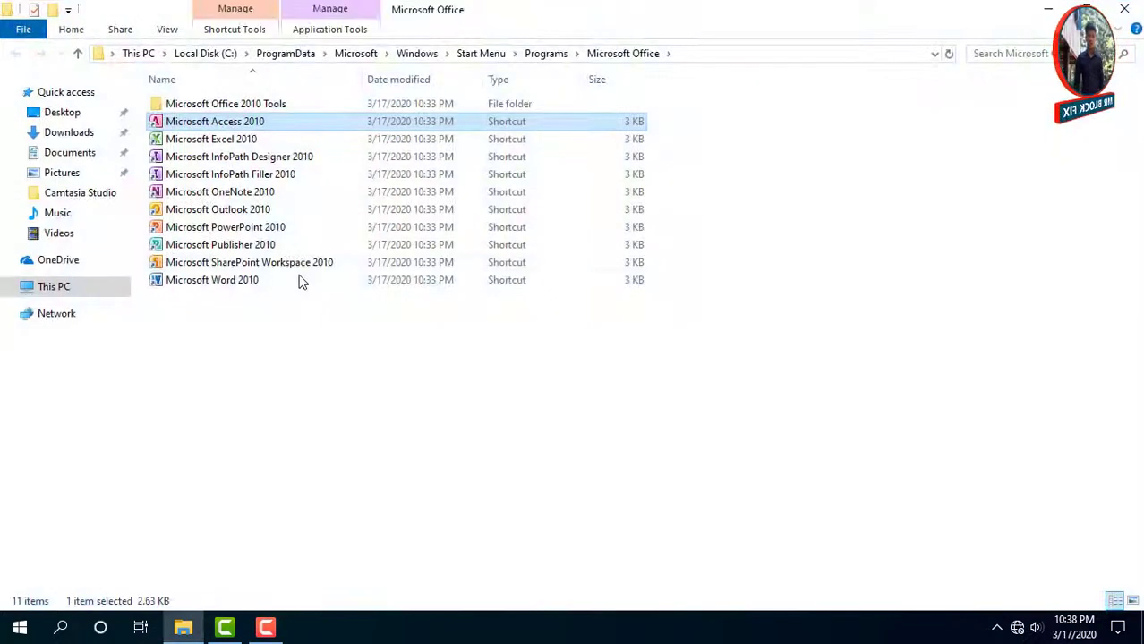
Step: Send the Access, Excel, PowerPoint and Word 2010 shortcuts to the desktop and close the Microsoft Office folder
left_click(224, 142, "ctrl")
left_click(211, 280, "ctrl")
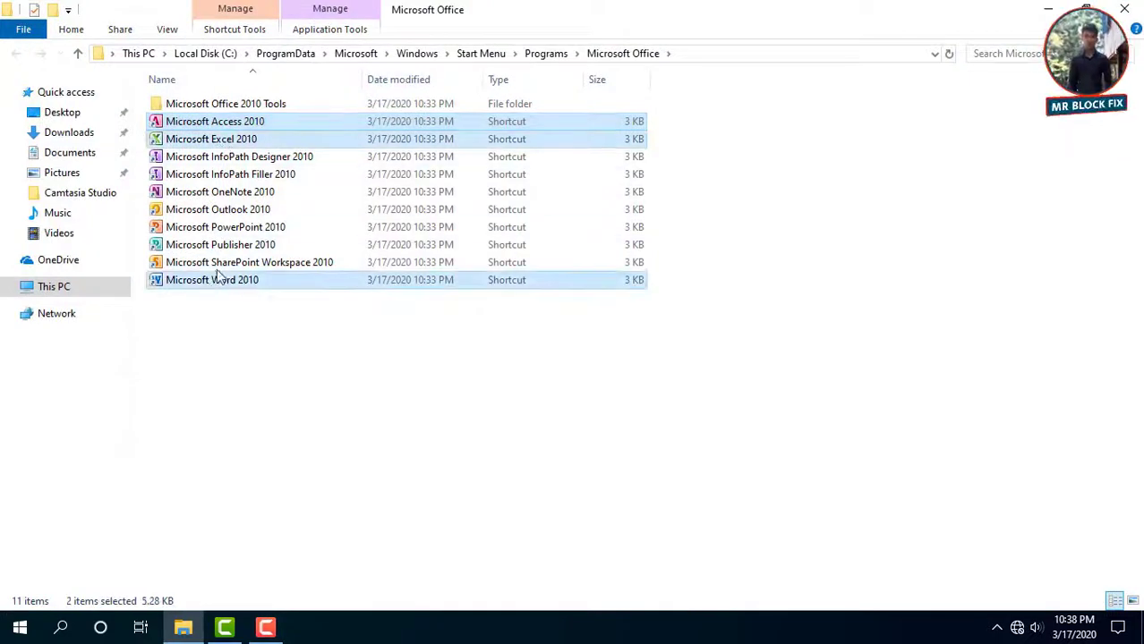
left_click(245, 227, "ctrl")
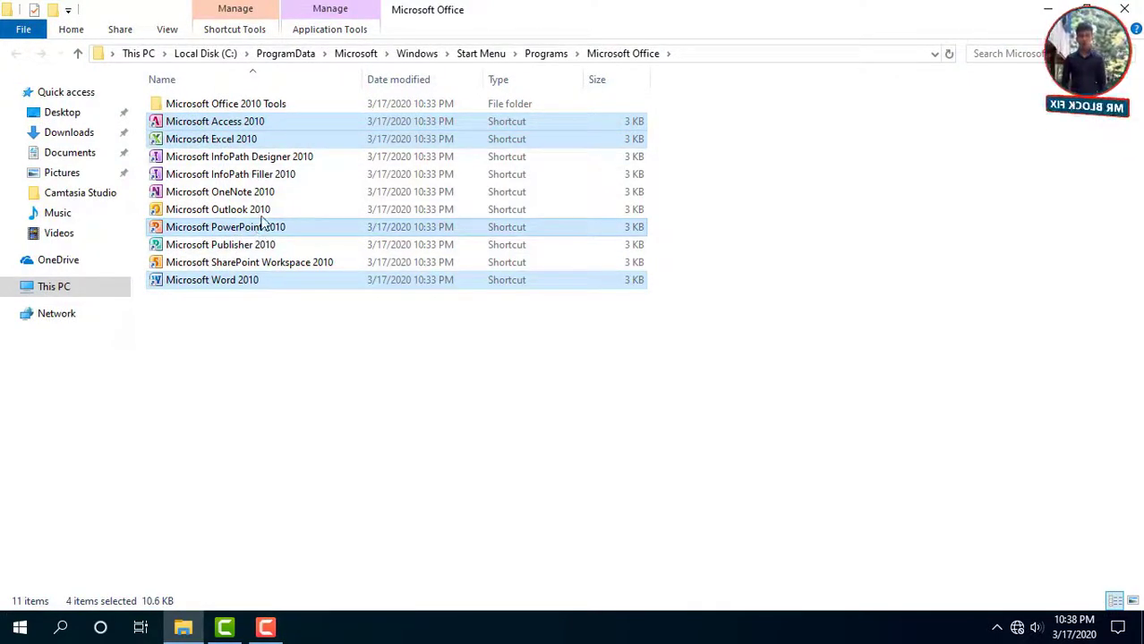
right_click(280, 227)
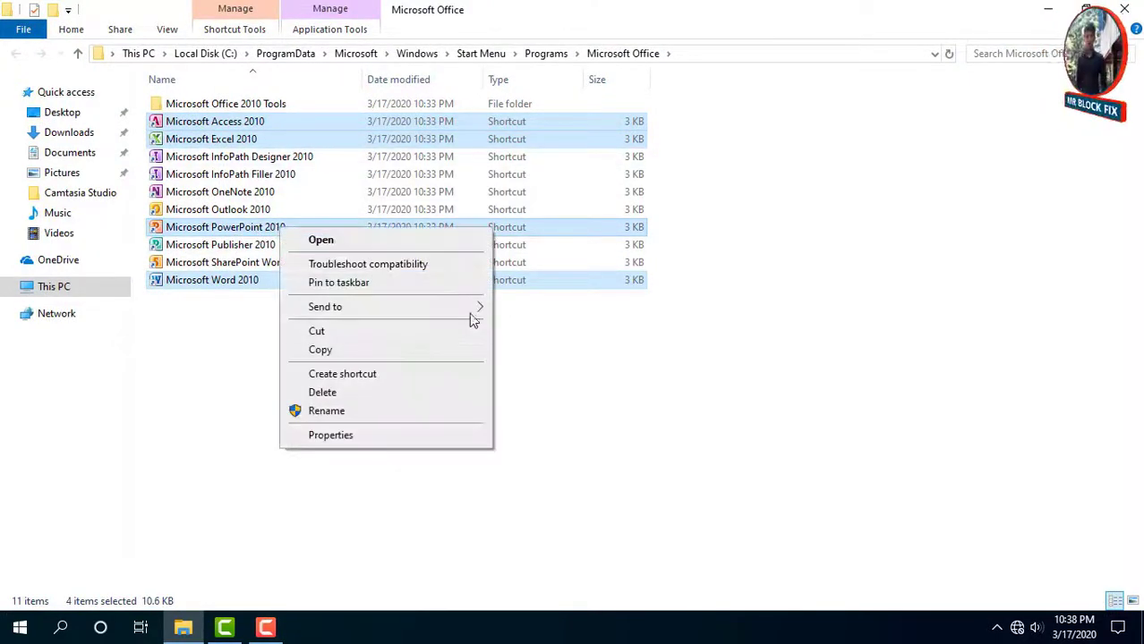
mouse_move(466, 307)
left_click(559, 346)
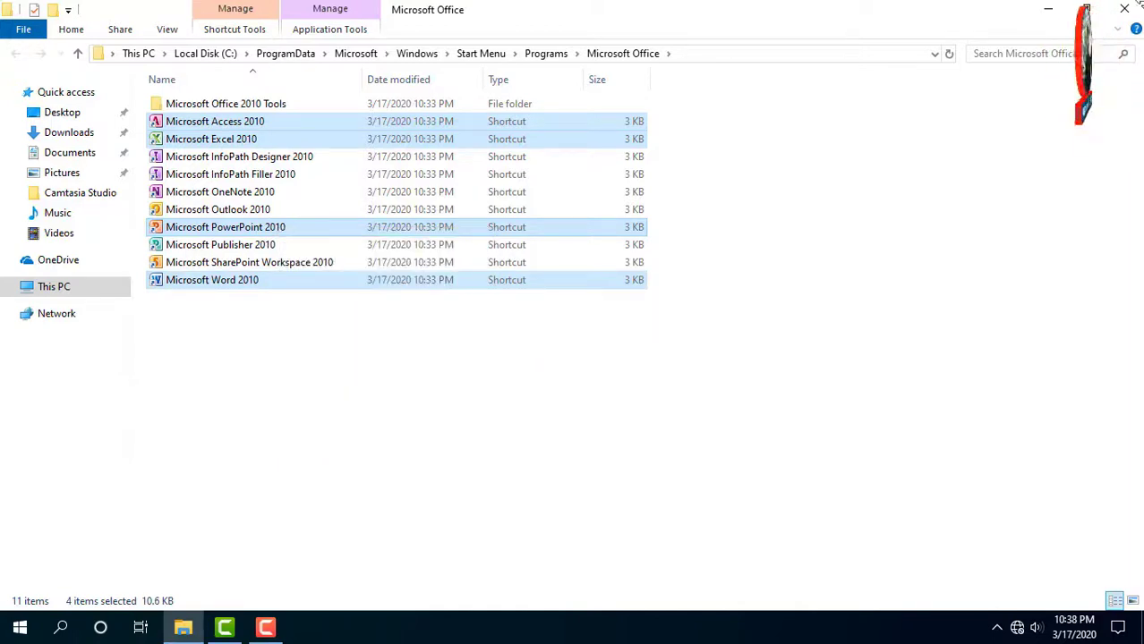
left_click(1125, 9)
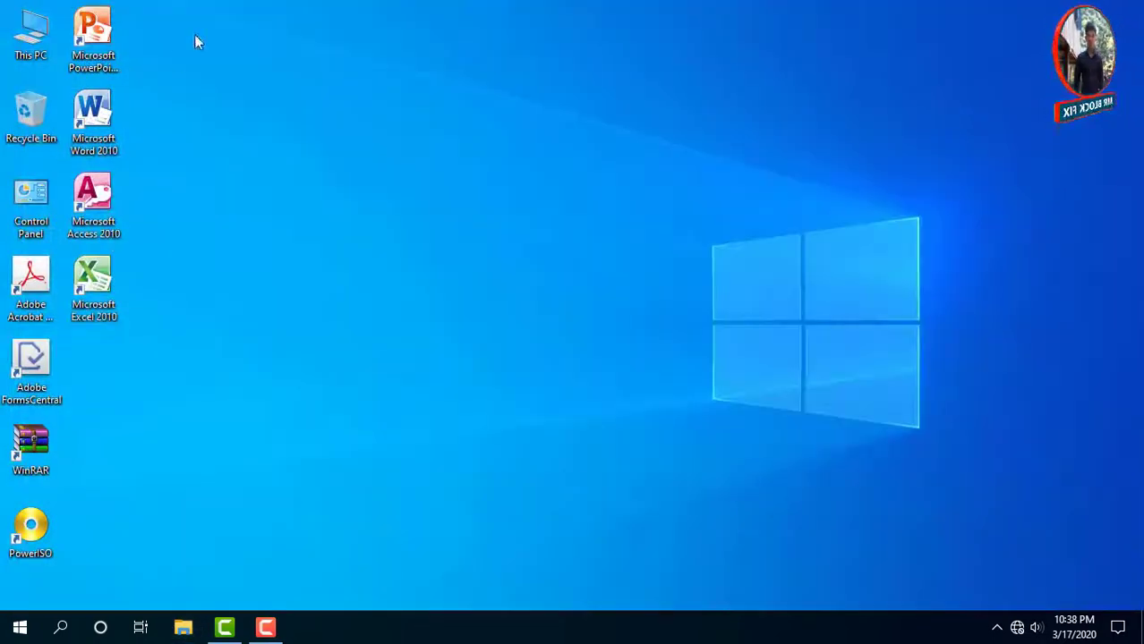
Step: Refresh the desktop showing the new Office 2010 shortcuts
left_click_drag(194, 36, 121, 304)
right_click(319, 151)
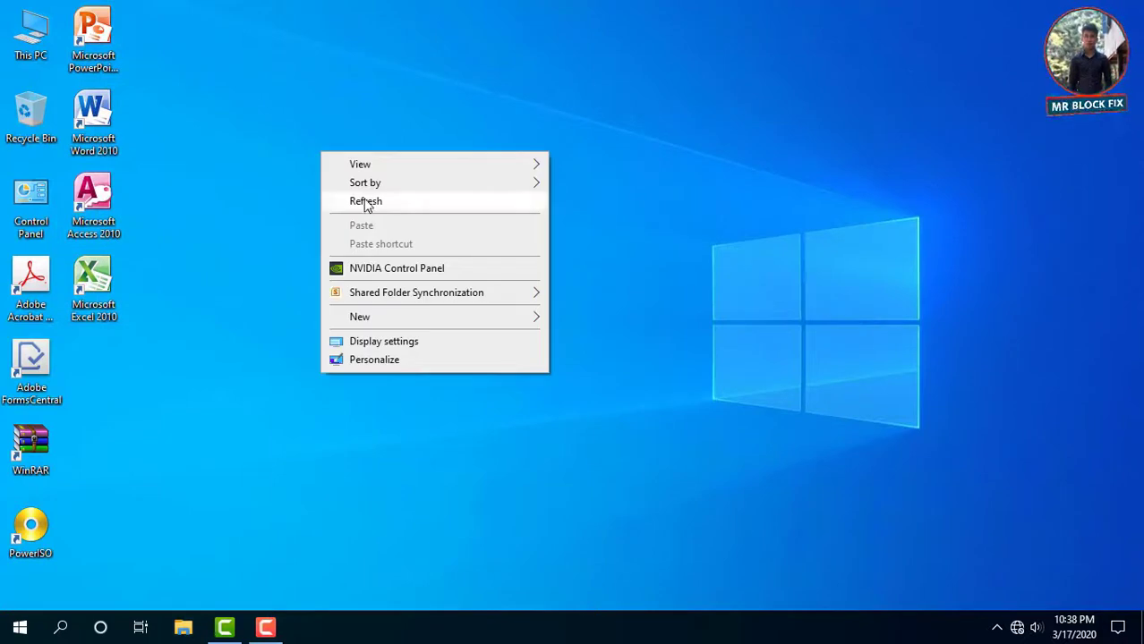
left_click(366, 205)
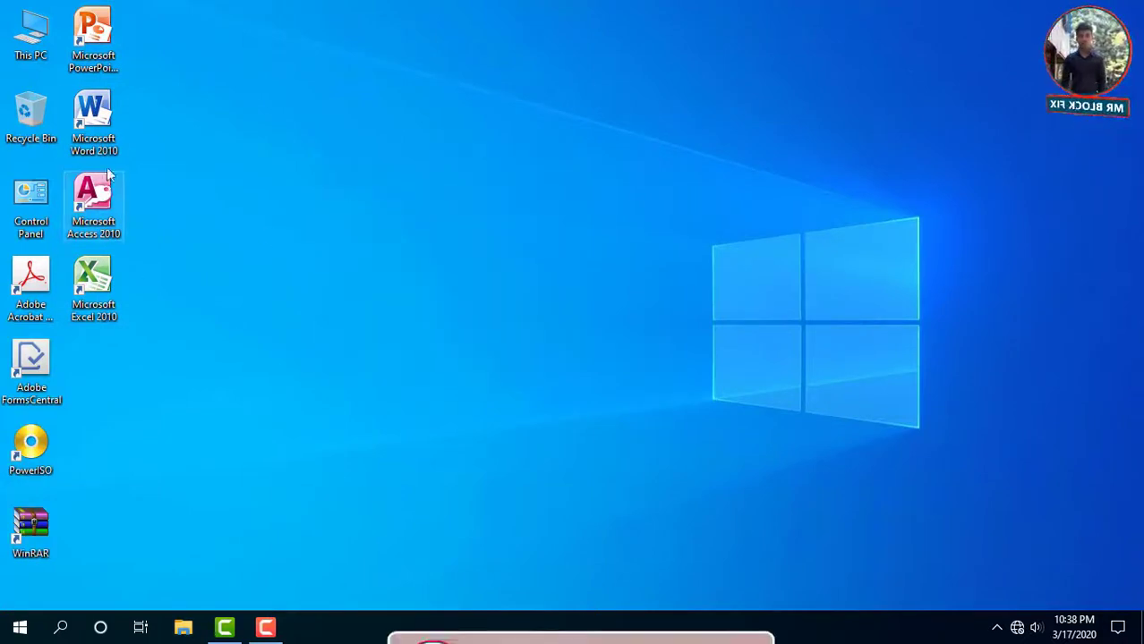
Step: Start Word 2010 with the "Don't make changes" update setting and view its product activation information
right_click(98, 108)
left_click(121, 123)
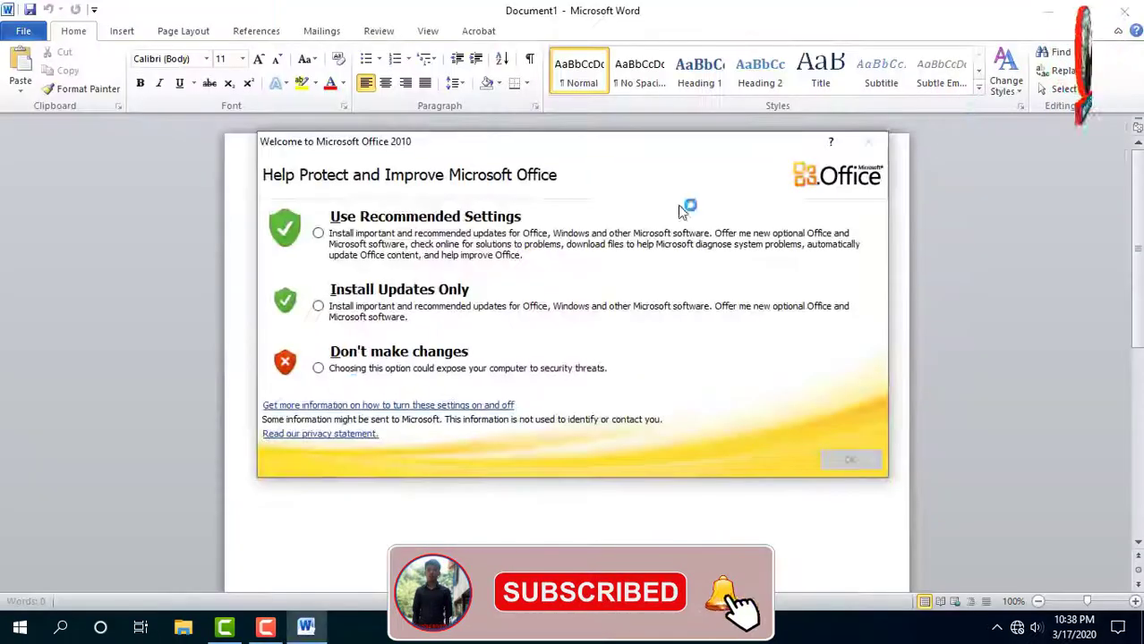
left_click(320, 368)
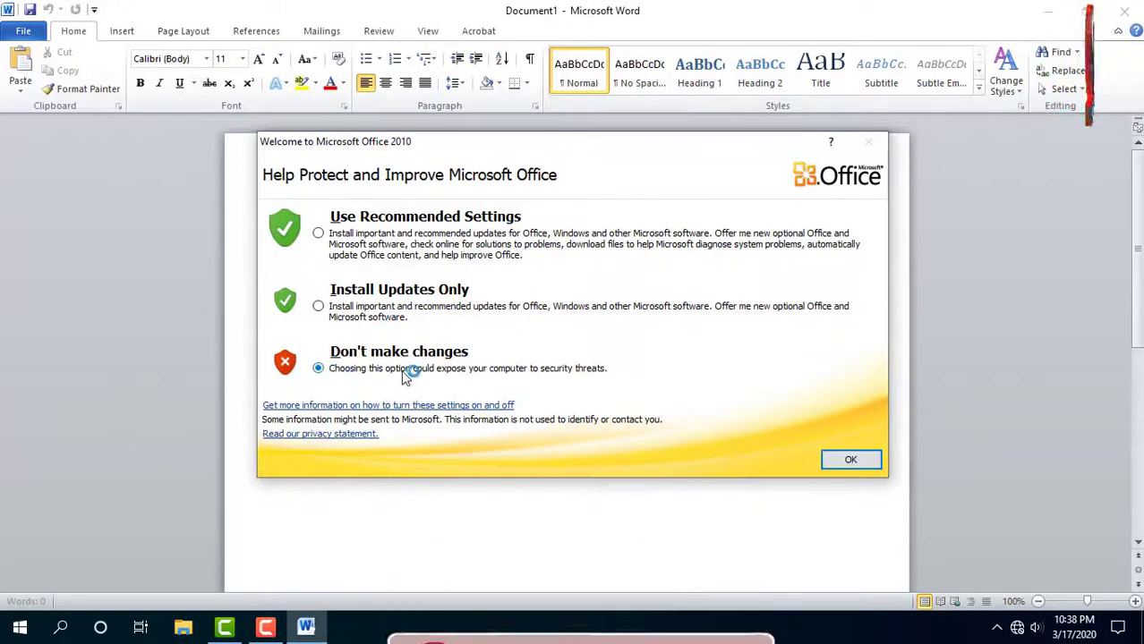
left_click(850, 459)
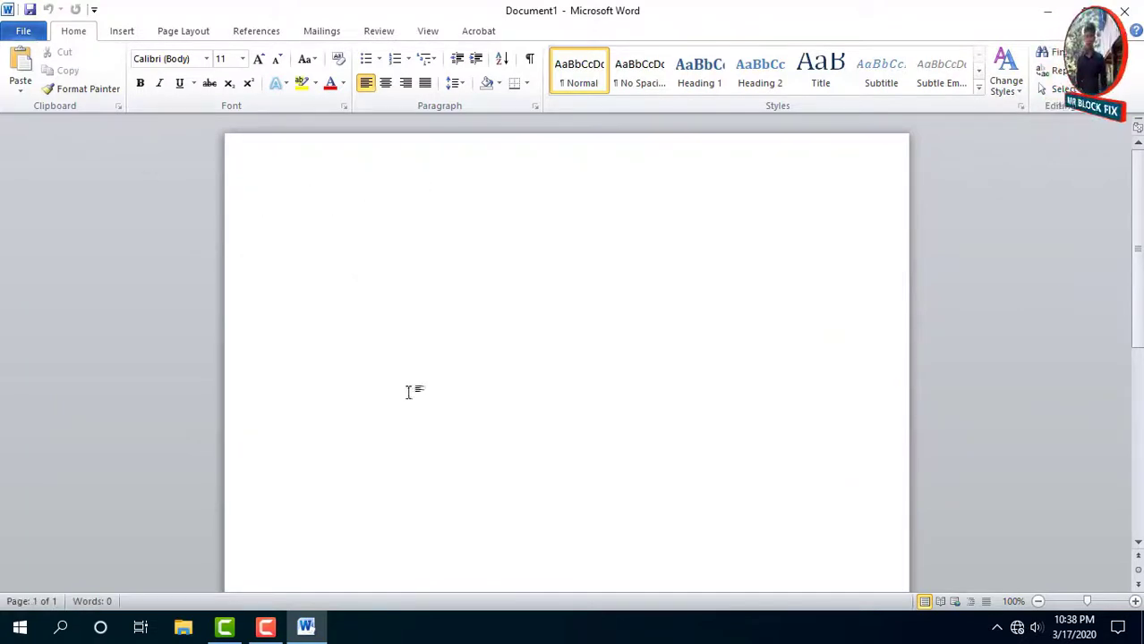
left_click(25, 33)
left_click(46, 345)
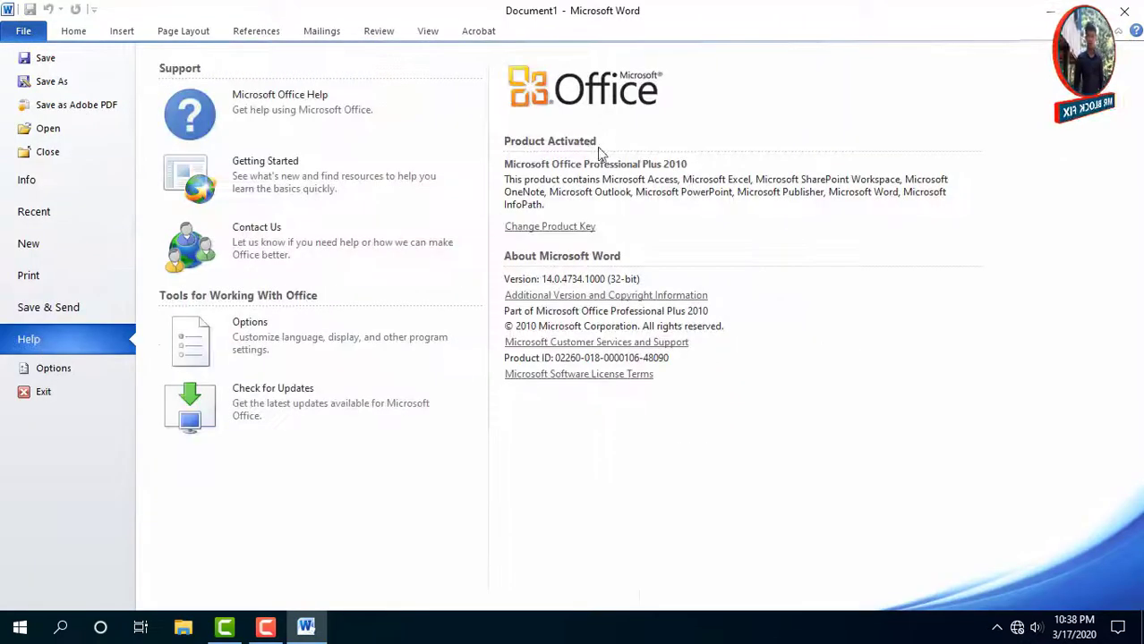
Step: Set Word's advanced display option for measurement units to Centimeters and apply the change
left_click(77, 375)
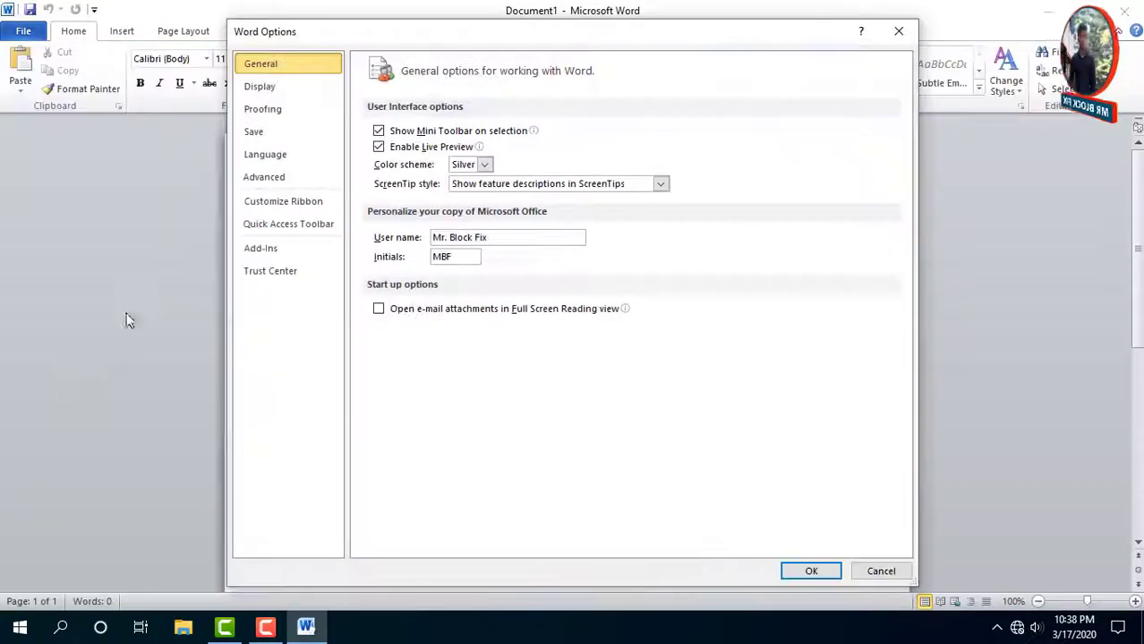
left_click(281, 178)
scroll(565, 302, "down", 3)
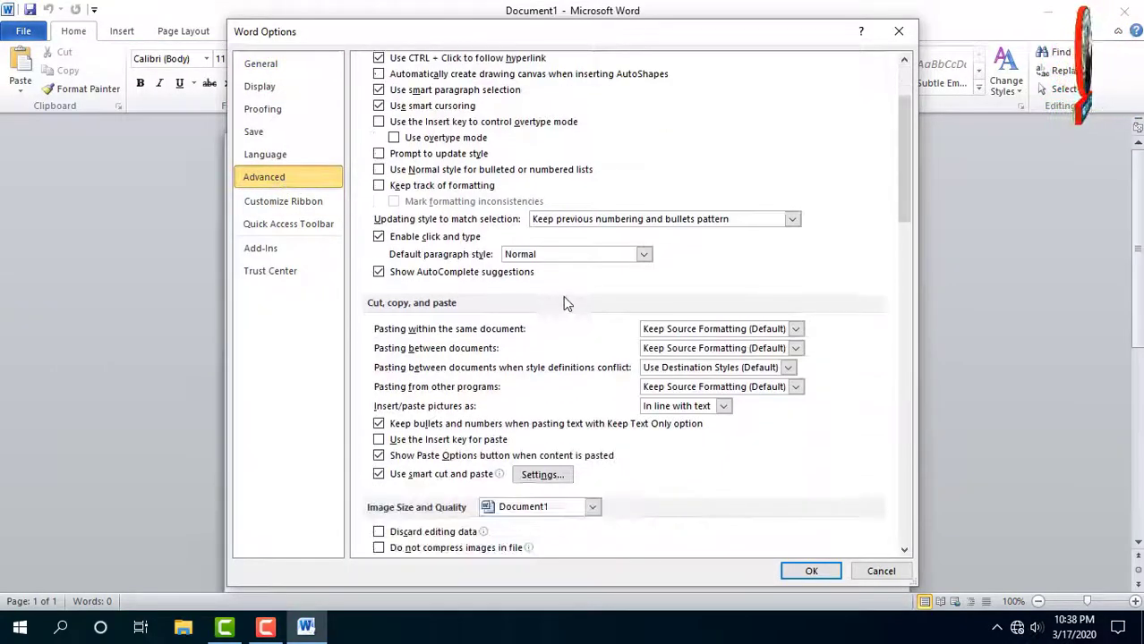
scroll(564, 299, "down", 6)
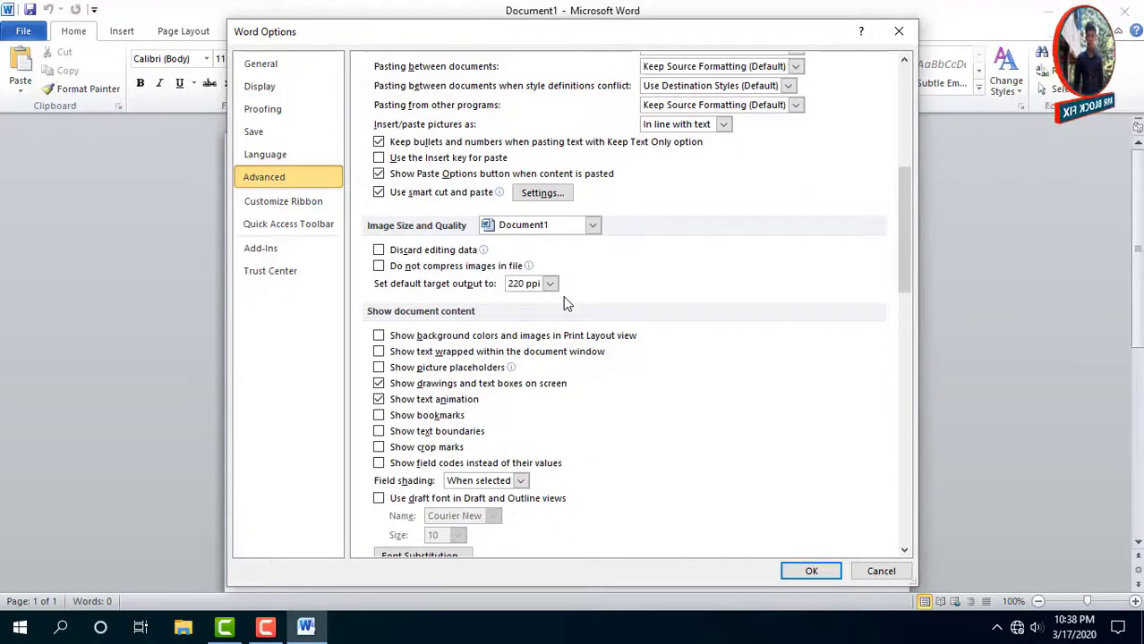
scroll(565, 303, "down", 5)
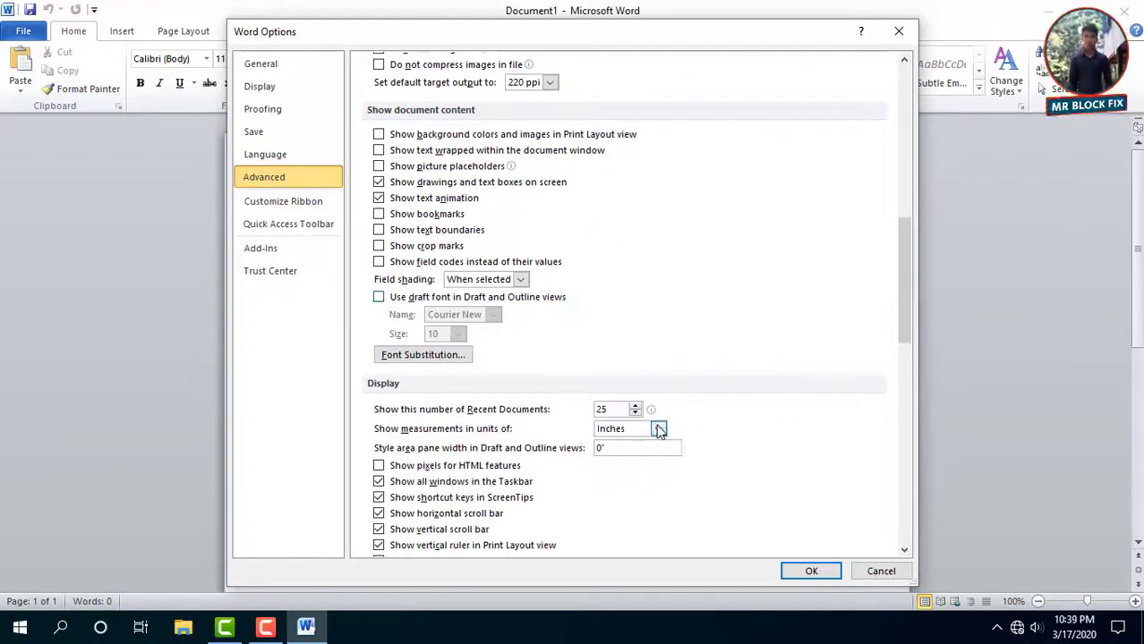
left_click(646, 430)
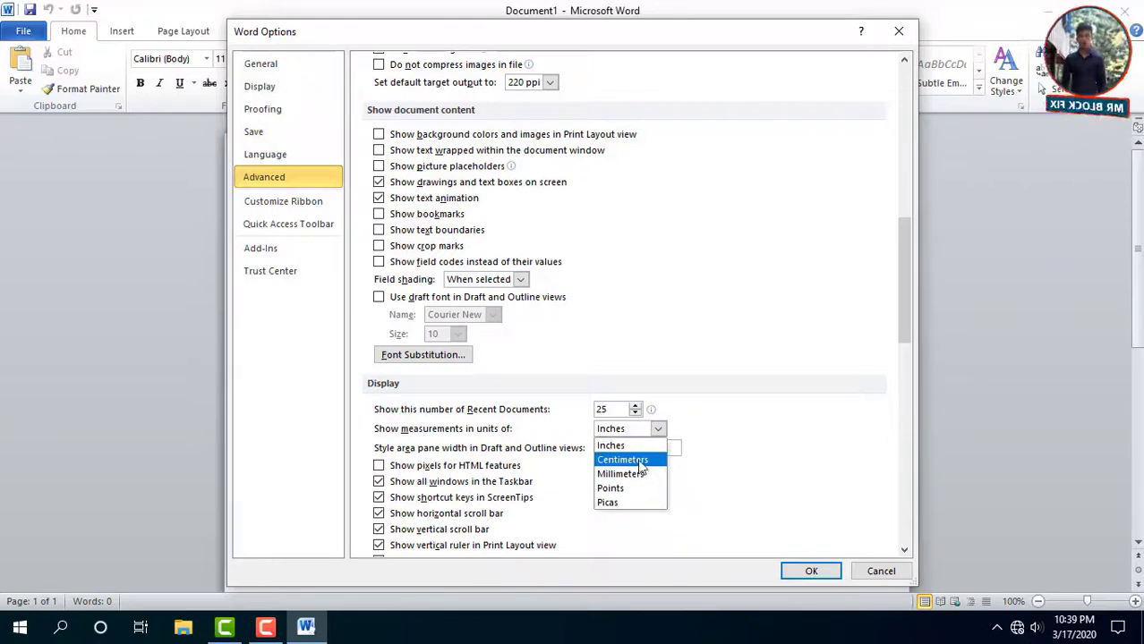
left_click(632, 460)
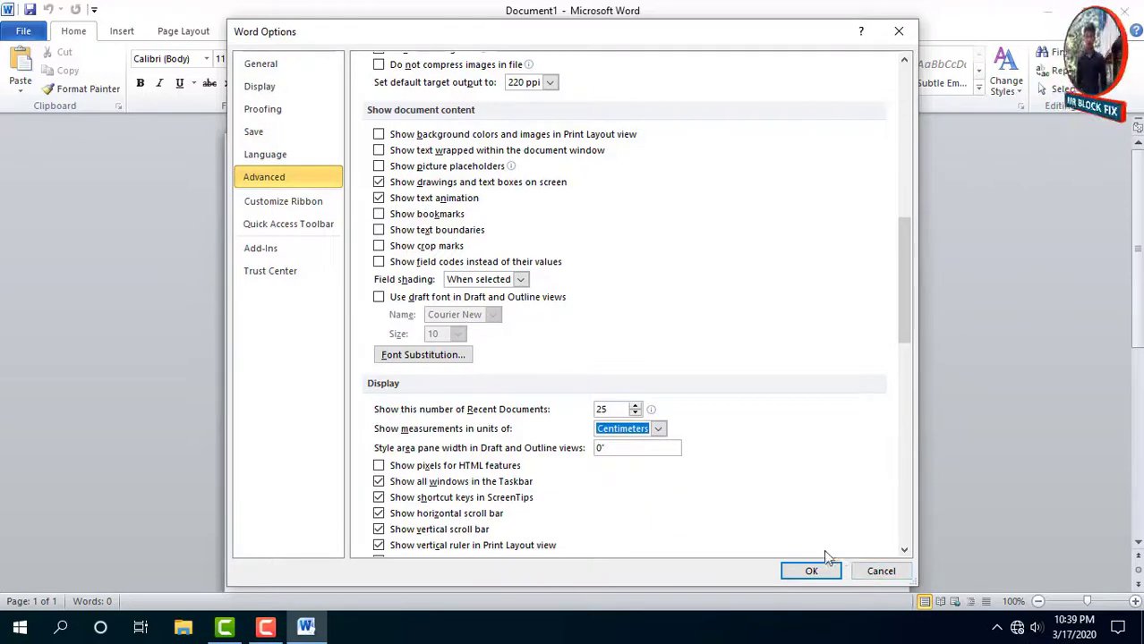
left_click(799, 575)
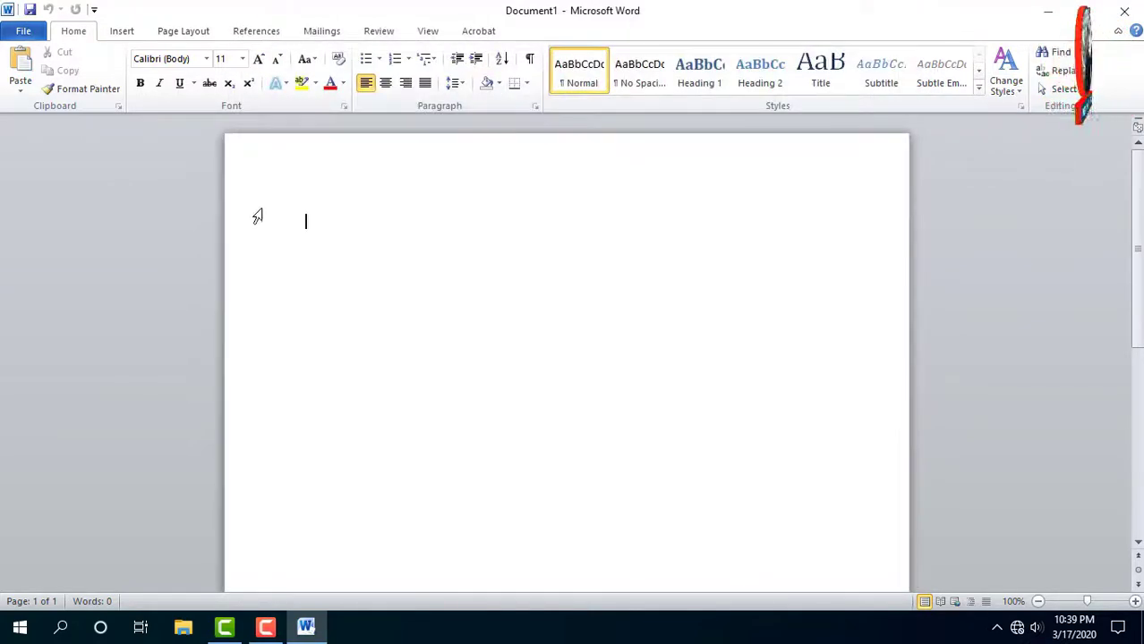
Step: Turn on the display of text boundaries in Word's advanced document content options
left_click(24, 32)
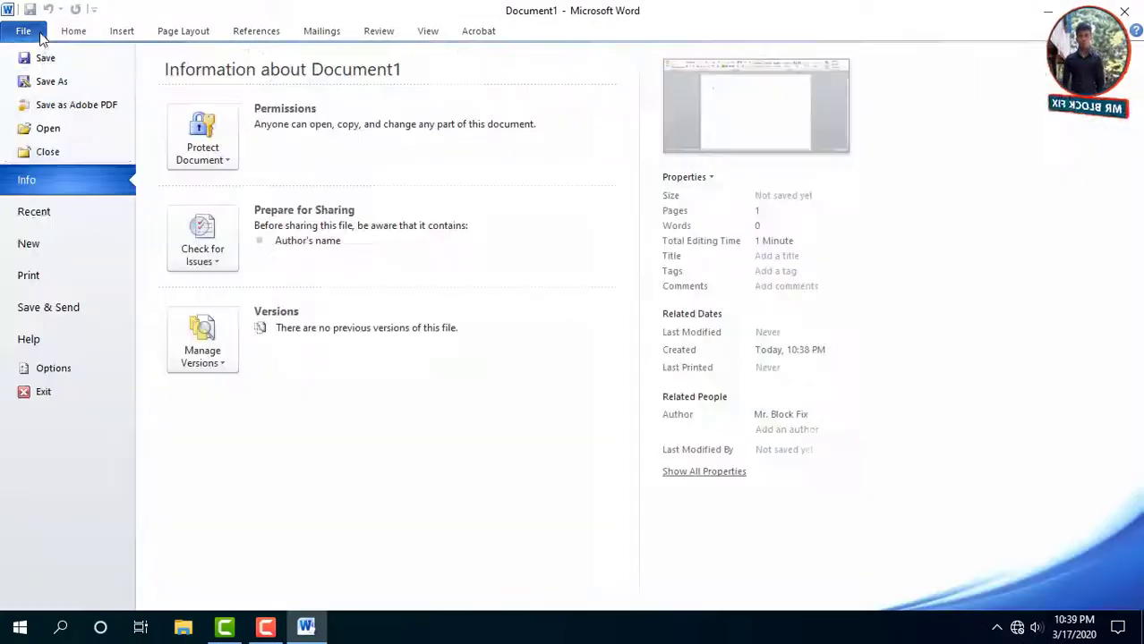
left_click(47, 370)
left_click(280, 181)
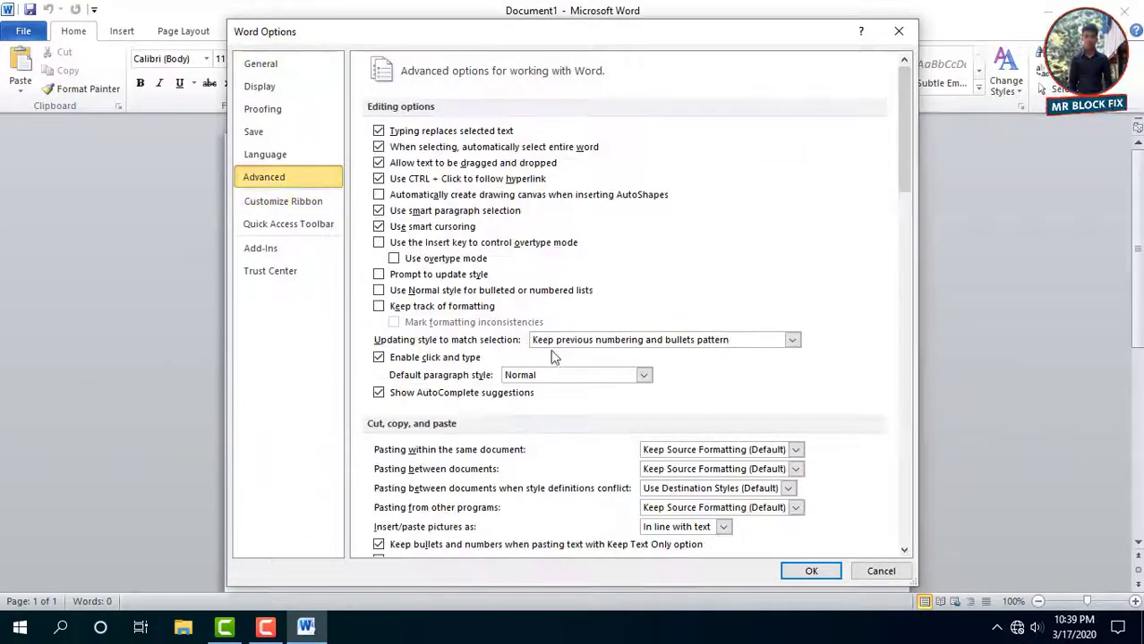
scroll(562, 356, "down", 3)
scroll(562, 356, "down", 10)
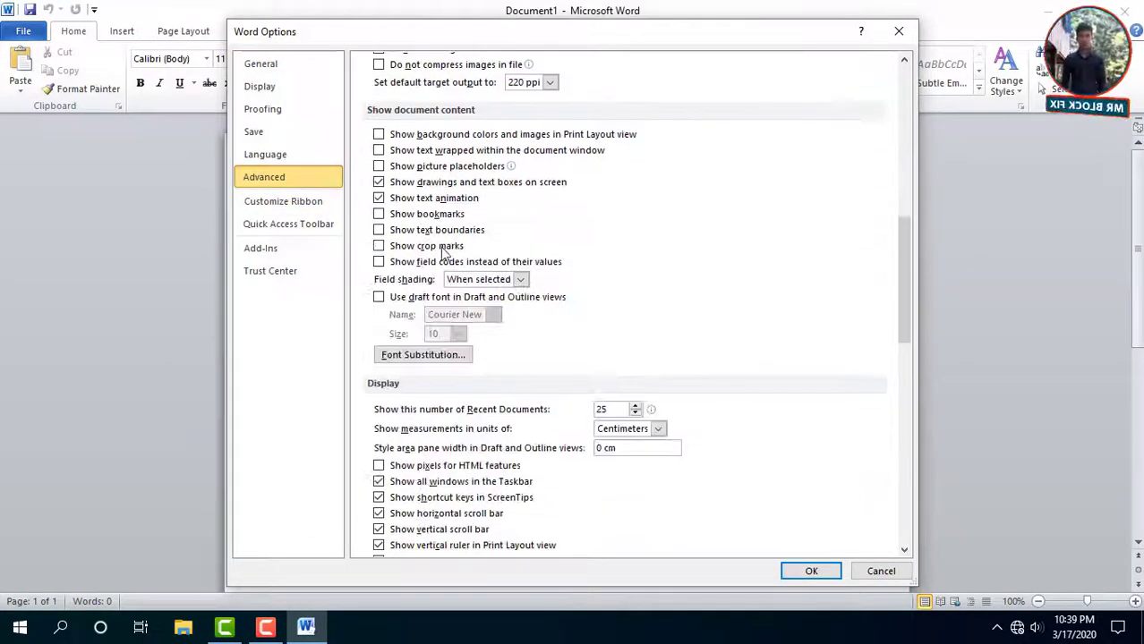
left_click(809, 571)
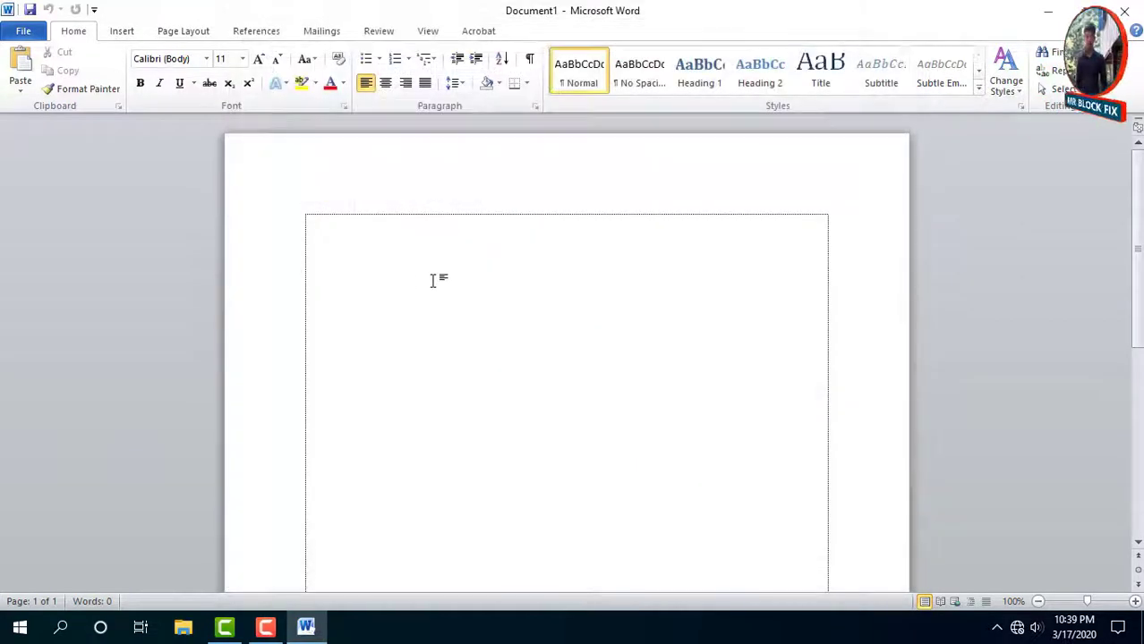
Step: Show the ruler in the blank Word document and close Word
left_click(428, 33)
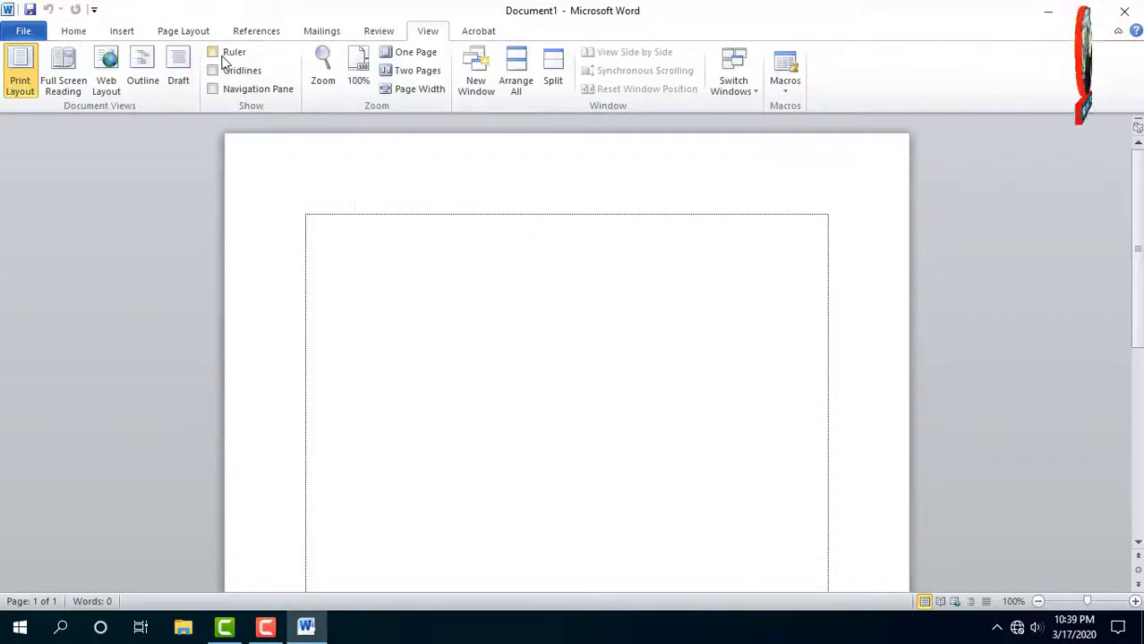
left_click(213, 52)
left_click(26, 32)
left_click(27, 32)
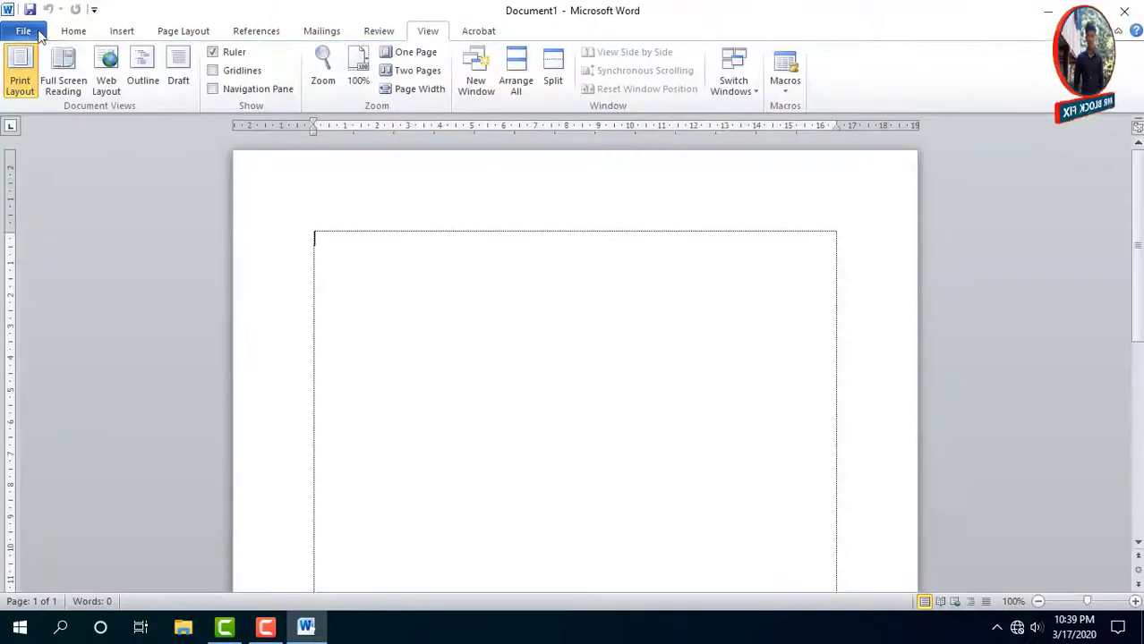
left_click(27, 32)
left_click(79, 31)
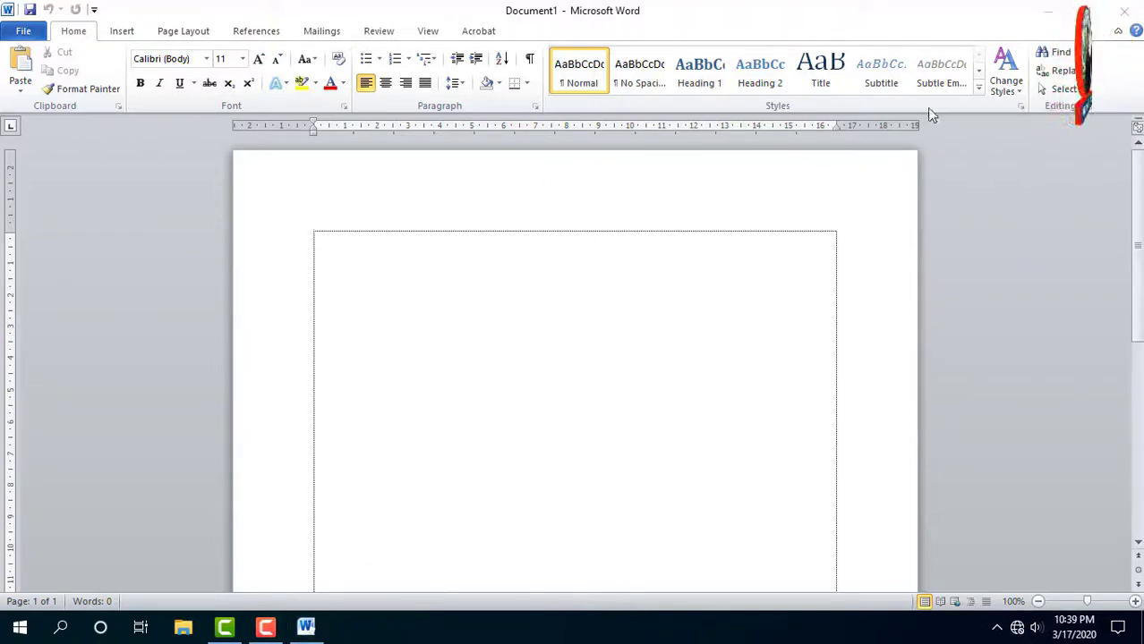
left_click(1121, 10)
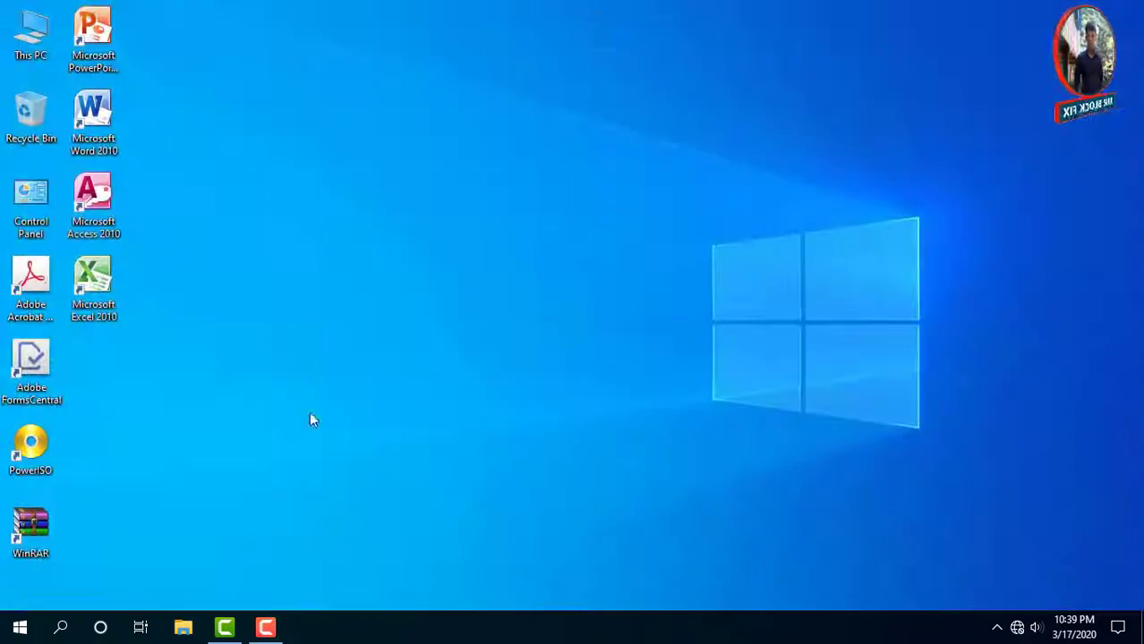
Step: Open the AA-File Set up folder inside the Design folder on Local Disk (D:)
right_click(33, 40)
left_click(44, 47)
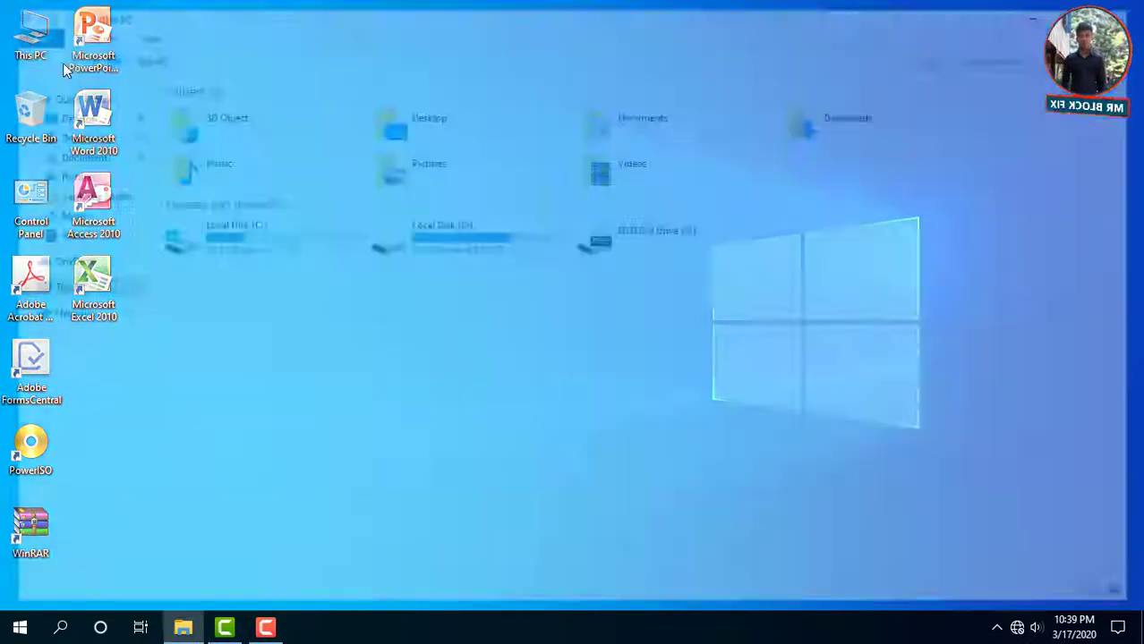
left_click(495, 246)
right_click(495, 246)
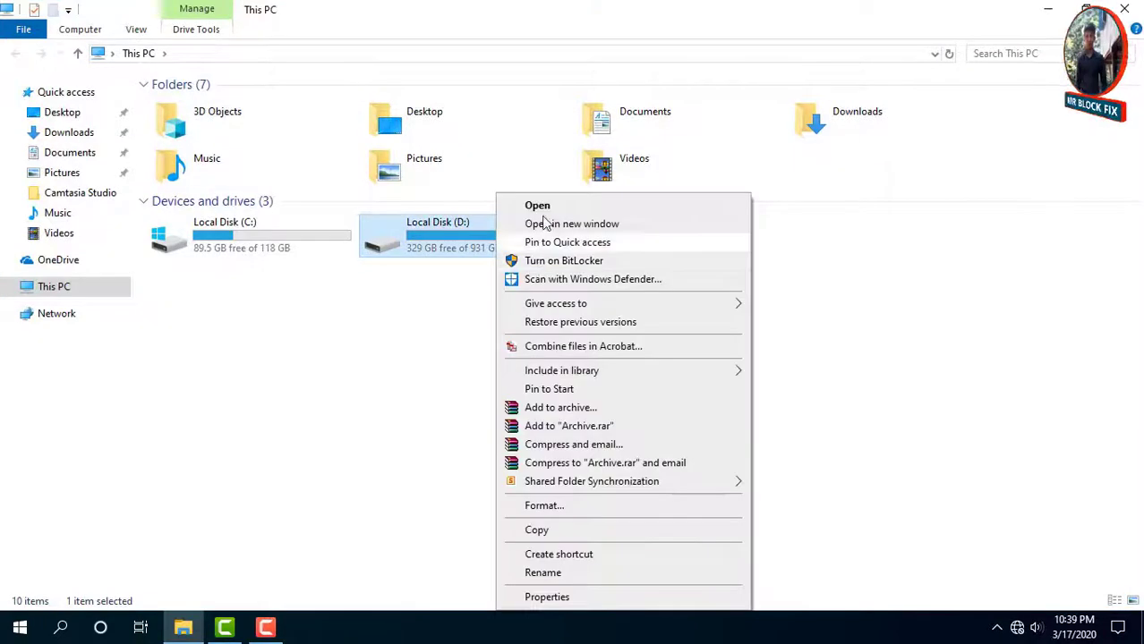
left_click(540, 210)
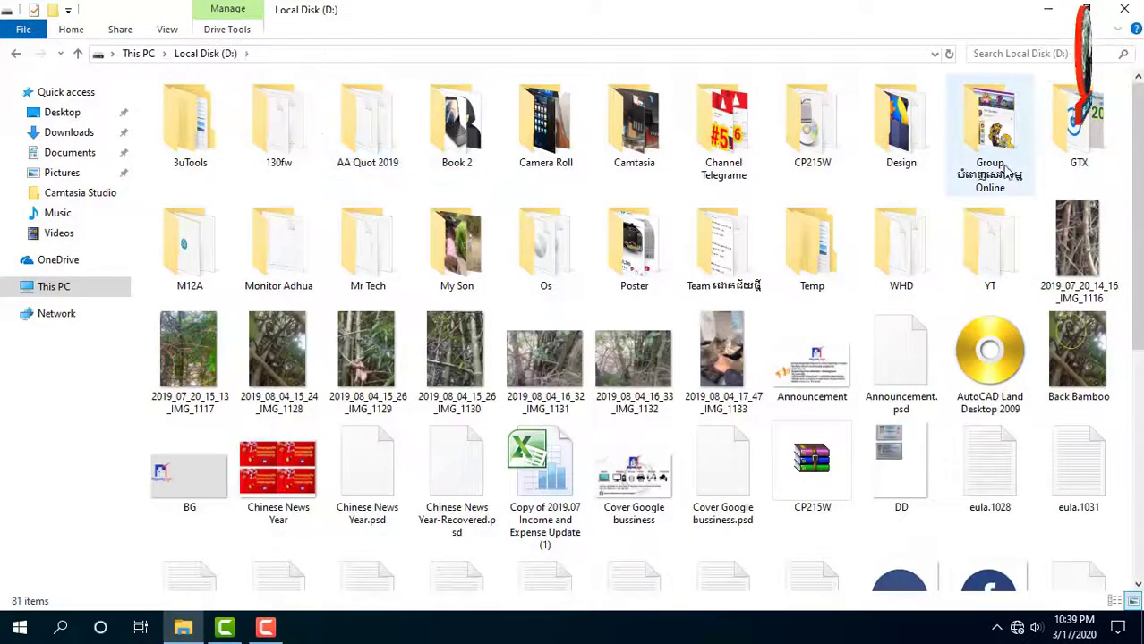
double_click(900, 125)
double_click(256, 138)
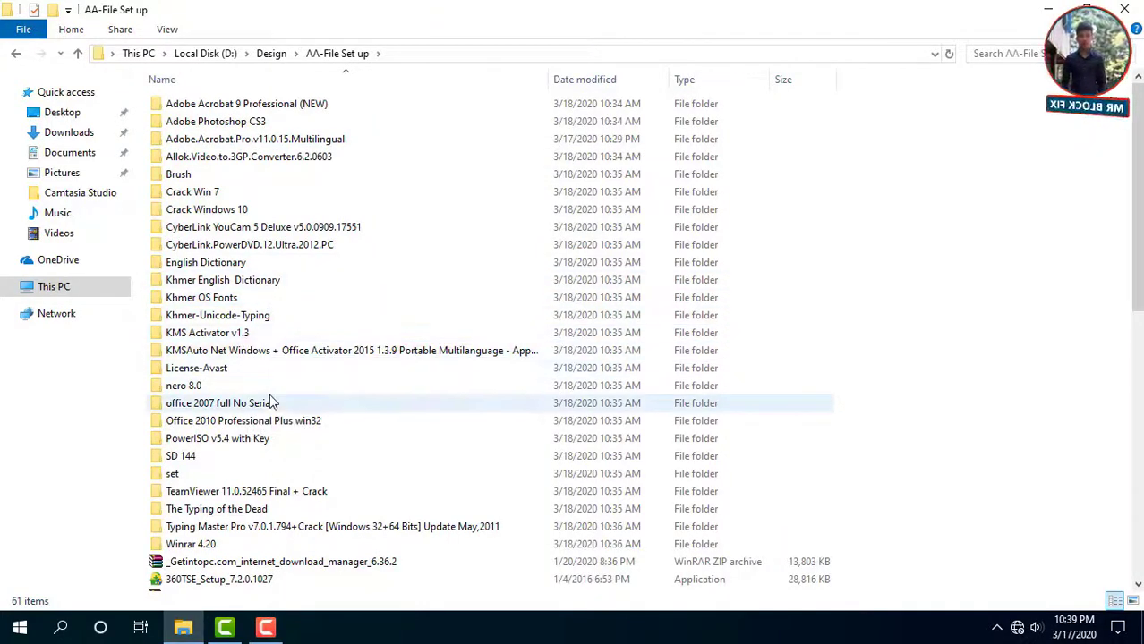
Step: Extract the _Getintopc.com_internet_download_manager_6.36.2 archive into a folder of the same name
left_click(219, 509)
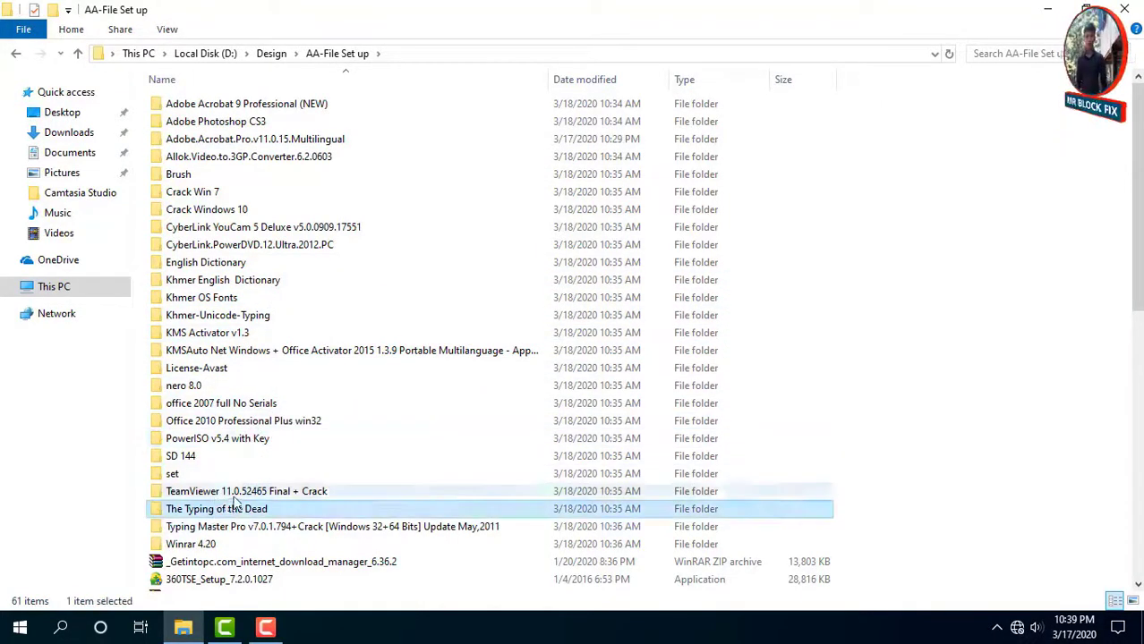
scroll(228, 488, "down", 3)
left_click(259, 407)
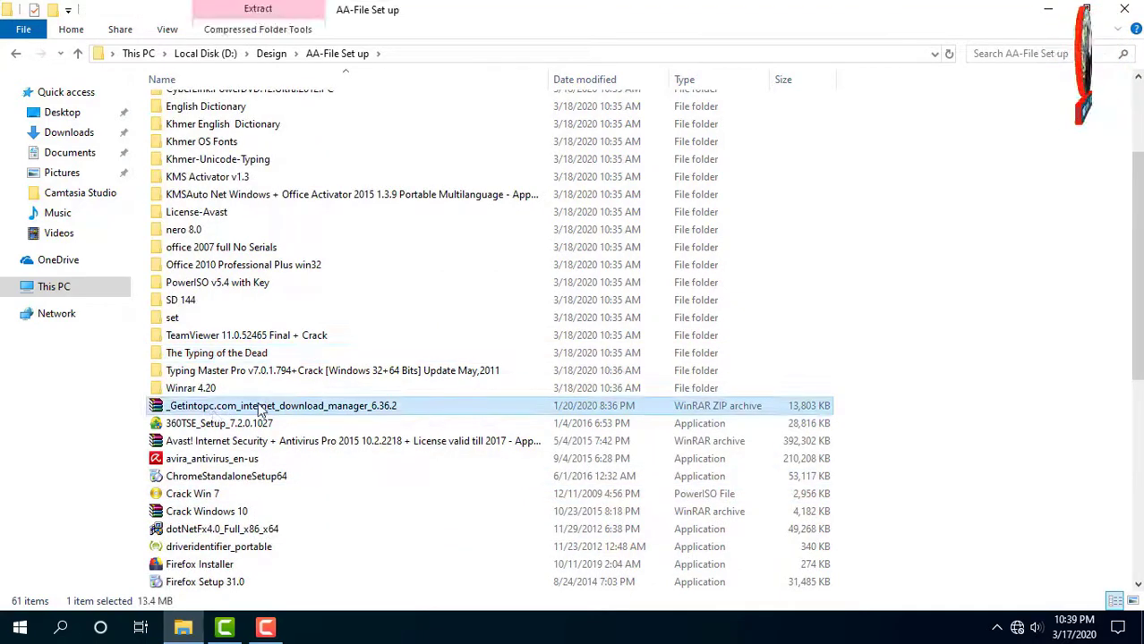
right_click(315, 408)
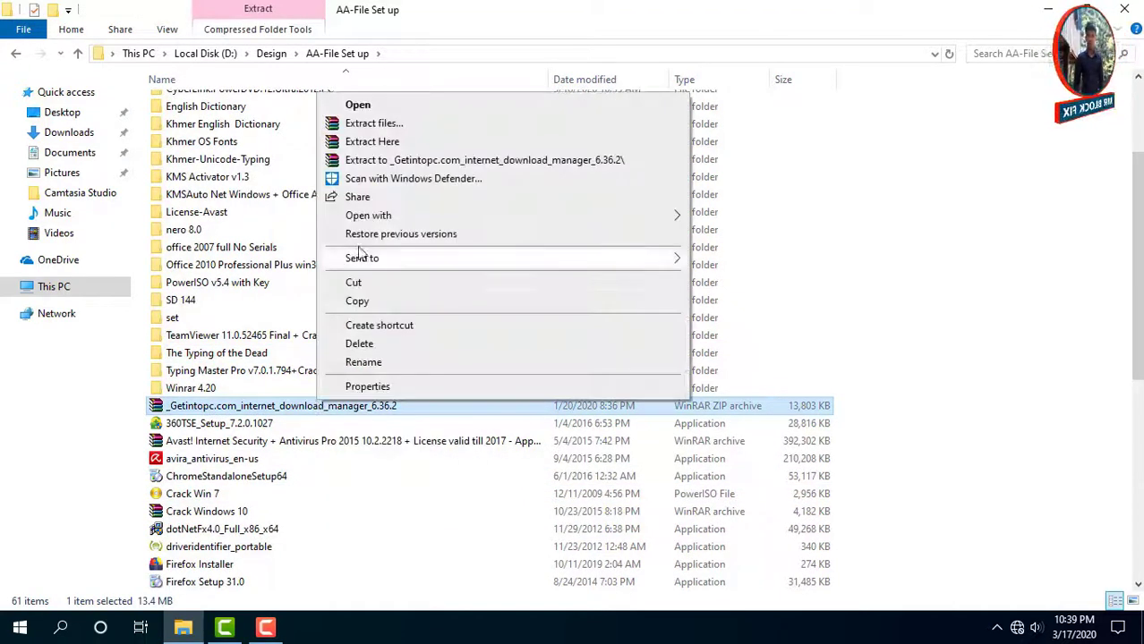
left_click(263, 411)
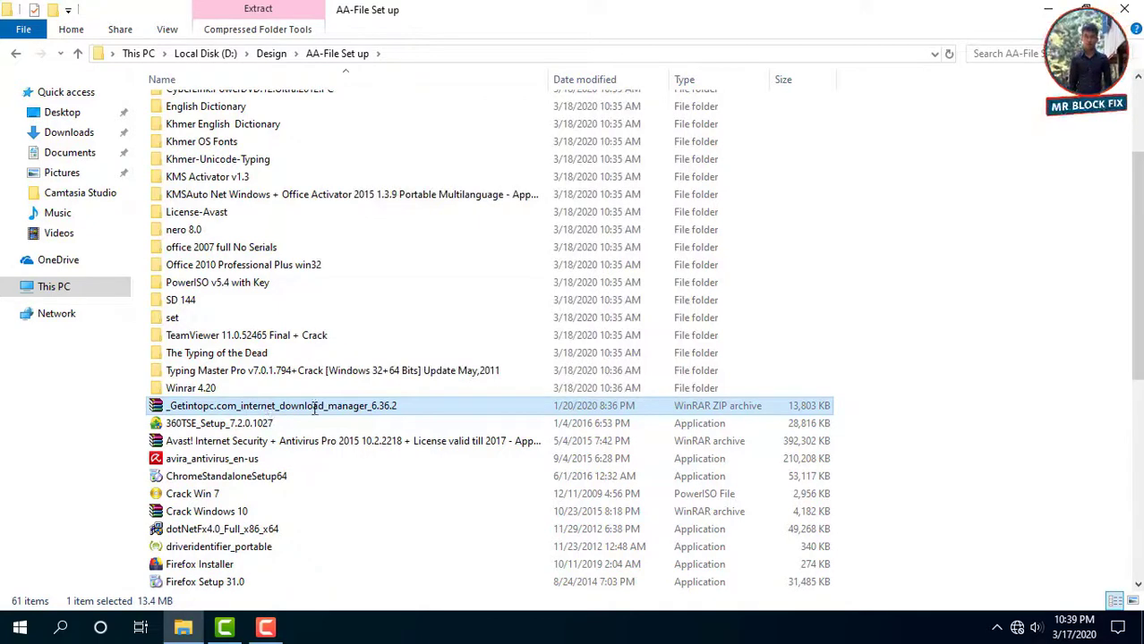
left_click(473, 408)
right_click(475, 407)
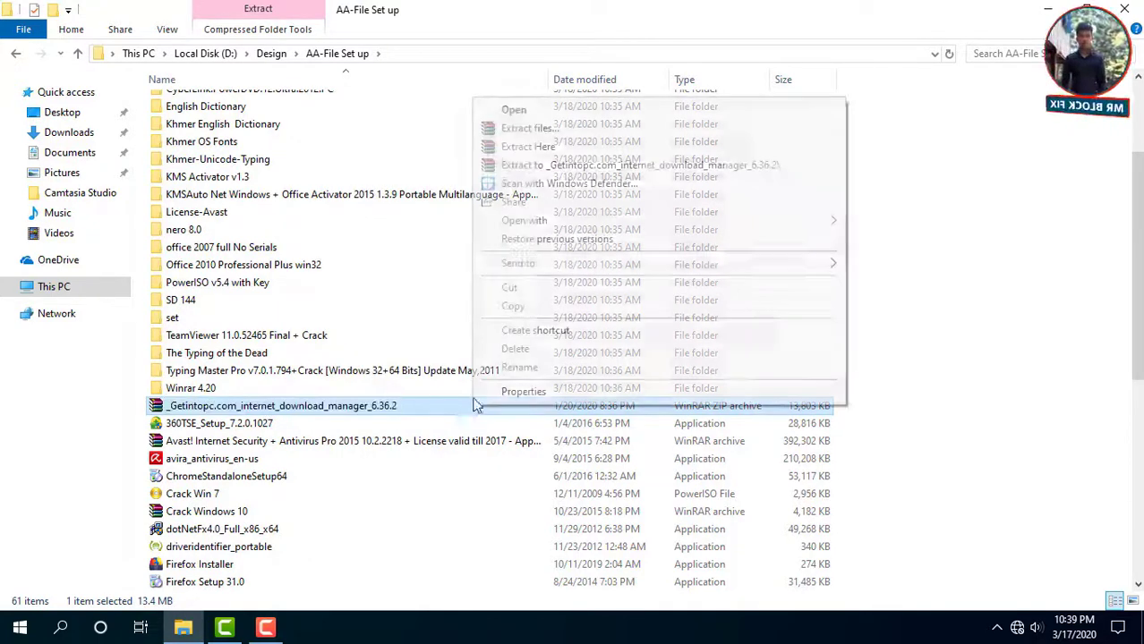
left_click(508, 165)
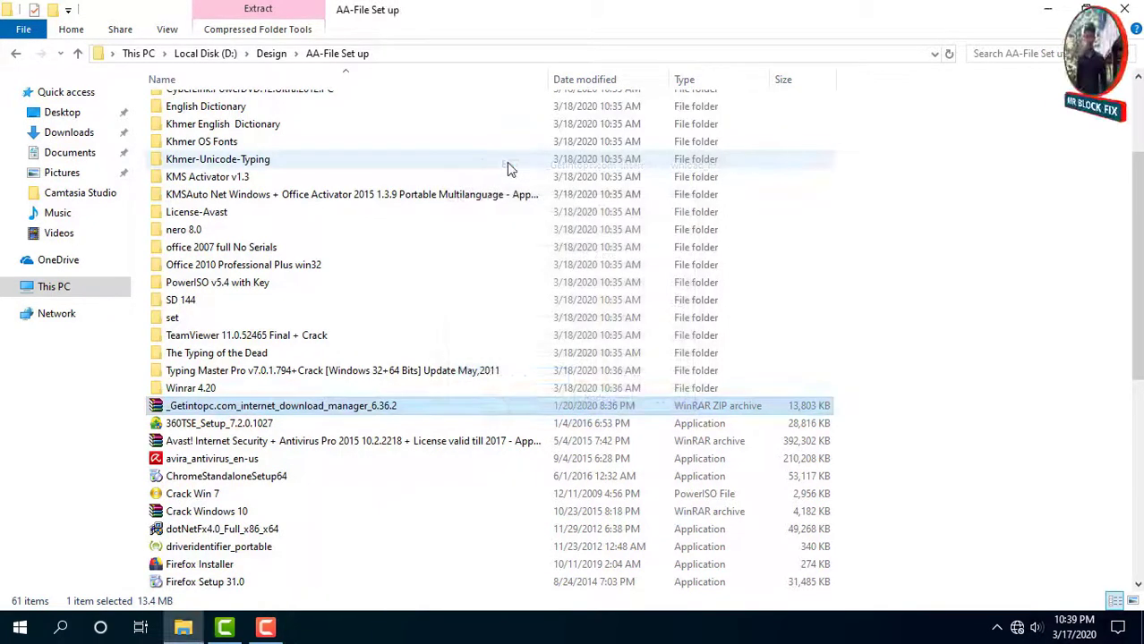
Step: Open the newly extracted _Getintopc.com_internet_download_manager_6.36.2 folder
scroll(492, 340, "up", 3)
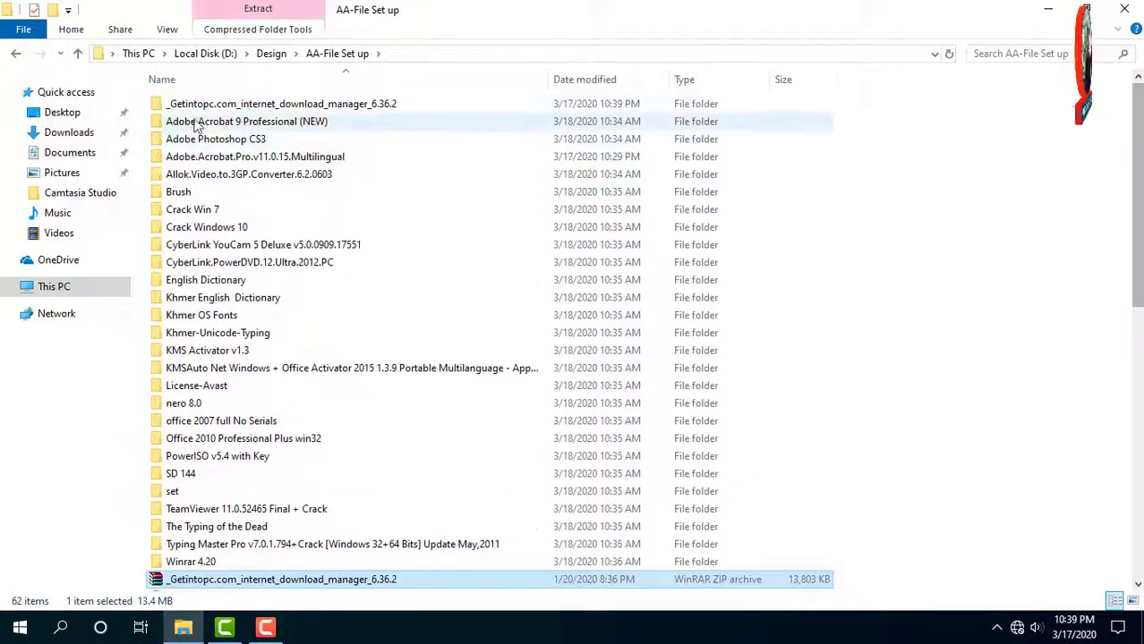
left_click(230, 106)
right_click(265, 105)
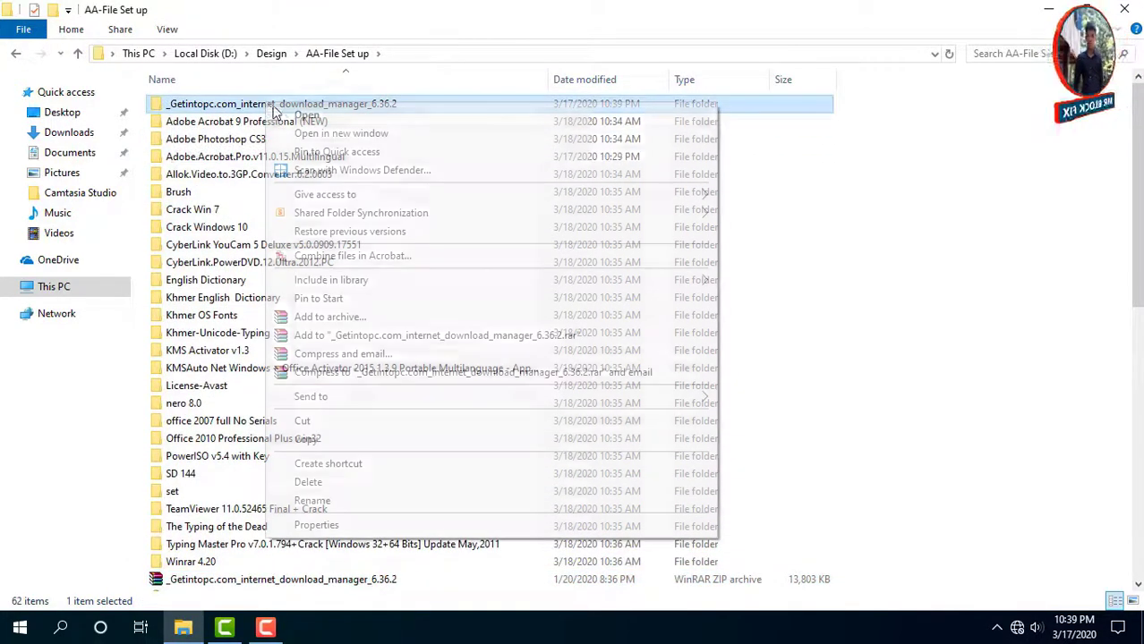
left_click(288, 114)
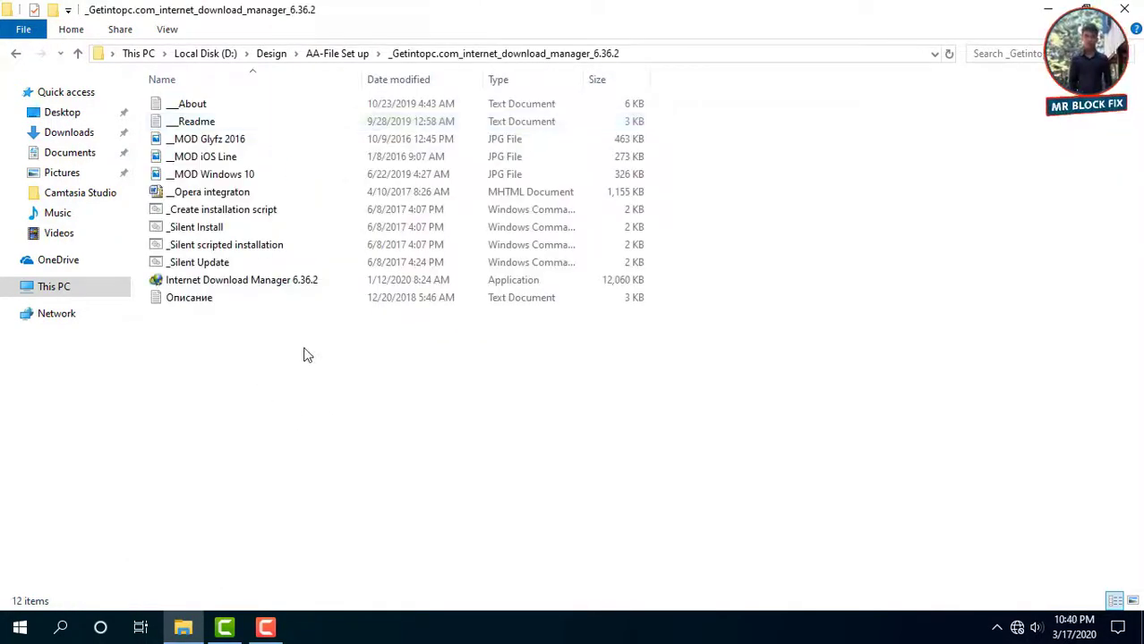
Step: Run the Internet Download Manager 6.36.2 installer as administrator
left_click(247, 281)
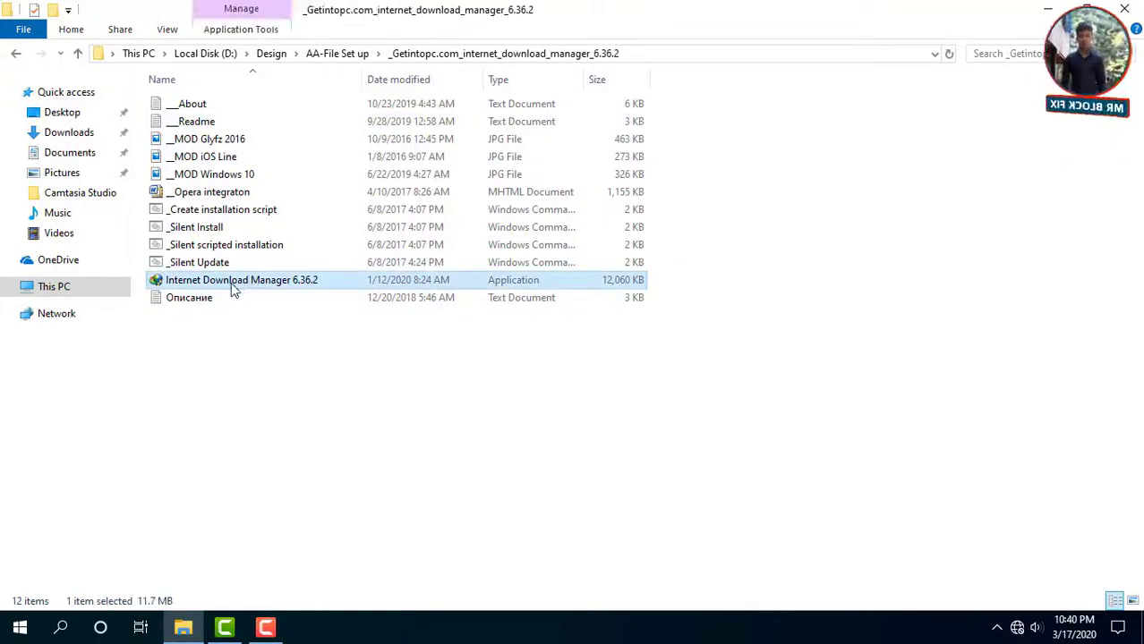
right_click(414, 282)
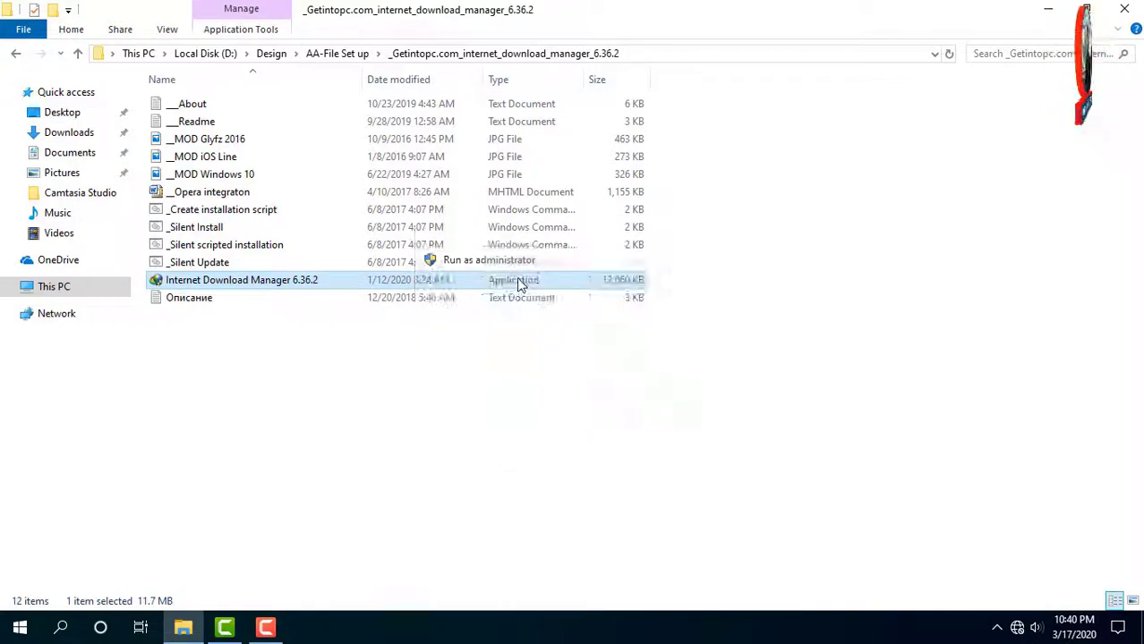
left_click(501, 260)
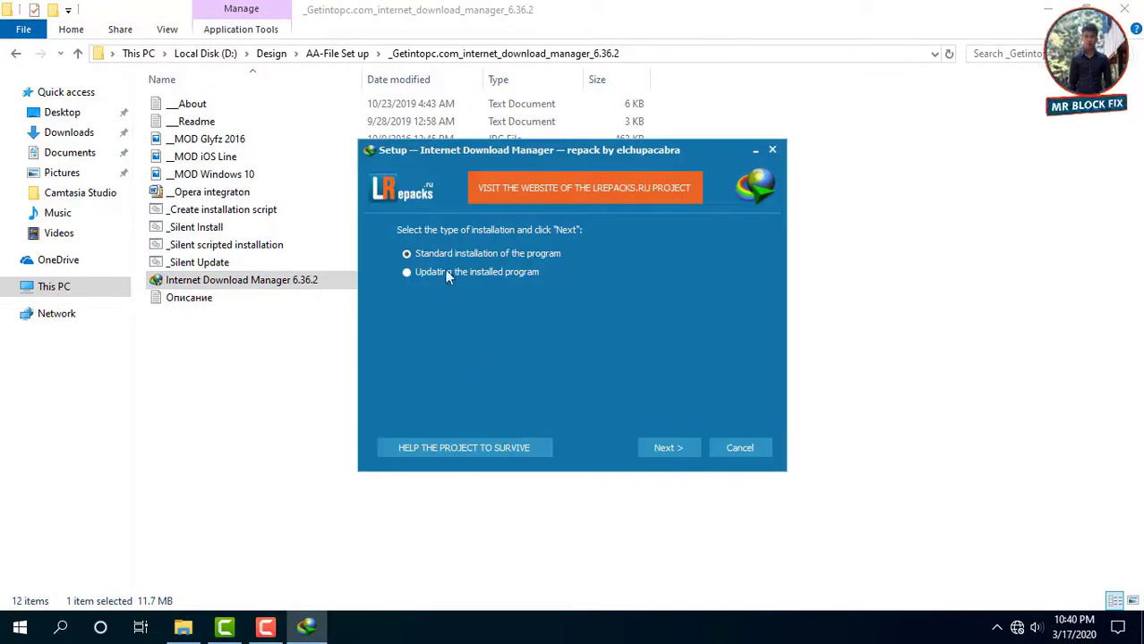
Step: Install Internet Download Manager as a standard installation in the default Start Menu folder, with a Desktop icon
left_click(408, 255)
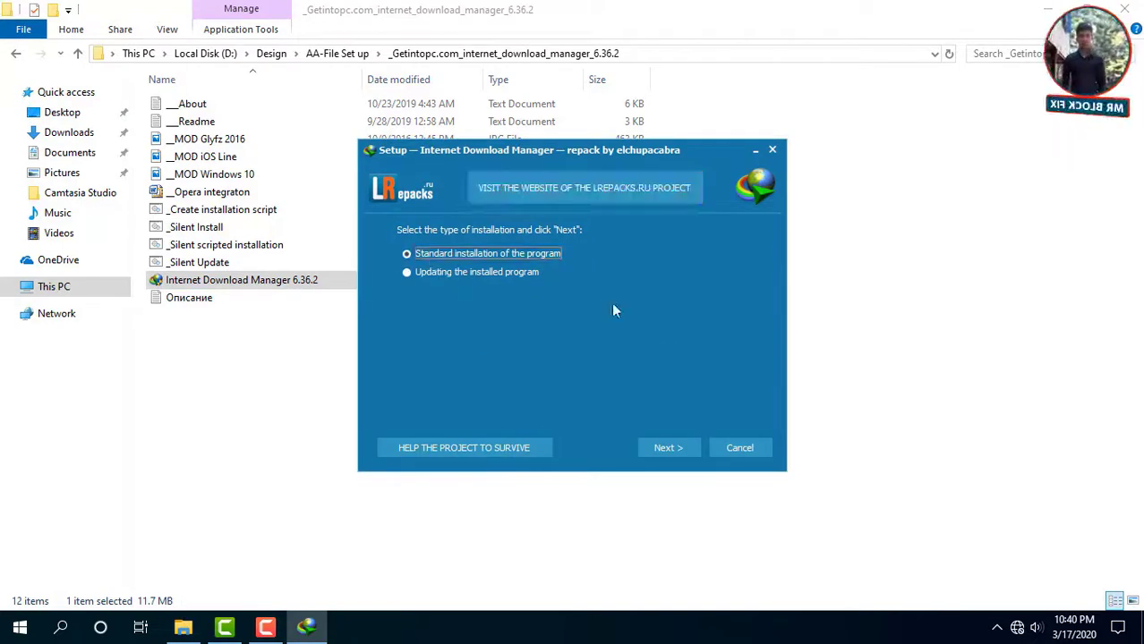
left_click(651, 450)
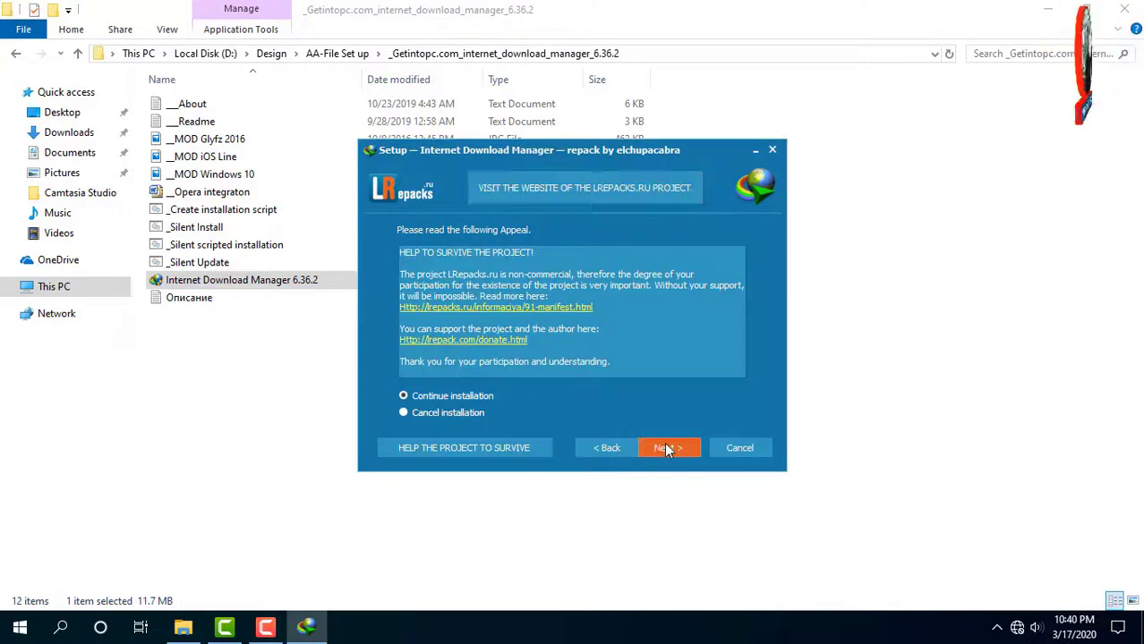
left_click(662, 445)
left_click(668, 448)
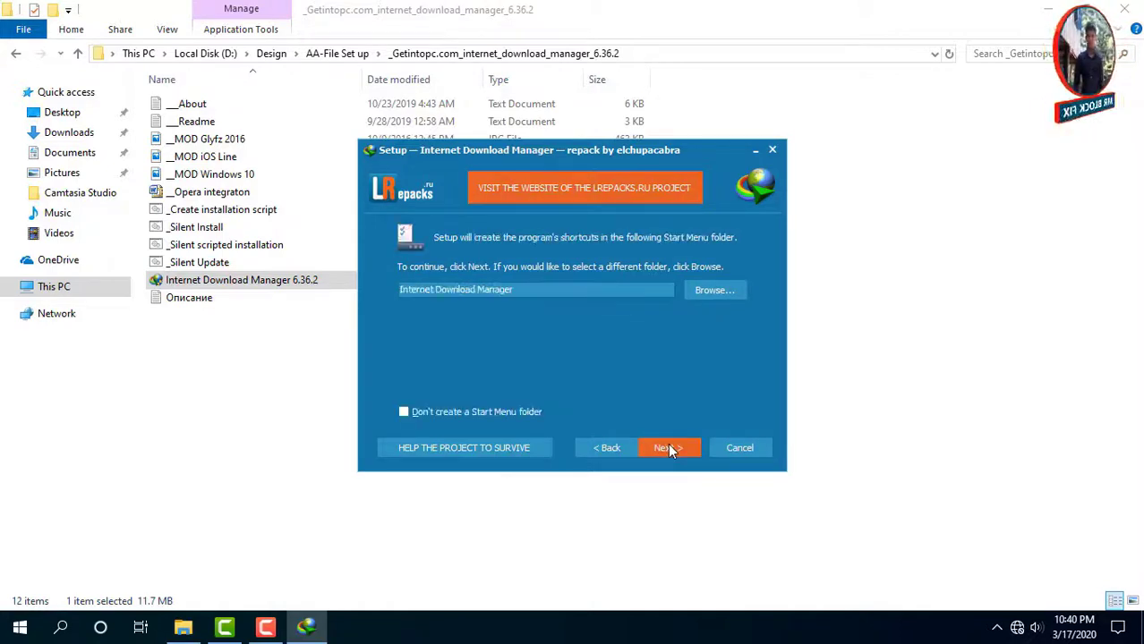
left_click(670, 448)
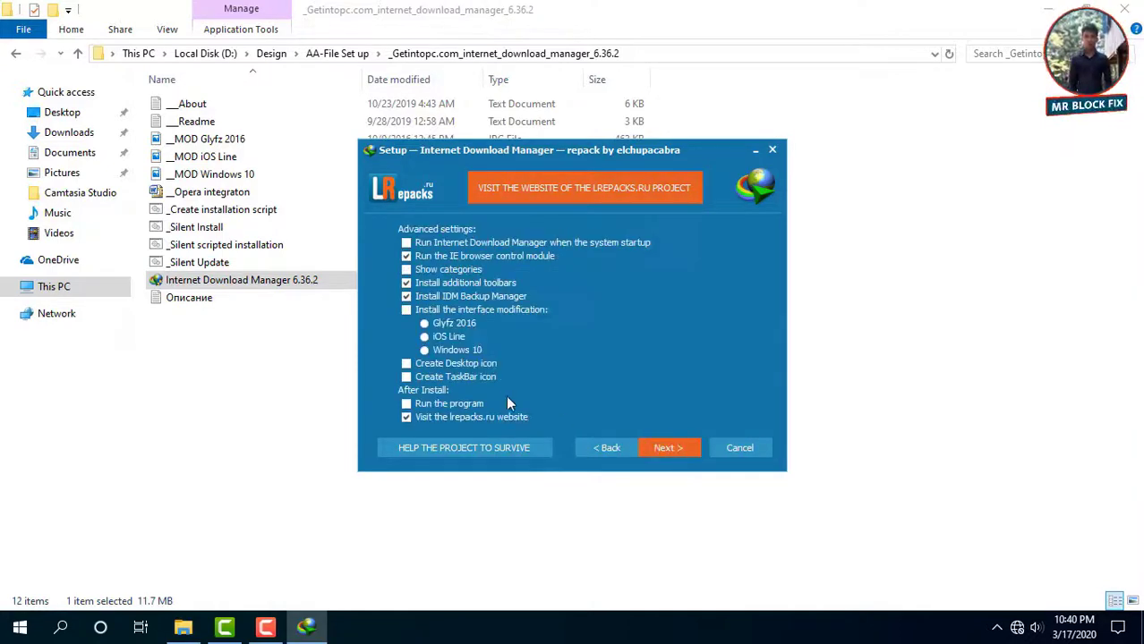
left_click(435, 365)
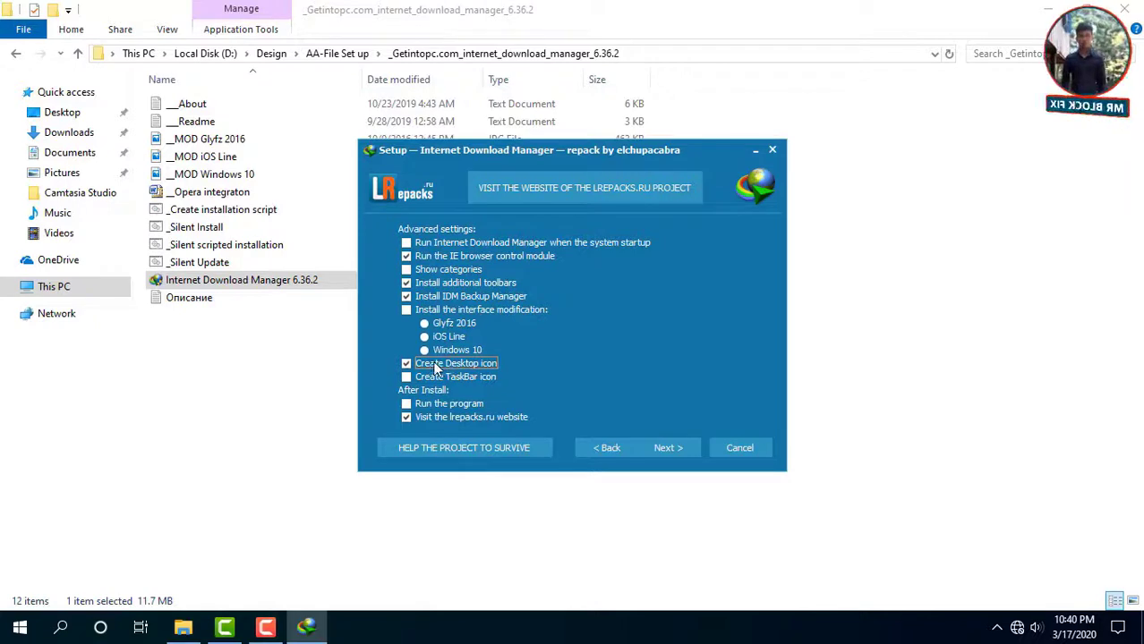
left_click(663, 448)
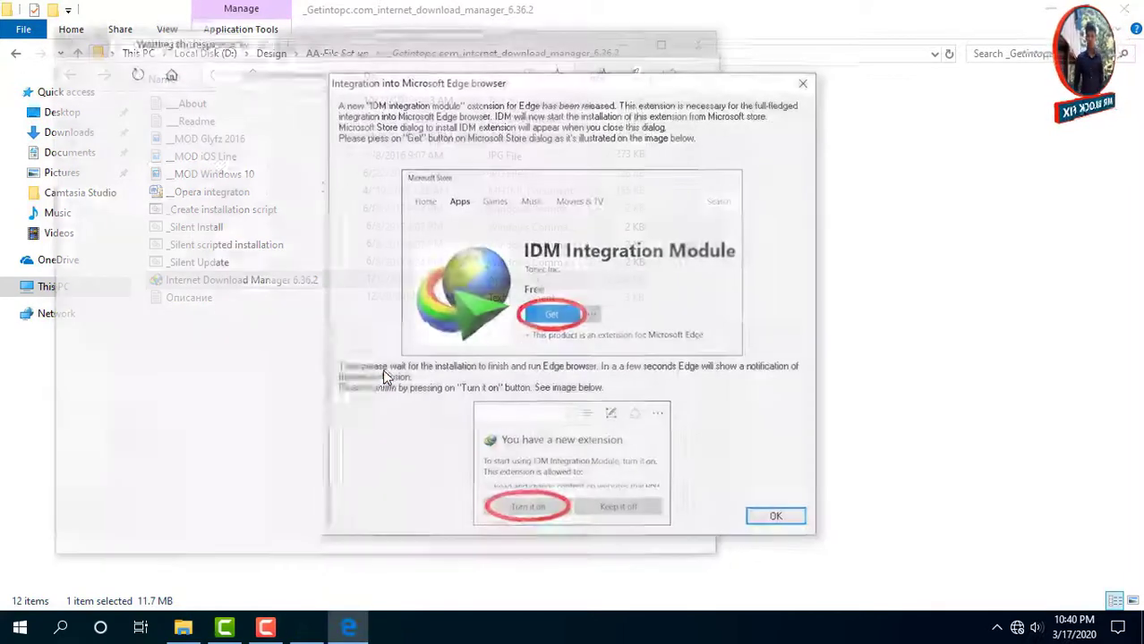
Step: Dismiss the Microsoft Edge integration notice and close the Microsoft Store and Edge windows
left_click(768, 523)
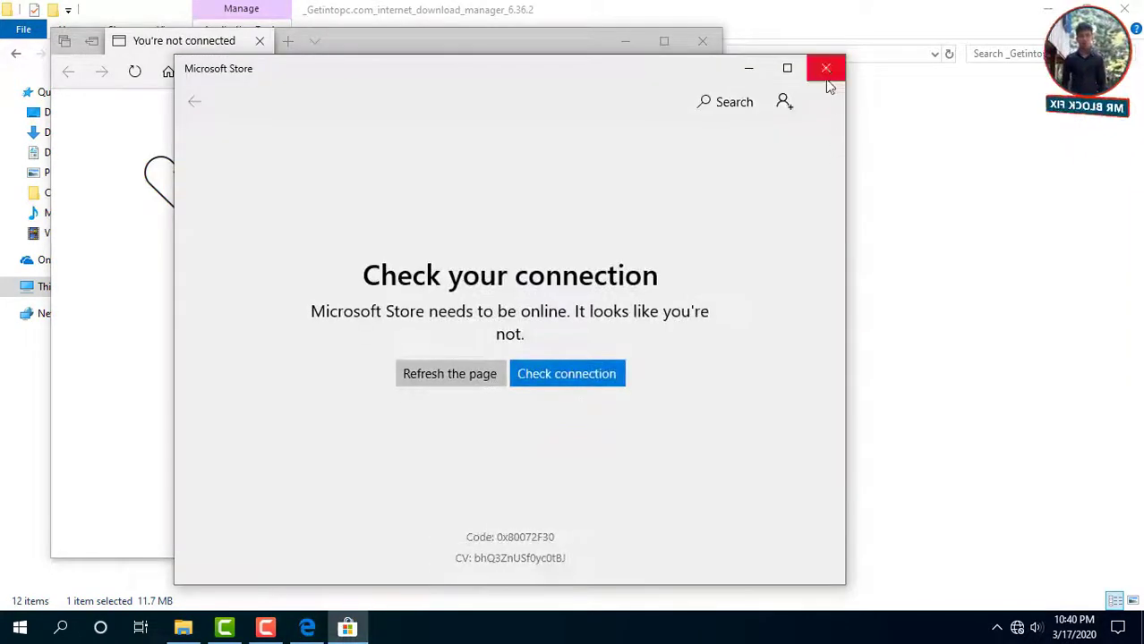
left_click(824, 72)
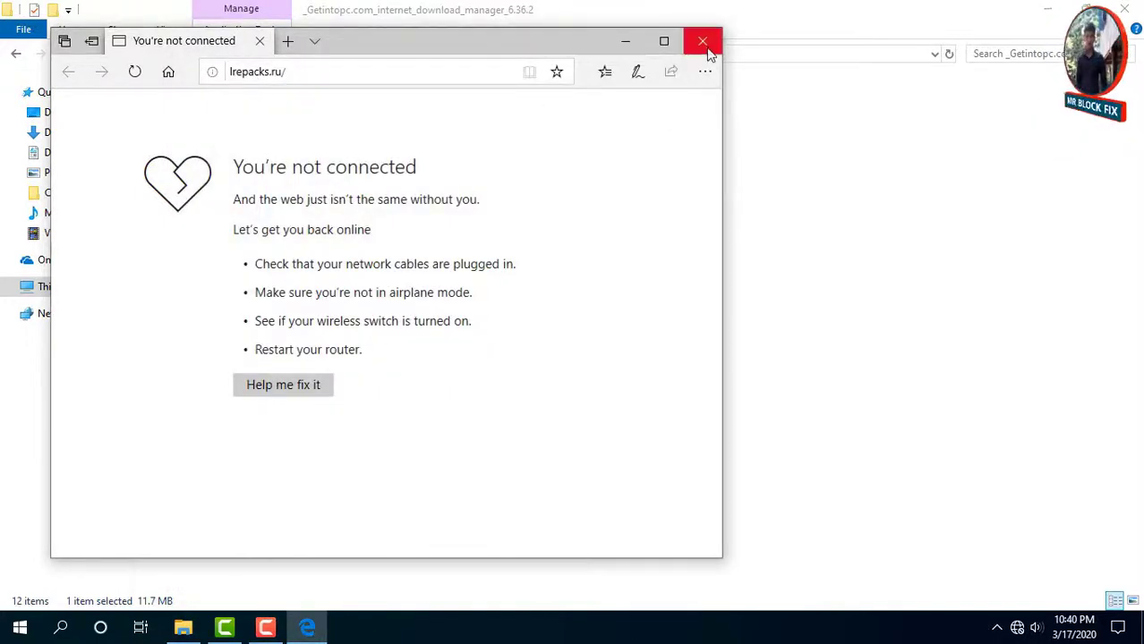
left_click(702, 40)
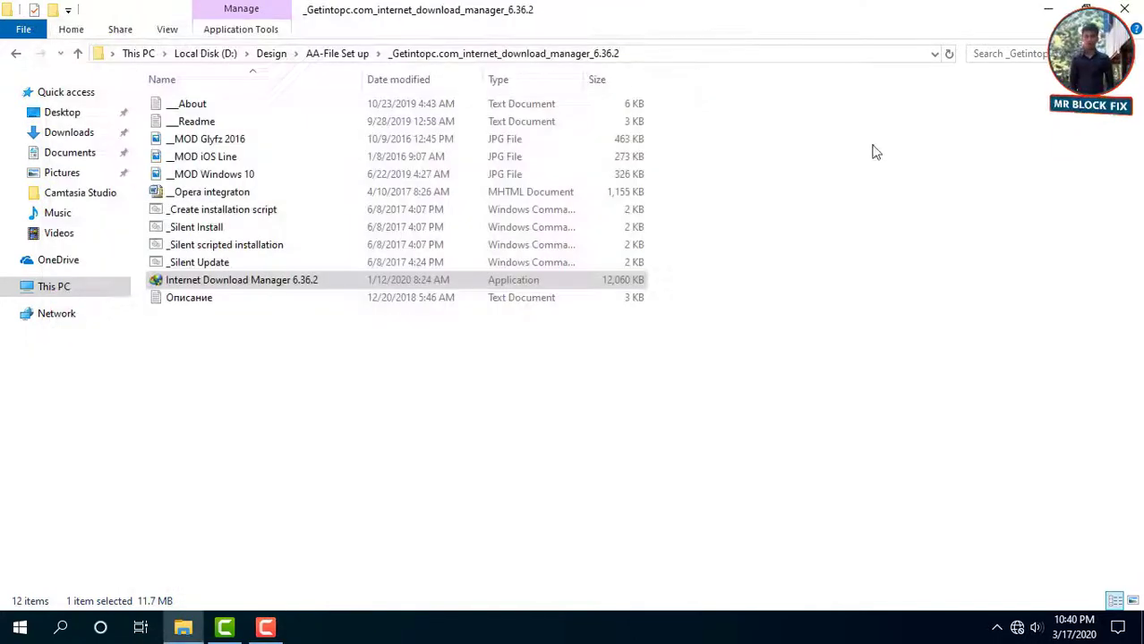
Step: Exit Internet Download Manager running in the background
left_click(995, 627)
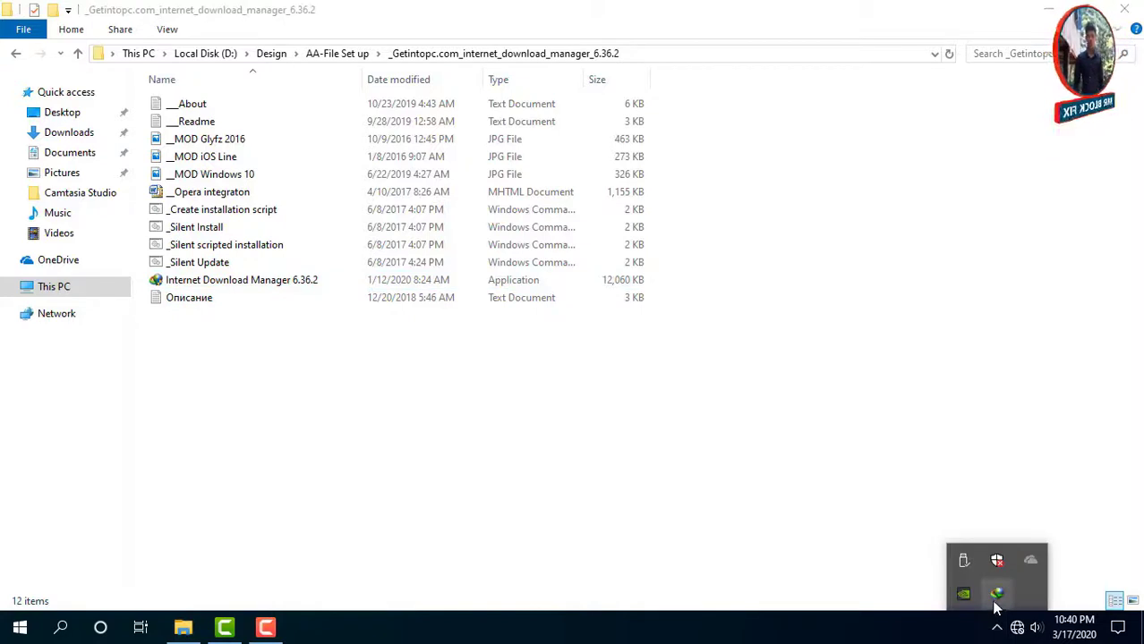
right_click(999, 595)
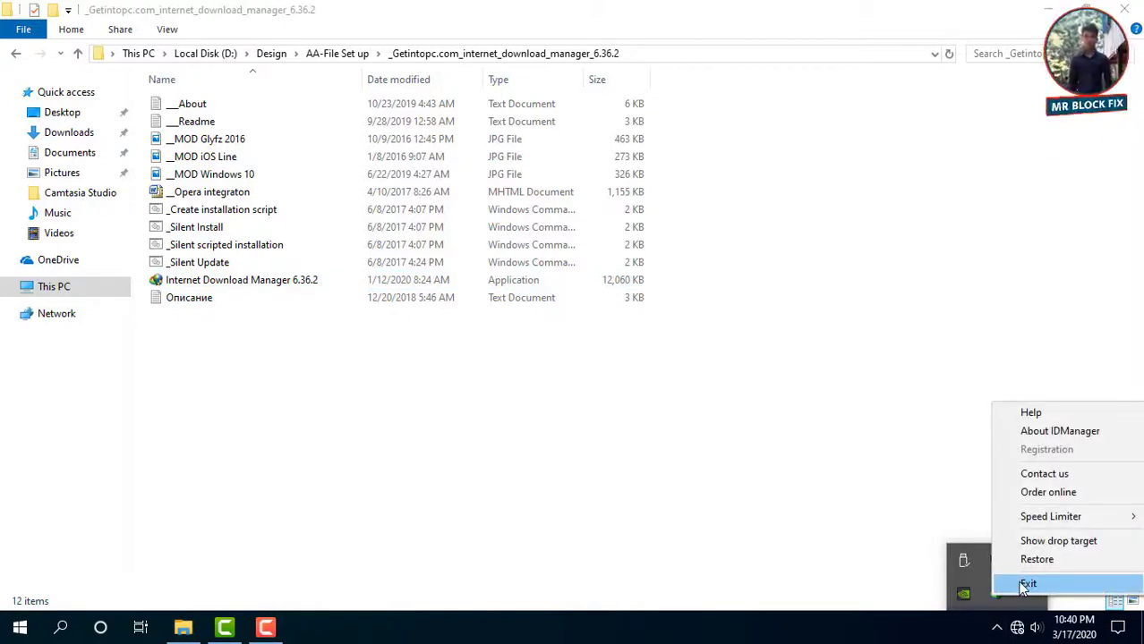
left_click(1026, 585)
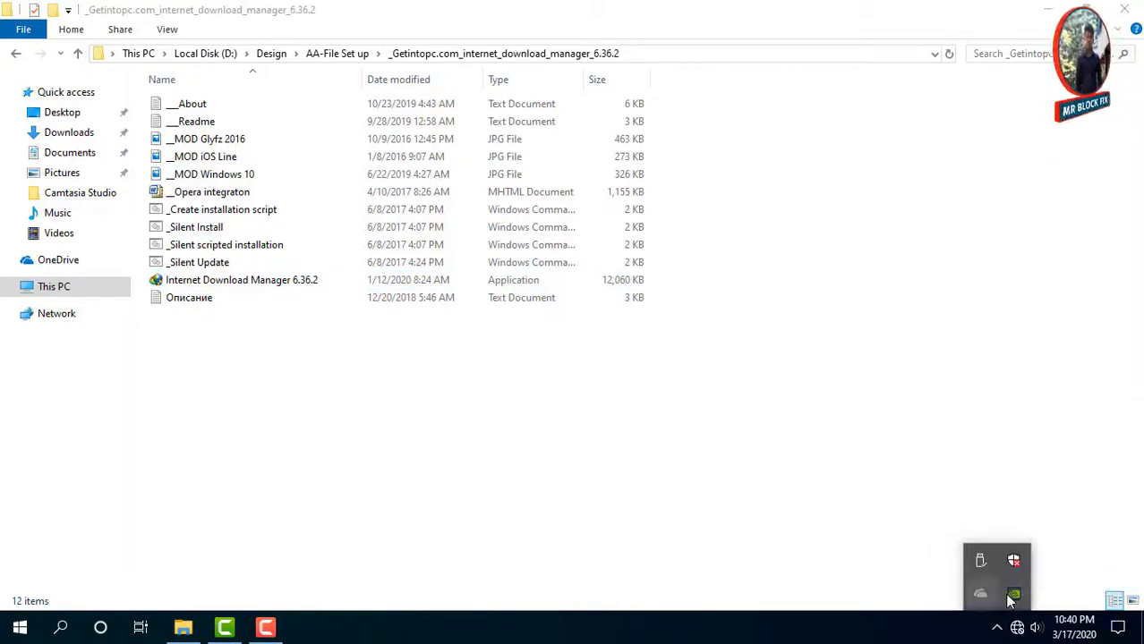
Step: Copy the _Create installation script, _Silent Install, _Silent scripted installation and _Silent Update files from the extracted folder
left_click(241, 215)
left_click(194, 226, "ctrl")
left_click(204, 244, "ctrl")
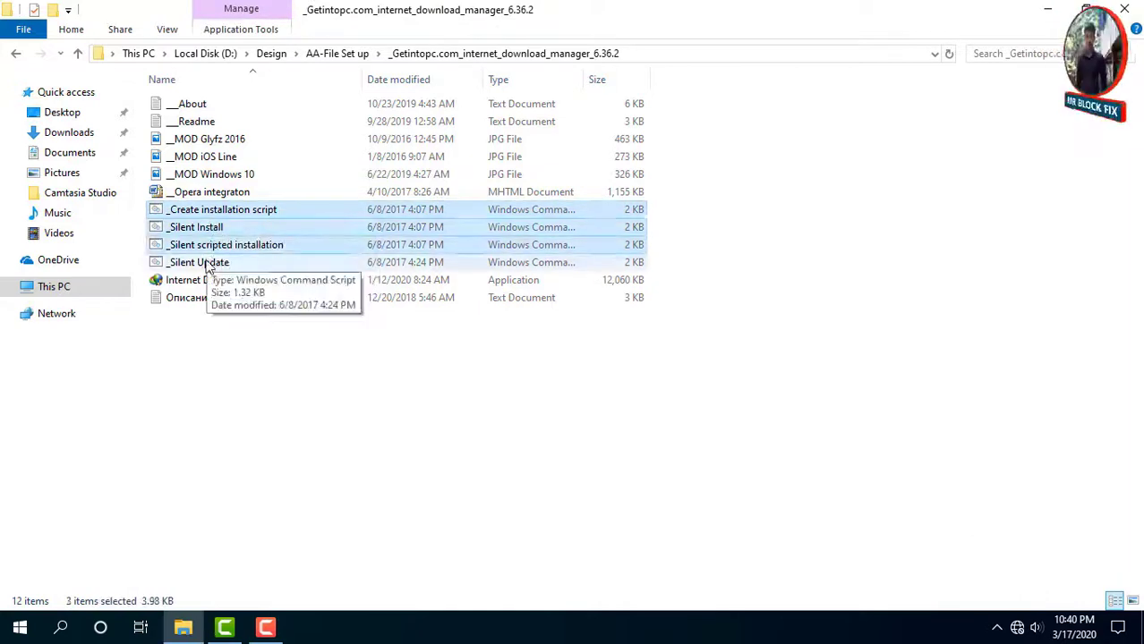
right_click(248, 226)
left_click(302, 504)
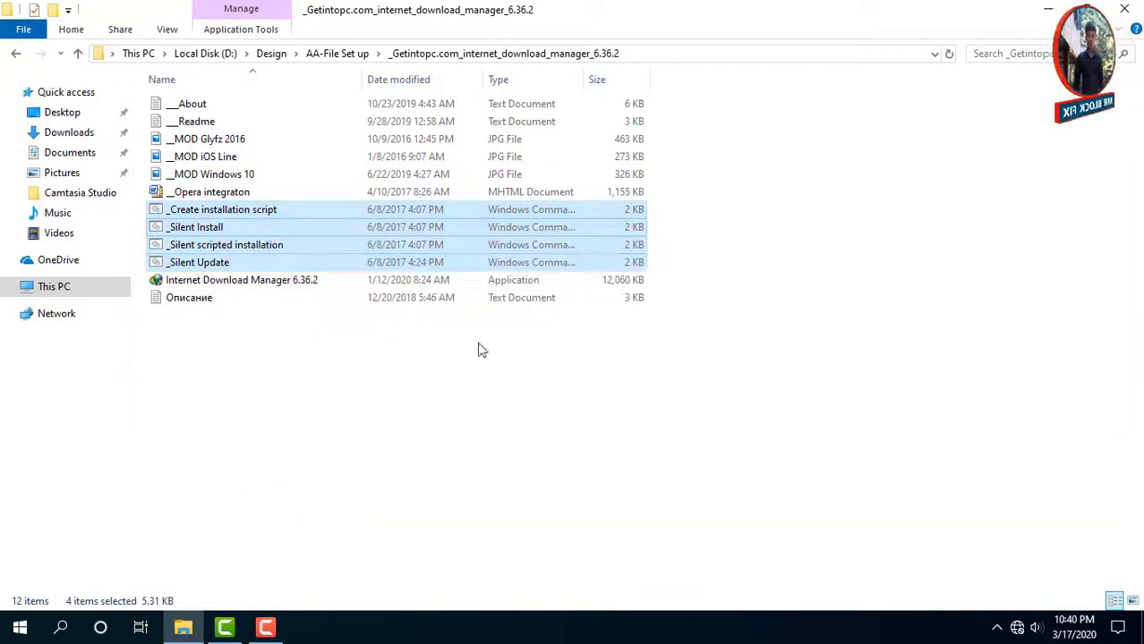
Step: Minimize the folder window and open the file location of the Internet Download Manager desktop shortcut
left_click(1045, 12)
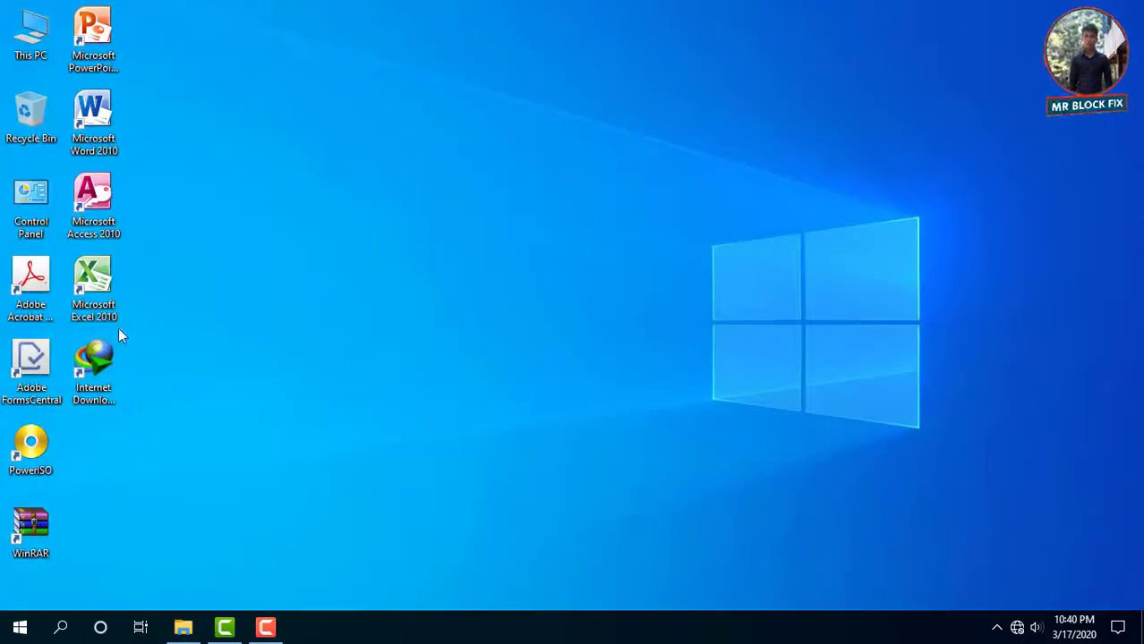
left_click(111, 354)
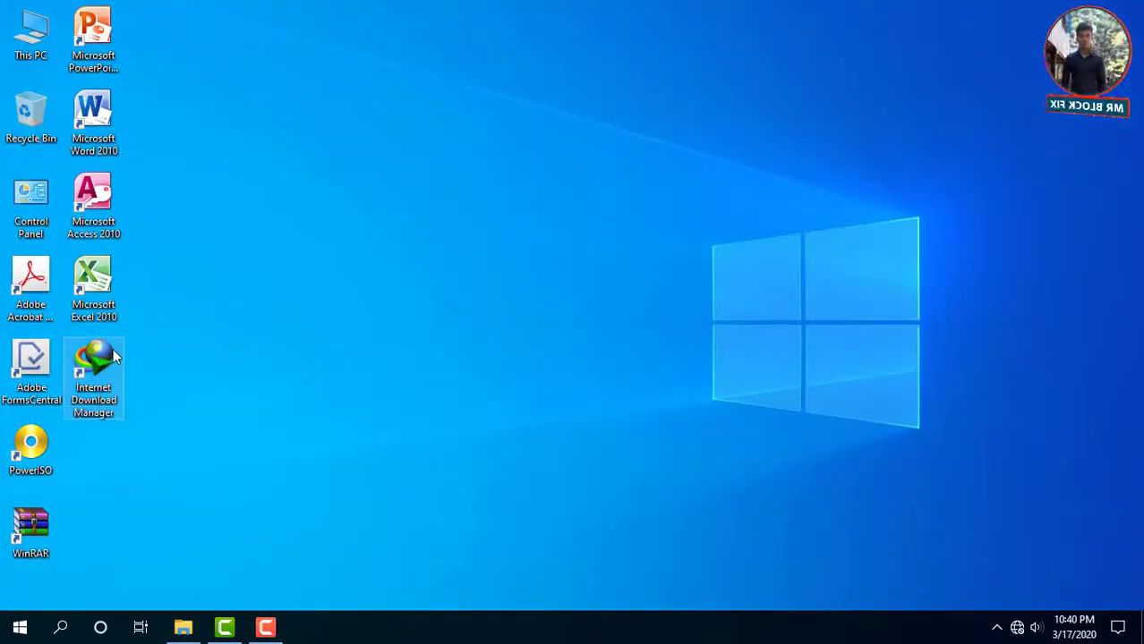
right_click(108, 350)
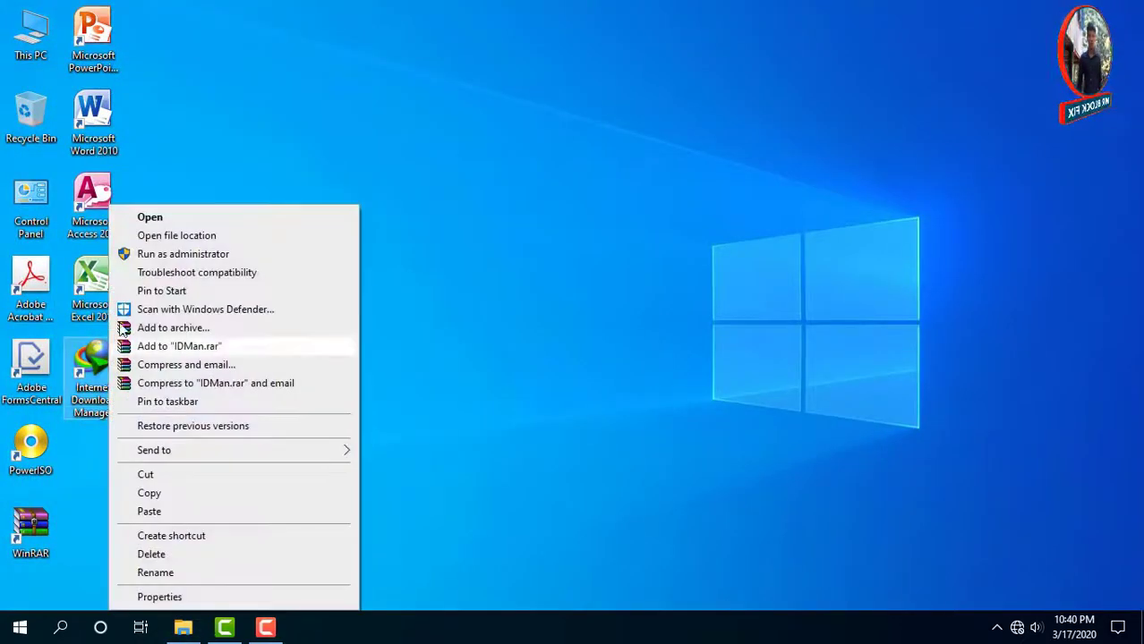
left_click(188, 240)
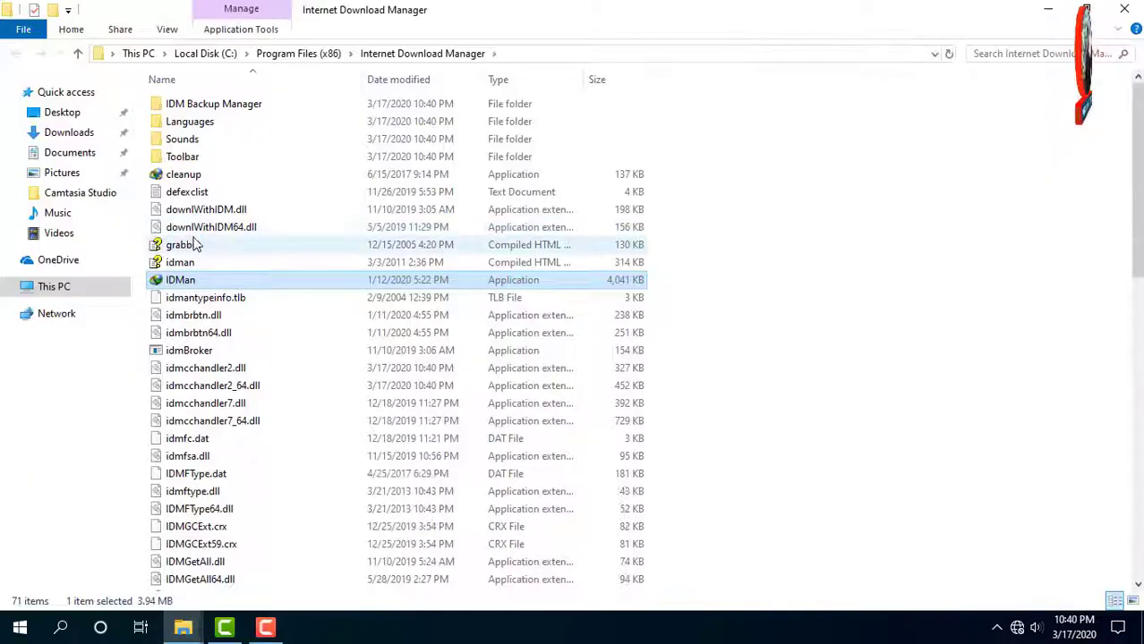
Step: Paste the four copied scripts into the Internet Download Manager program folder with administrator permission and refresh the folder
right_click(869, 230)
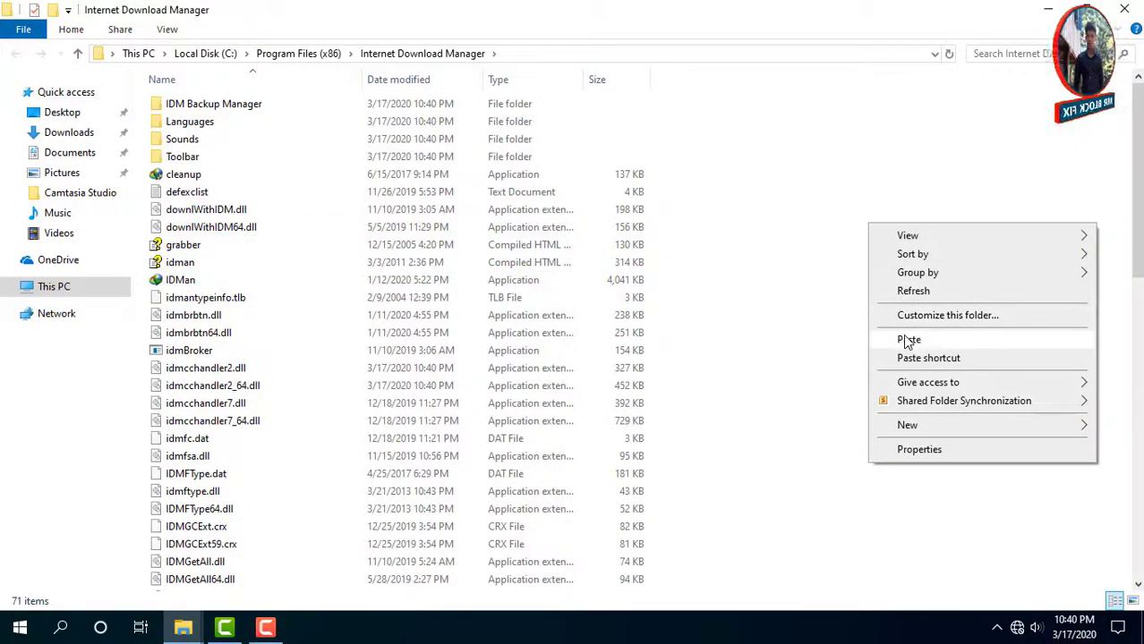
left_click(904, 337)
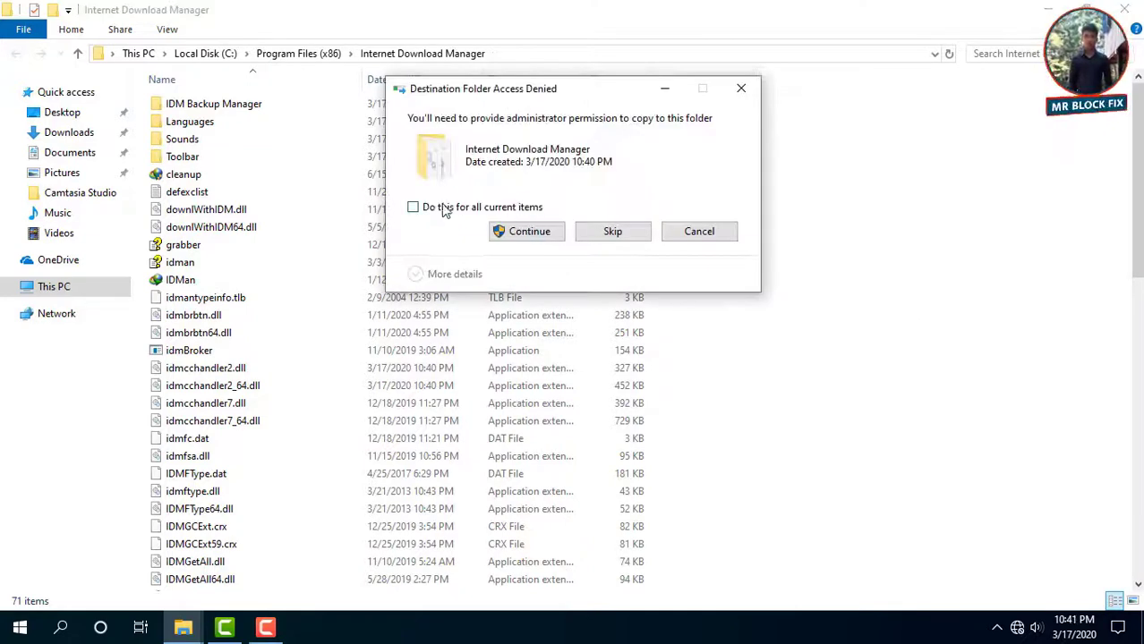
left_click(528, 233)
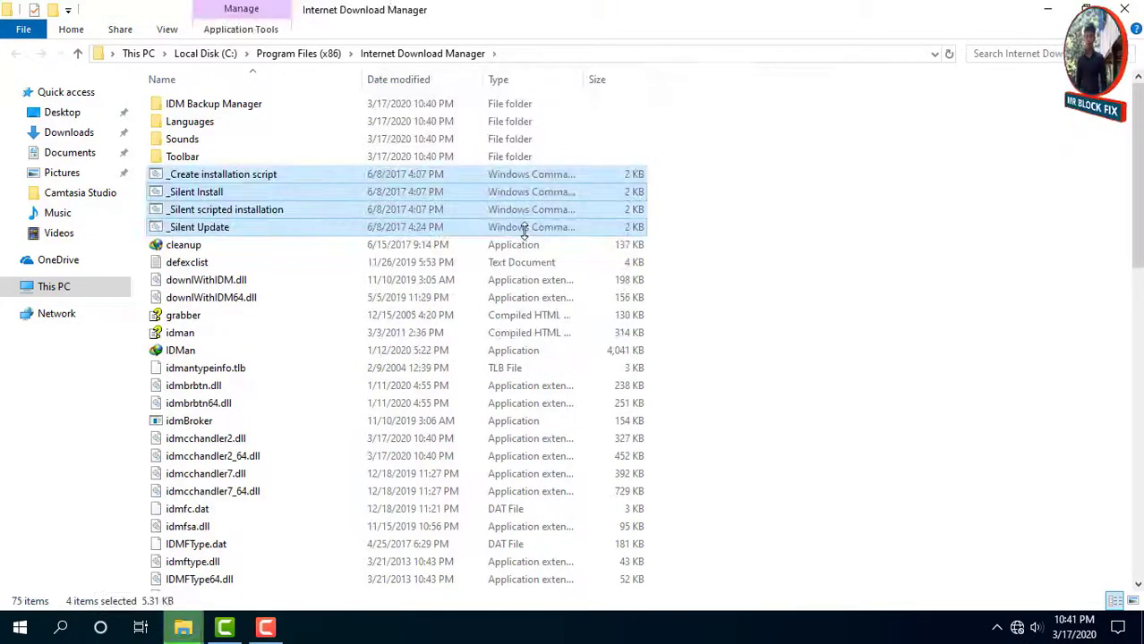
right_click(865, 227)
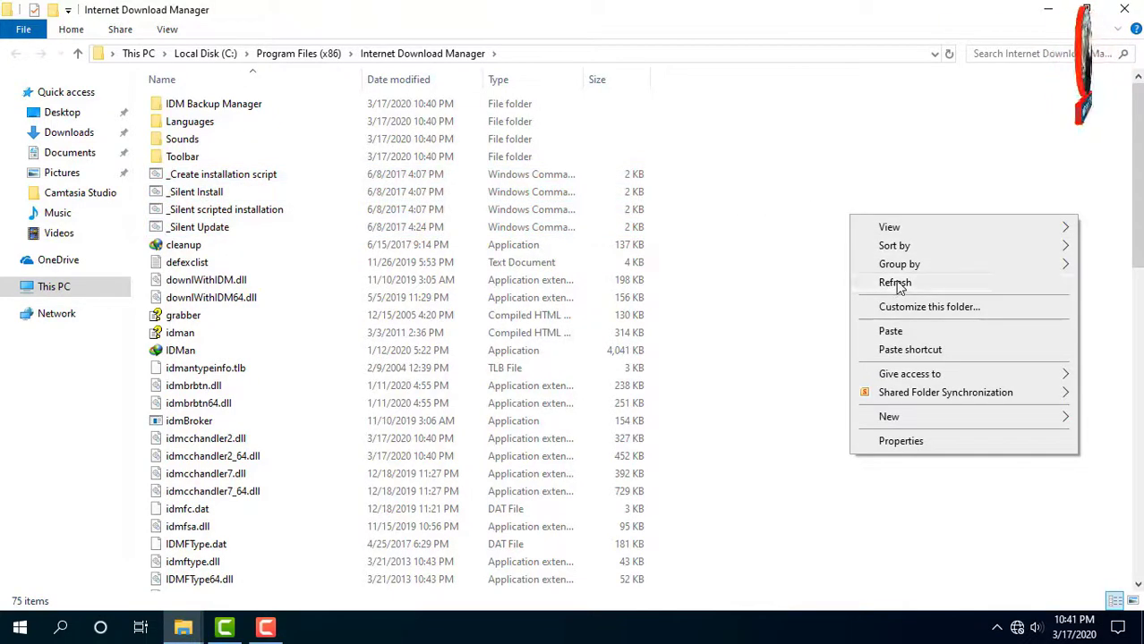
left_click(895, 284)
Step: Run the _Create installation script and _Silent Install scripts in the Internet Download Manager program folder
left_click_drag(144, 173, 215, 238)
left_click(231, 173)
right_click(231, 176)
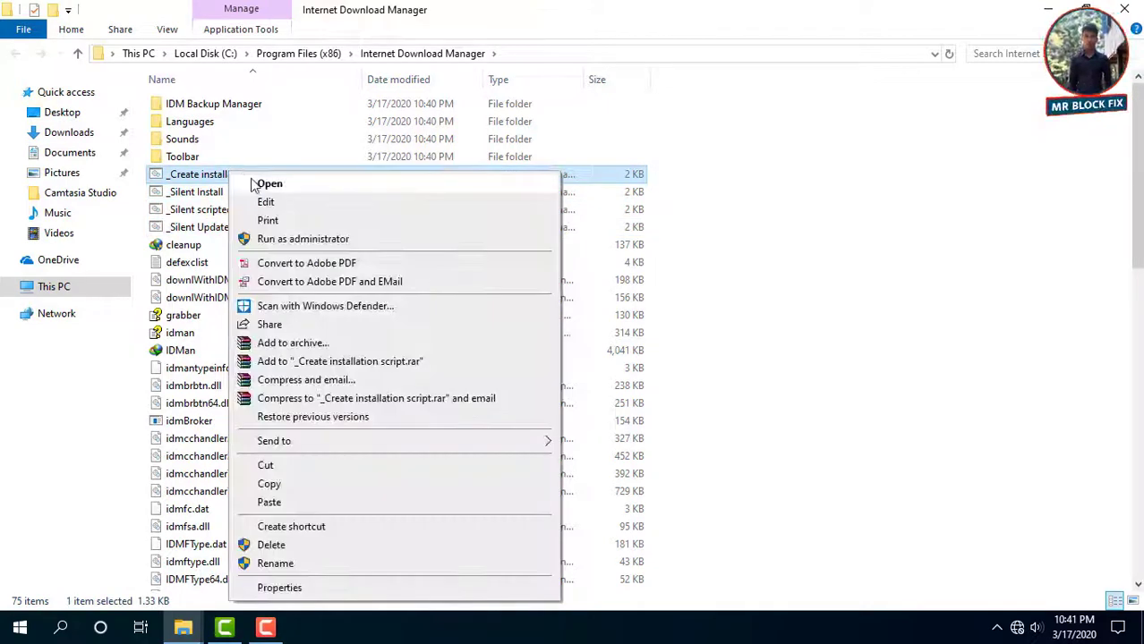
left_click(268, 184)
left_click(222, 194)
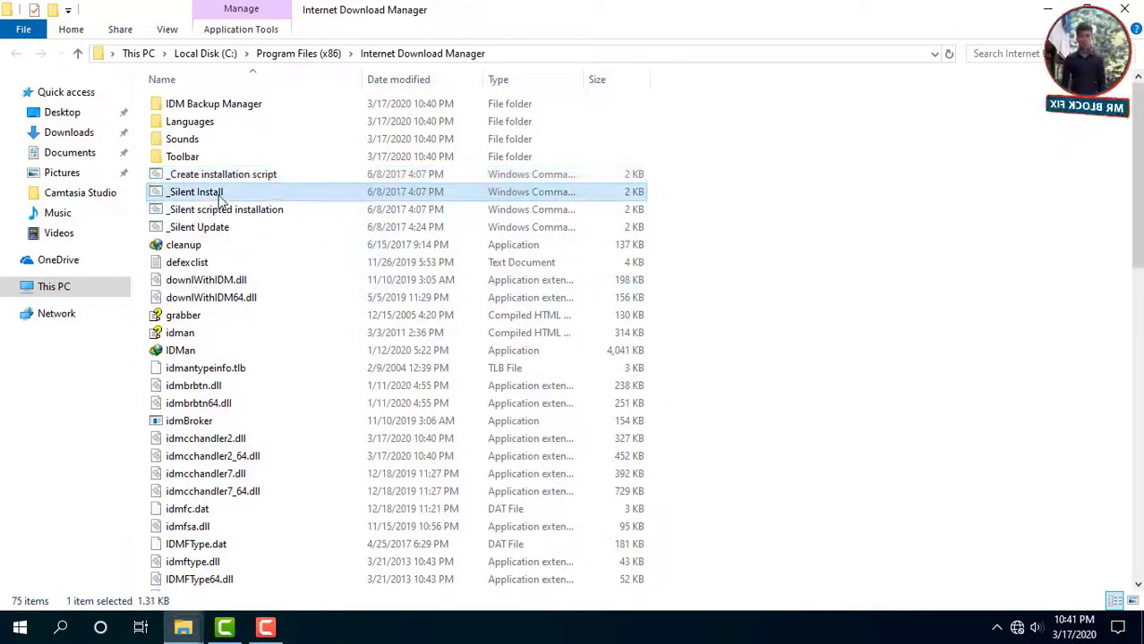
right_click(212, 194)
left_click(247, 192)
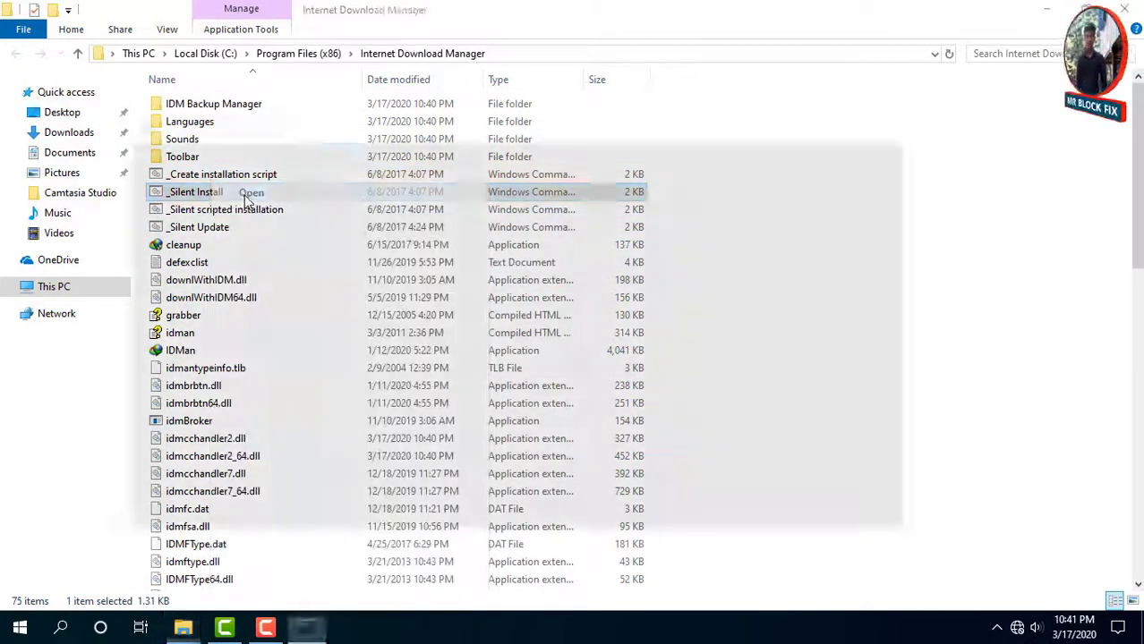
Step: Run the _Silent scripted installation and _Silent Update scripts in the Internet Download Manager program folder
left_click(223, 211)
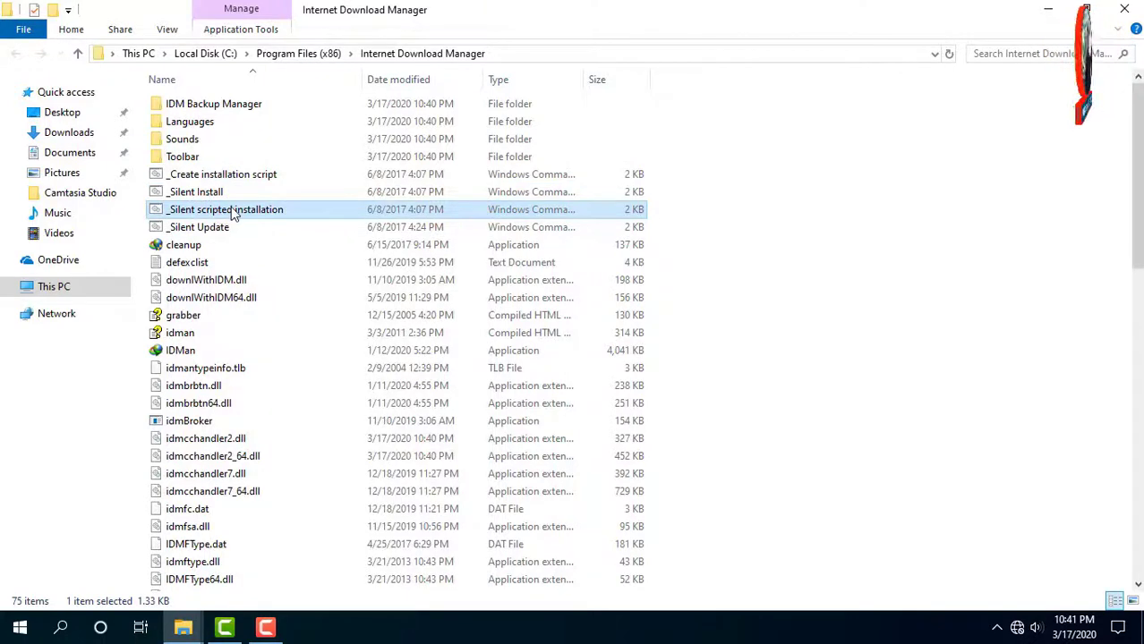
right_click(231, 211)
left_click(268, 193)
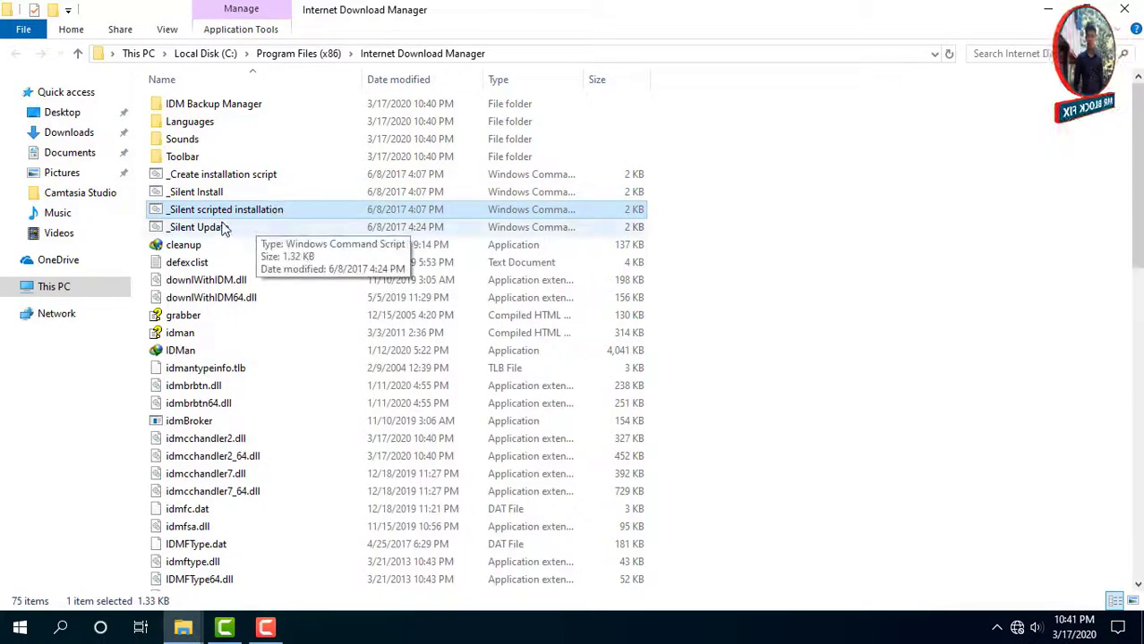
left_click(225, 230)
right_click(277, 234)
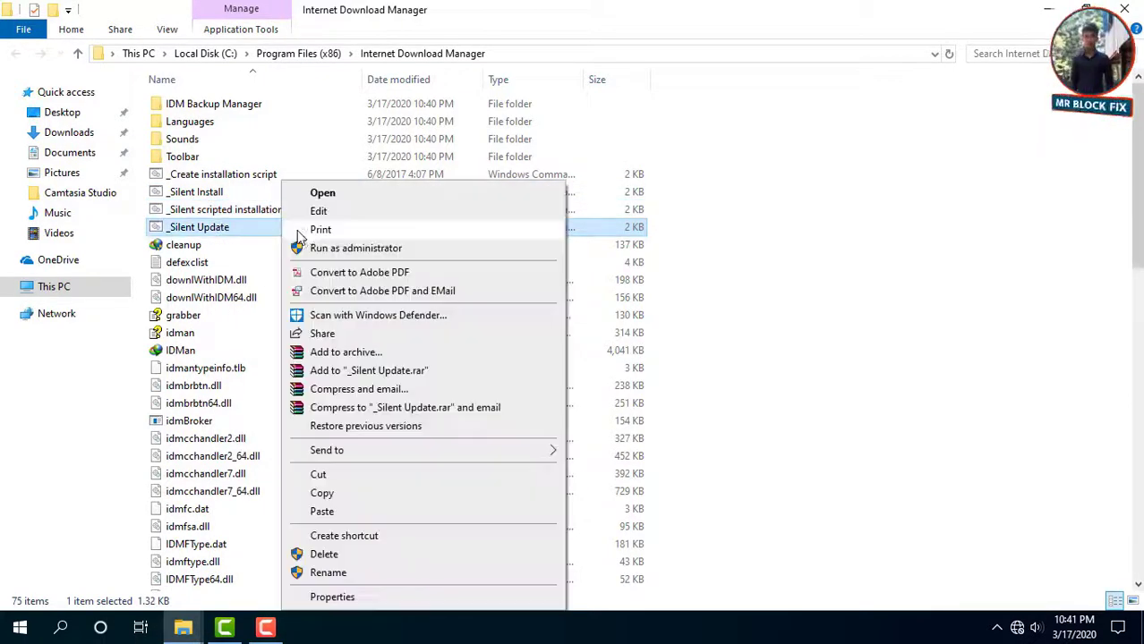
left_click(322, 190)
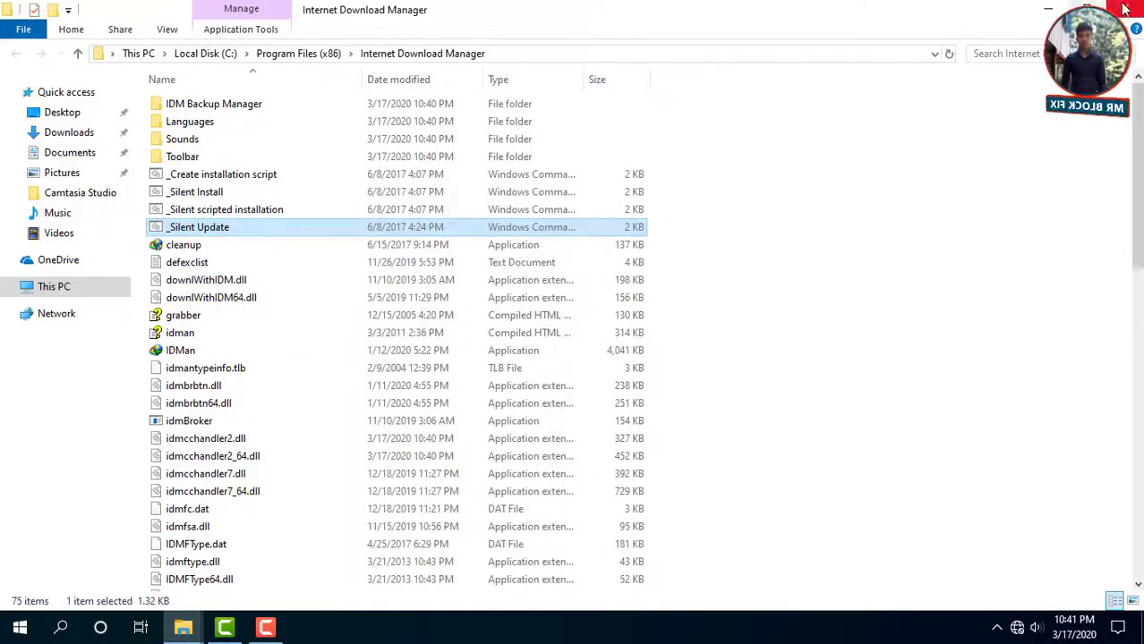
Step: Close the Internet Download Manager program folder and refresh the desktop
left_click(1125, 8)
right_click(292, 194)
left_click(324, 251)
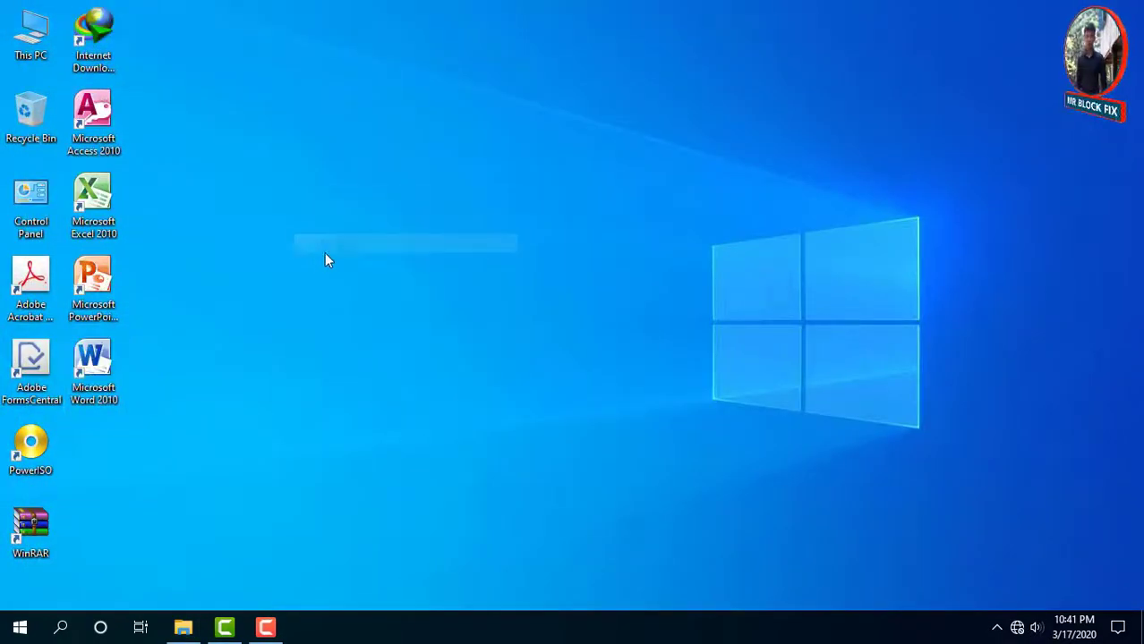
Step: Open Internet Download Manager from its desktop shortcut, maximize its window to check the program, and close it
right_click(94, 32)
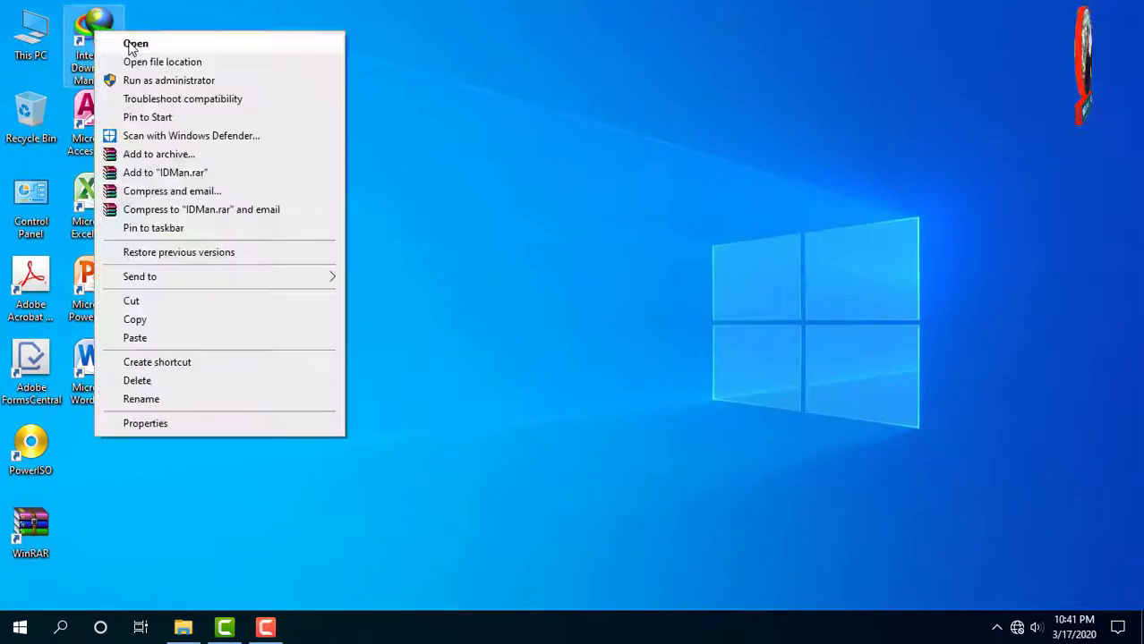
left_click(137, 42)
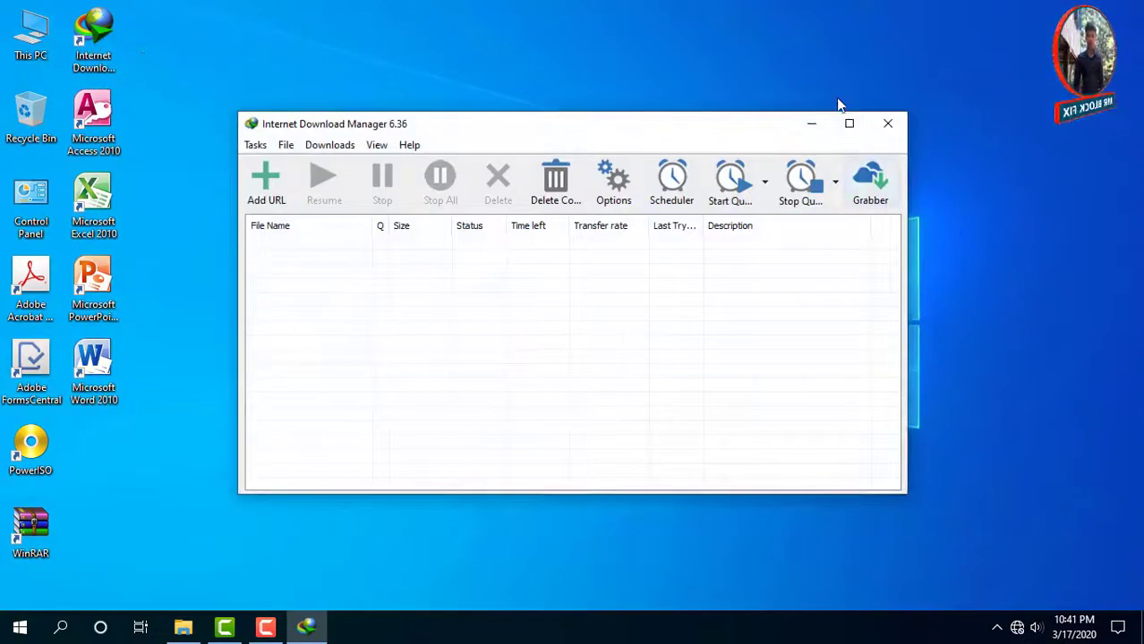
left_click(849, 125)
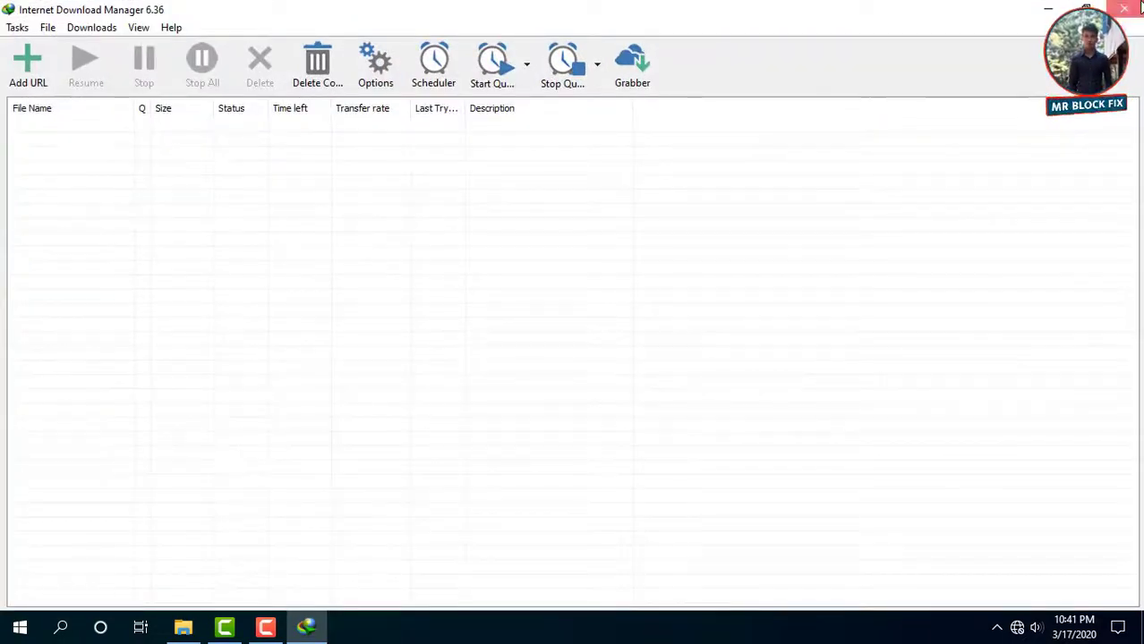
left_click(1137, 8)
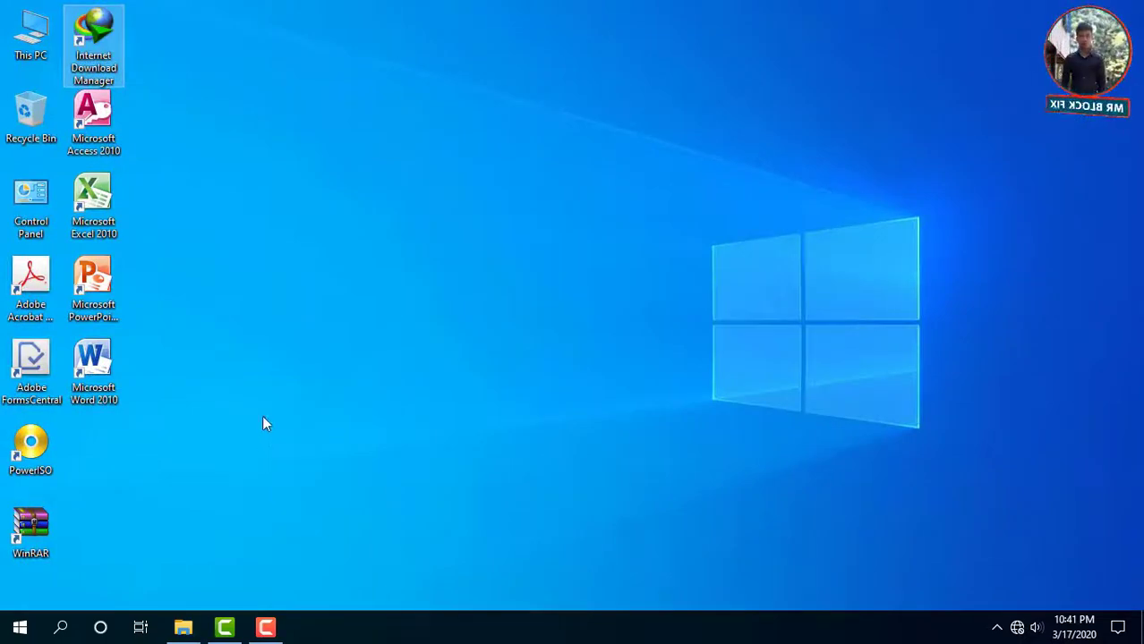
Step: Run install_flash_player_21_plugin from the AA-File Set up folder as administrator
left_click(183, 627)
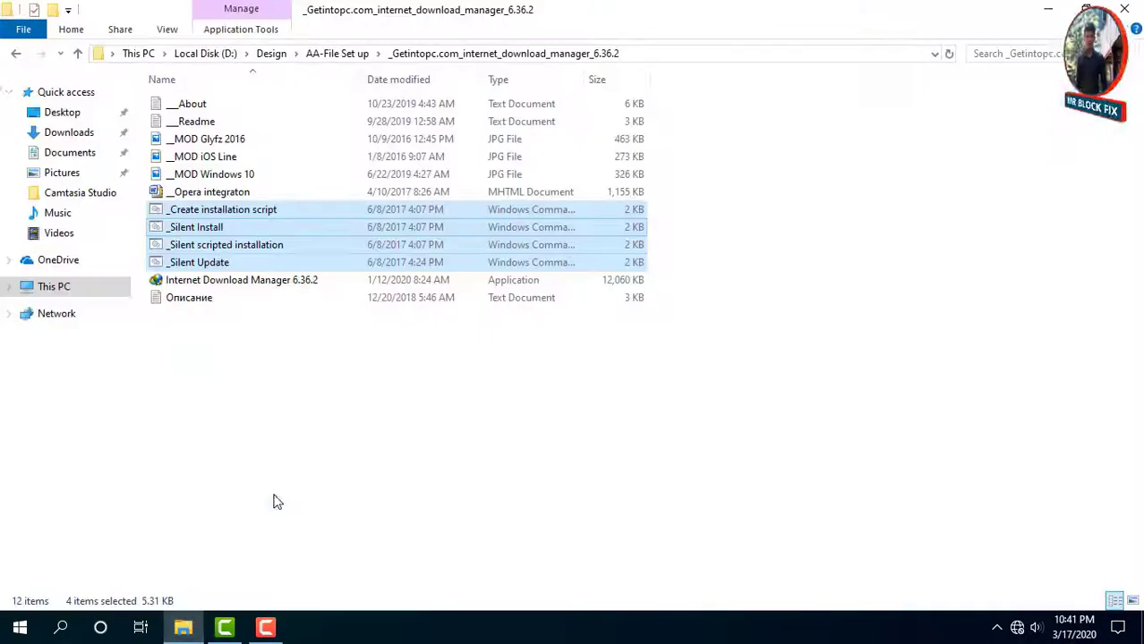
left_click(312, 55)
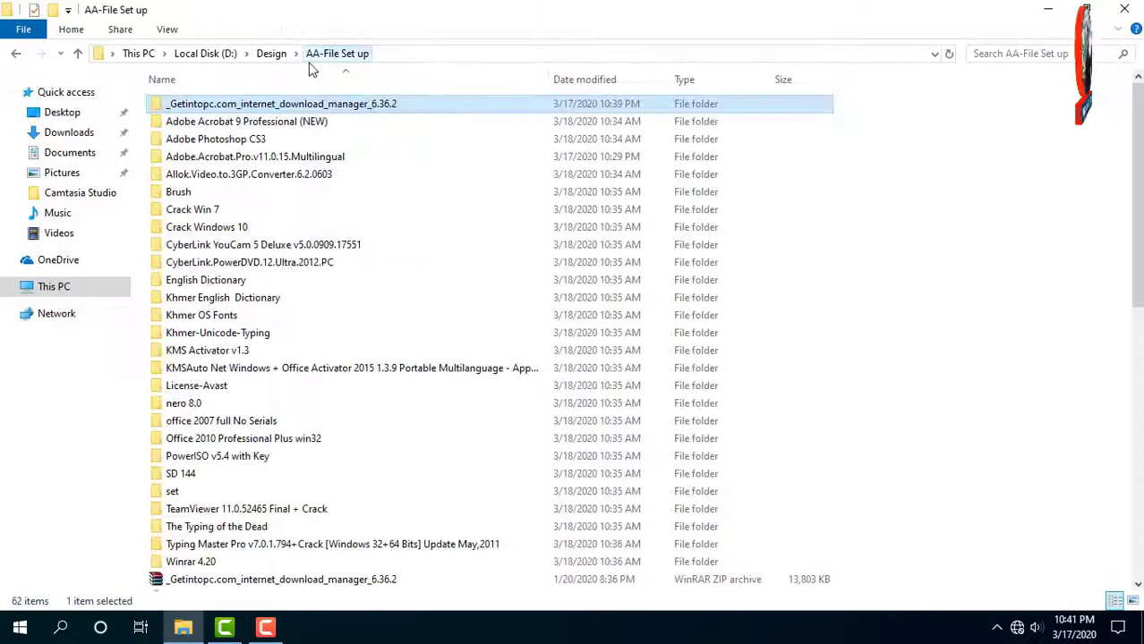
scroll(358, 379, "down", 4)
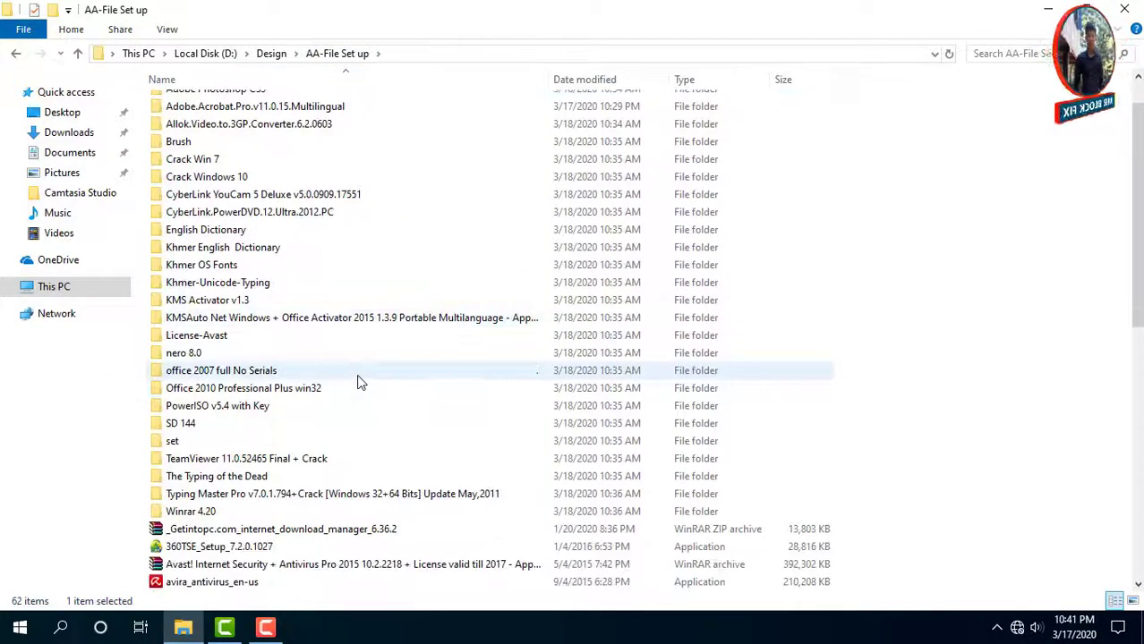
scroll(358, 381, "down", 1)
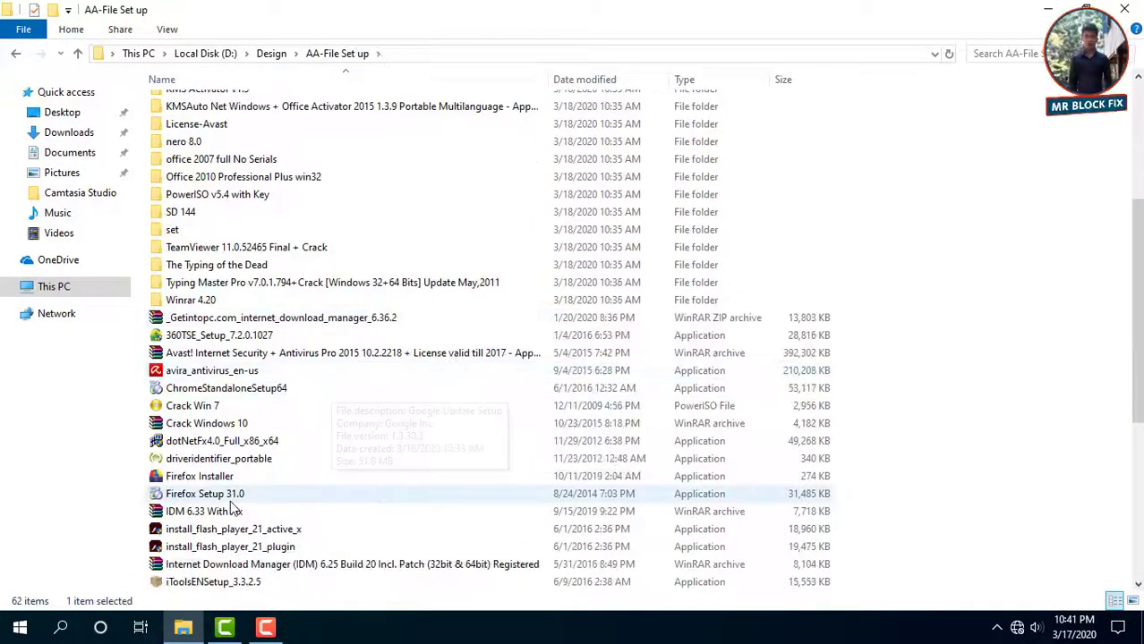
scroll(234, 497, "down", 1)
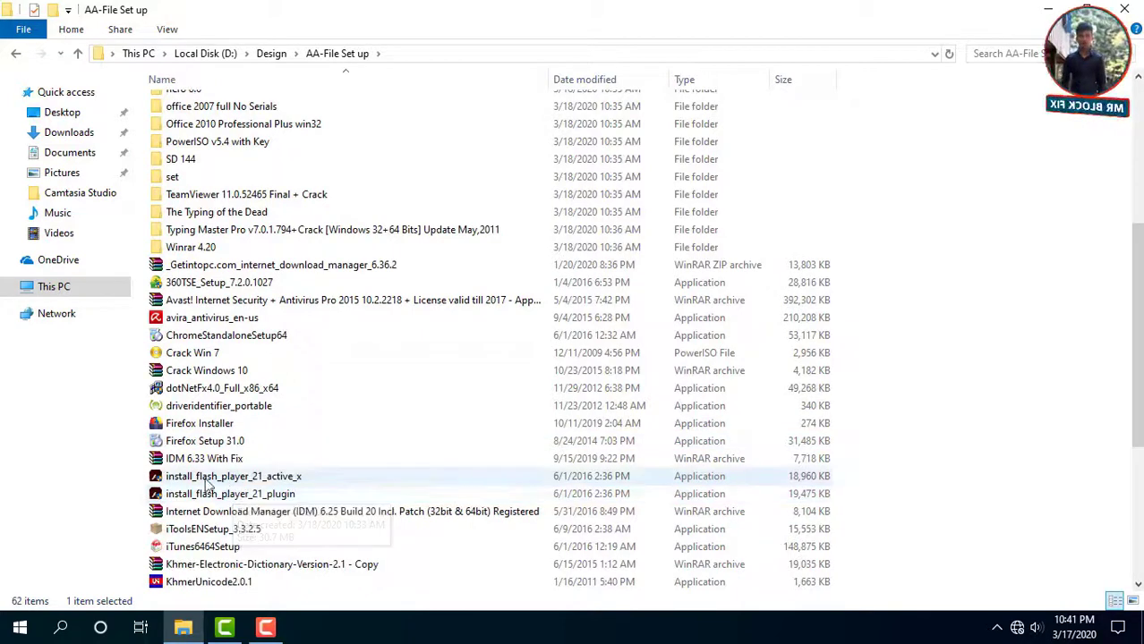
left_click(230, 501)
right_click(252, 503)
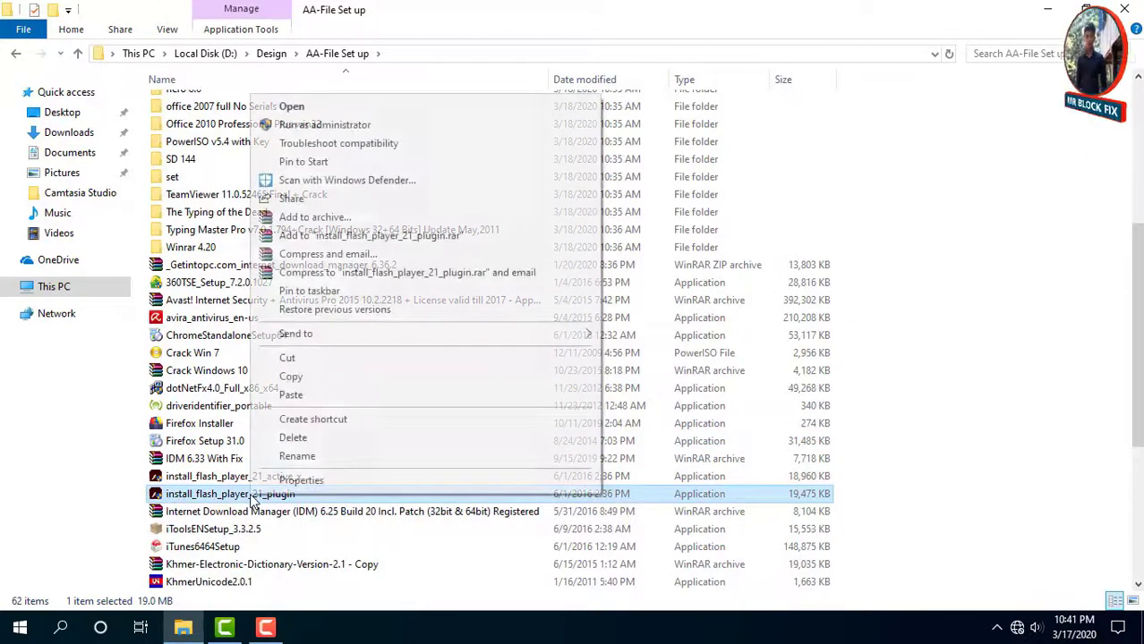
left_click(299, 127)
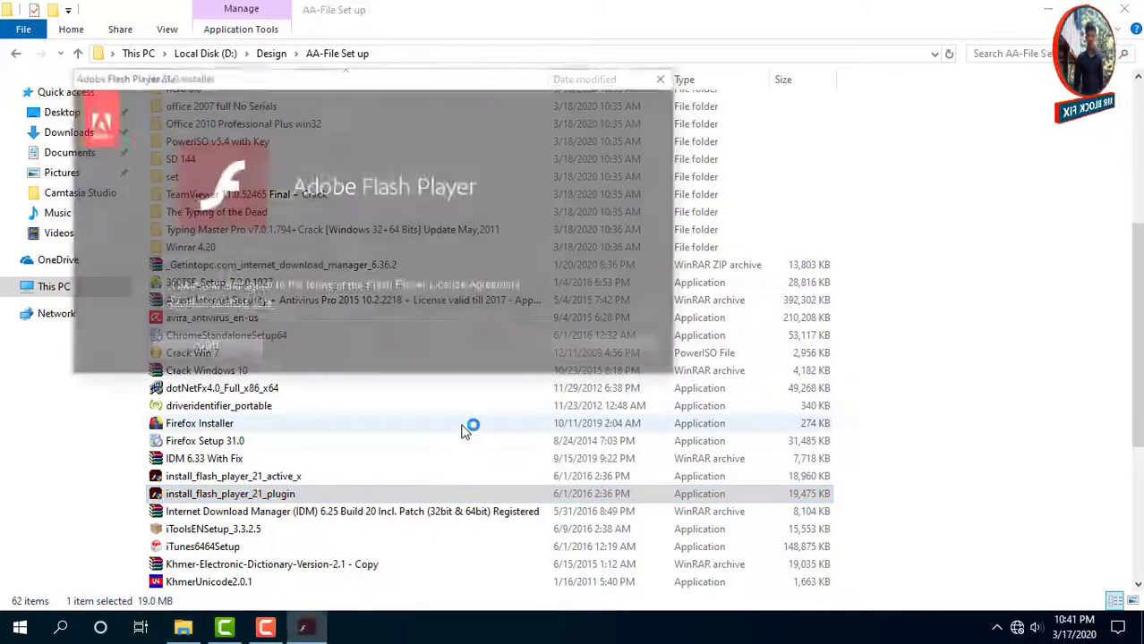
Step: Accept the Flash Player license agreement and install it, keeping the option that allows Adobe to install updates
left_click(156, 286)
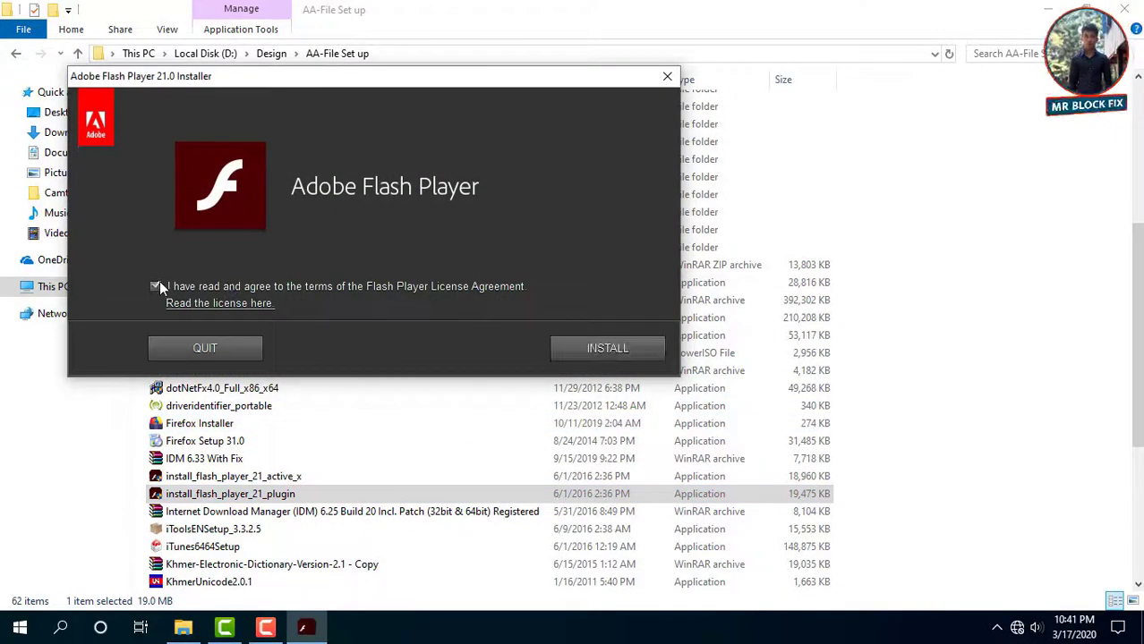
left_click(589, 347)
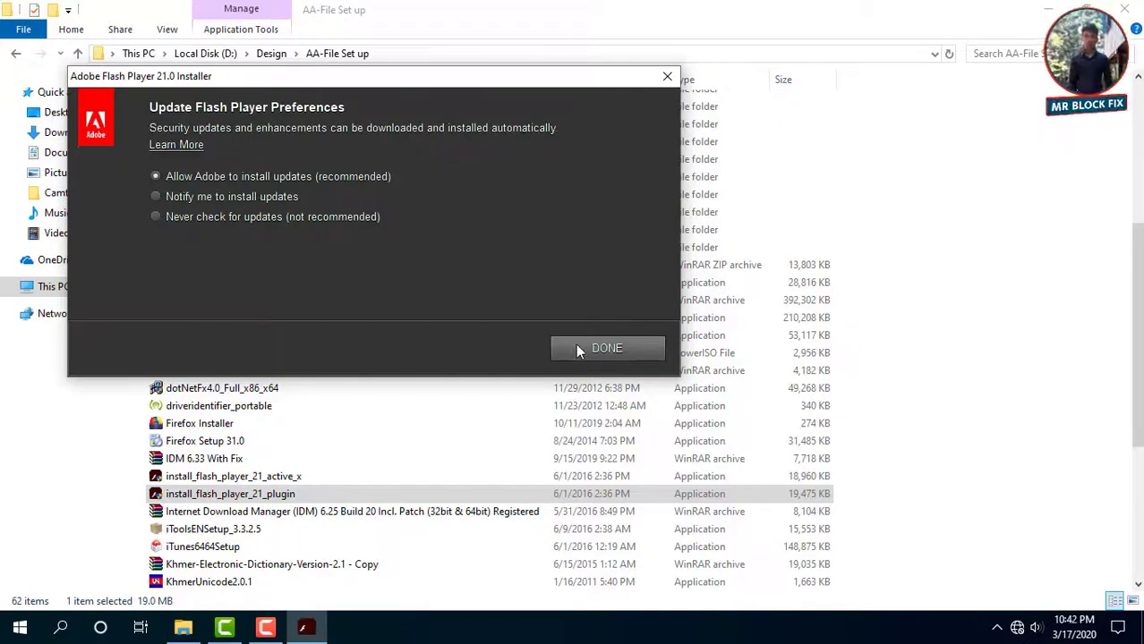
left_click(577, 349)
Step: Run the KhmerUnicode2.0.1 installer in the AA-File Set up folder as administrator
scroll(242, 452, "down", 1)
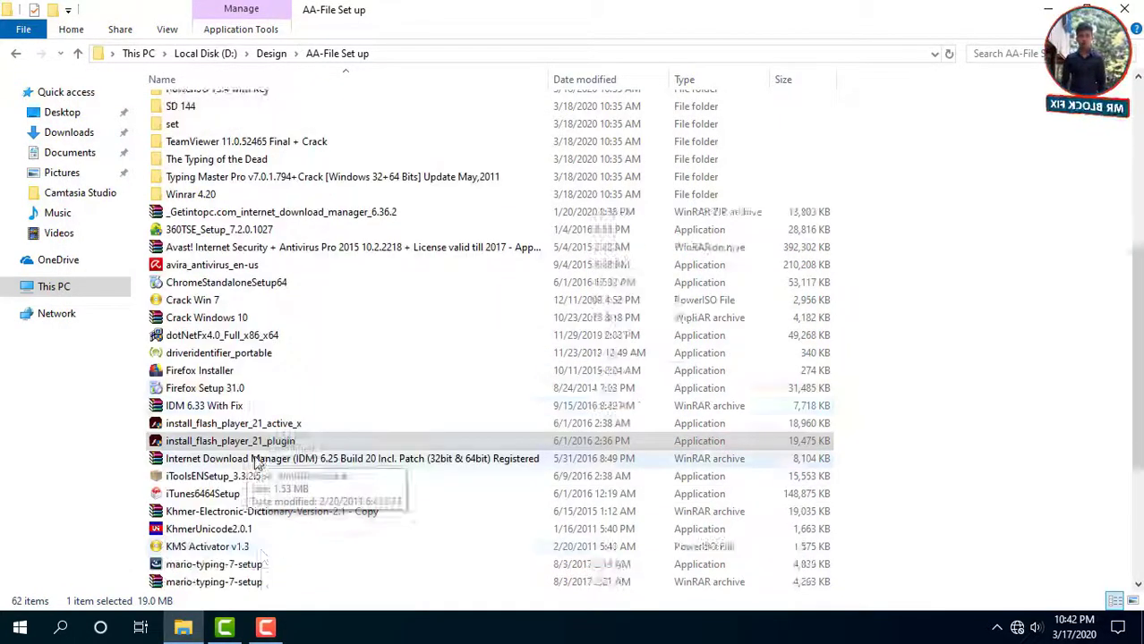
left_click(202, 428)
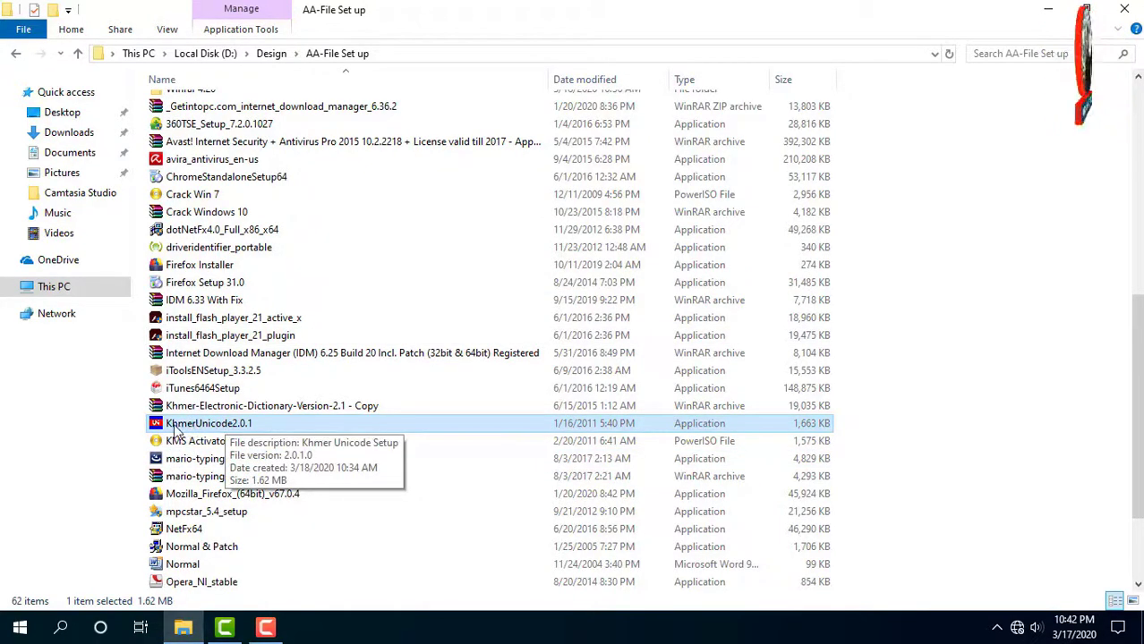
right_click(318, 424)
left_click(306, 426)
left_click(364, 415)
right_click(360, 415)
key("Escape")
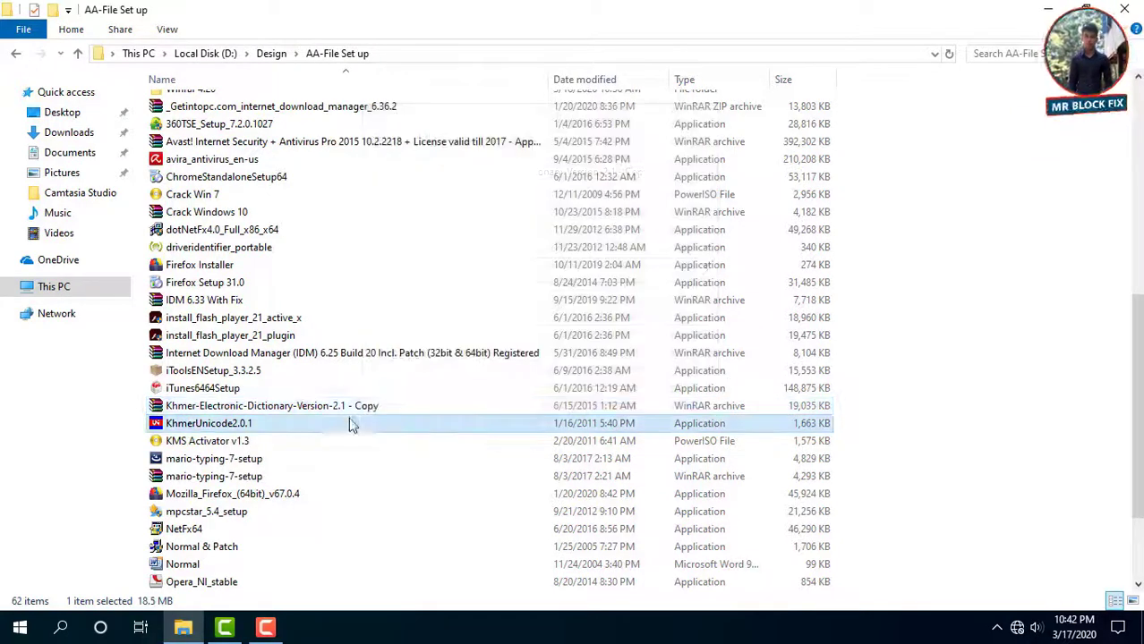
right_click(390, 421)
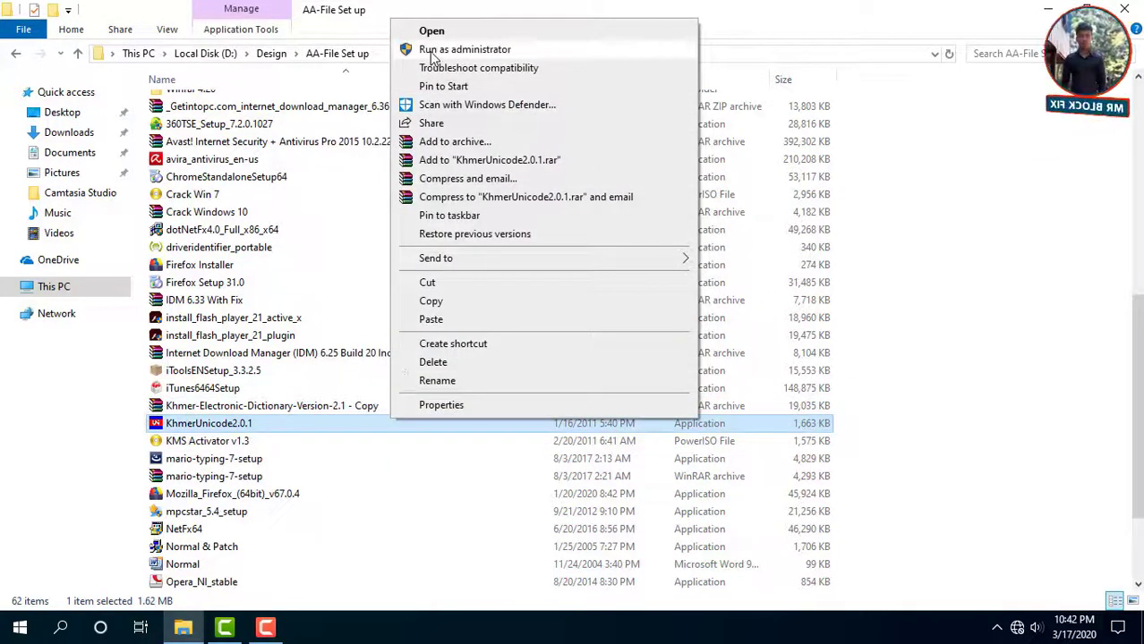
left_click(447, 49)
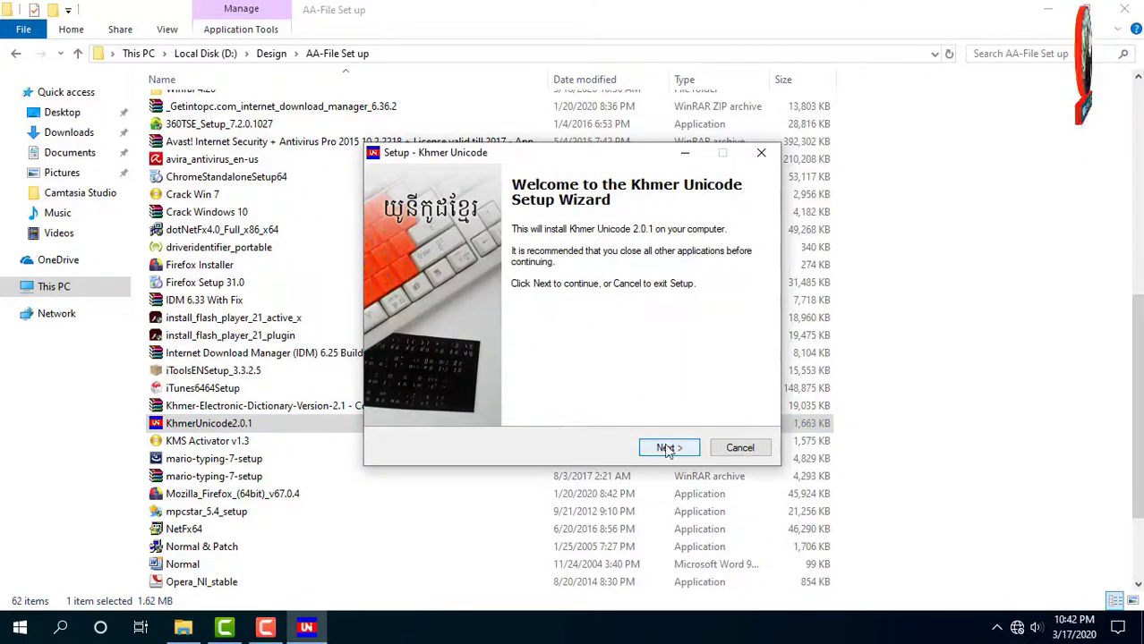
Step: Install Khmer Unicode 2.0.1 in its default Program Files (x86) folder, finish the setup, and refresh the folder
left_click(668, 449)
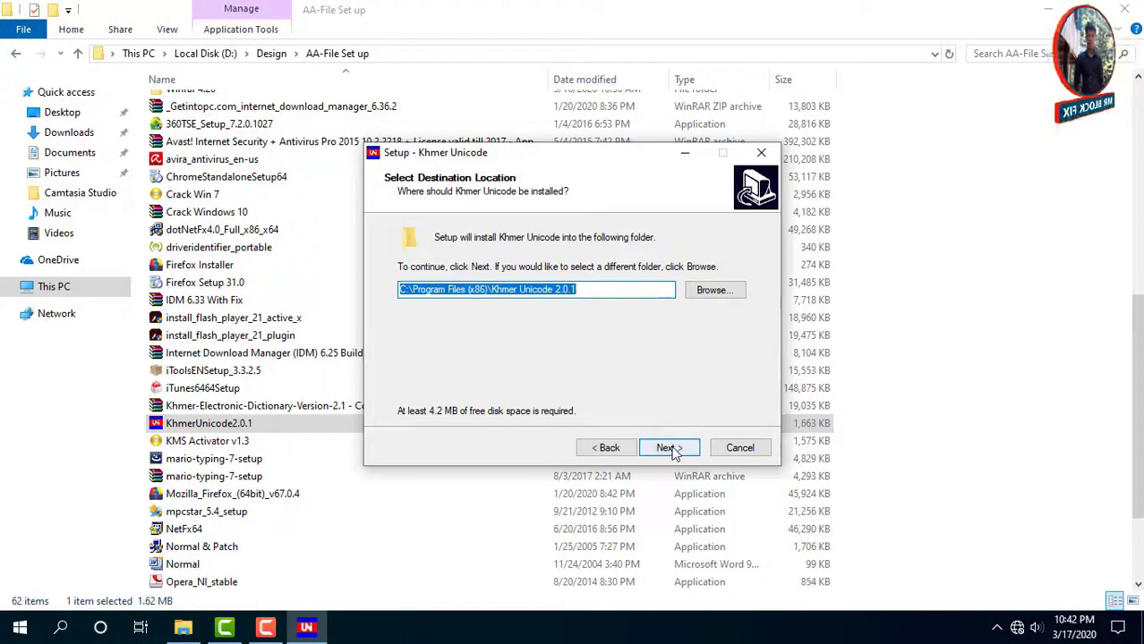
left_click(669, 449)
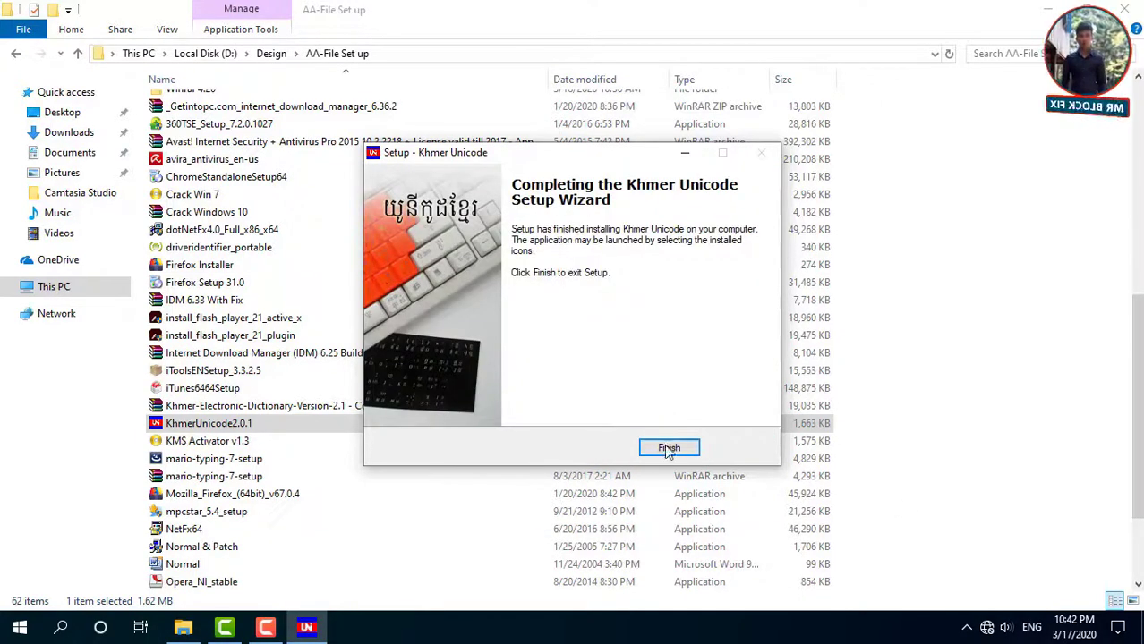
left_click(669, 449)
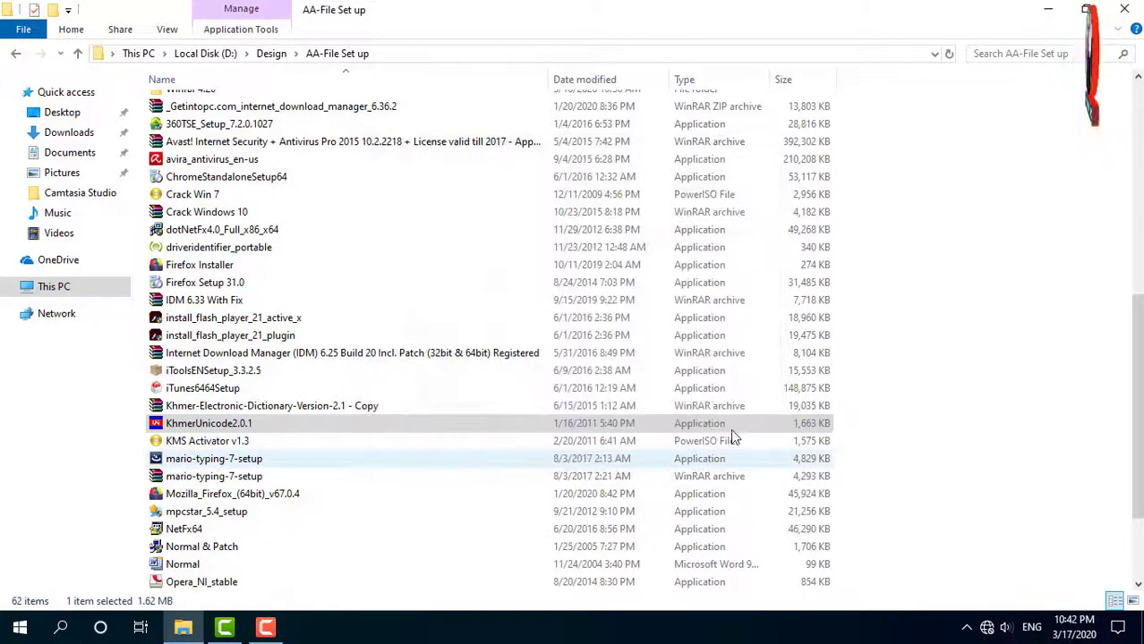
right_click(955, 286)
left_click(971, 348)
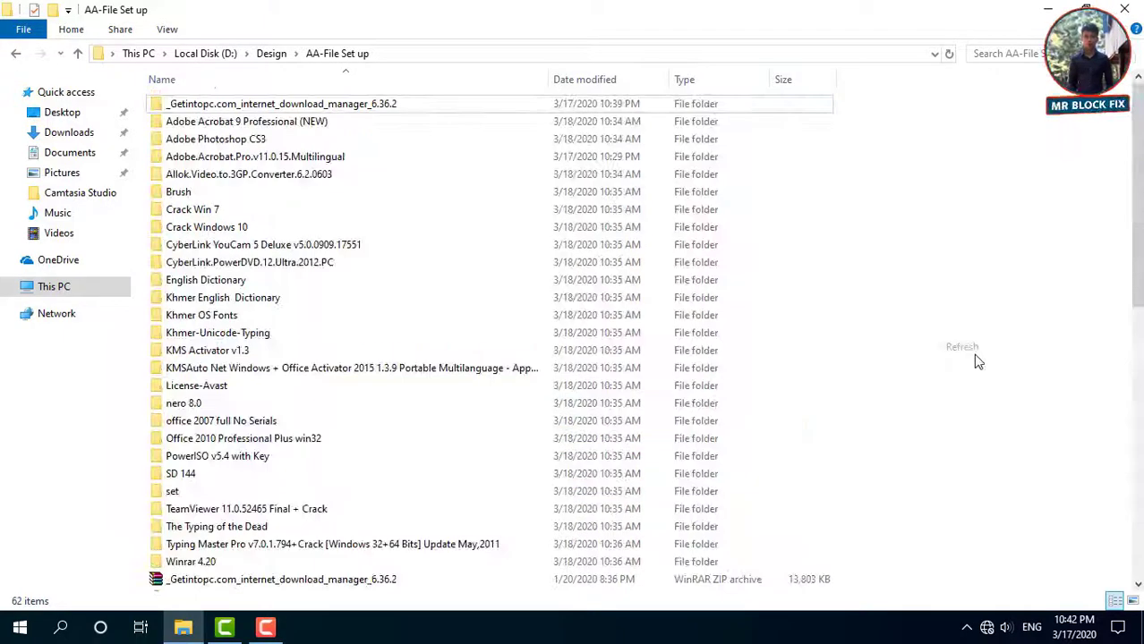
Step: Remove Català from the preferred languages in the Windows language preferences and close Settings
left_click(1032, 627)
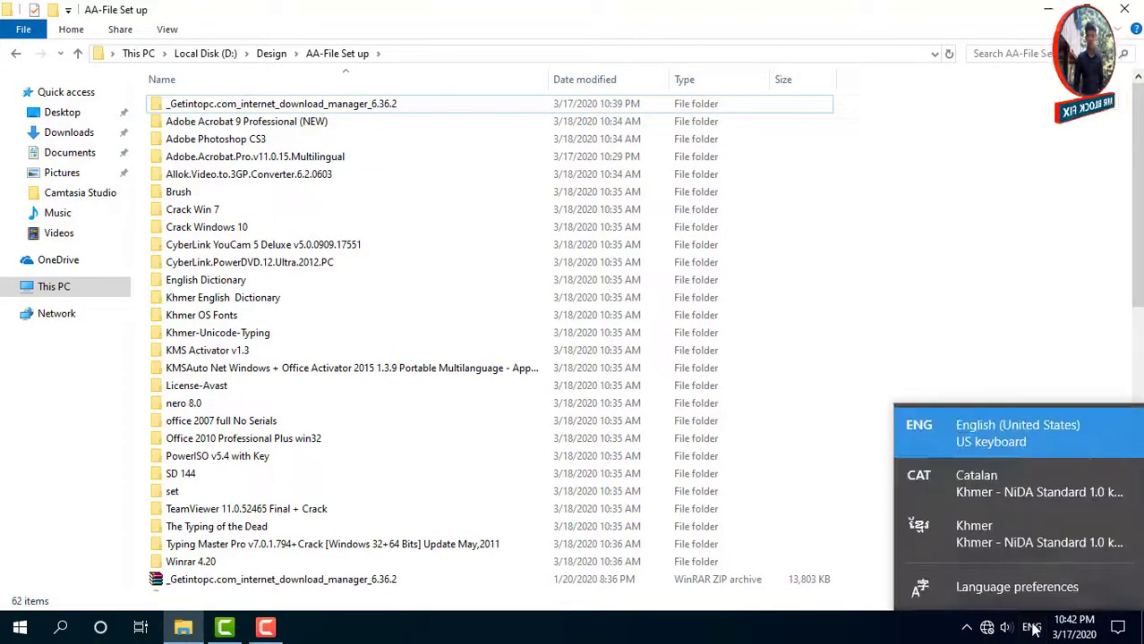
left_click(1032, 627)
left_click(1032, 628)
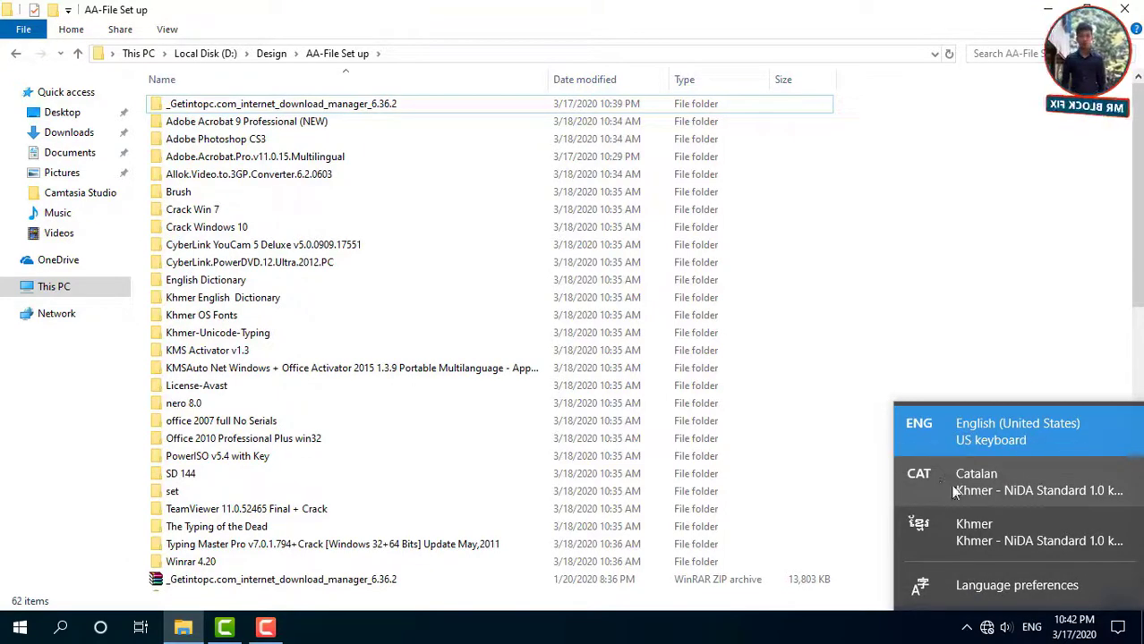
left_click(1034, 590)
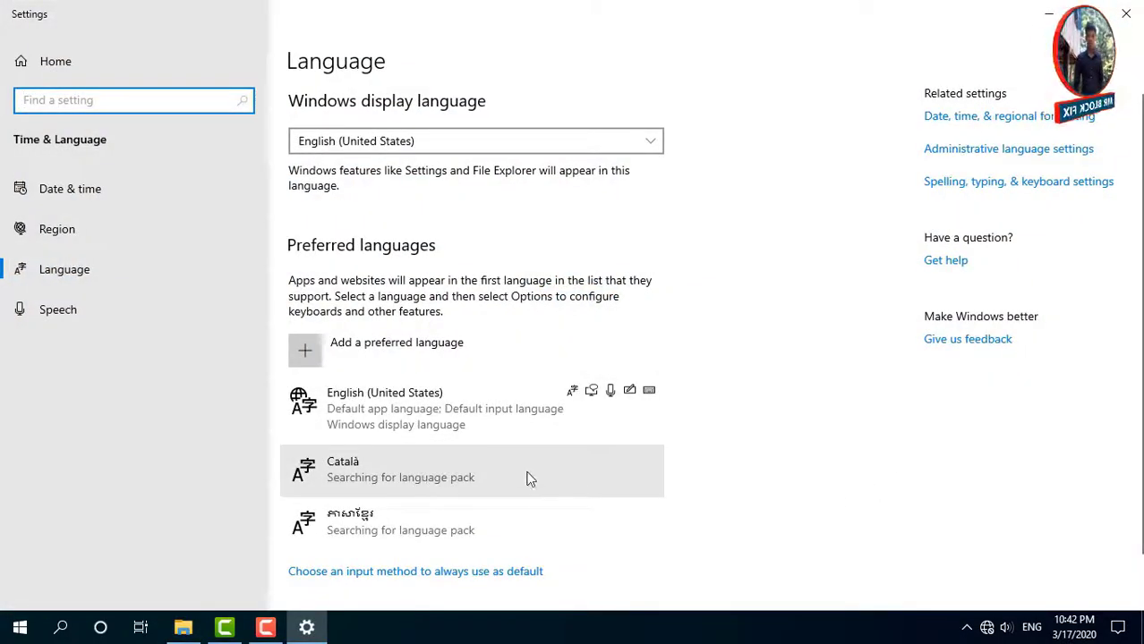
left_click(474, 478)
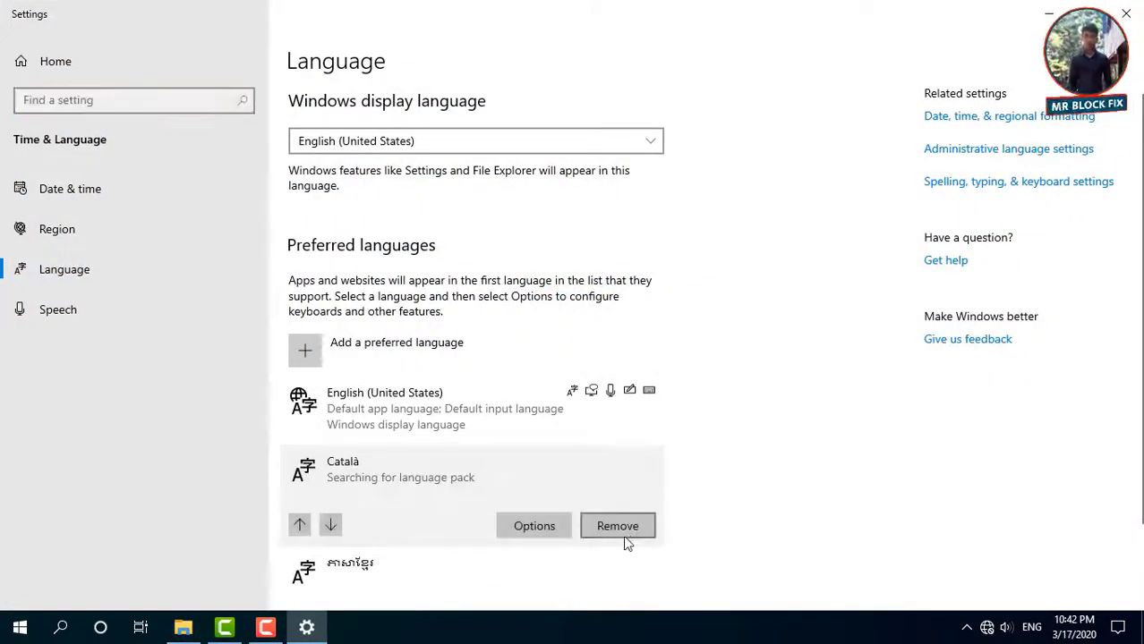
left_click(618, 525)
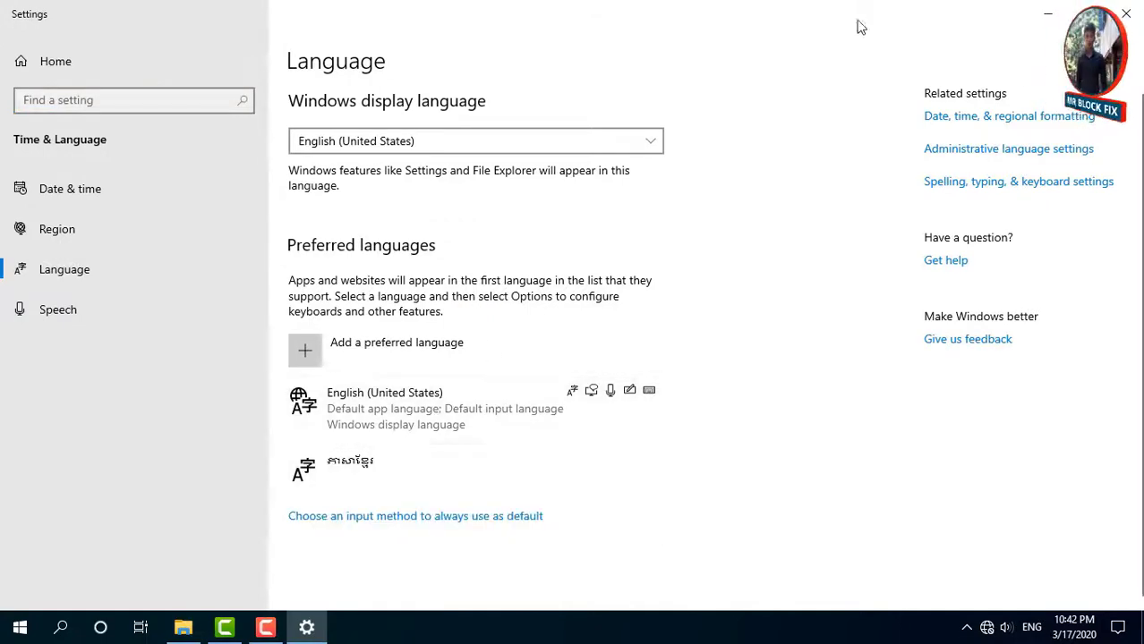
left_click(1126, 12)
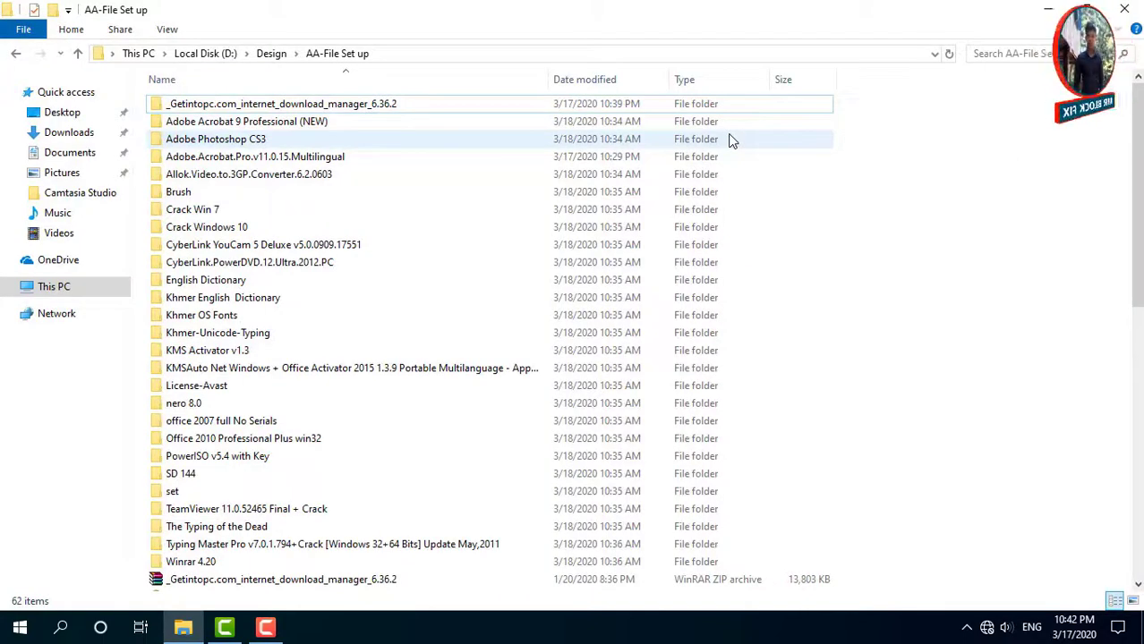
Step: Run the Mozilla_Firefox_(64bit)_v67.0.4 installer in the AA-File Set up folder as administrator
scroll(564, 409, "down", 3)
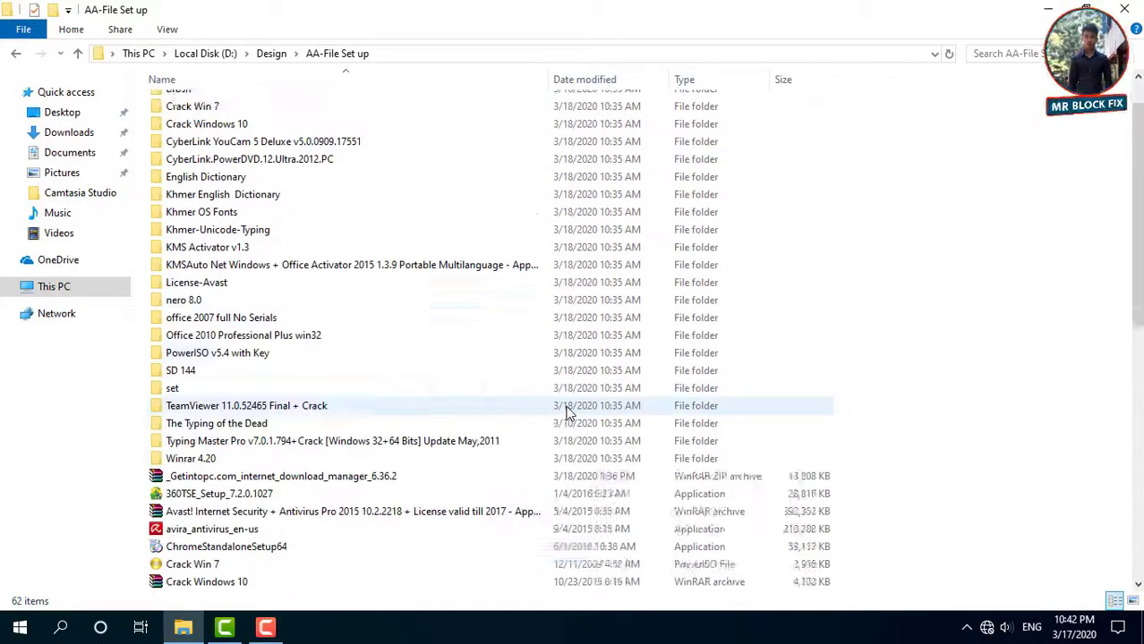
scroll(565, 413, "up", 1)
scroll(566, 414, "down", 9)
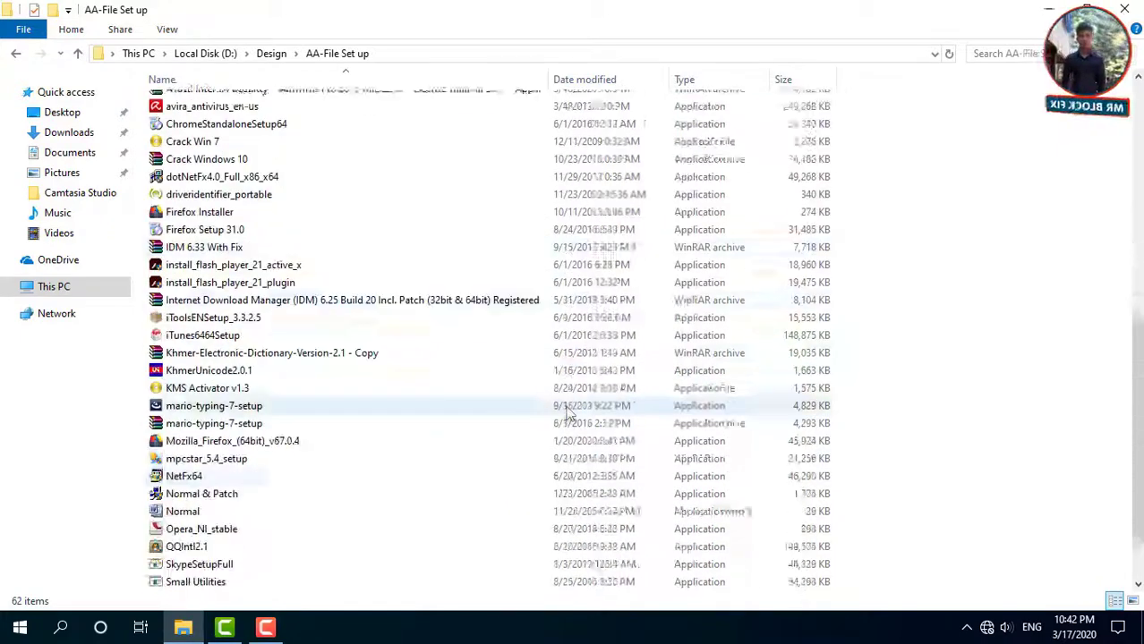
left_click(353, 496)
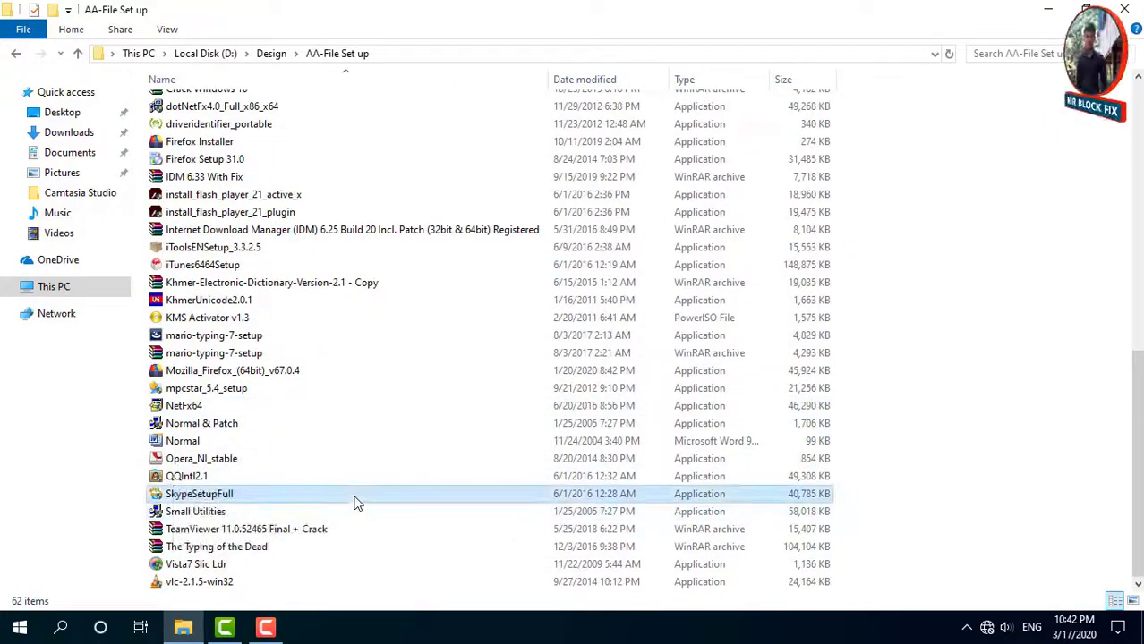
left_click(255, 373)
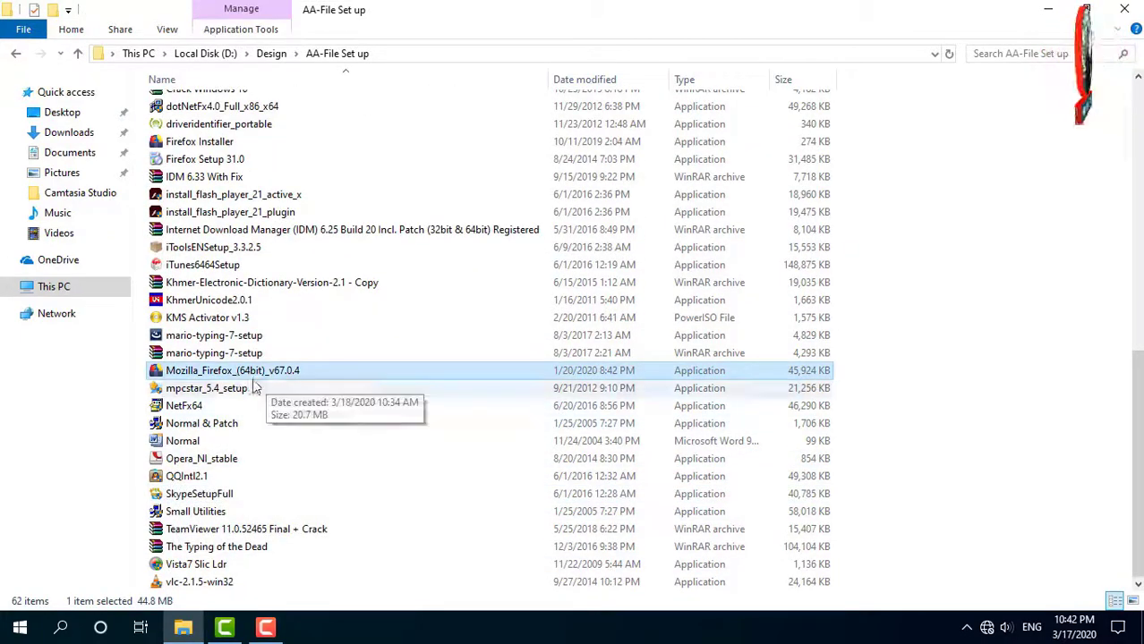
right_click(329, 378)
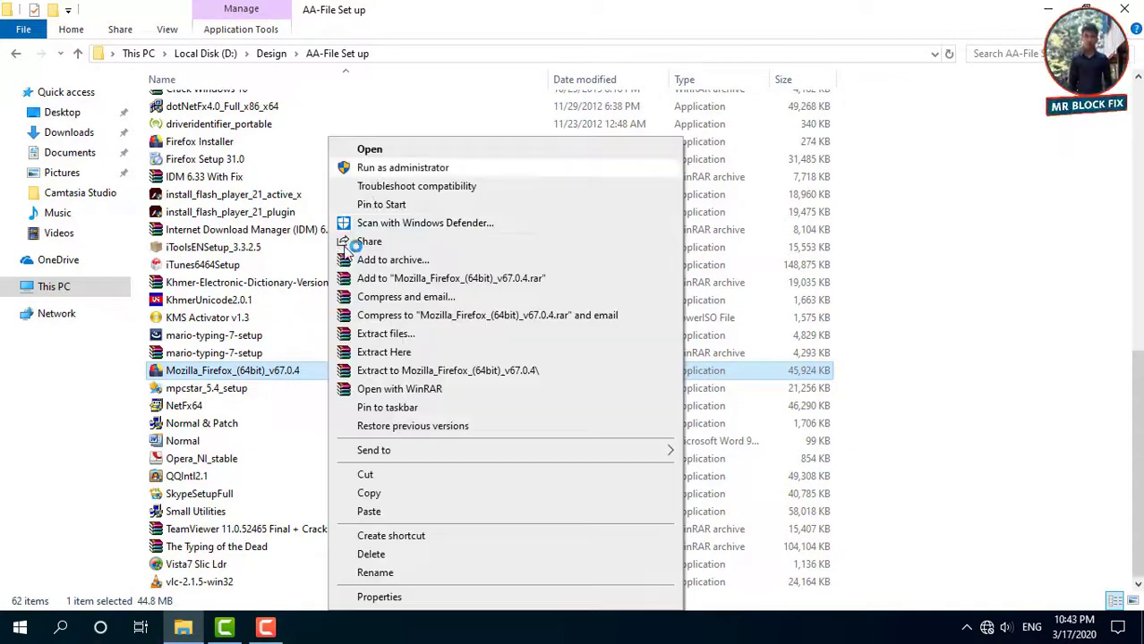
left_click(447, 369)
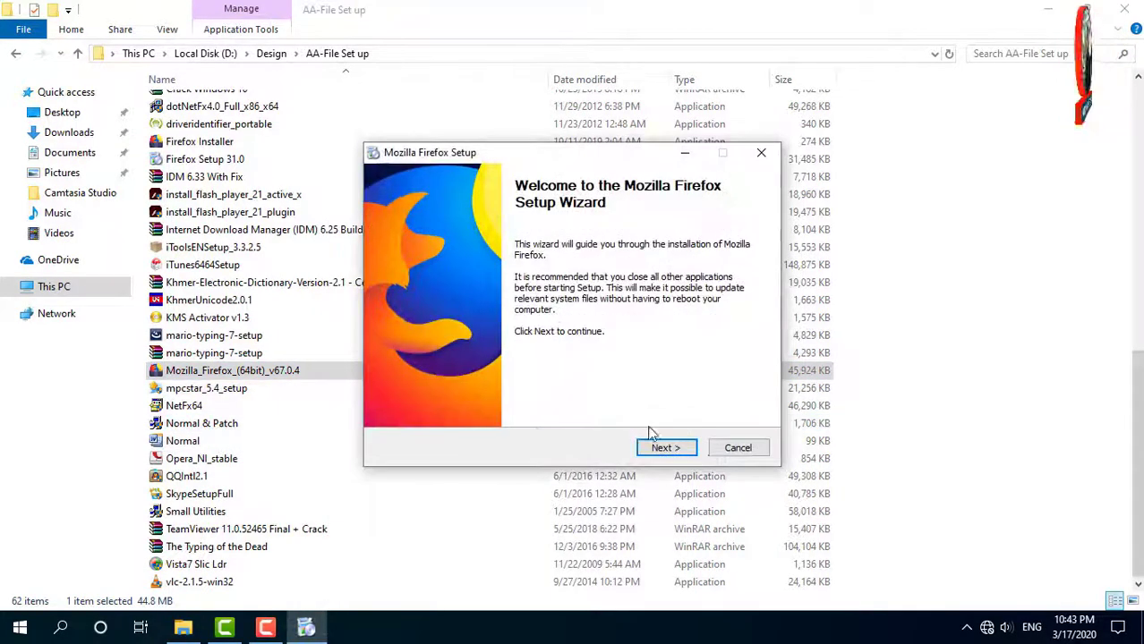
Step: Install Mozilla Firefox with the Standard setup type and launch it, closing the extra Server Not Found tab
left_click(663, 447)
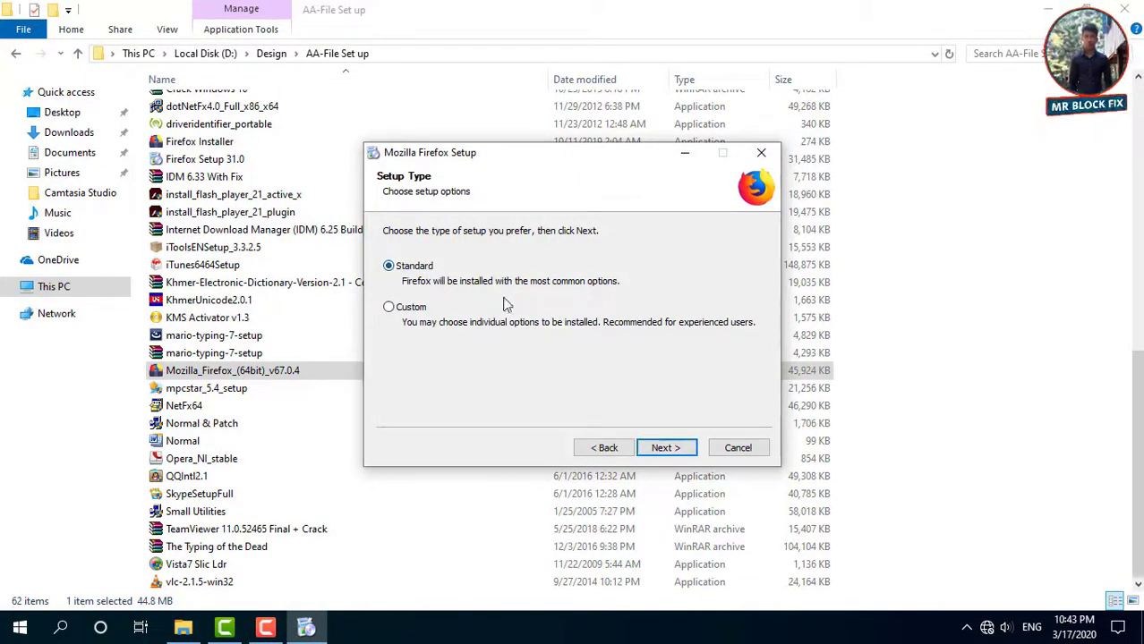
left_click(668, 448)
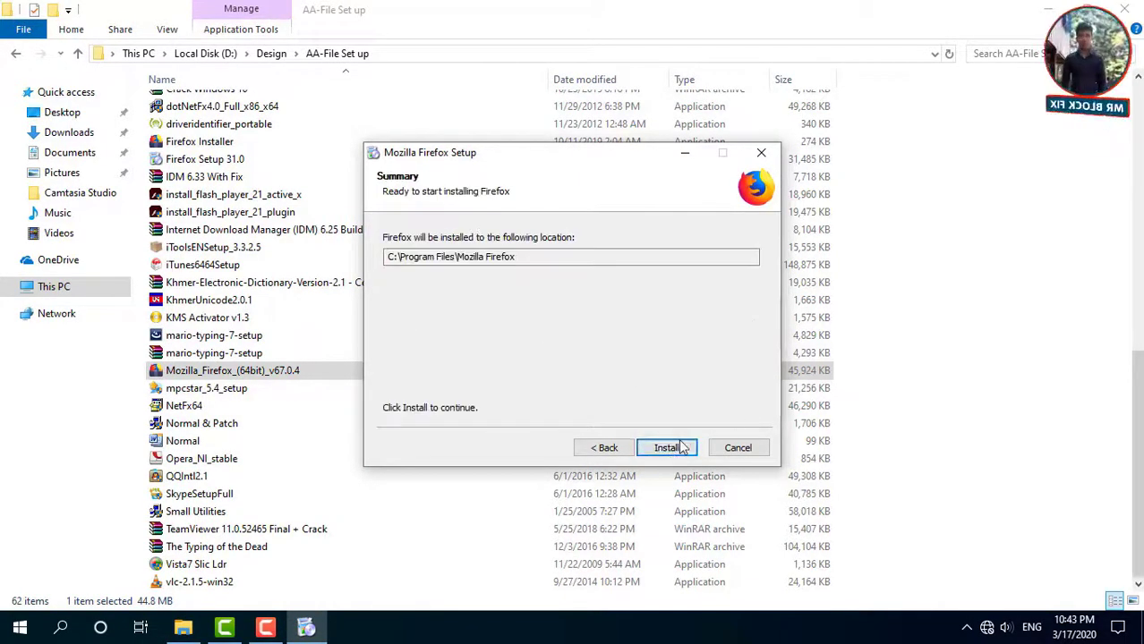
left_click(667, 449)
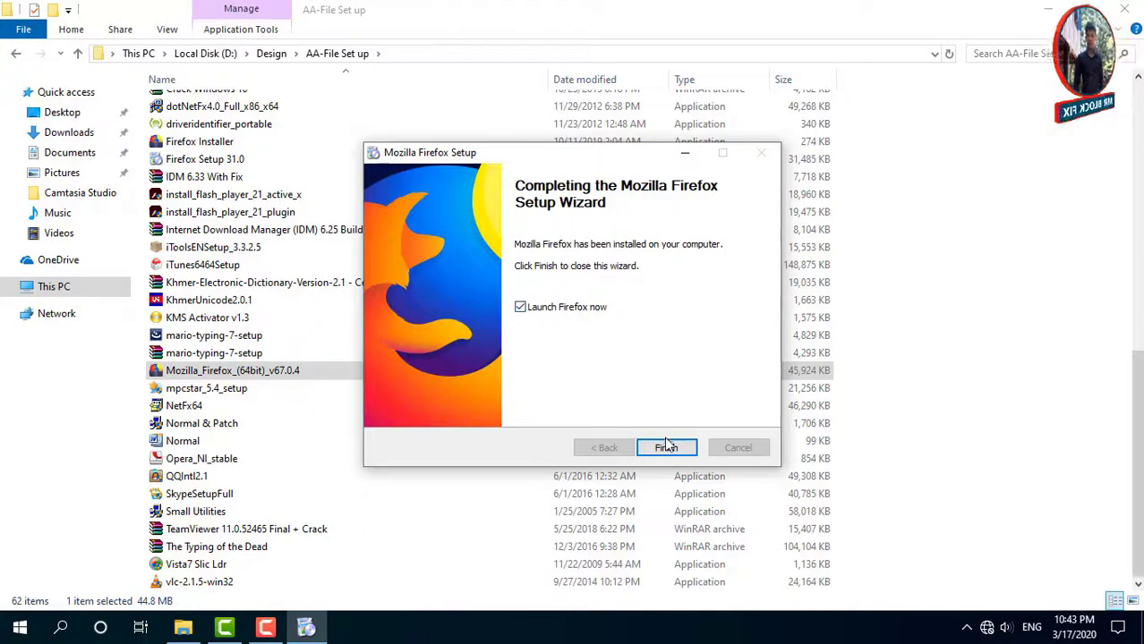
left_click(667, 448)
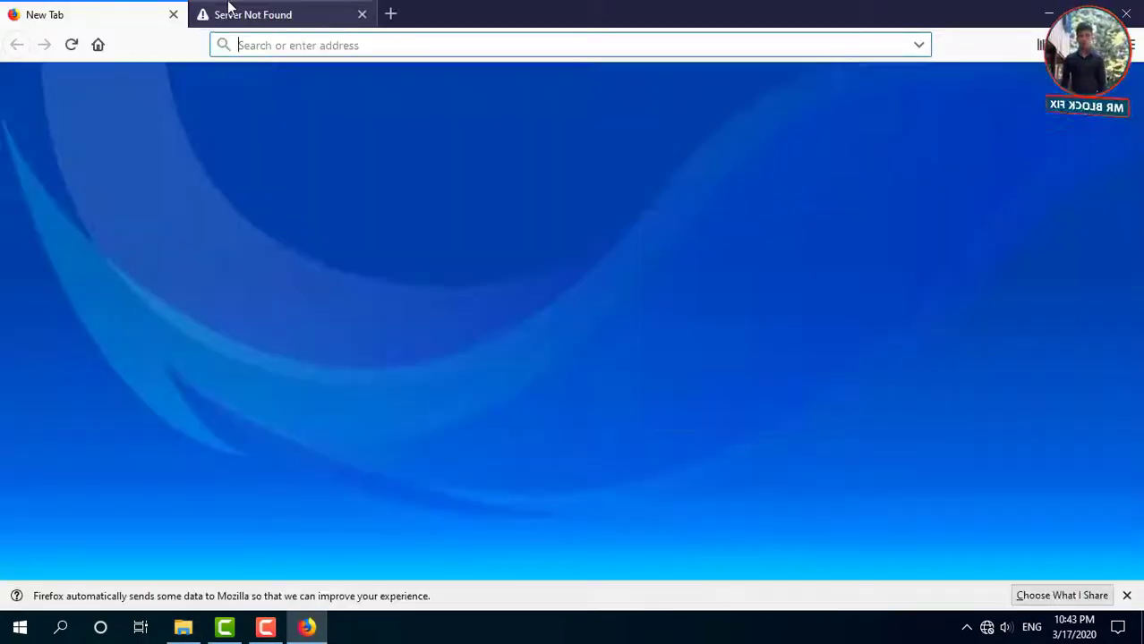
left_click(361, 15)
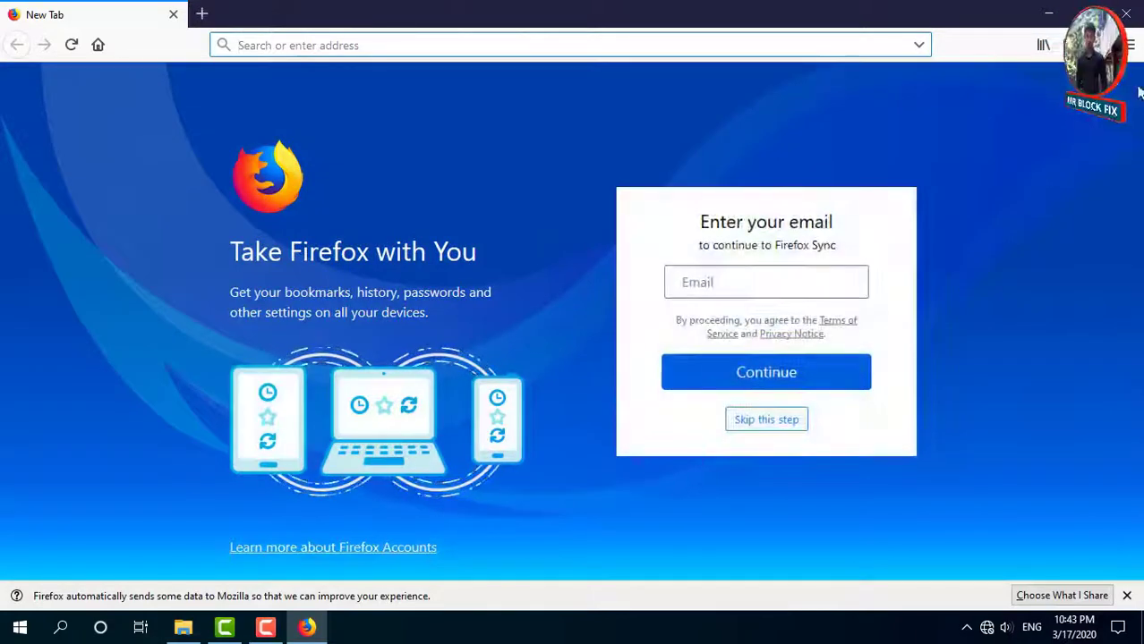
Step: Set Firefox to check for updates but let you choose to install them in its General options, and close the browser
left_click(1130, 47)
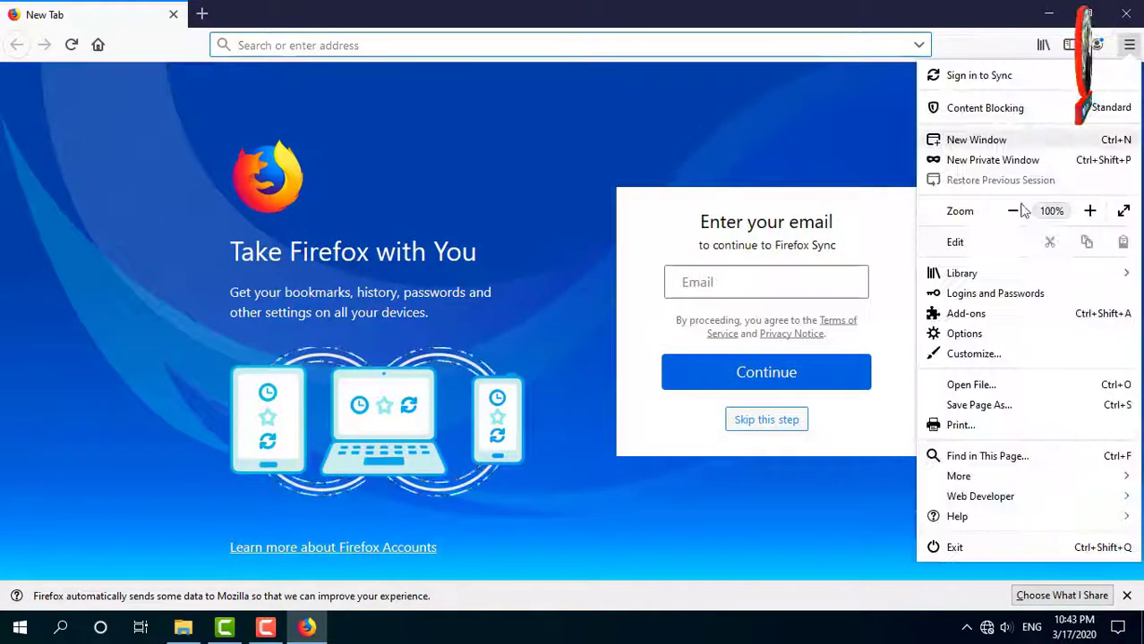
left_click(980, 336)
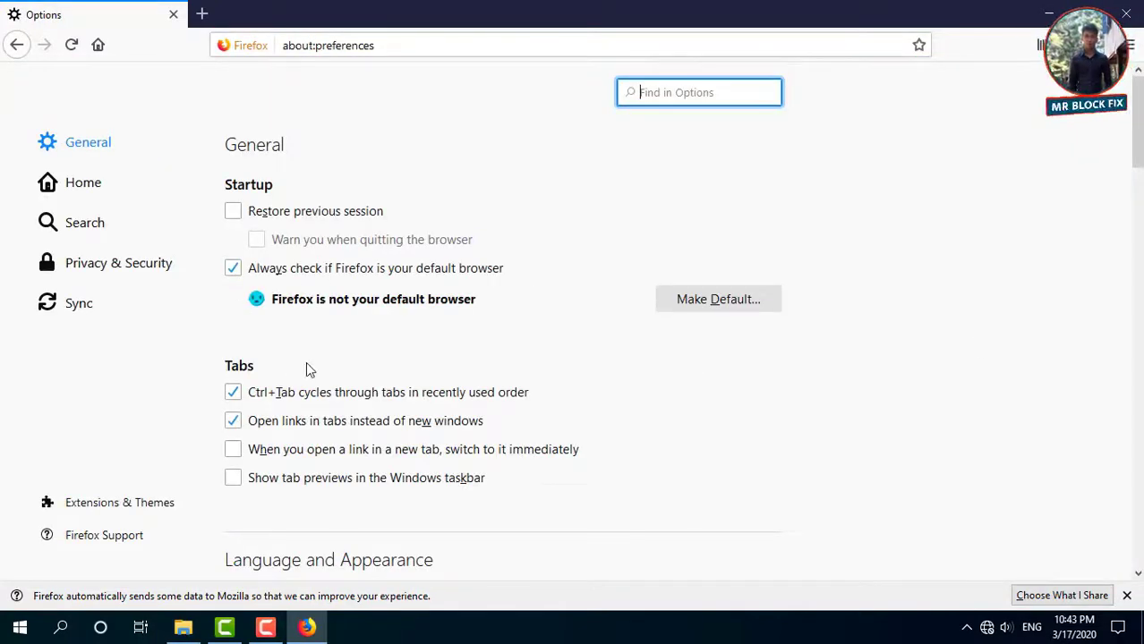
scroll(589, 439, "down", 10)
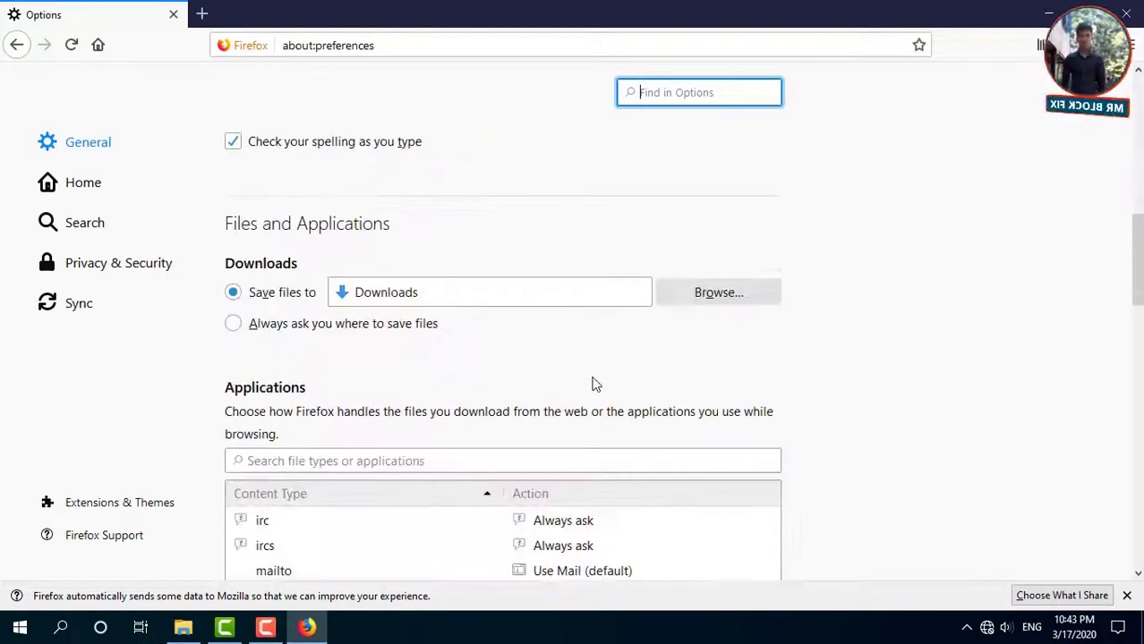
scroll(490, 392, "down", 7)
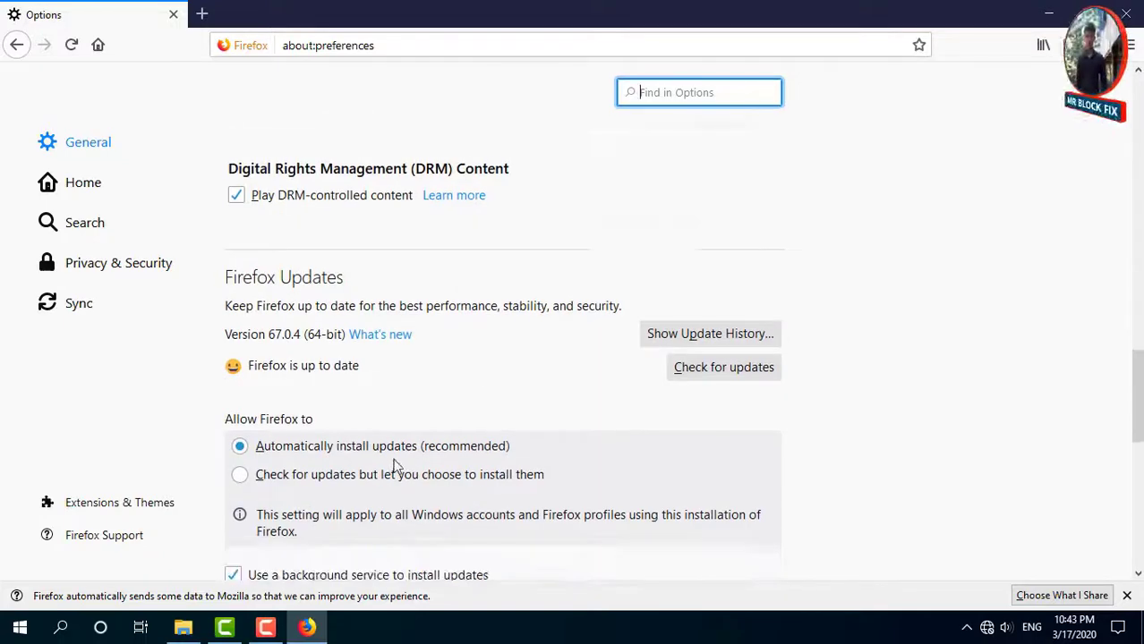
left_click(319, 277)
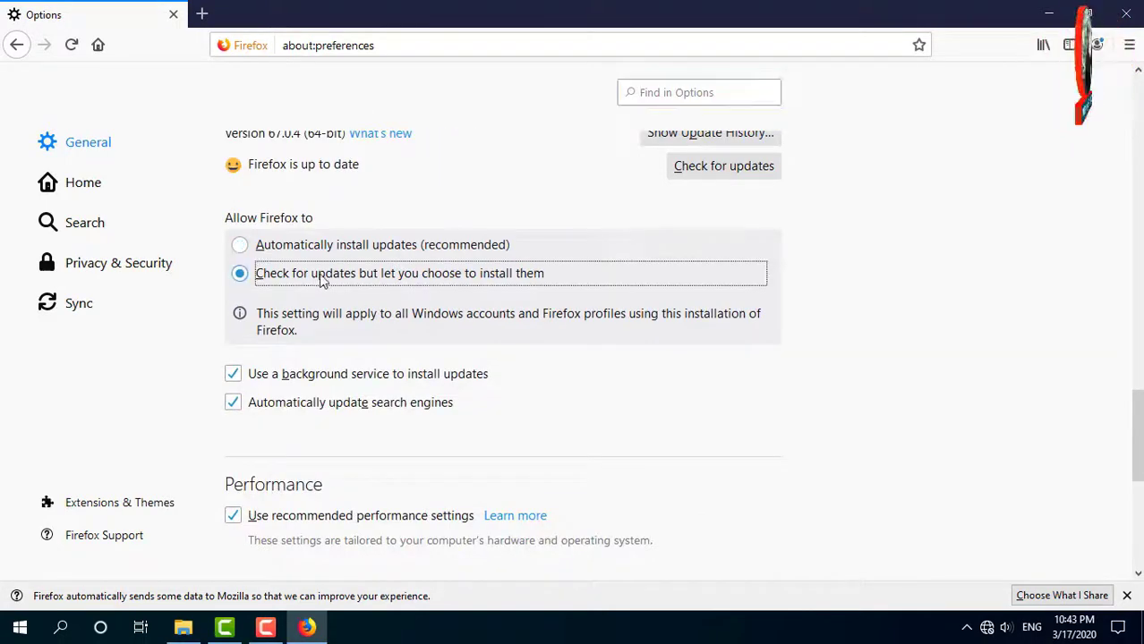
left_click(1129, 23)
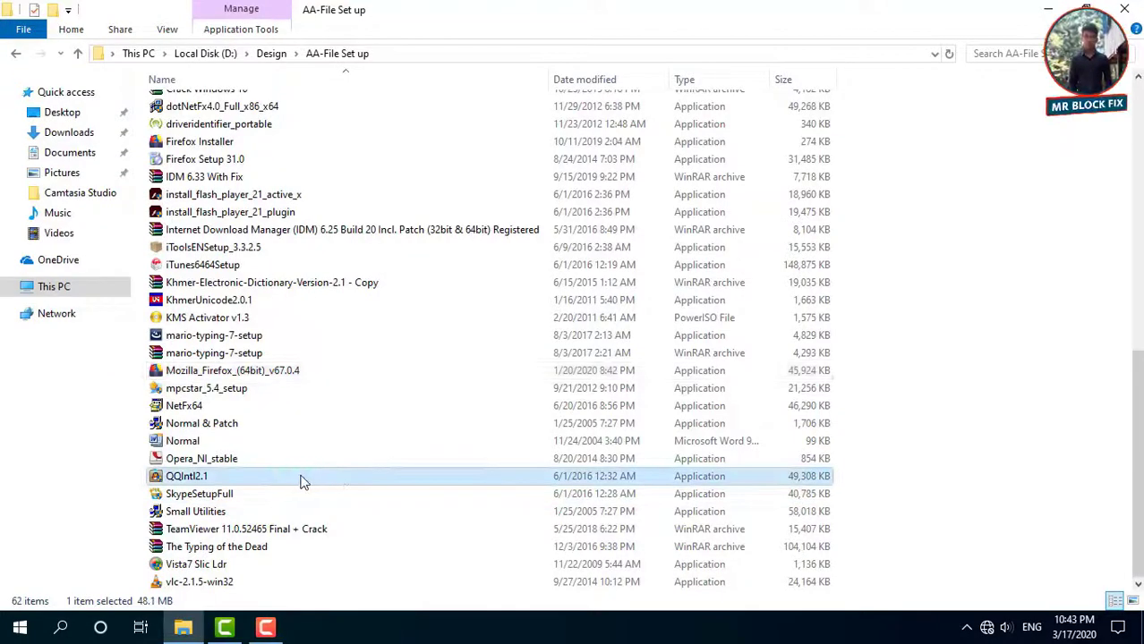
Step: Open the Crack Windows 10 folder inside AA-File Set up
left_click(290, 513)
scroll(291, 441, "up", 2)
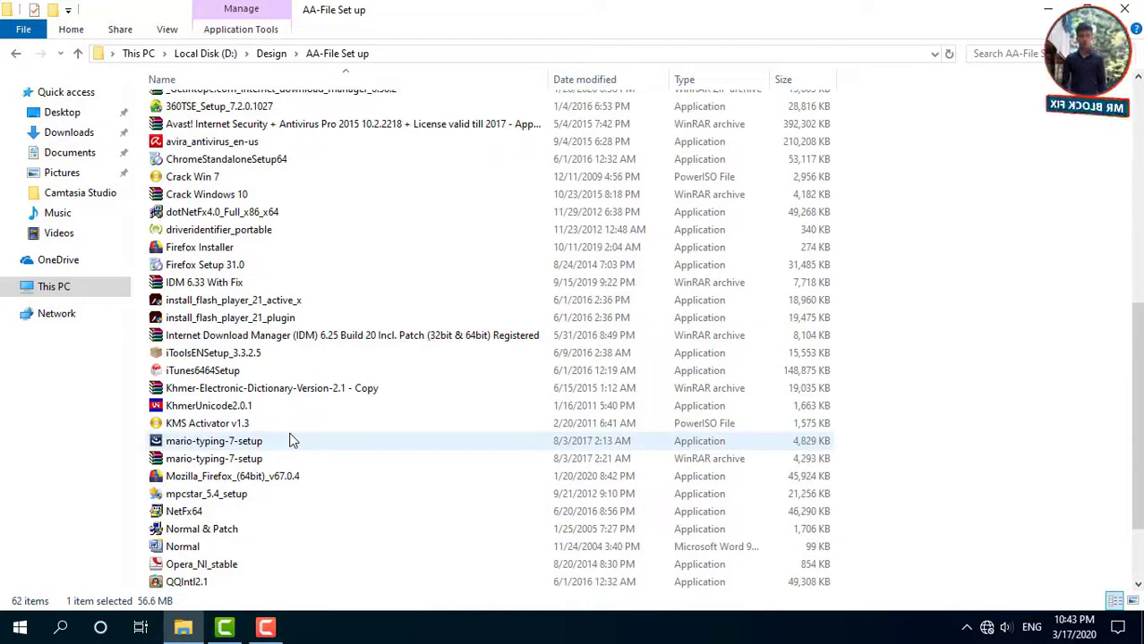
scroll(291, 440, "up", 5)
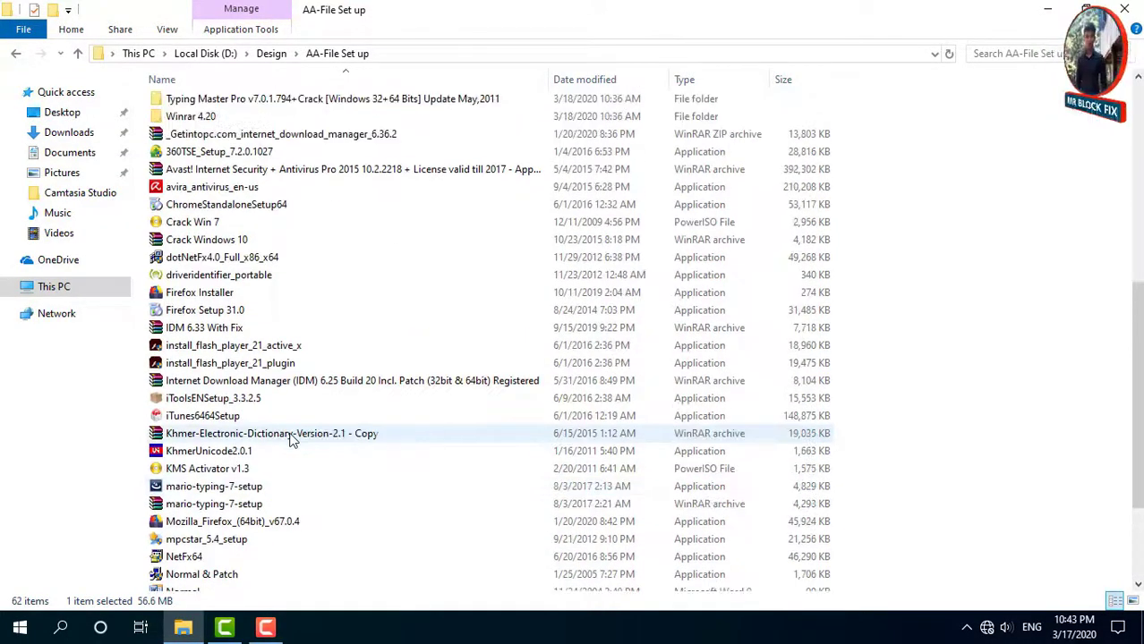
scroll(291, 440, "up", 1)
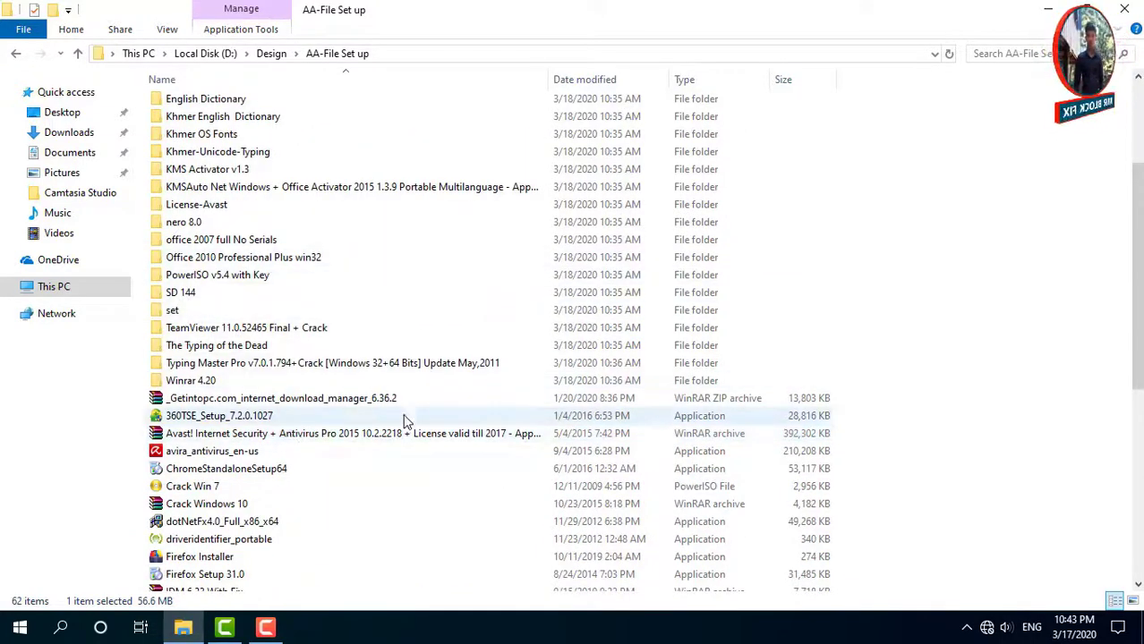
left_click(268, 190)
scroll(414, 406, "up", 4)
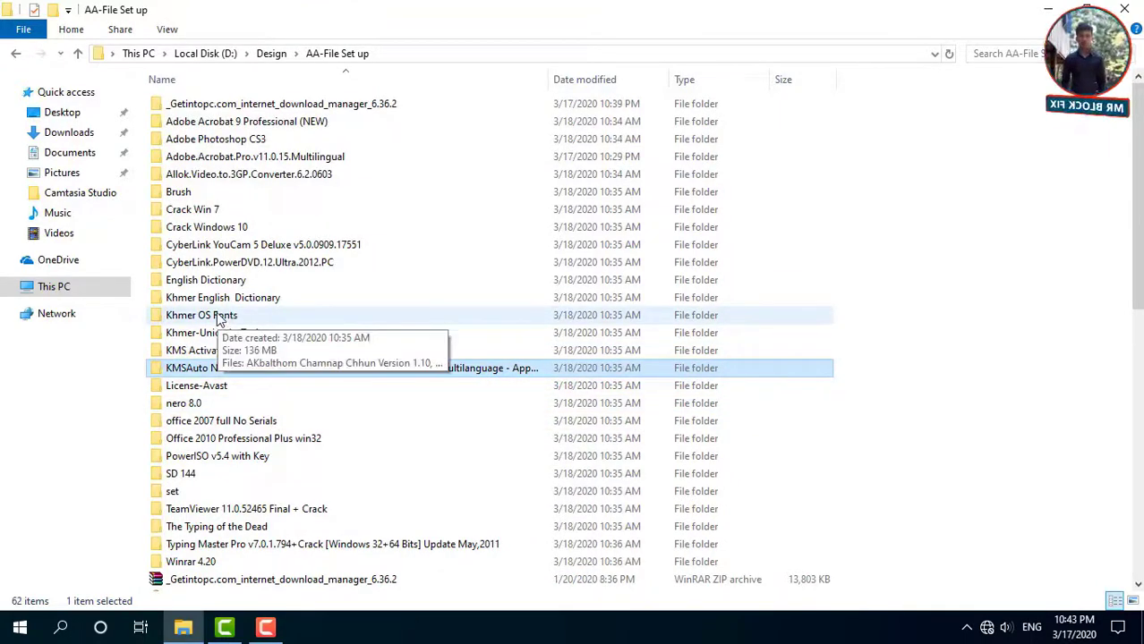
left_click(211, 230)
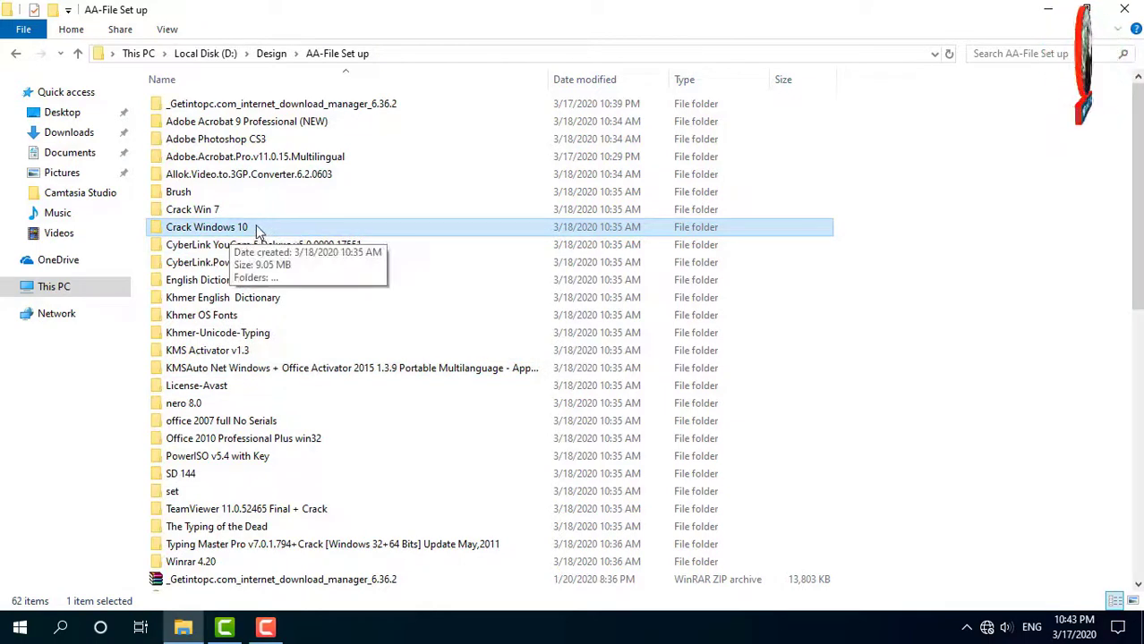
right_click(257, 231)
left_click(295, 170)
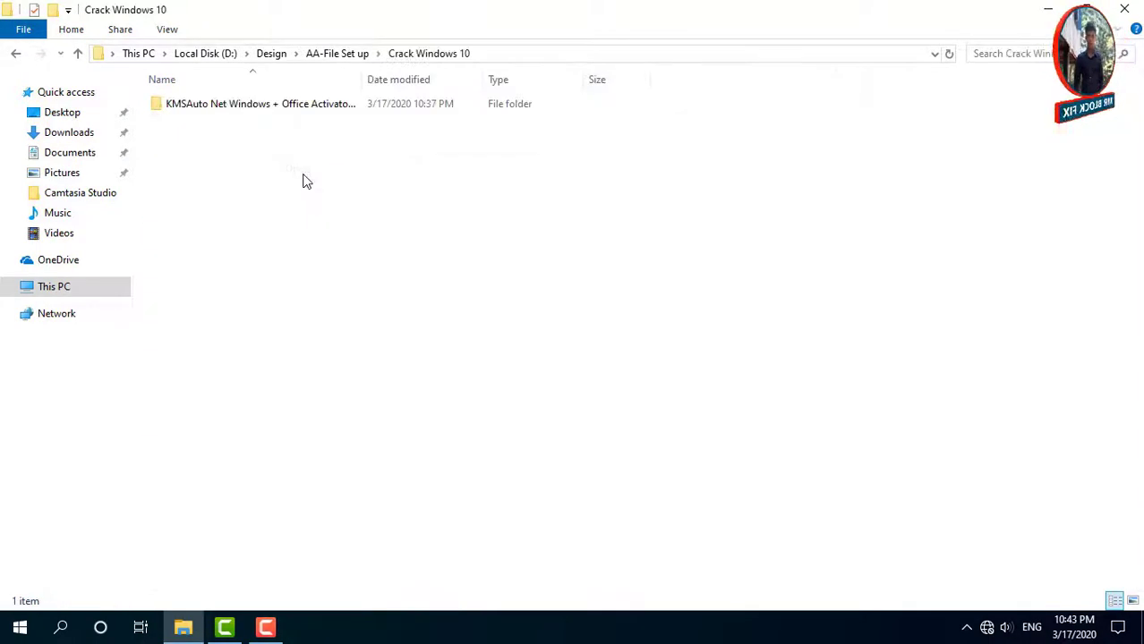
Step: Open the KMSAuto Net Windows + Office Activator 2015 1.3.9 folder and move its window aside to expose the desktop icons
left_click(280, 106)
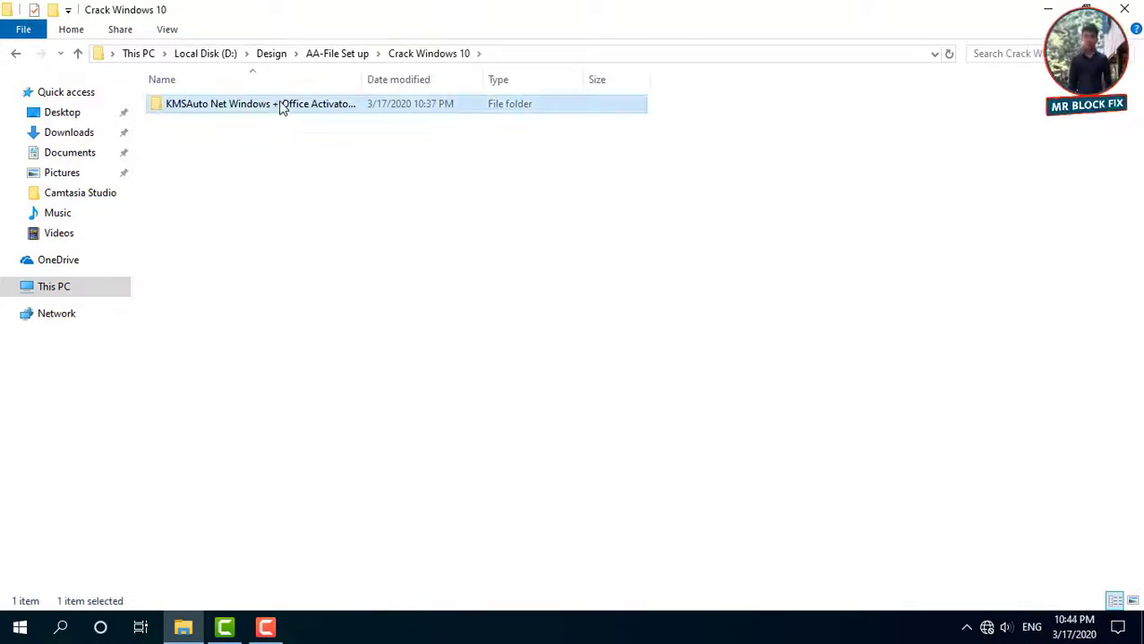
right_click(281, 107)
left_click(305, 116)
left_click(221, 141)
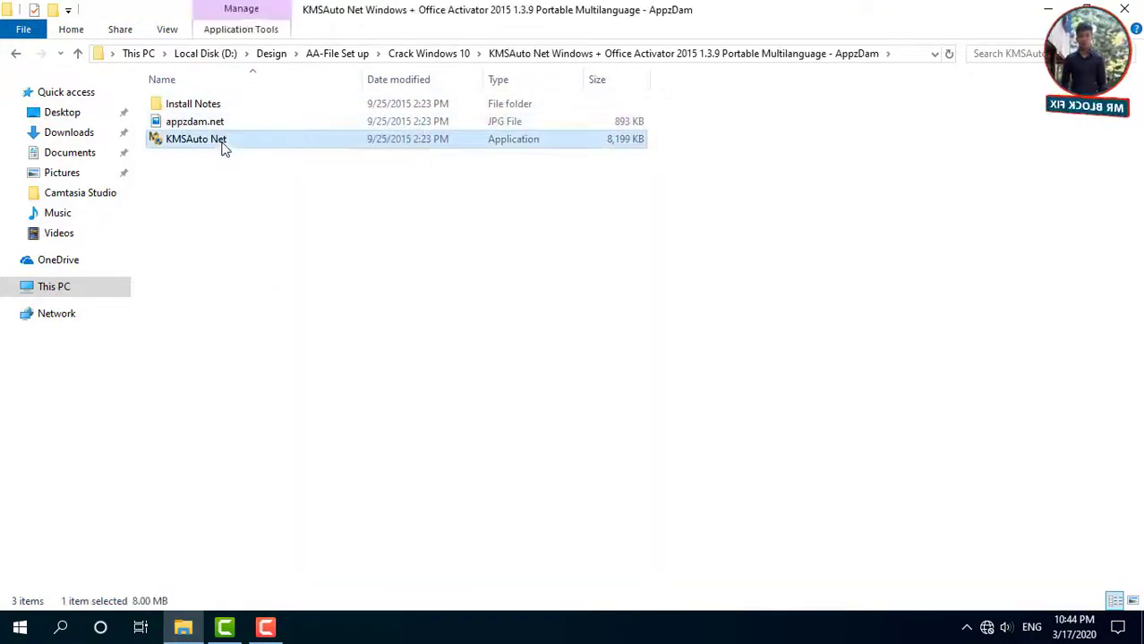
left_click_drag(294, 12, 651, 74)
Step: Refresh the desktop and examine the Windows activation status in This PC's properties, closing the System window when done
right_click(163, 126)
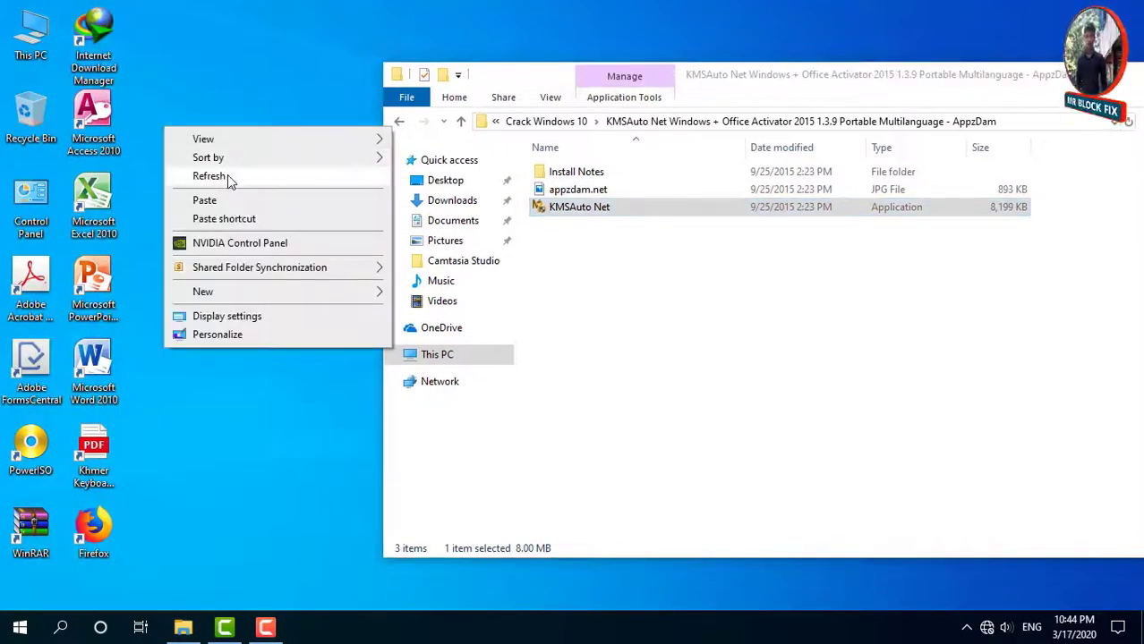
left_click(191, 173)
right_click(34, 34)
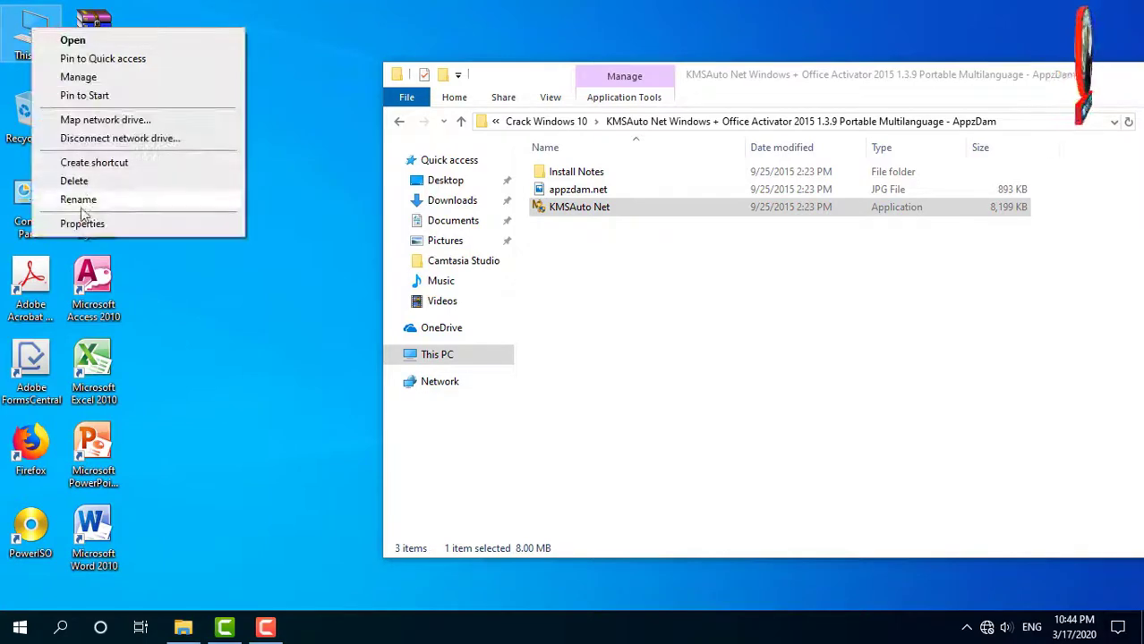
left_click(84, 222)
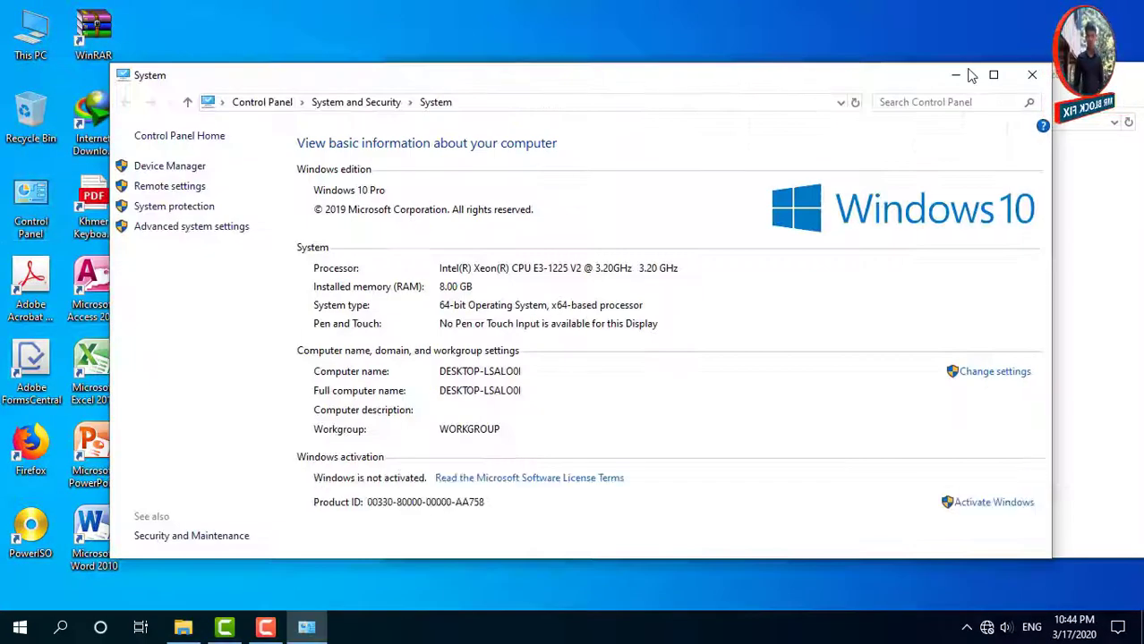
left_click(994, 74)
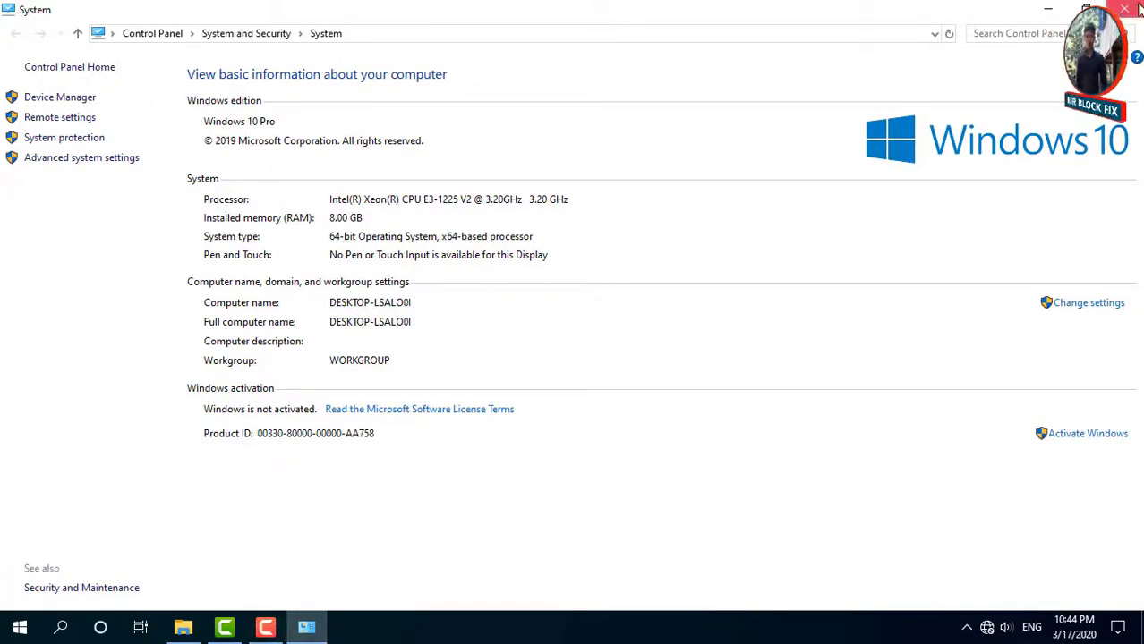
key("alt+F4")
Step: Refresh the activator folder and run KMSAuto Net as administrator
right_click(644, 286)
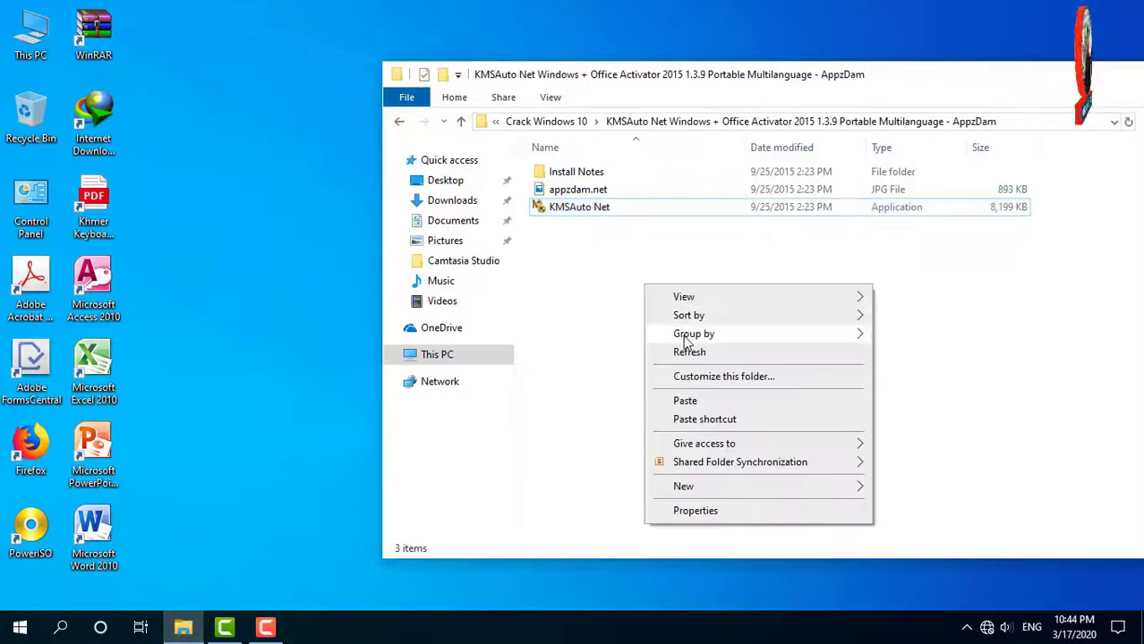
left_click(689, 351)
left_click(563, 211)
right_click(566, 215)
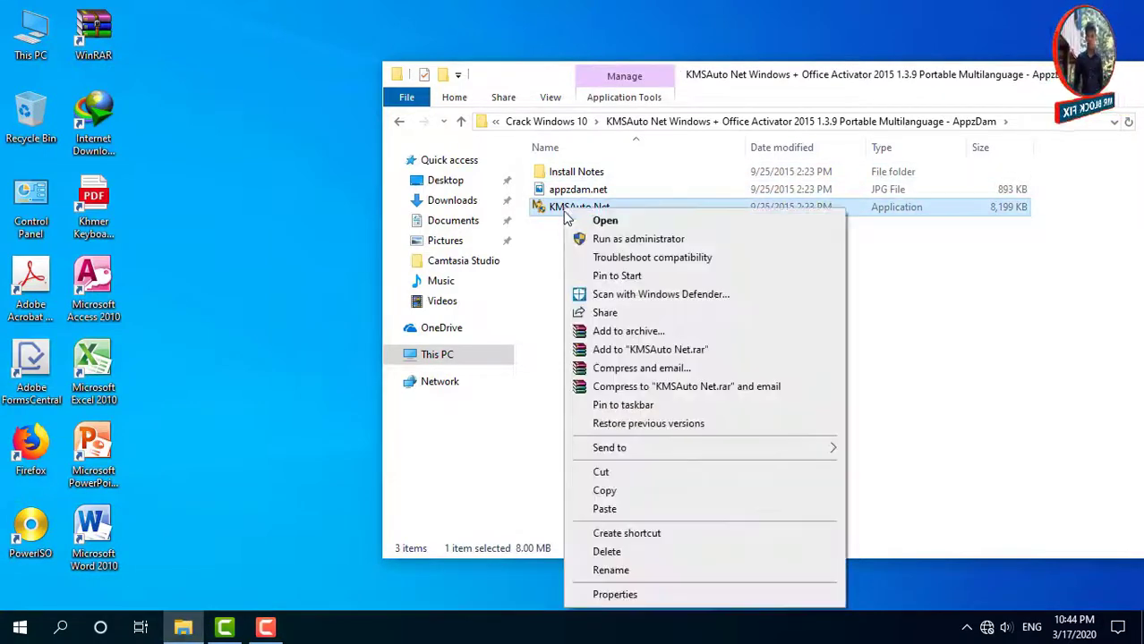
left_click(557, 209)
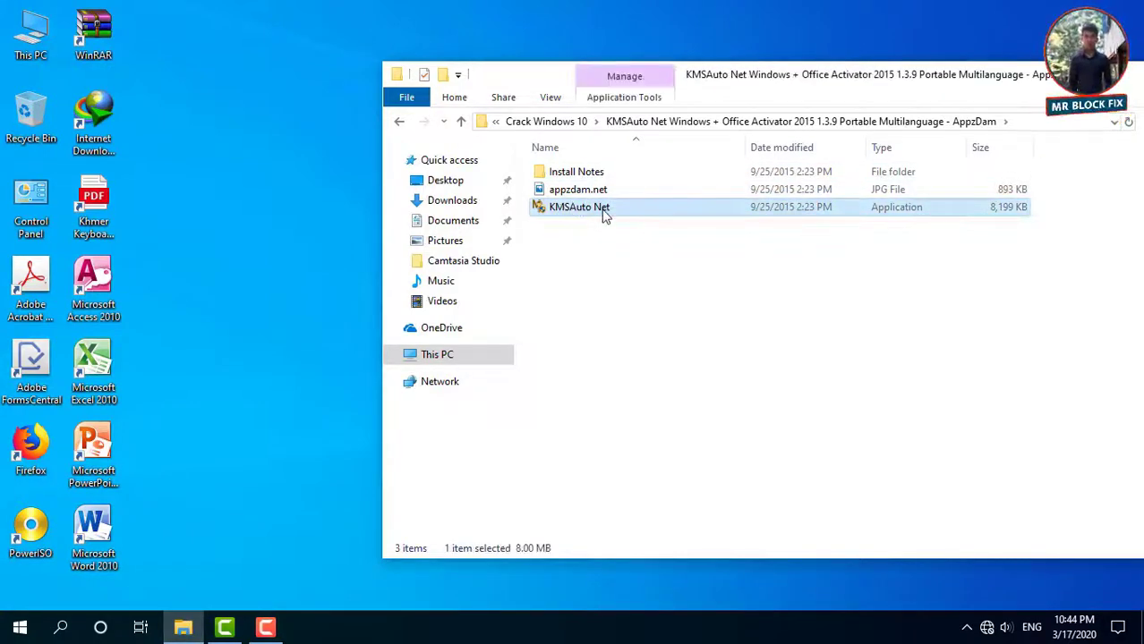
right_click(604, 214)
left_click(616, 240)
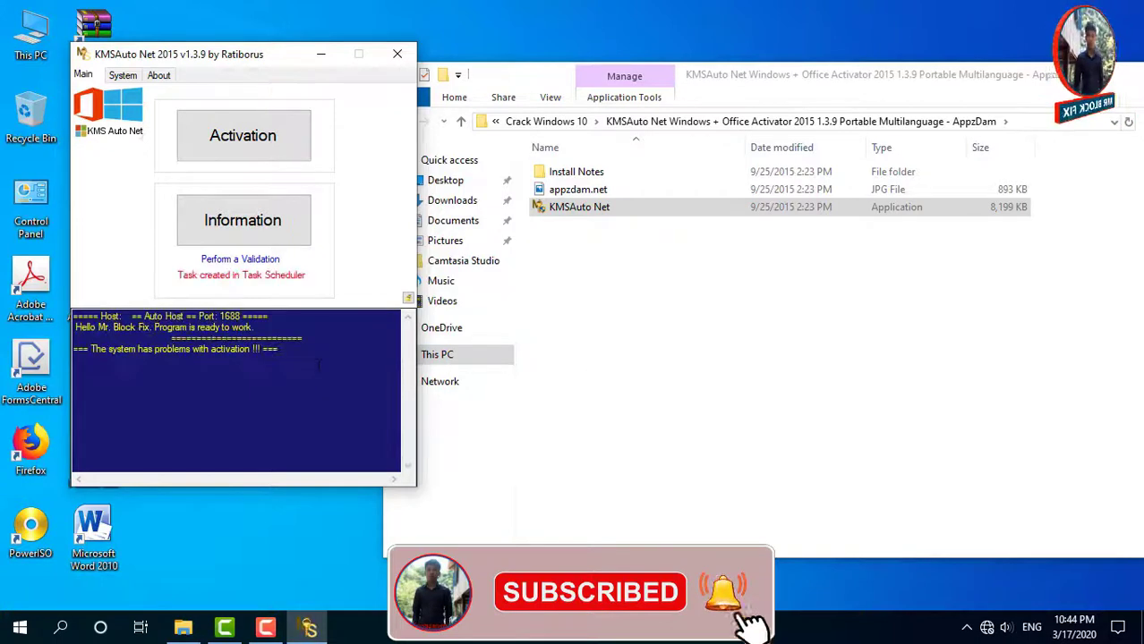
Step: Start the Windows activation in KMSAuto Net and minimize the folder window behind it
left_click(250, 142)
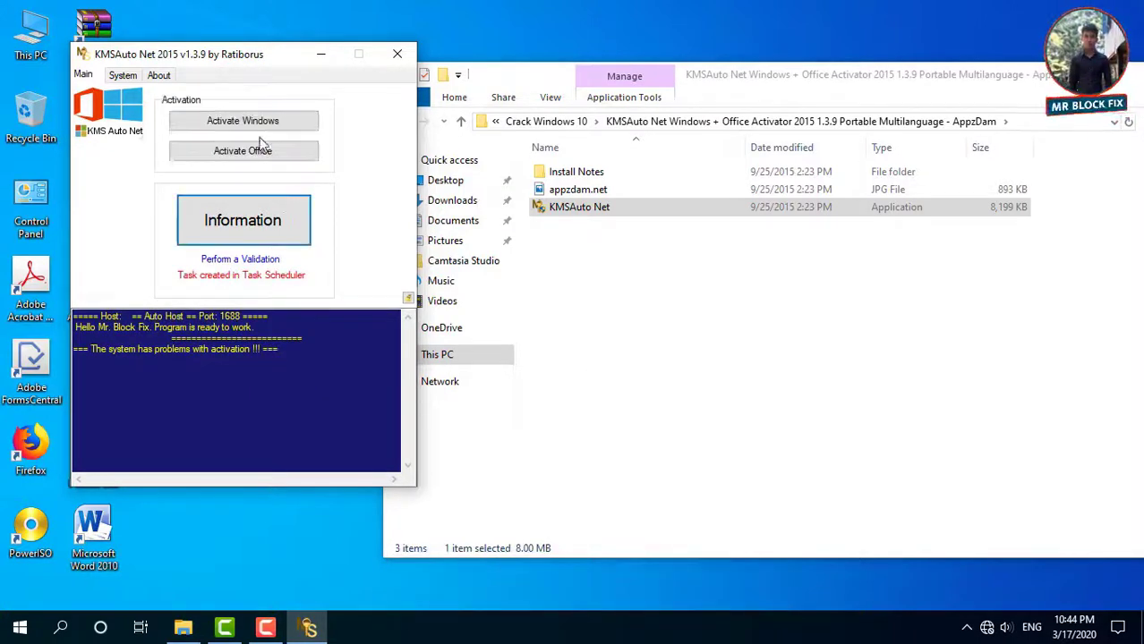
left_click(260, 128)
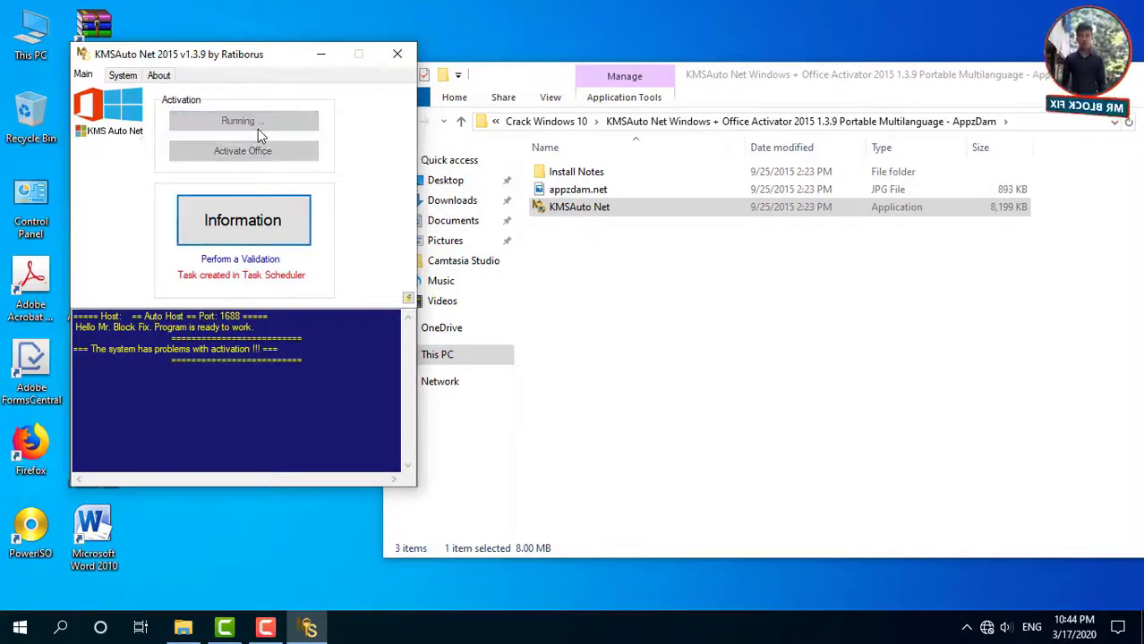
left_click_drag(1078, 67, 1071, 7)
double_click(1072, 7)
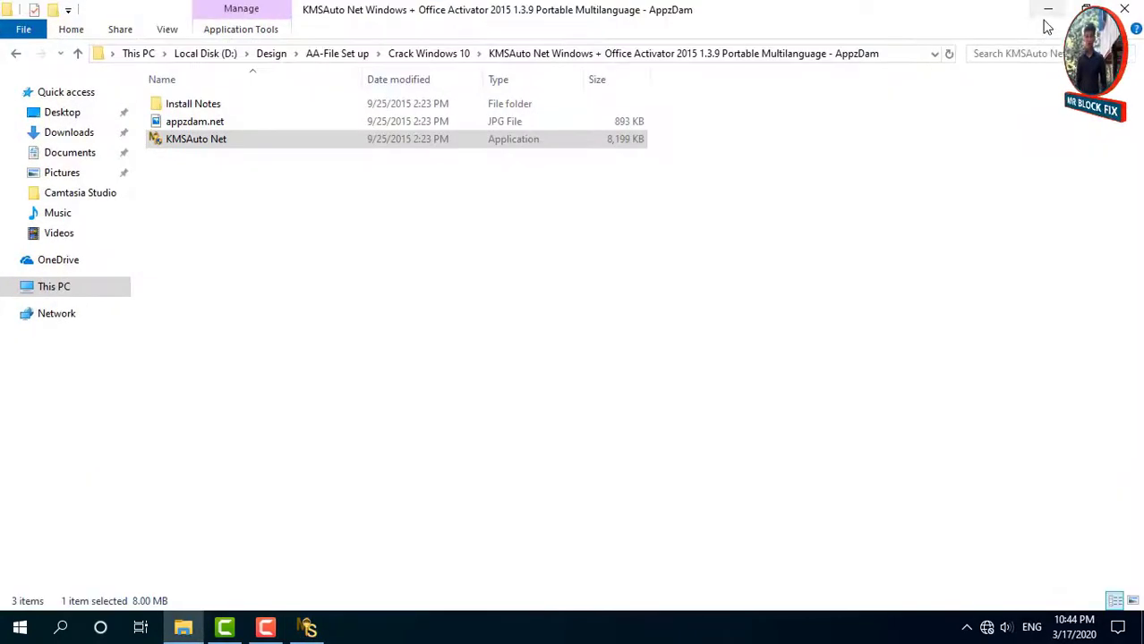
left_click(1047, 14)
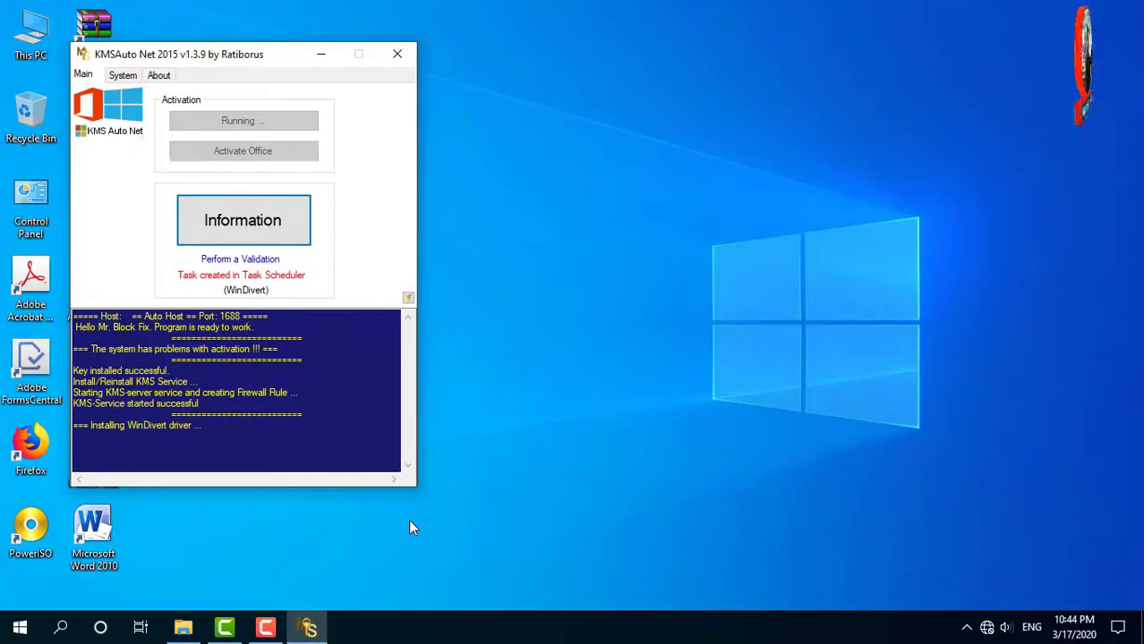
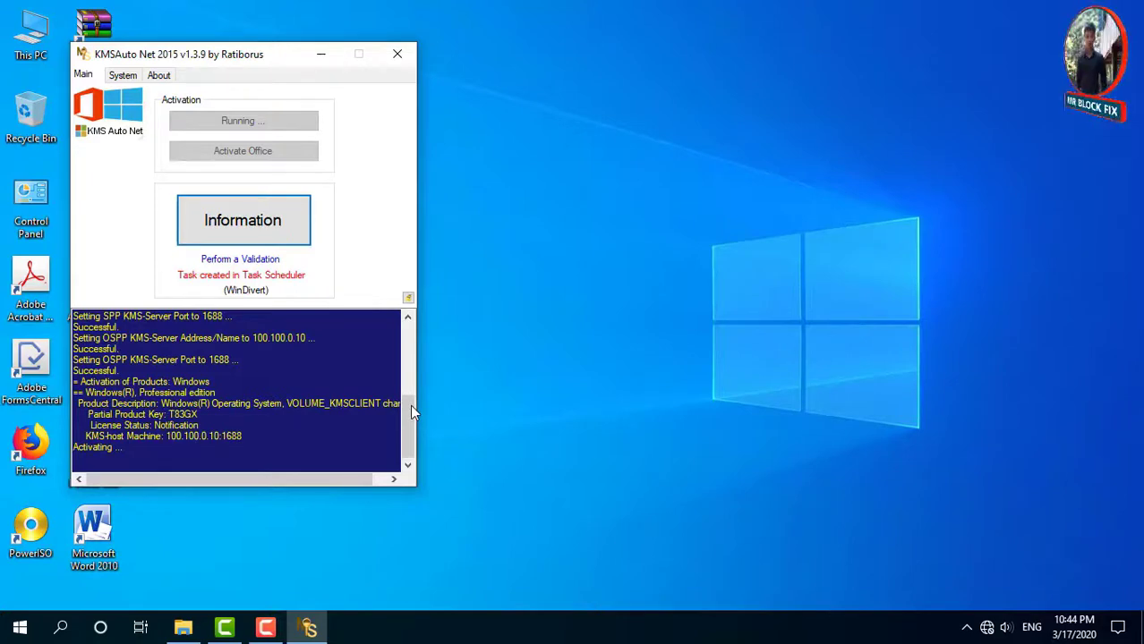
Step: Accept creating a reactivation task in Task Scheduler and close KMSAuto Net
right_click(535, 218)
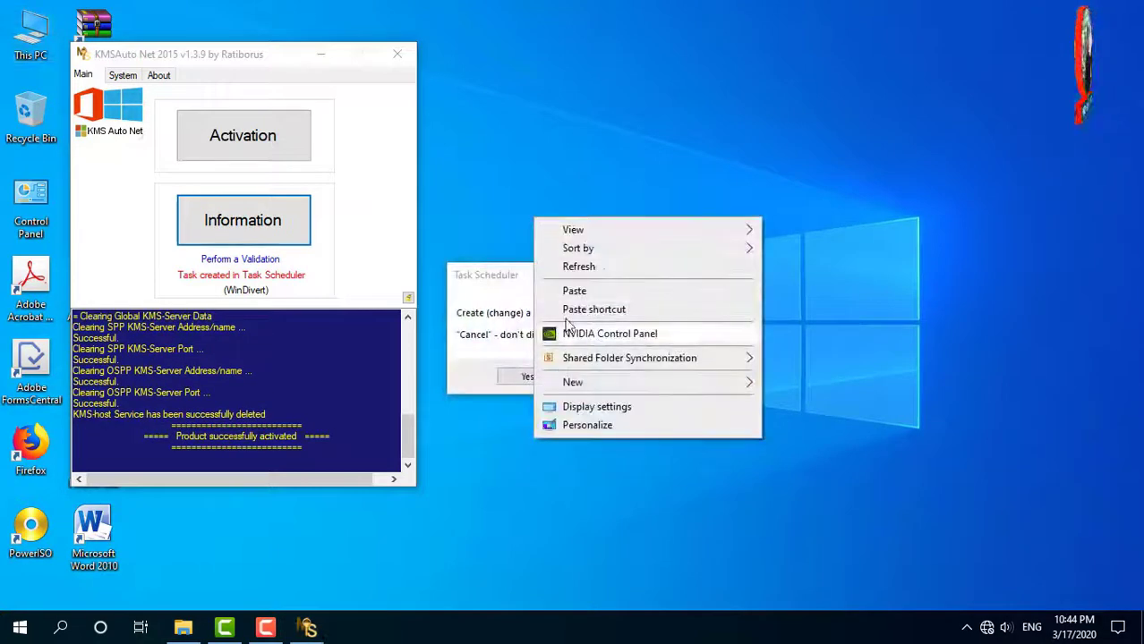
left_click(600, 268)
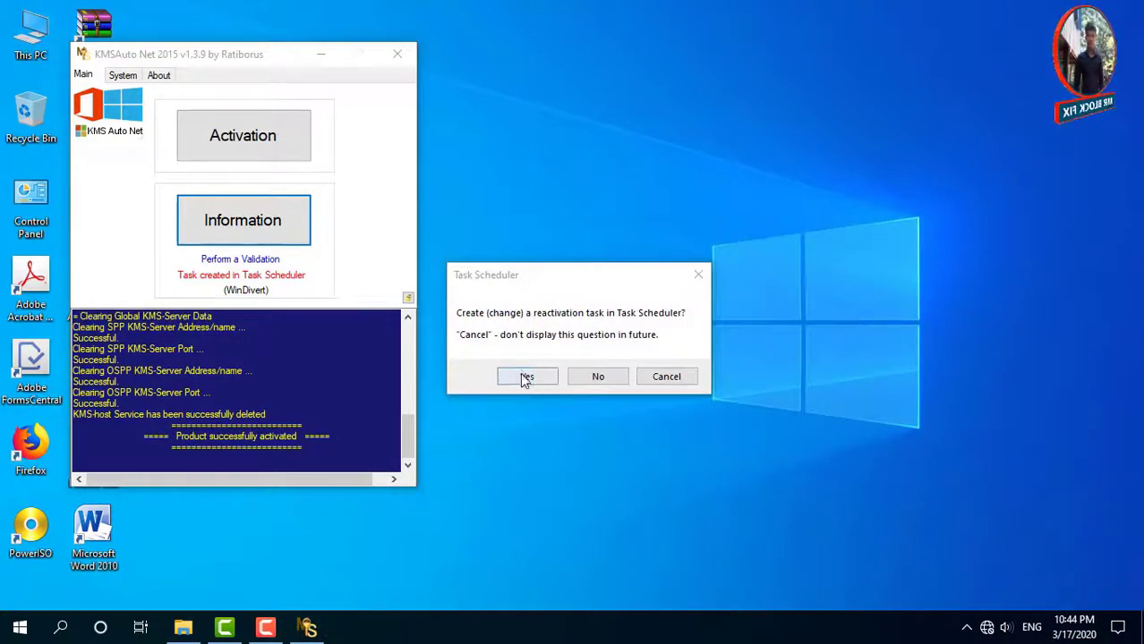
left_click(535, 379)
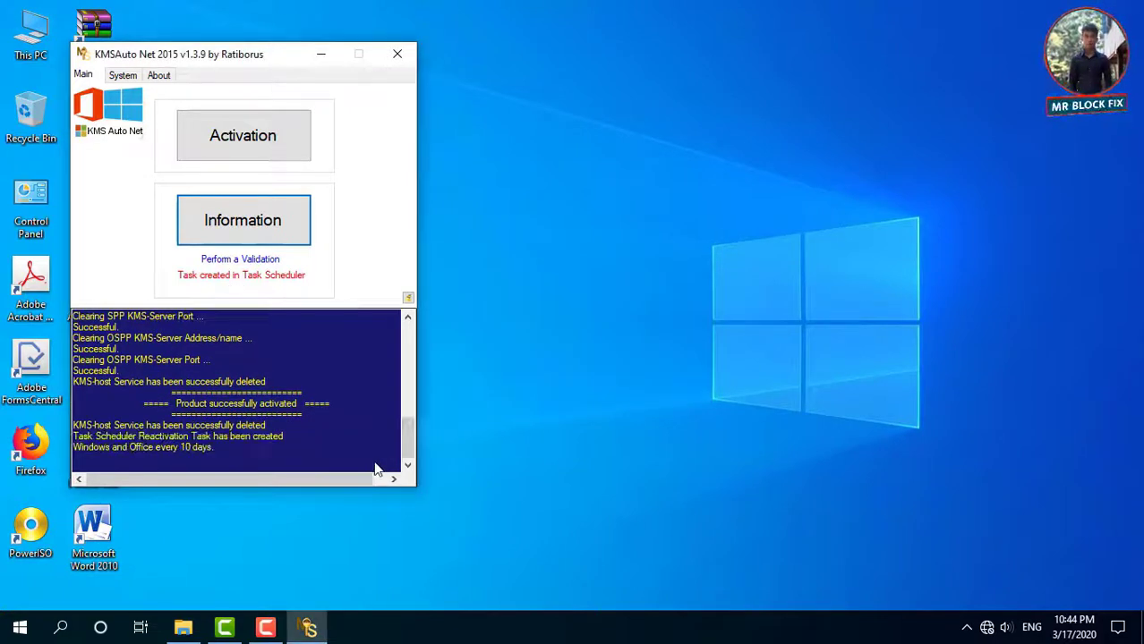
left_click(214, 447)
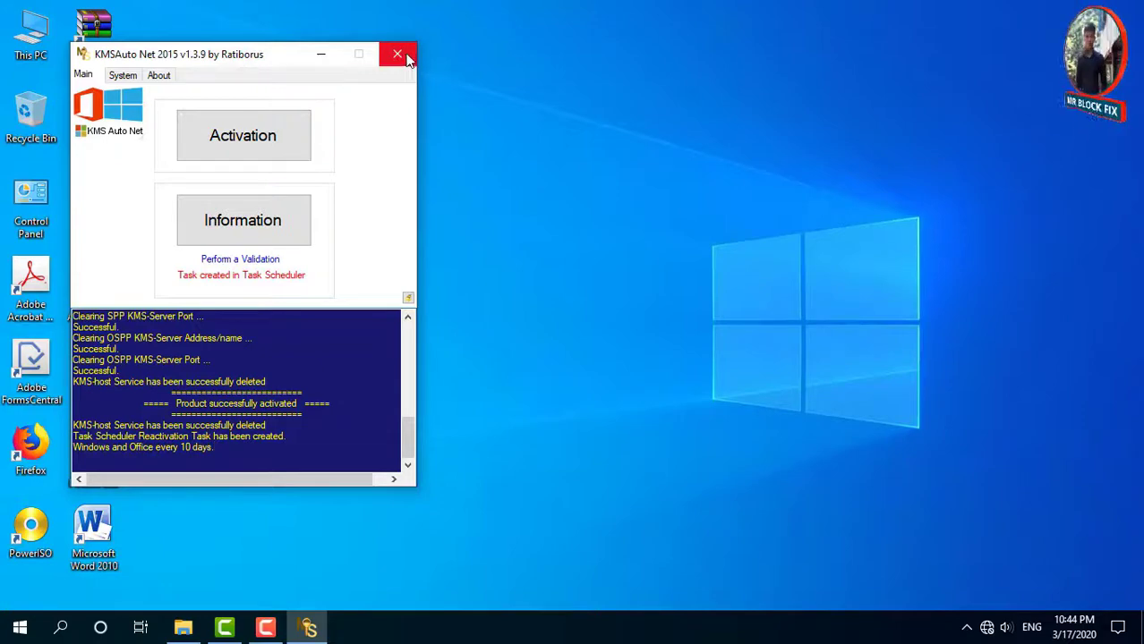
left_click(398, 55)
Step: Refresh the desktop and recheck the Windows activation status in This PC's properties, closing the System window when done
right_click(395, 146)
left_click(430, 198)
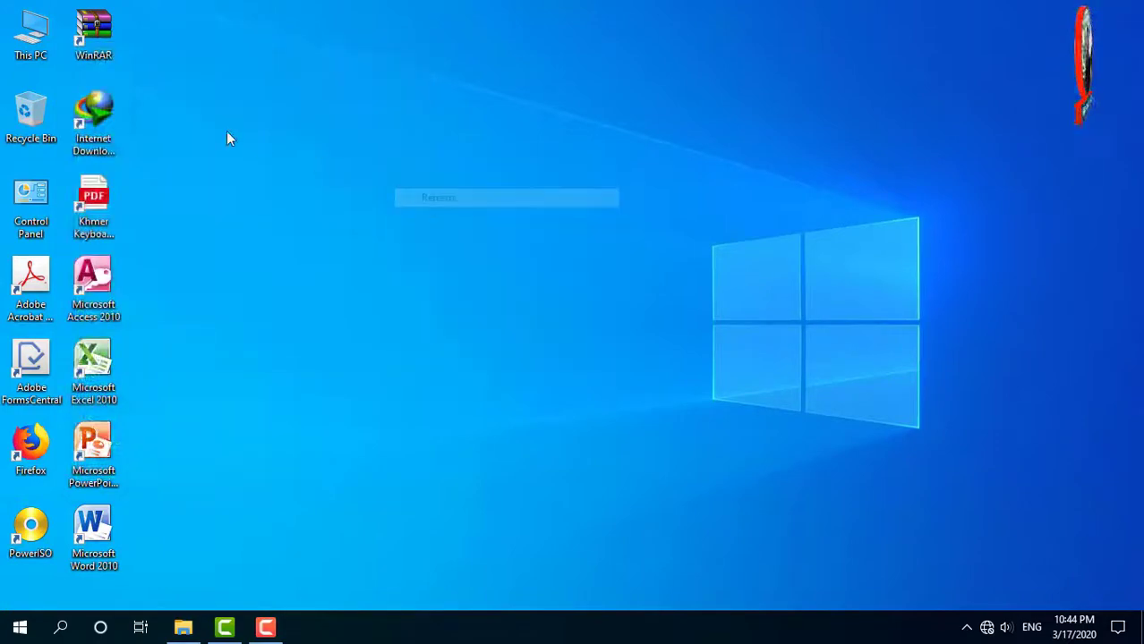
right_click(20, 34)
left_click(77, 222)
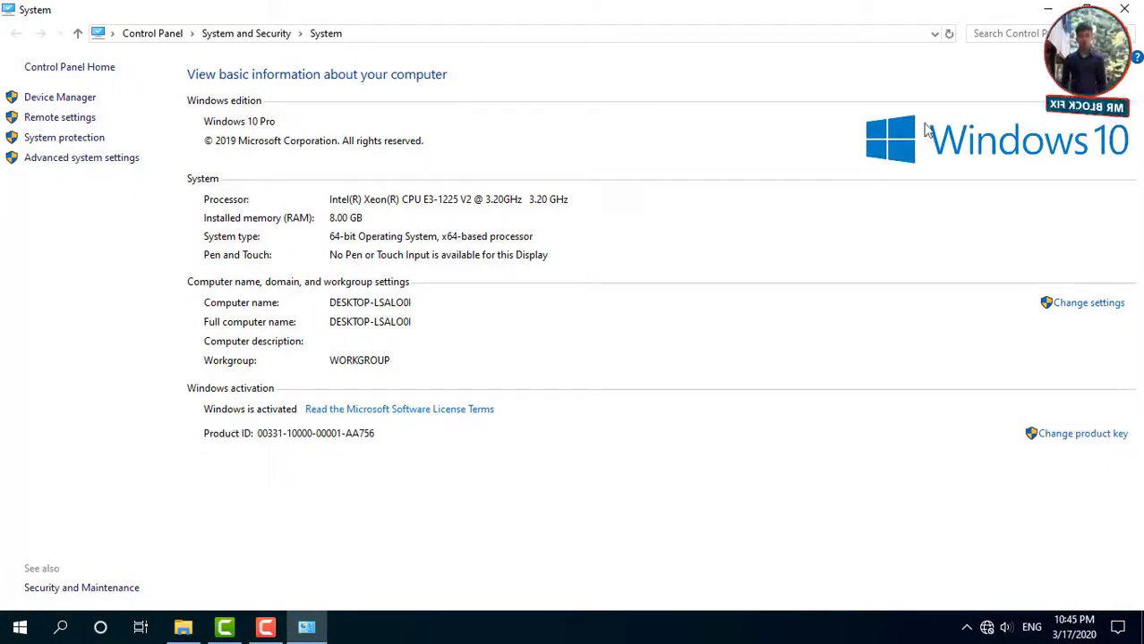
left_click(1123, 12)
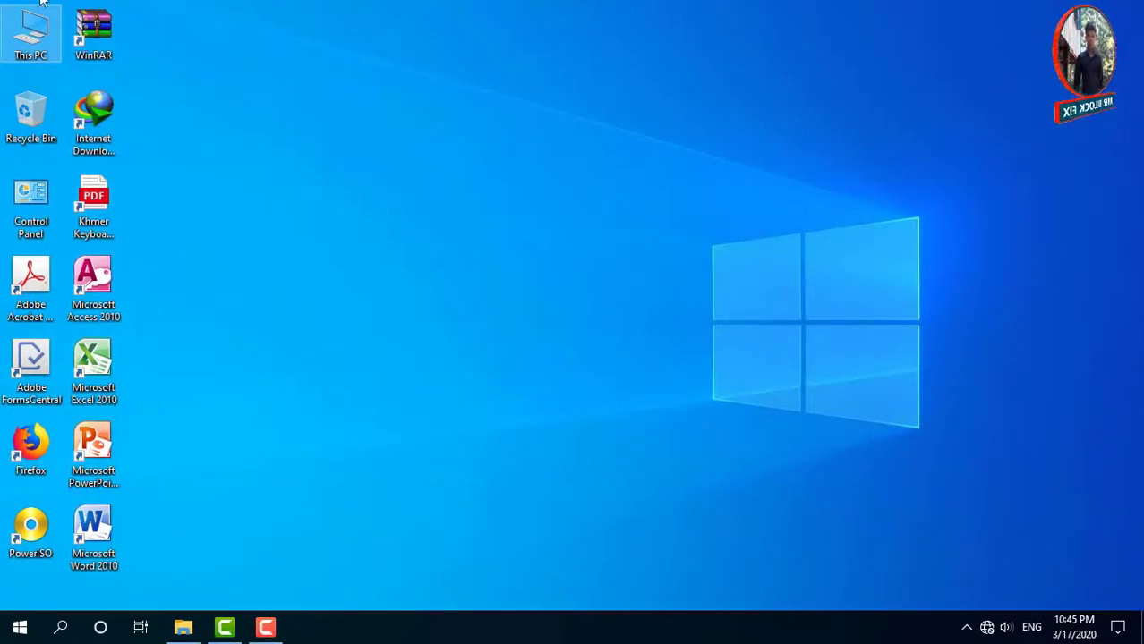
Step: Bring the minimized KMSAuto Net folder window back on screen
left_click_drag(15, 47, 306, 69)
left_click(183, 627)
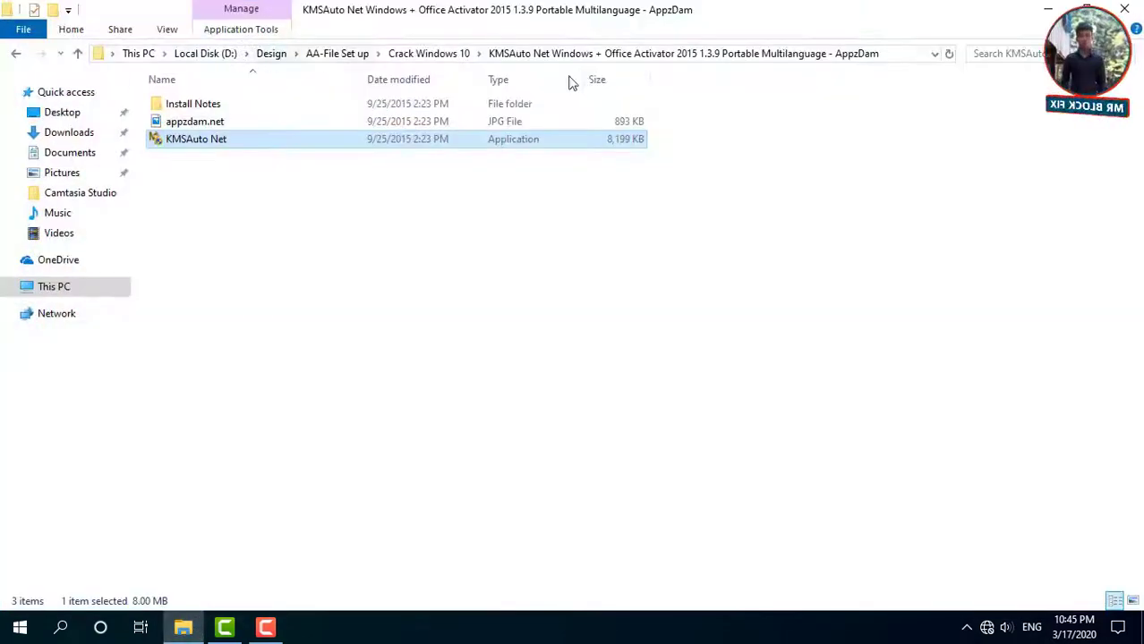
Step: Return to the Design folder, widen its Name column and open the Adobe Master CC 2017 Collection Feb'17 crack folder
left_click(281, 57)
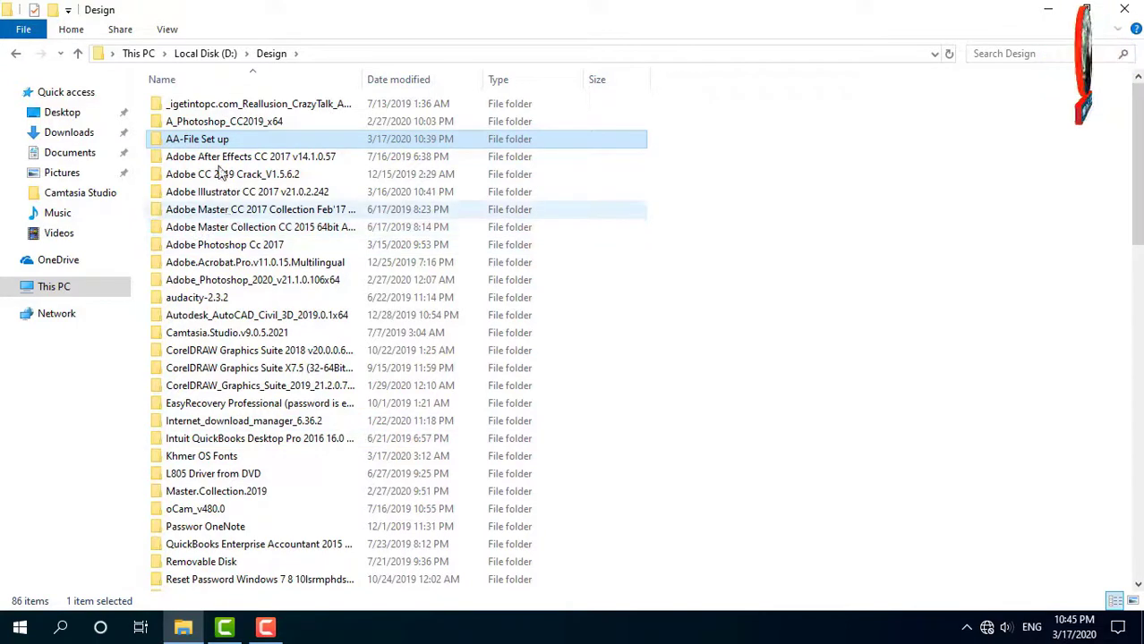
left_click(288, 215)
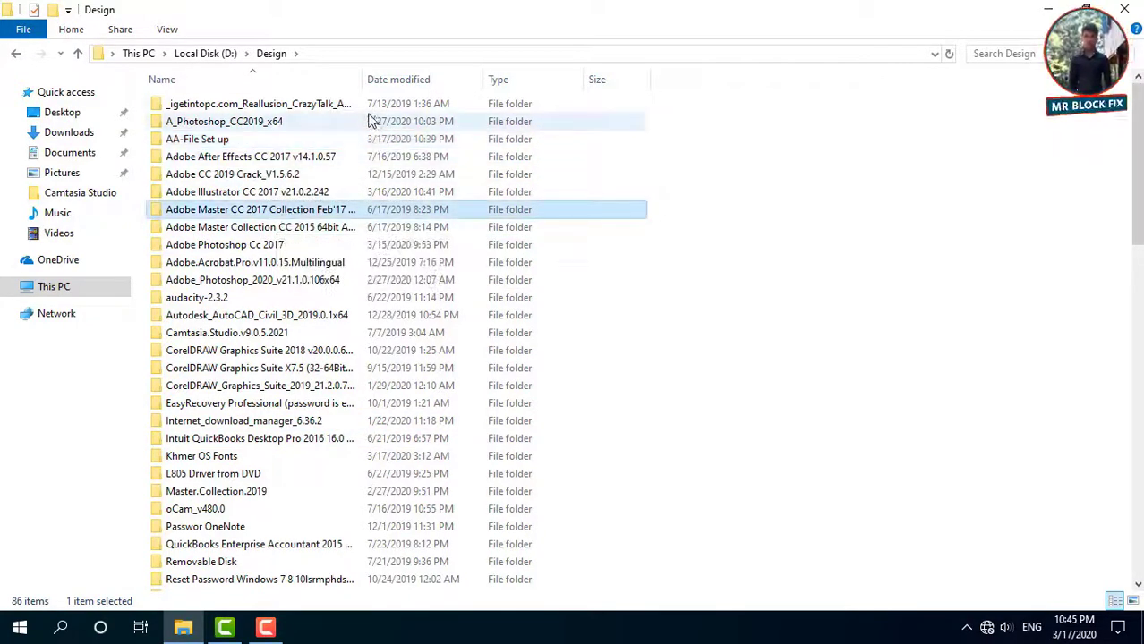
double_click(361, 79)
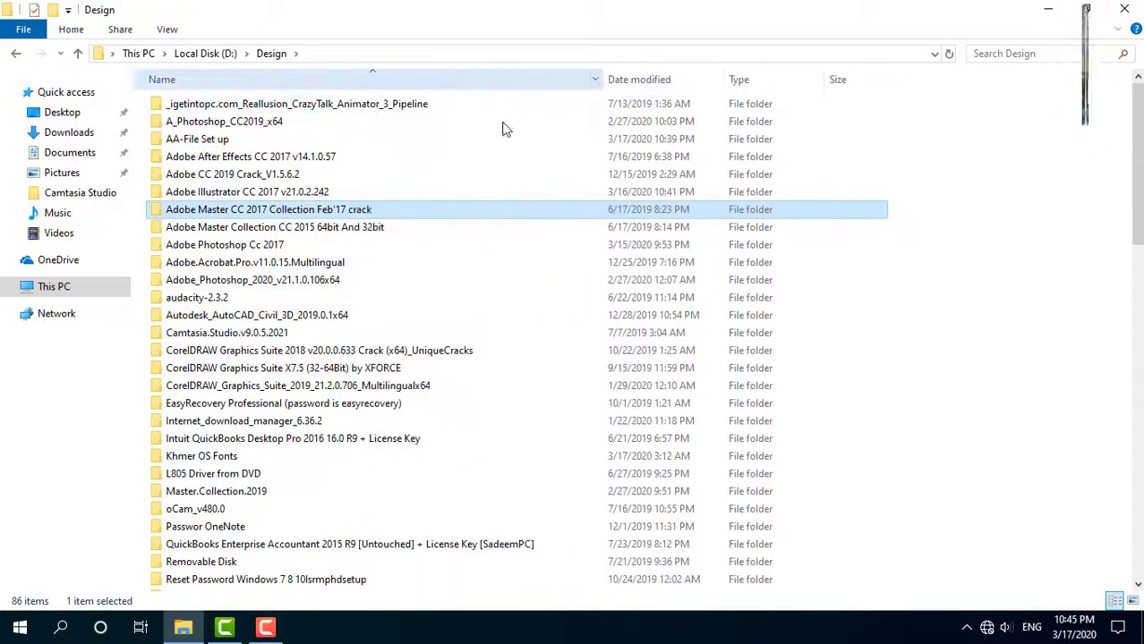
right_click(217, 213)
left_click(260, 166)
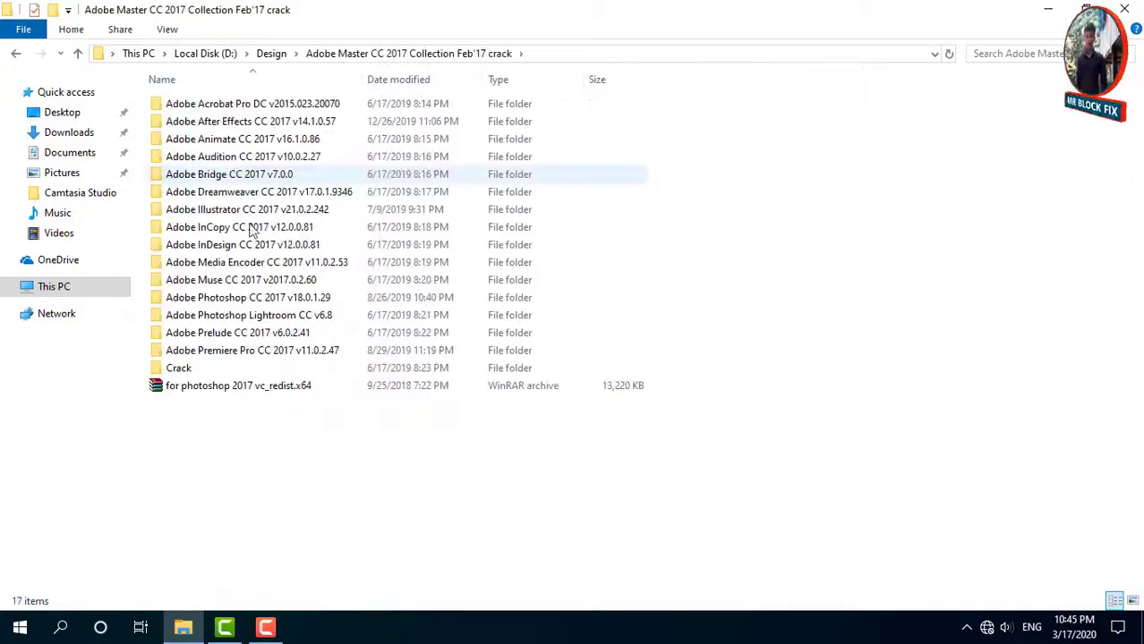
Step: Open the Build folder inside the nested Adobe Photoshop CC 2017 v18.0.1.29 folders
left_click(266, 302)
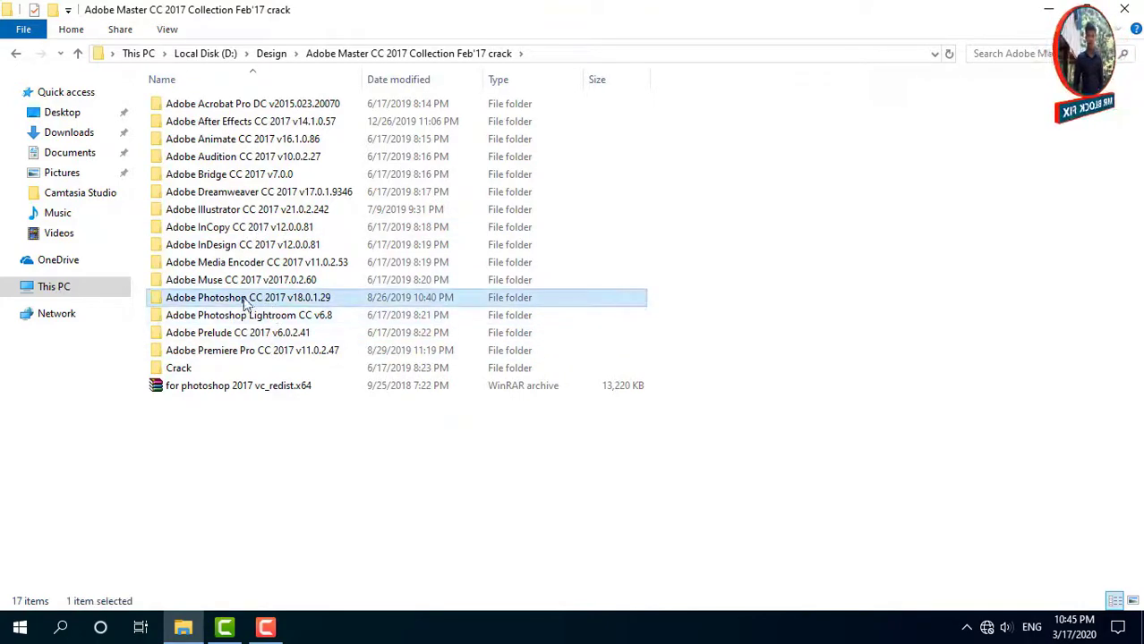
right_click(257, 304)
left_click(295, 170)
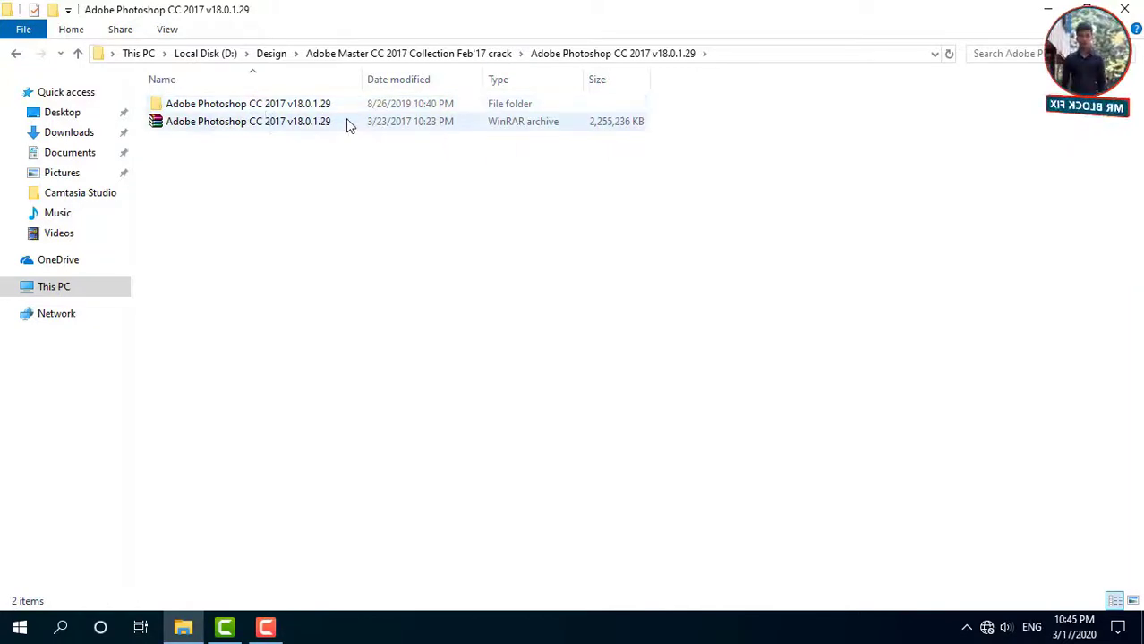
left_click(324, 106)
right_click(327, 105)
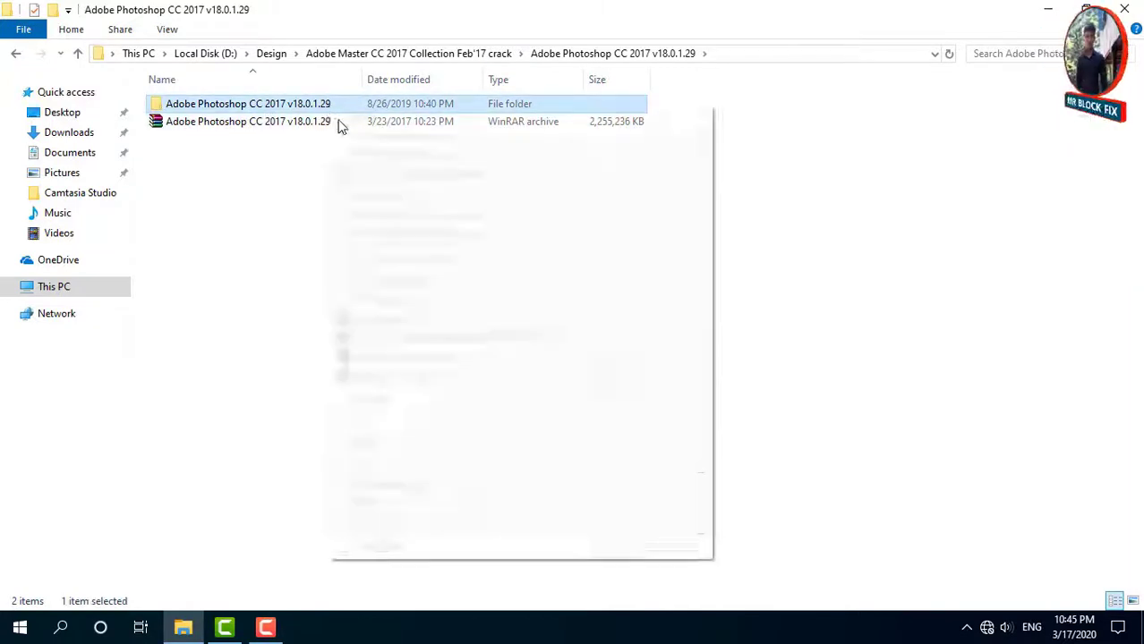
left_click(354, 119)
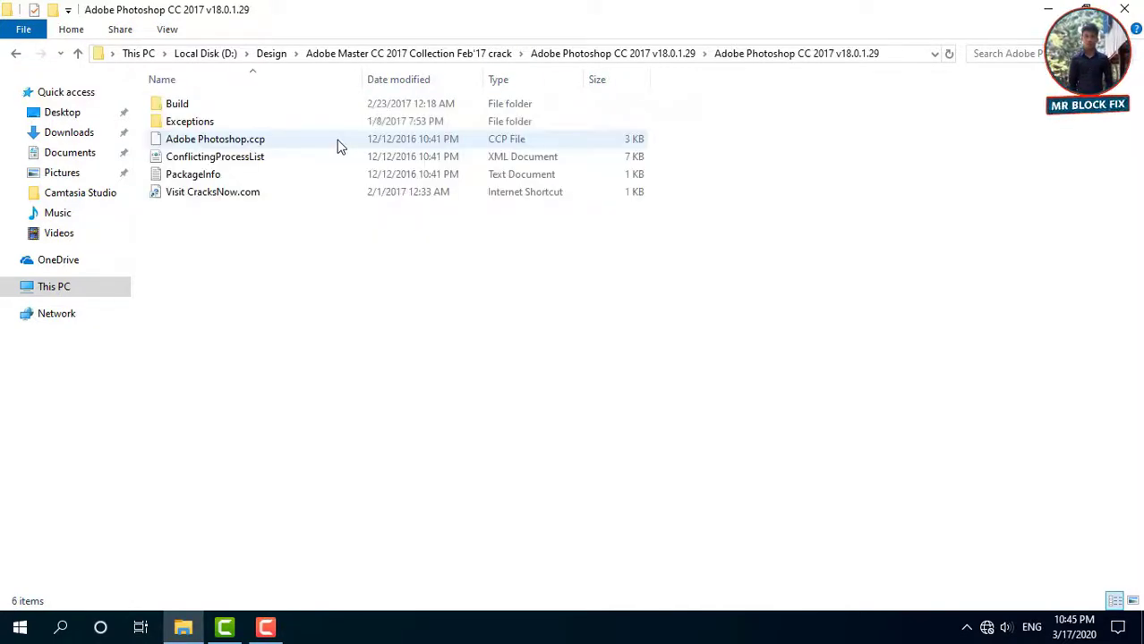
left_click(259, 109)
right_click(281, 108)
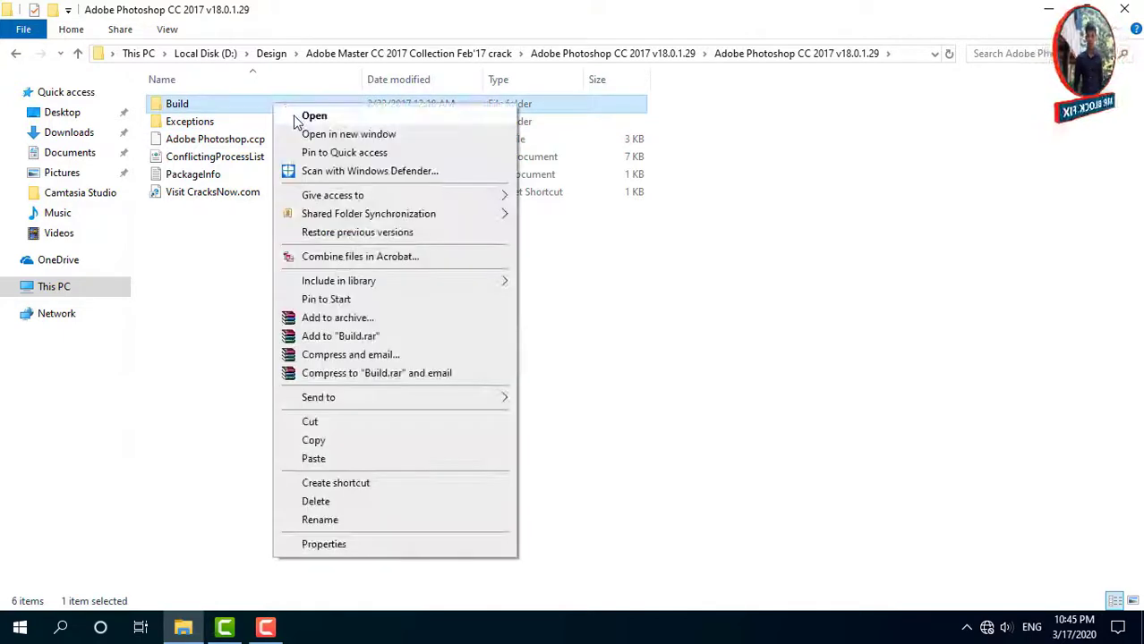
left_click(292, 117)
Step: Refresh the Build folder and run the Photoshop setup application as administrator
right_click(271, 387)
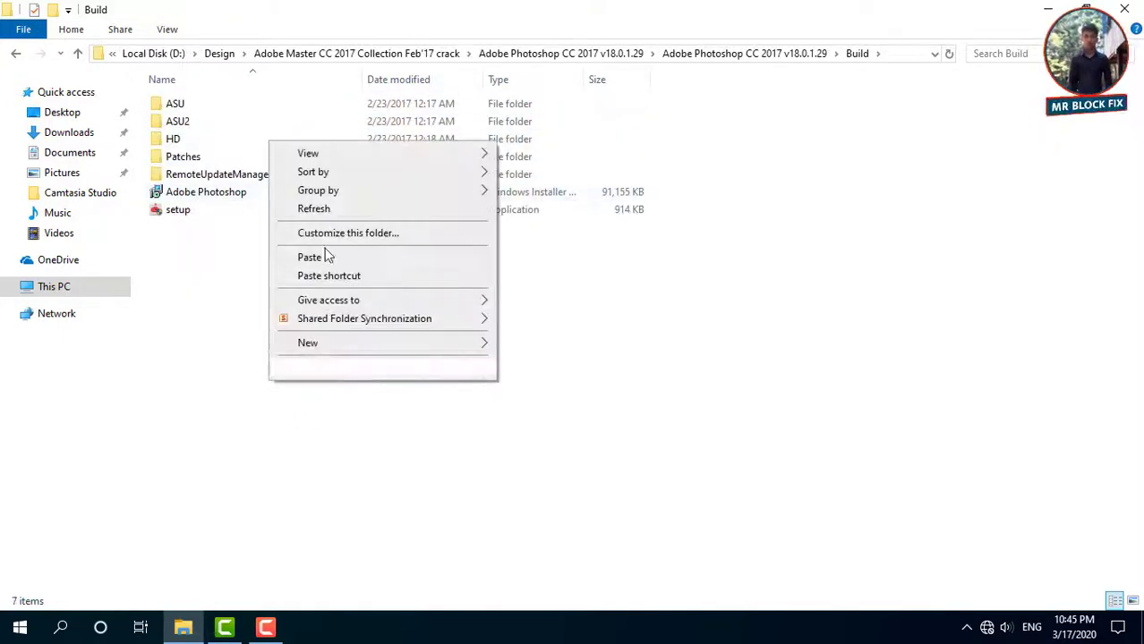
left_click(324, 207)
left_click_drag(269, 306, 199, 100)
left_click(258, 295)
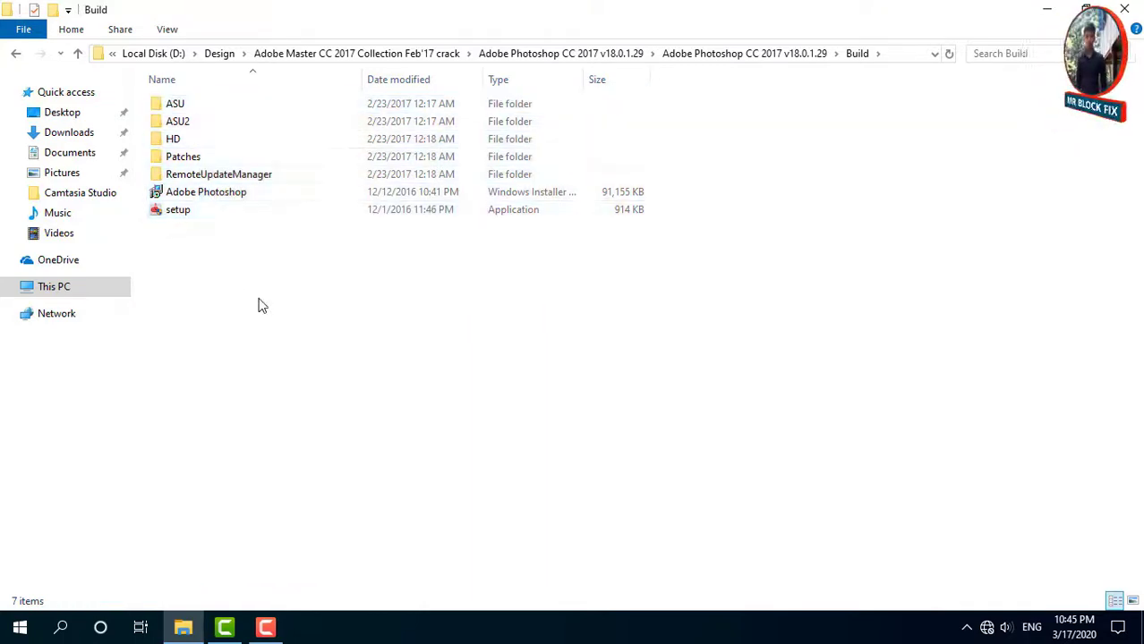
left_click(184, 213)
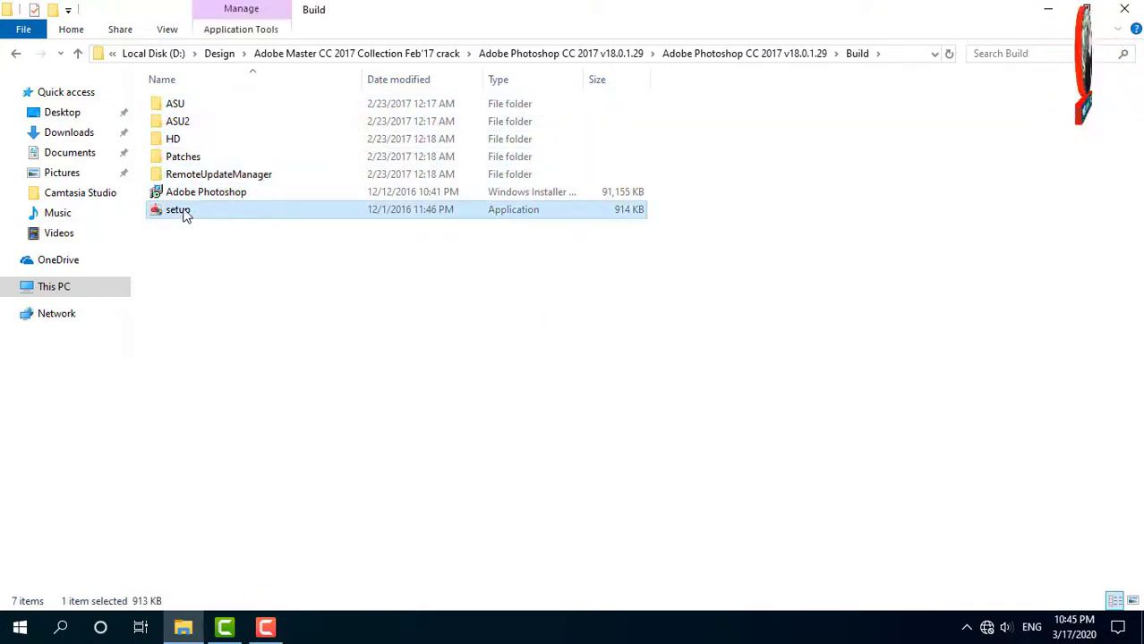
right_click(186, 215)
left_click(244, 241)
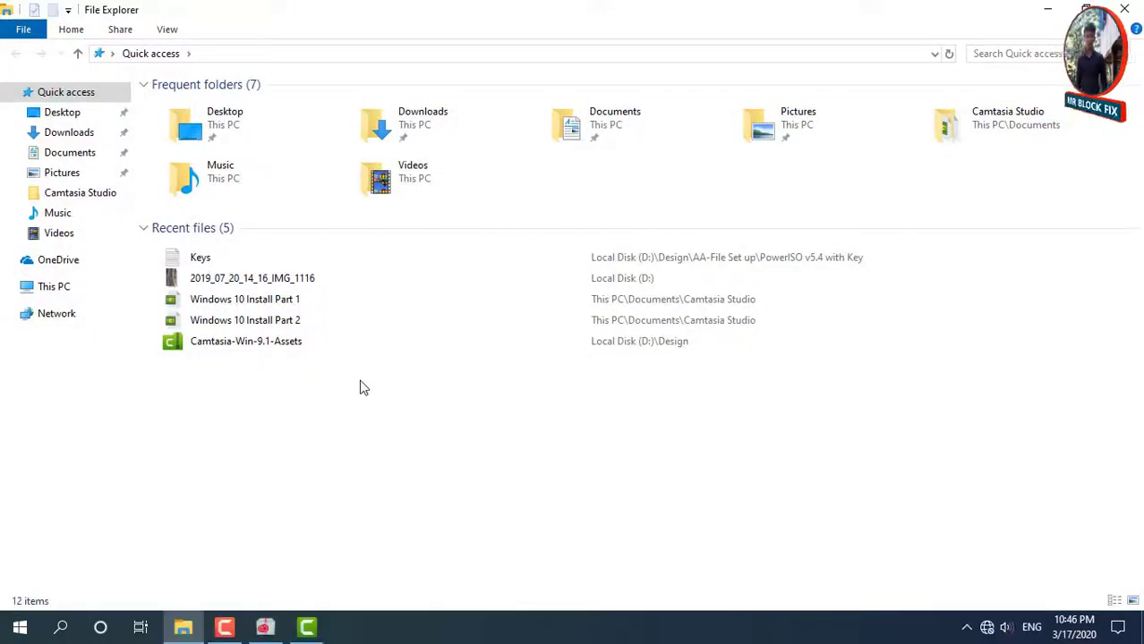
Step: Close the File Explorer window and refresh the desktop while the Creative Cloud installation runs
left_click(1133, 15)
right_click(311, 109)
left_click(352, 156)
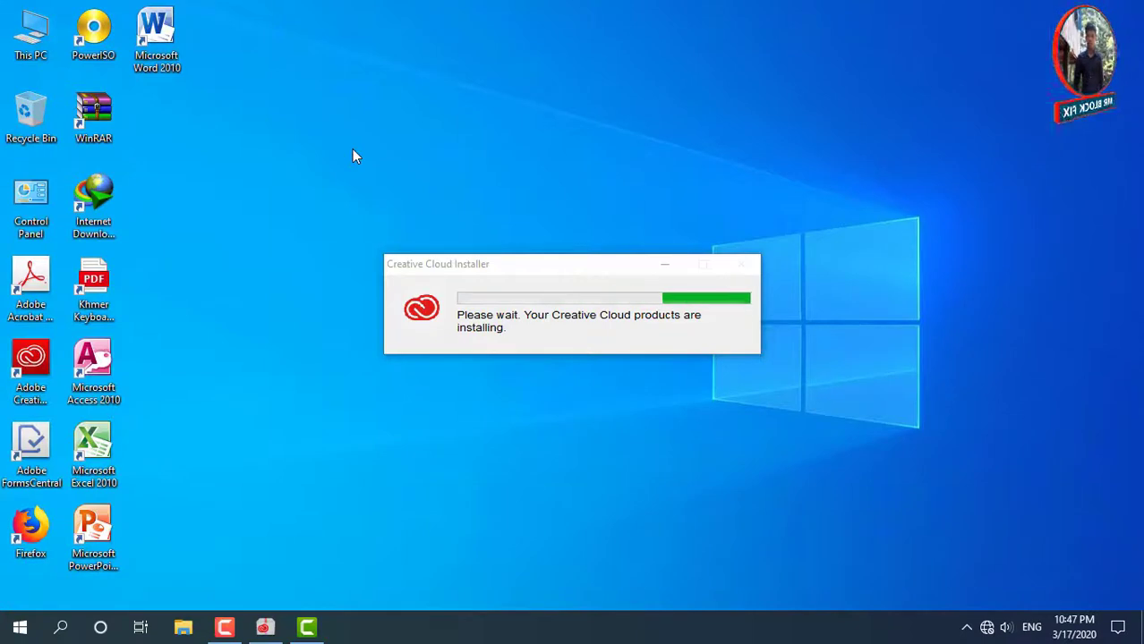
right_click(364, 3)
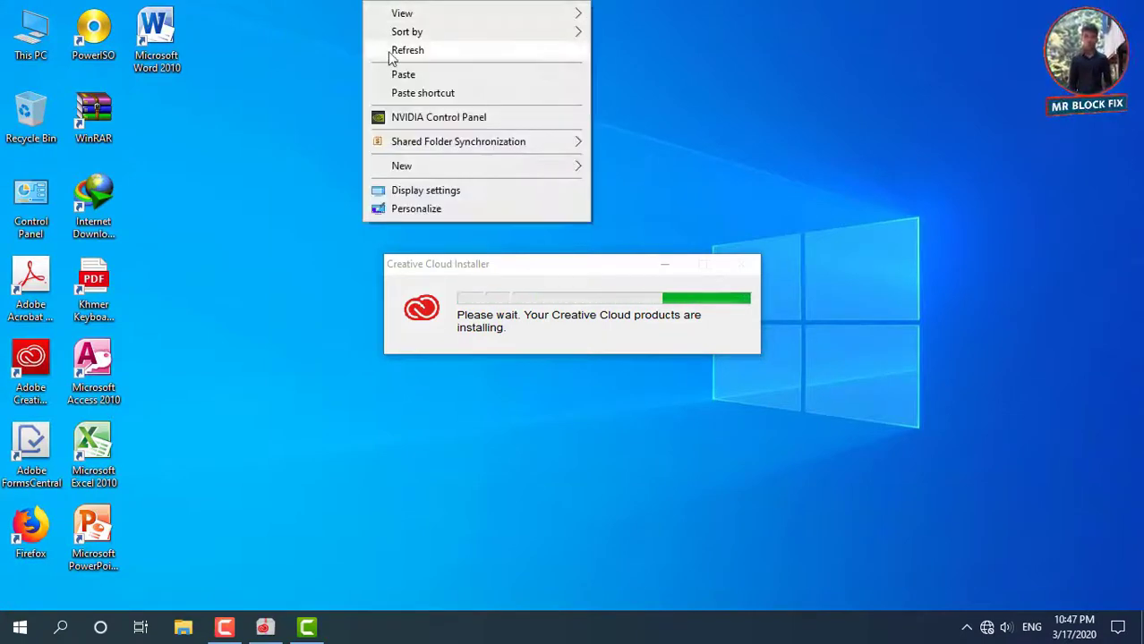
left_click(391, 51)
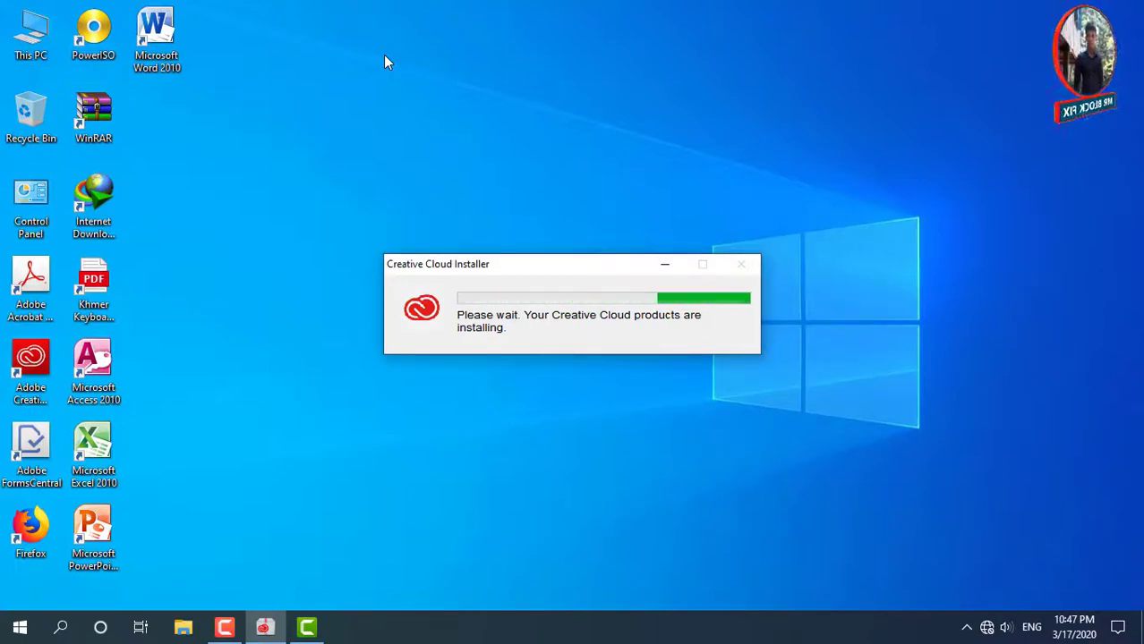
right_click(367, 117)
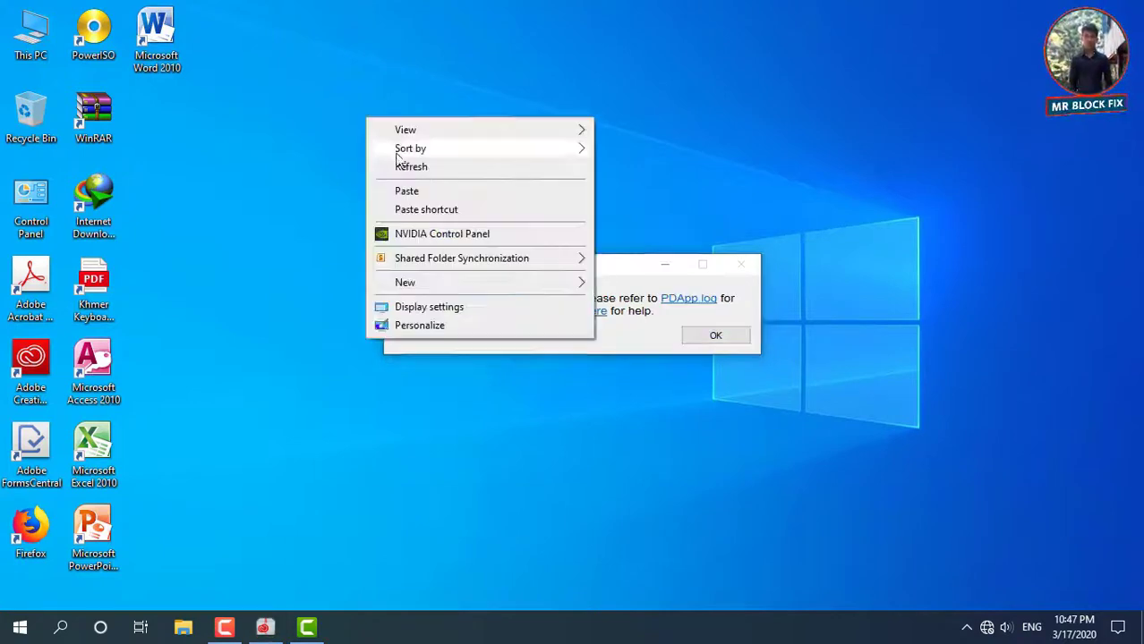
left_click(408, 167)
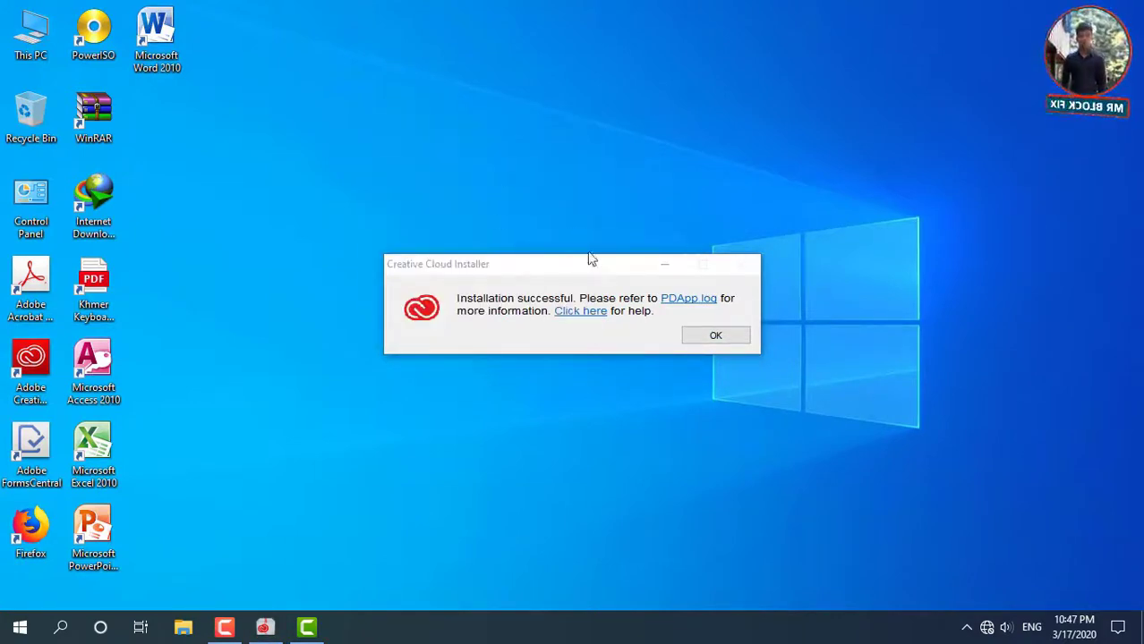
Step: Dismiss the Creative Cloud Installer's completion dialog and refresh the desktop
left_click(707, 337)
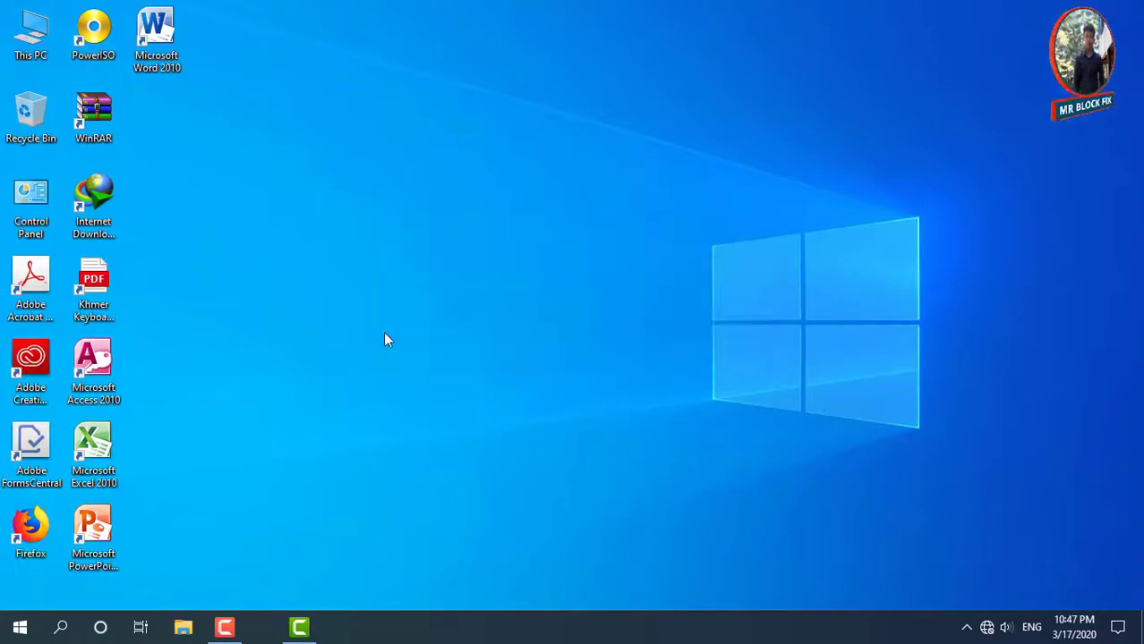
right_click(259, 184)
left_click(290, 235)
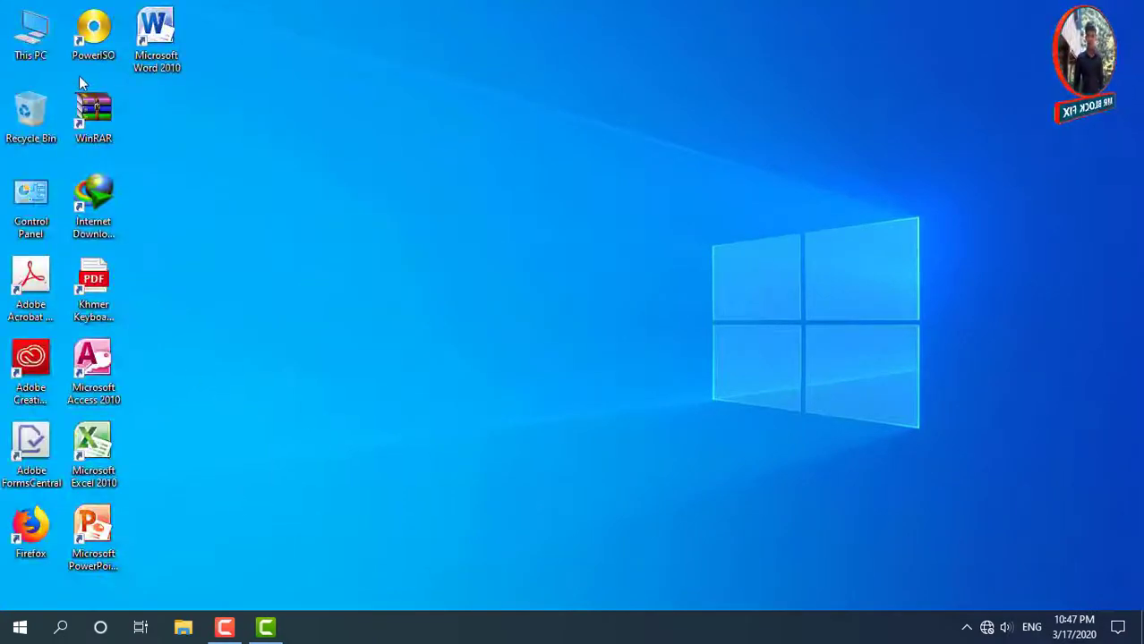
Step: Open the Adobe Master CC 2017 Collection Feb'17 crack folder in the Design folder on Local Disk (D:)
double_click(32, 36)
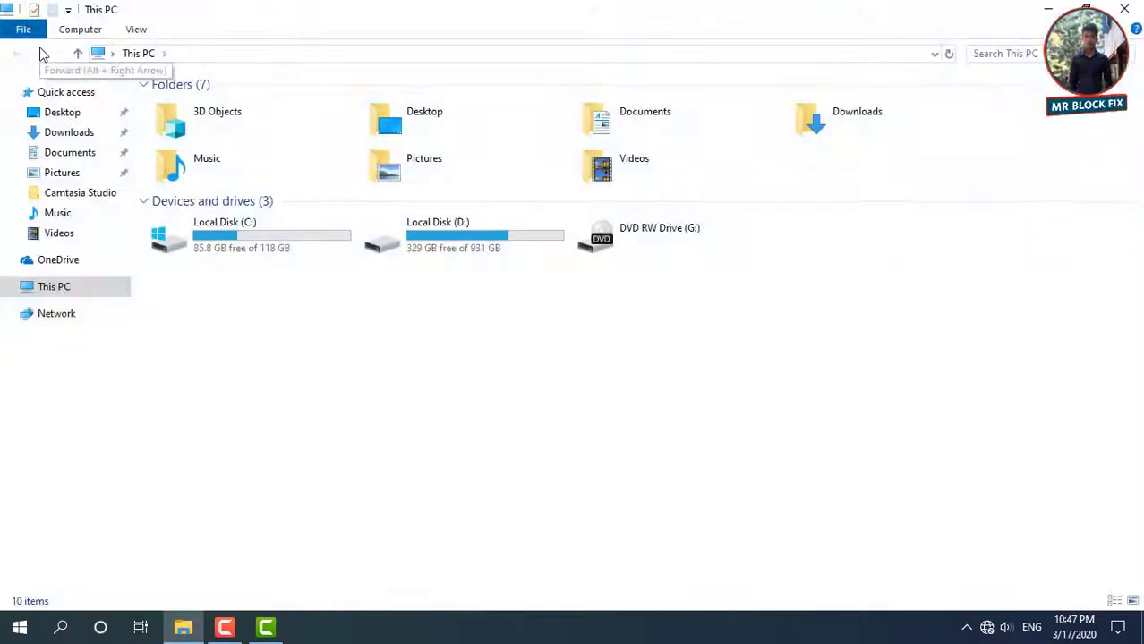
double_click(453, 230)
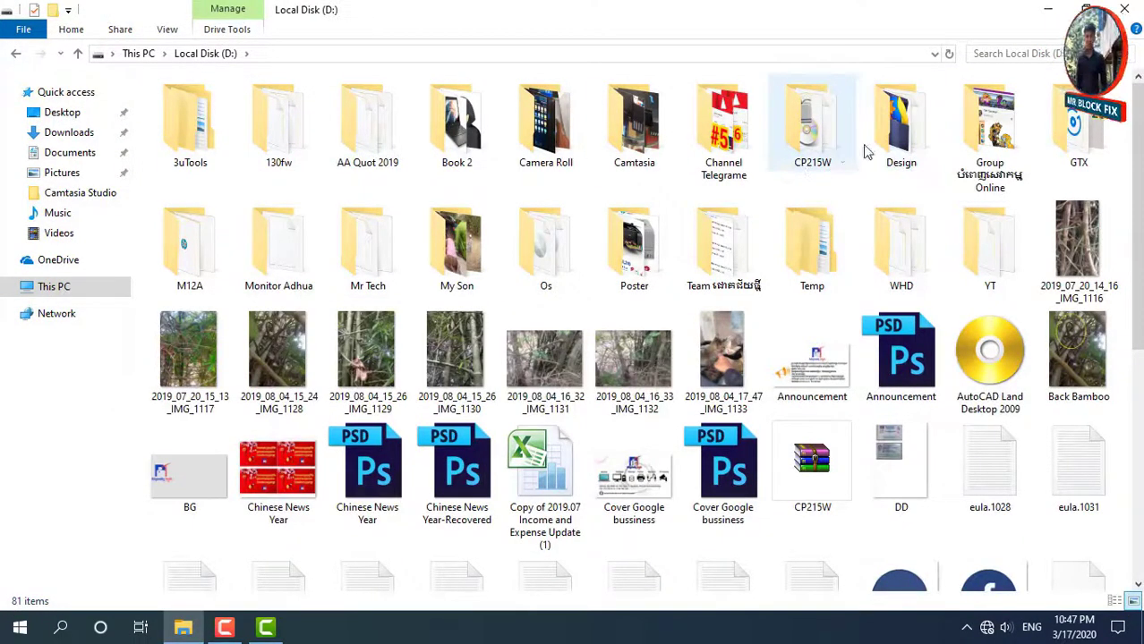
double_click(904, 134)
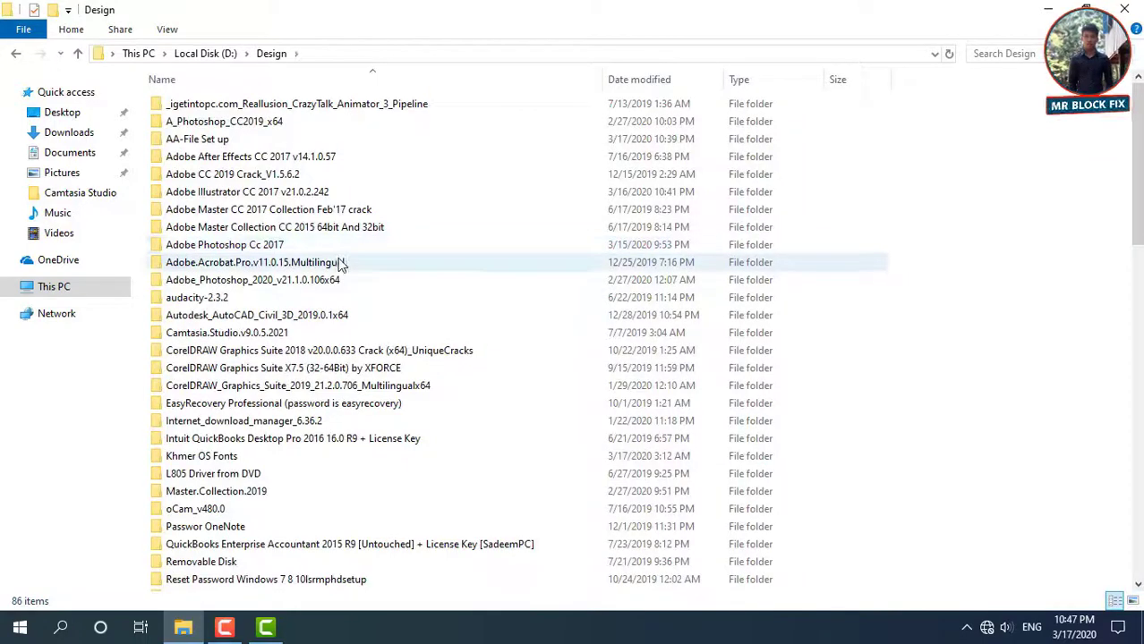
left_click(255, 177)
double_click(260, 209)
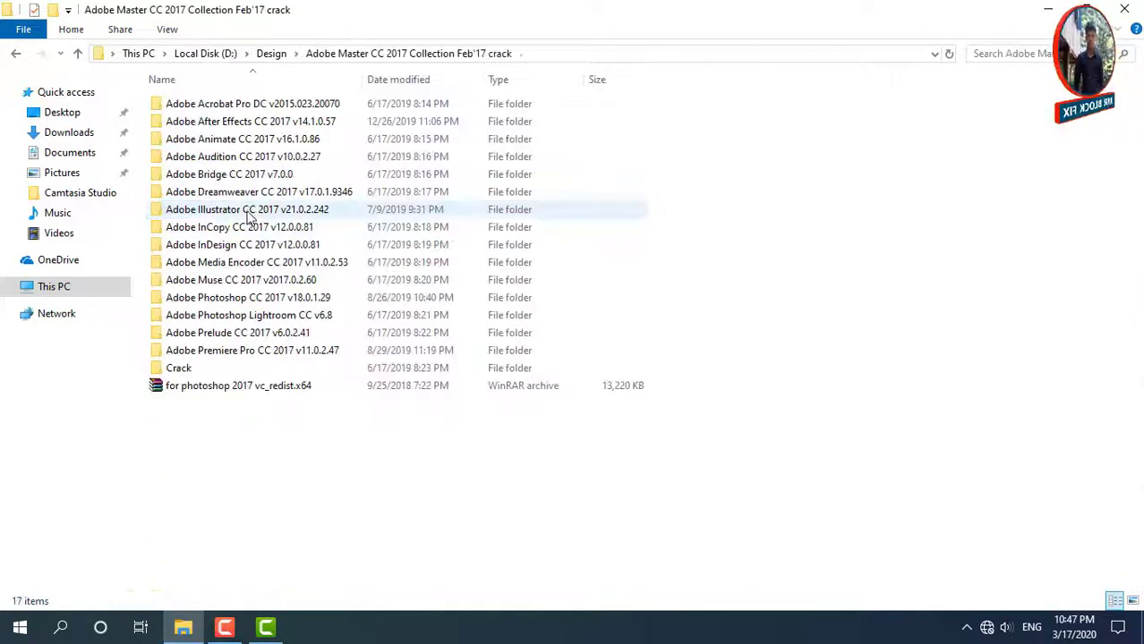
Step: Open the Crack subfolder and the Crack folder nested inside it
left_click(190, 369)
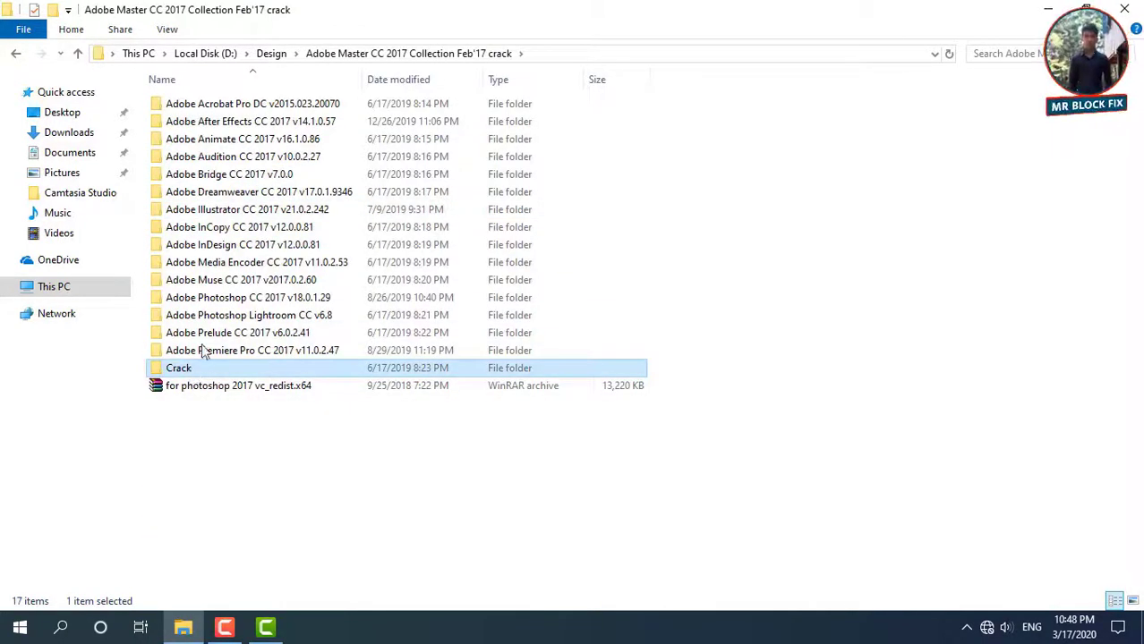
right_click(190, 368)
left_click(231, 165)
left_click(180, 107)
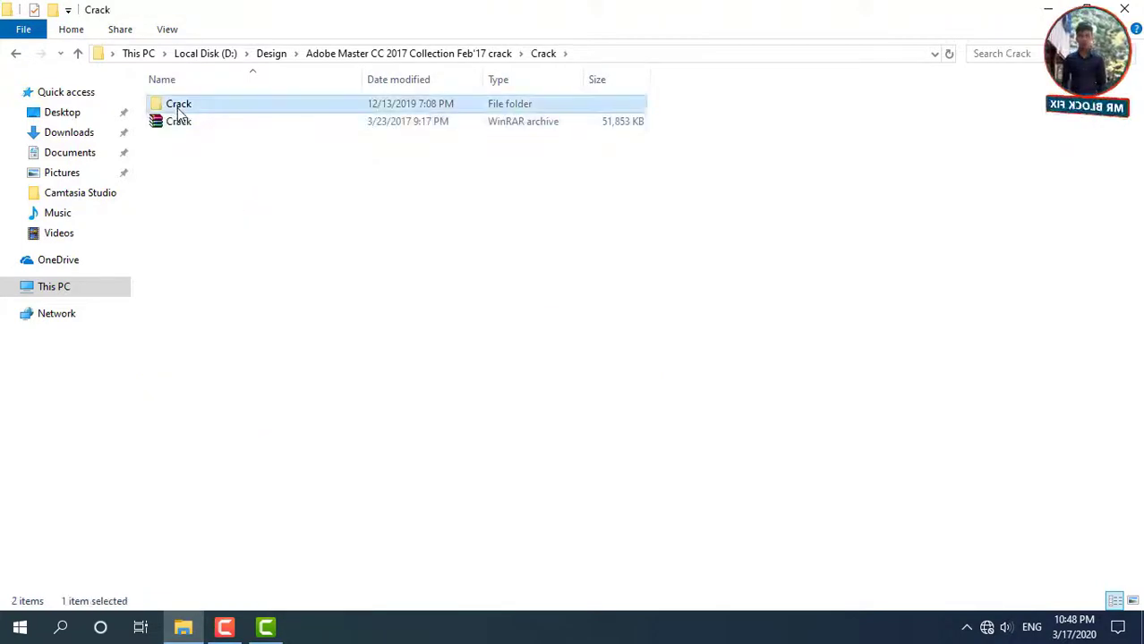
double_click(179, 107)
Step: Copy the adobe.snr.patch.v2.0-painter application and minimize the folder window
left_click(206, 146)
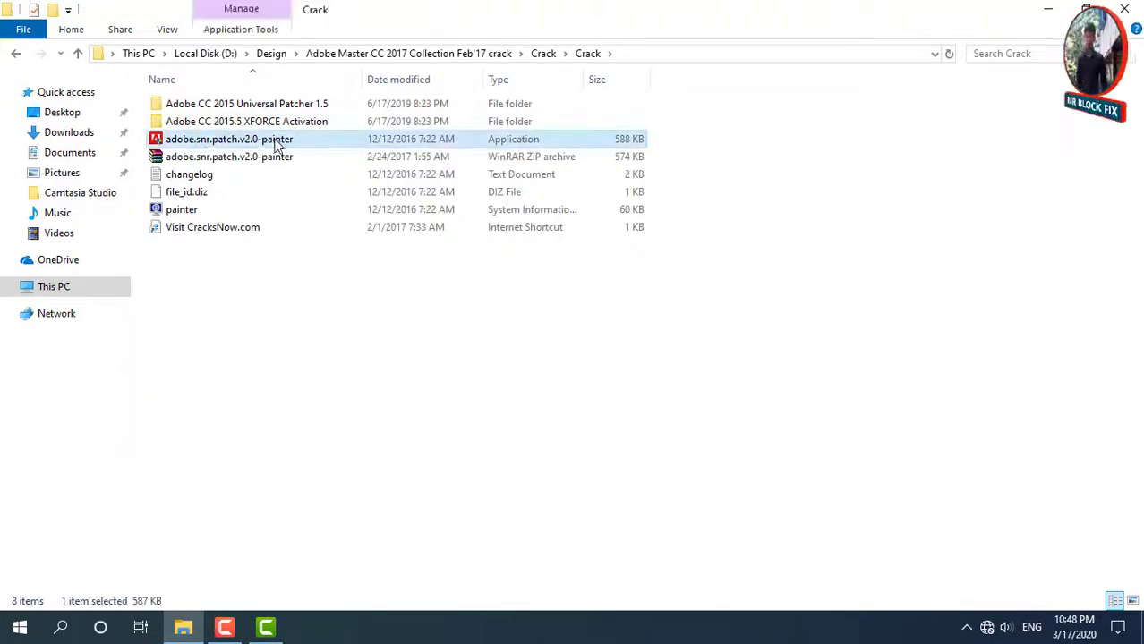
right_click(278, 145)
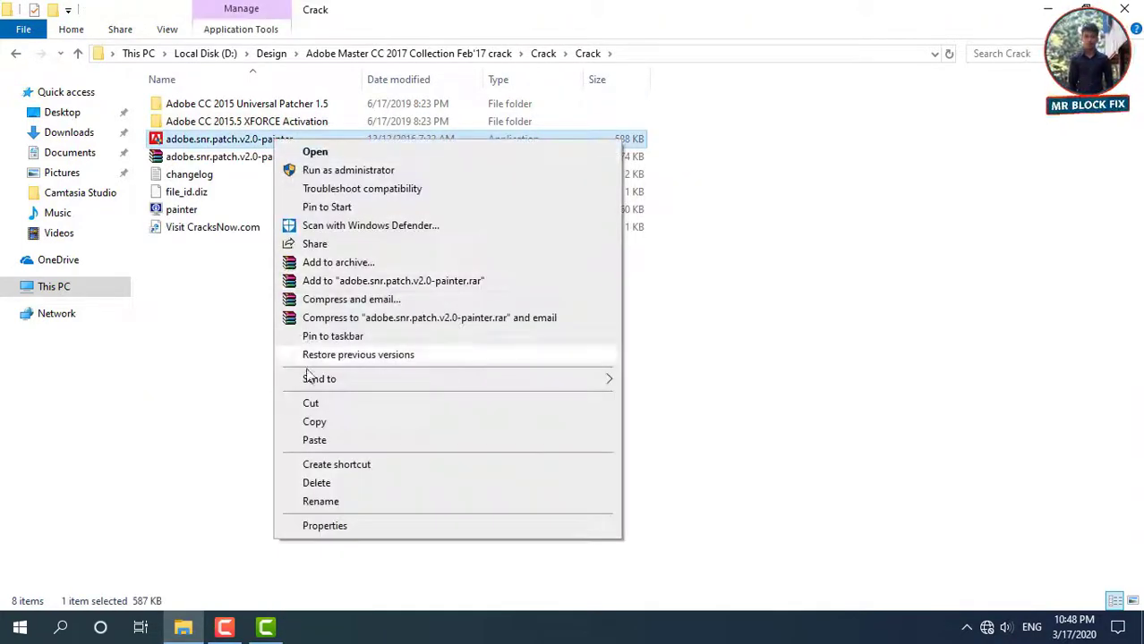
left_click(313, 423)
left_click(1059, 9)
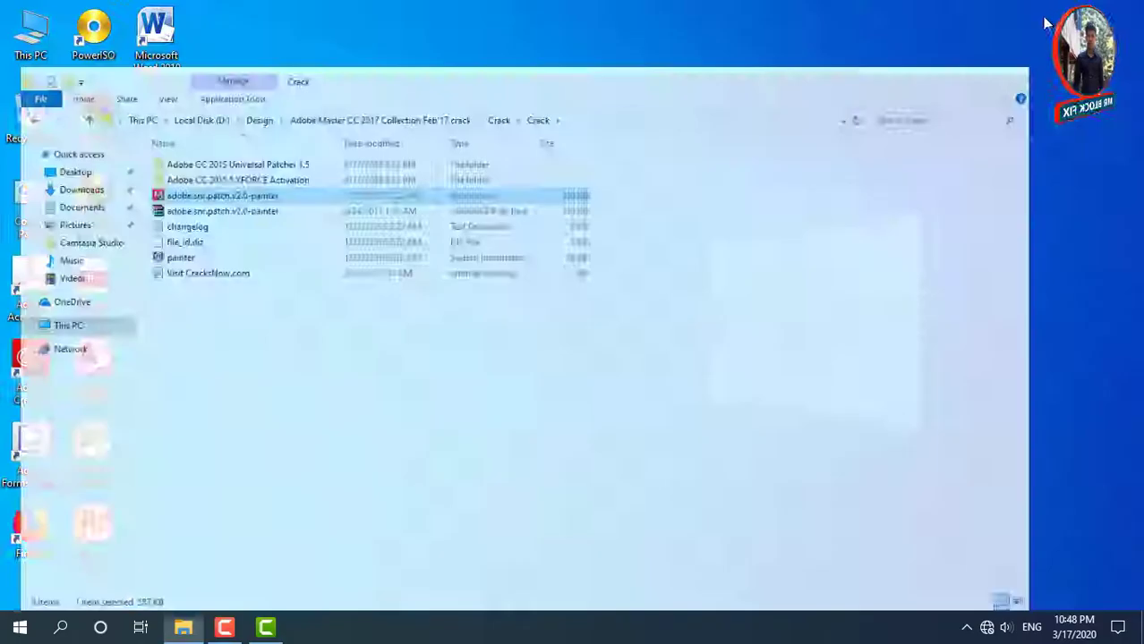
Step: Create a desktop shortcut for Adobe Photoshop CC 2017 and place it below the Microsoft Word 2010 icon
left_click(9, 631)
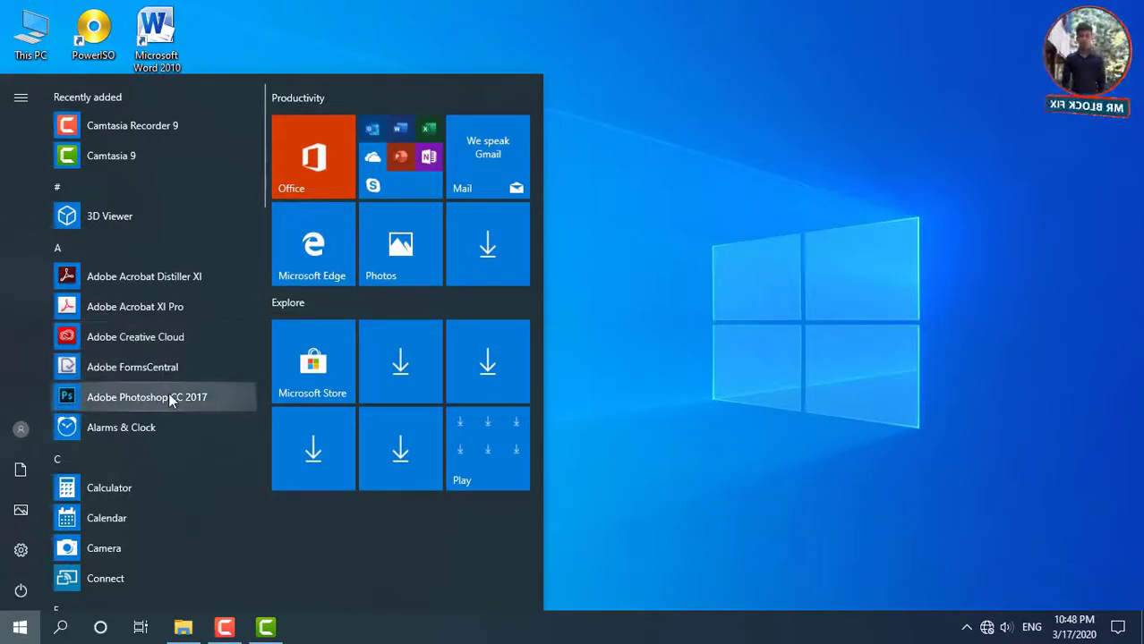
left_click_drag(170, 400, 689, 153)
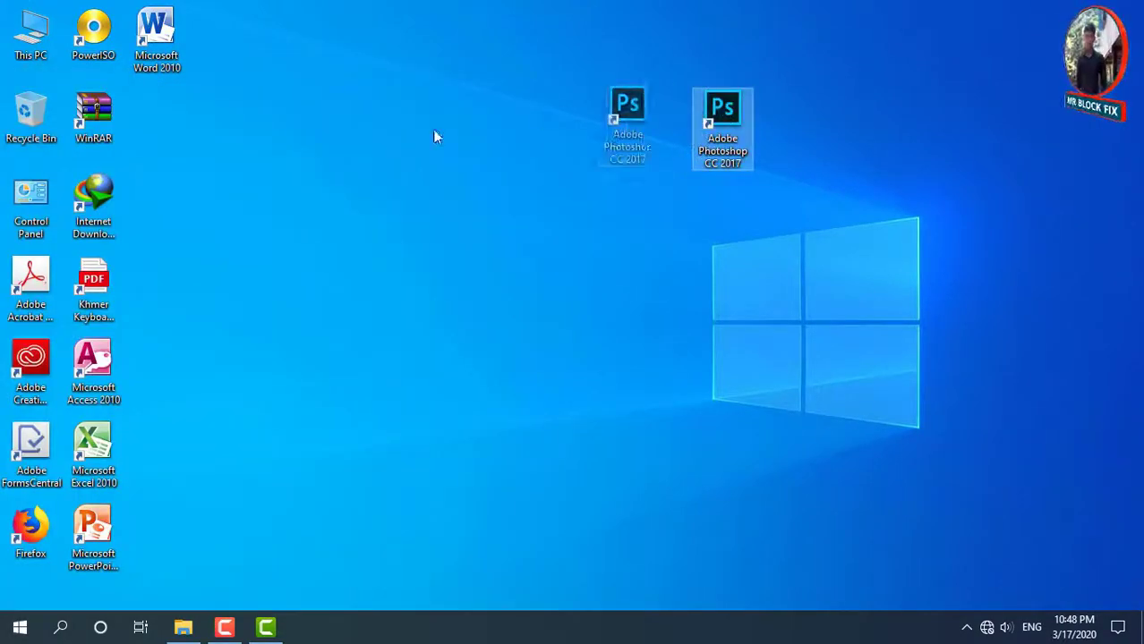
left_click_drag(434, 136, 171, 111)
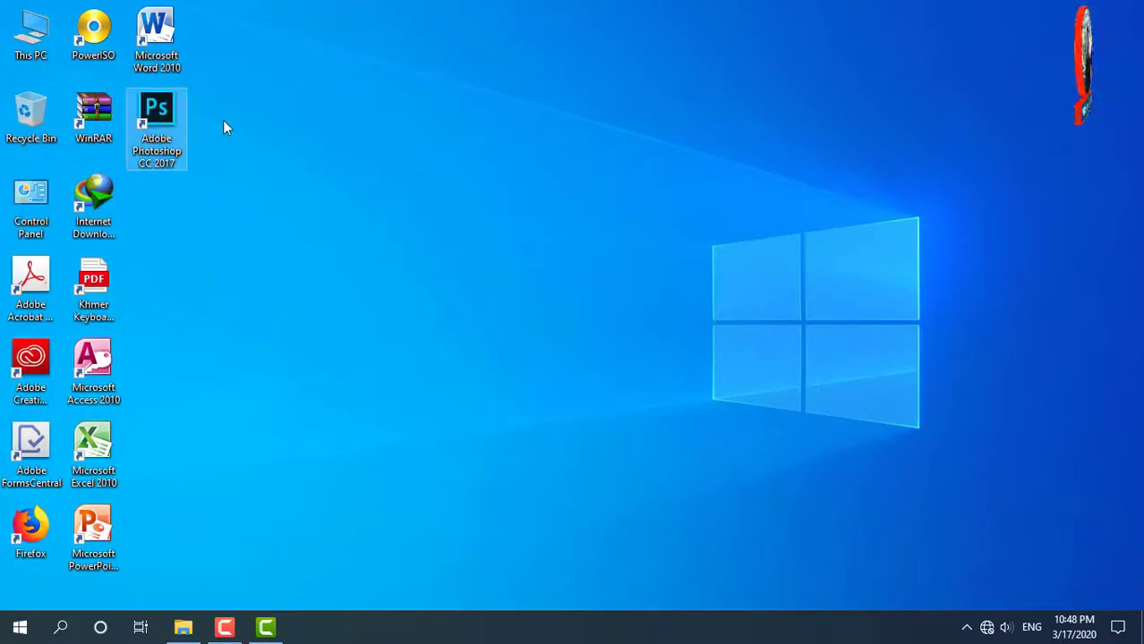
Step: Paste the copied patcher application into the Adobe Photoshop CC 2017 program folder with administrator permission and refresh the folder
right_click(168, 111)
left_click(201, 140)
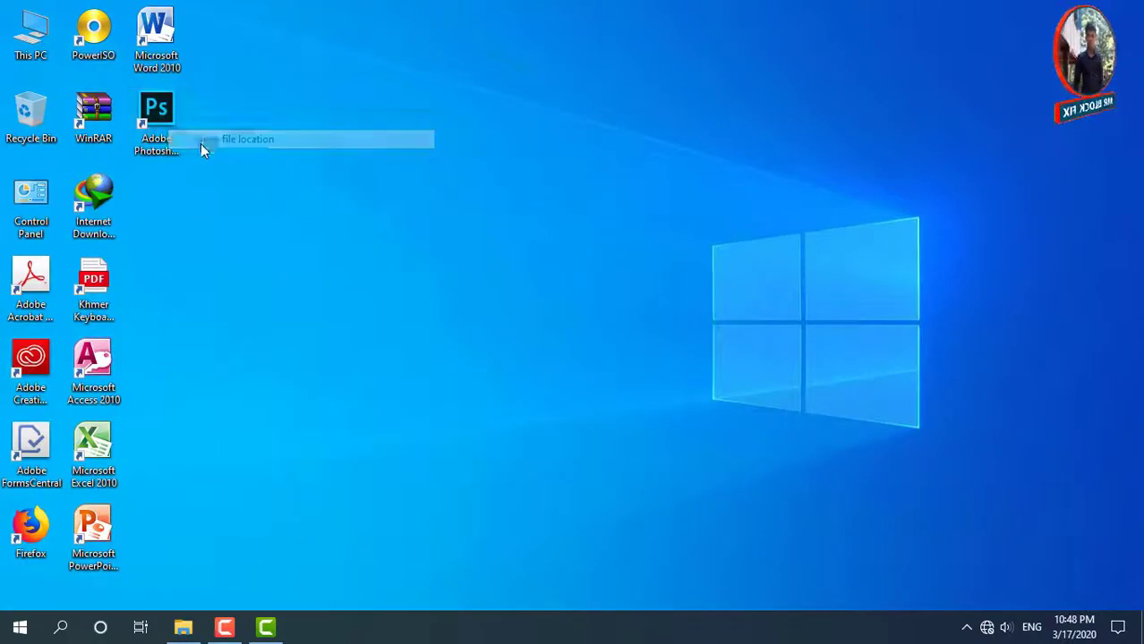
right_click(839, 258)
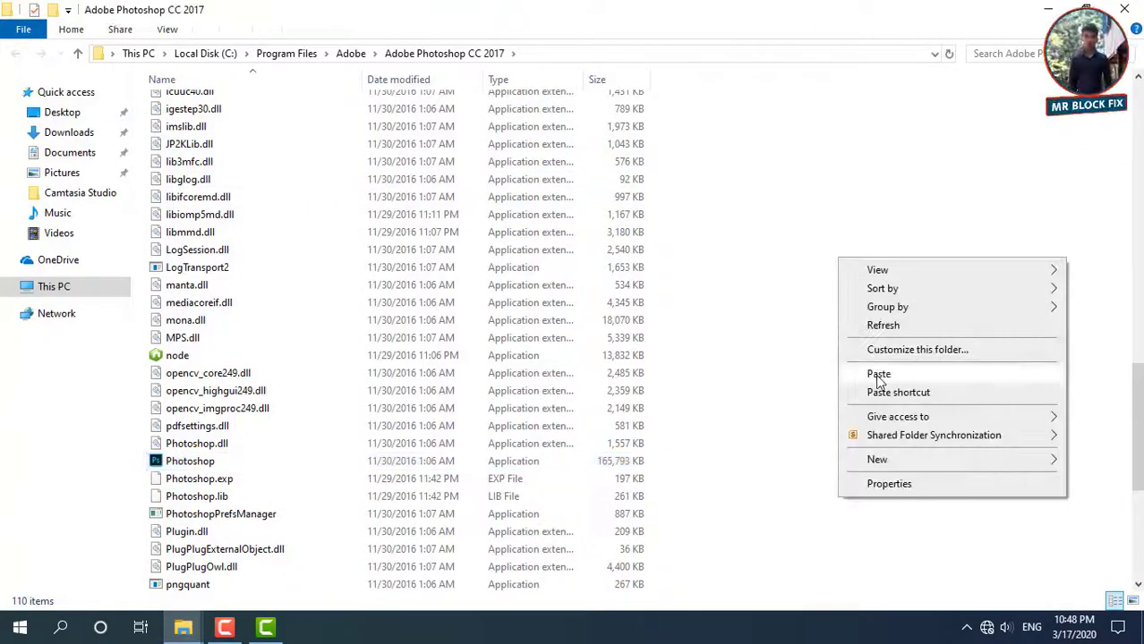
left_click(806, 236)
right_click(803, 230)
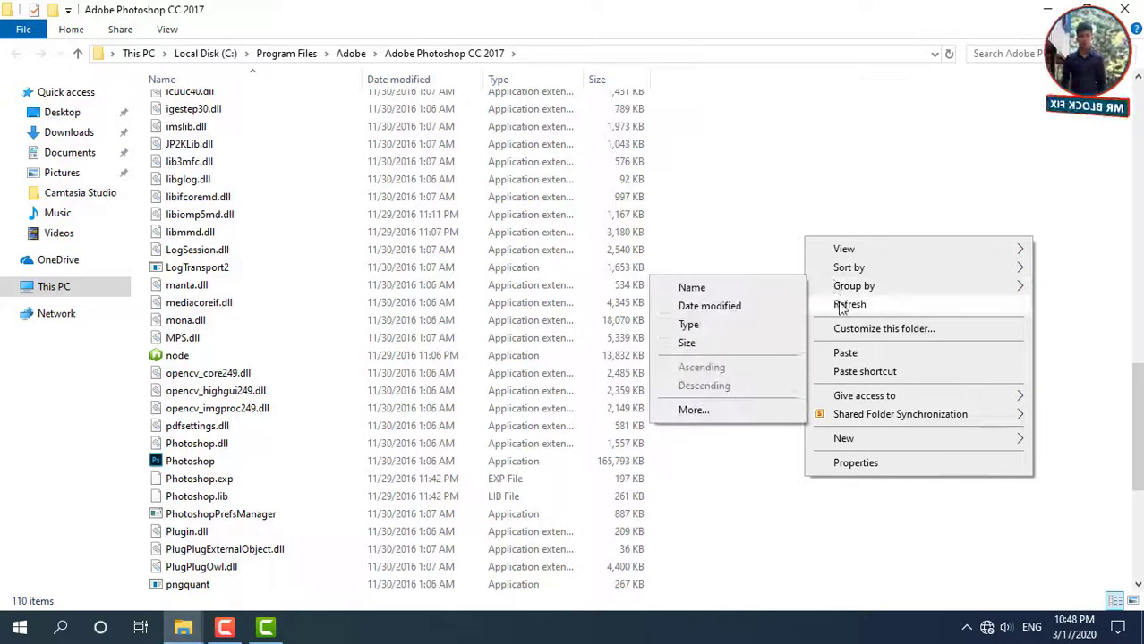
left_click(842, 298)
right_click(799, 219)
left_click(838, 333)
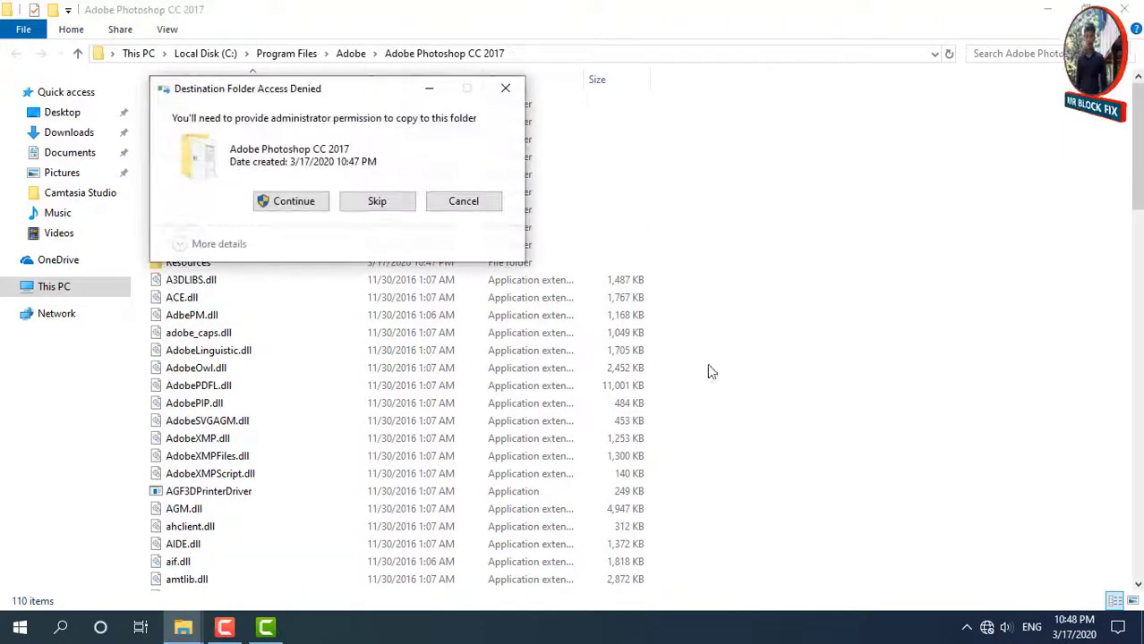
left_click(313, 204)
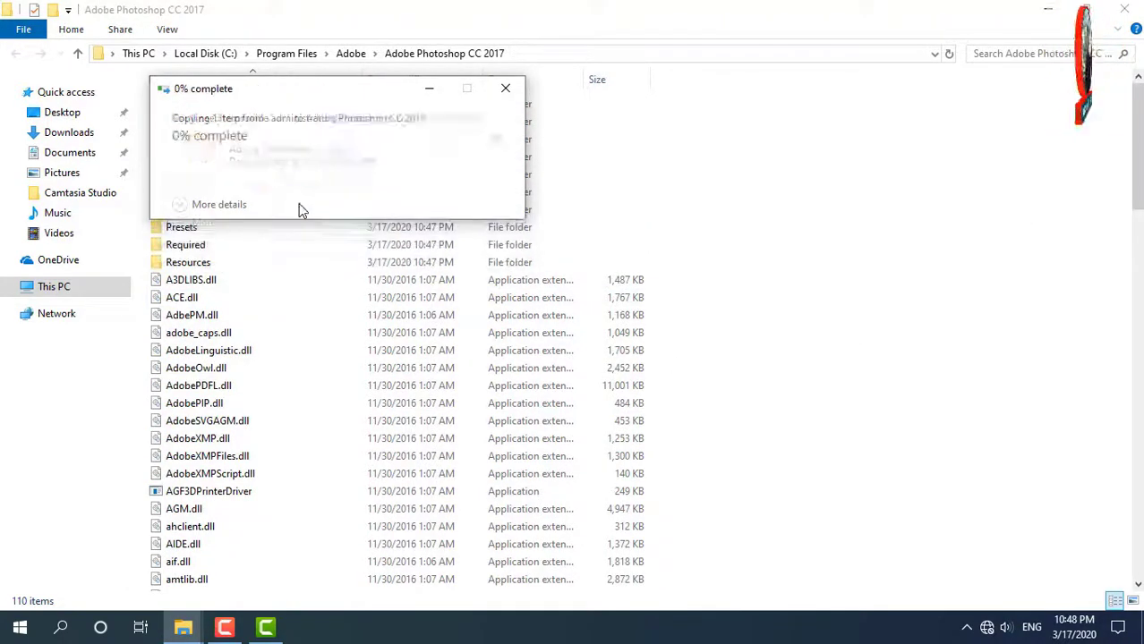
right_click(828, 309)
left_click(864, 370)
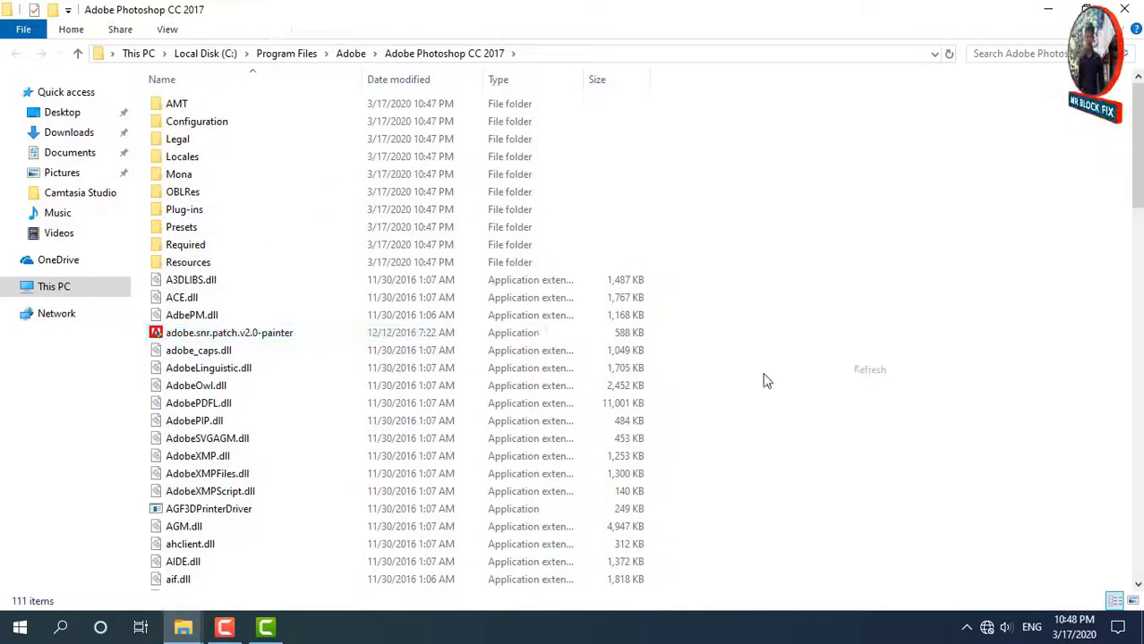
Step: Run adobe.snr.patch.v2.0-painter as administrator, patch Adobe Photoshop CC 2017 (64-Bit), and close the patcher
right_click(242, 338)
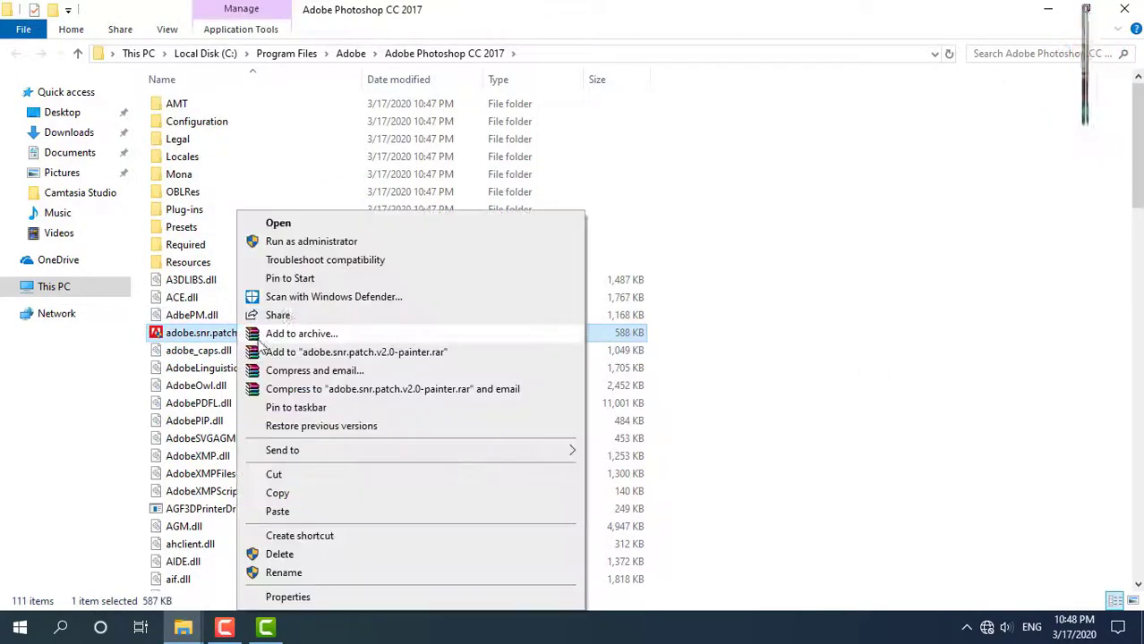
left_click(295, 243)
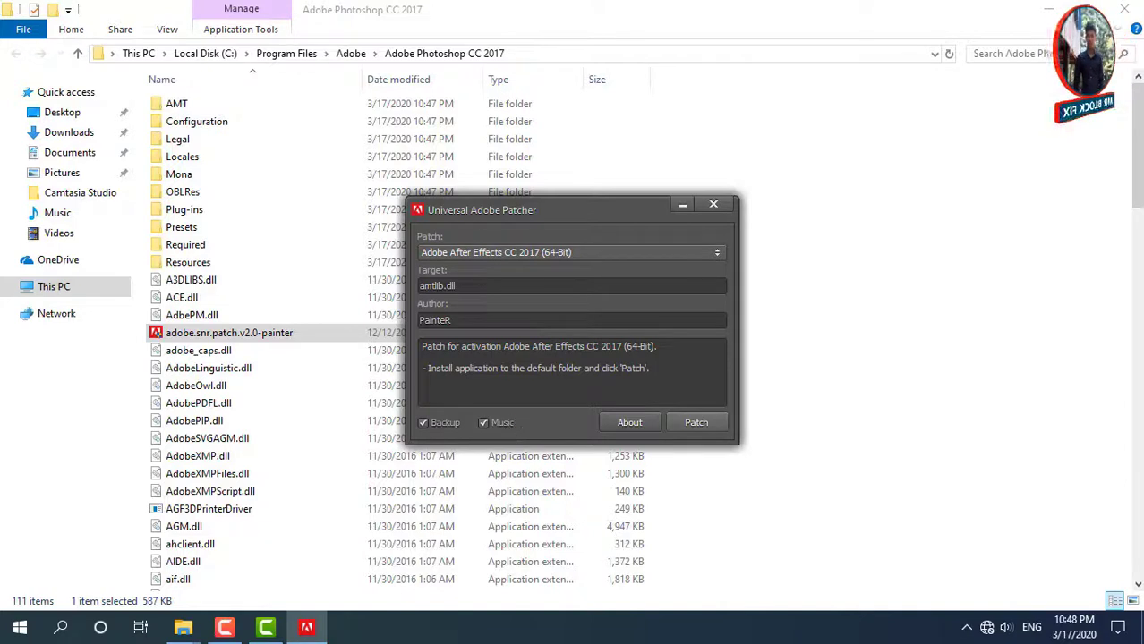
left_click(521, 251)
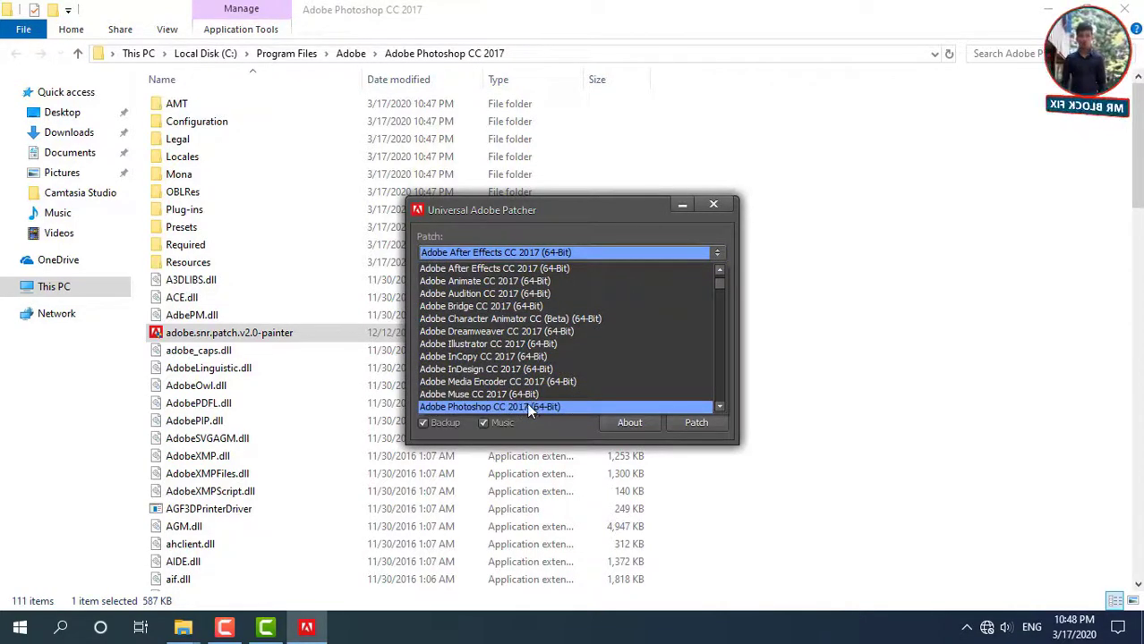
left_click(530, 407)
left_click(698, 422)
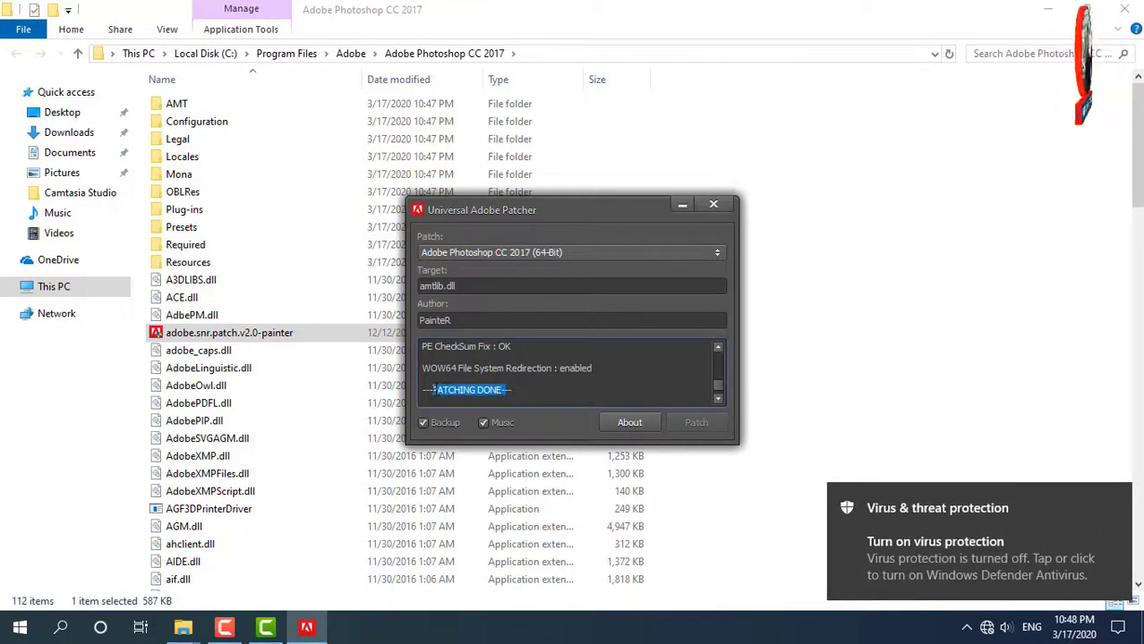
left_click(713, 208)
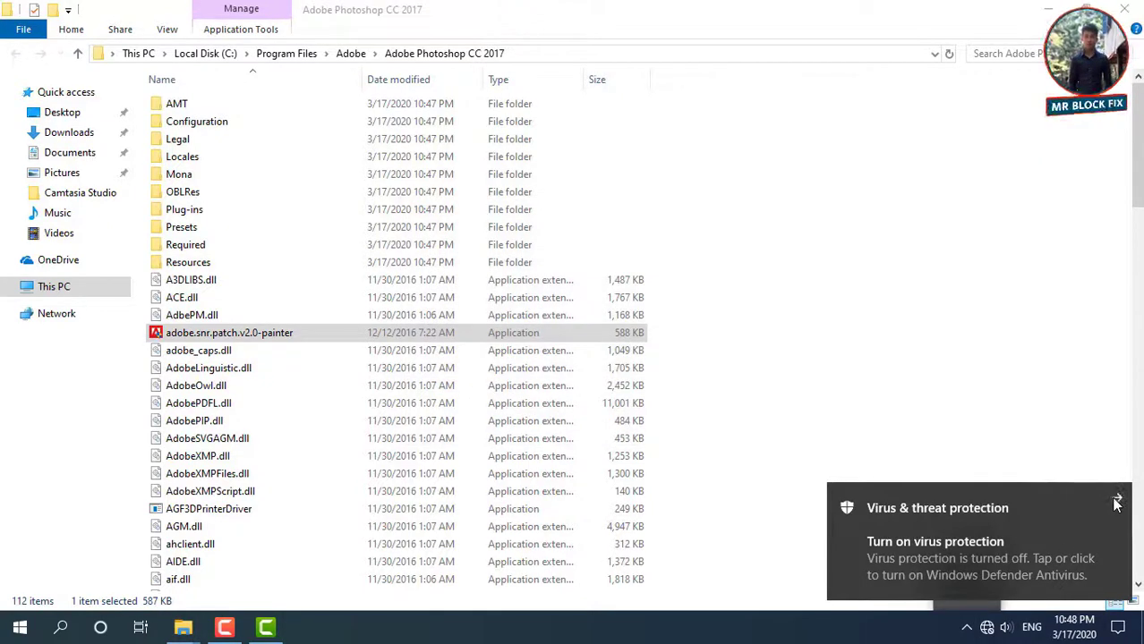
Step: Close the Adobe Photoshop CC 2017 program folder and refresh the desktop
left_click(967, 626)
left_click(1049, 404)
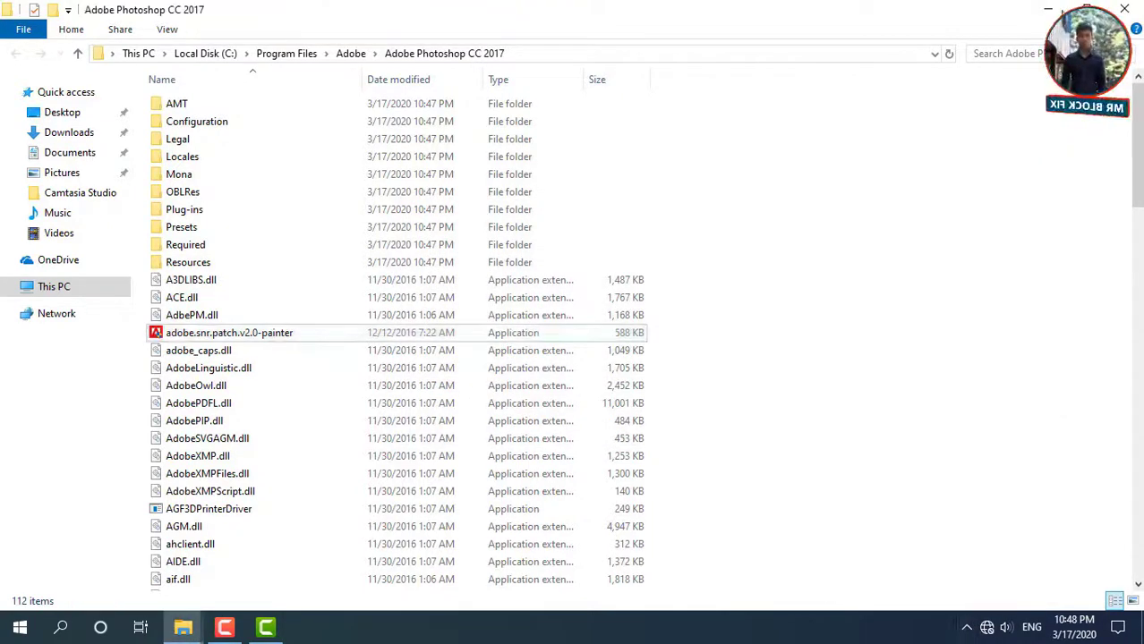
left_click(1132, 14)
right_click(660, 123)
left_click(698, 163)
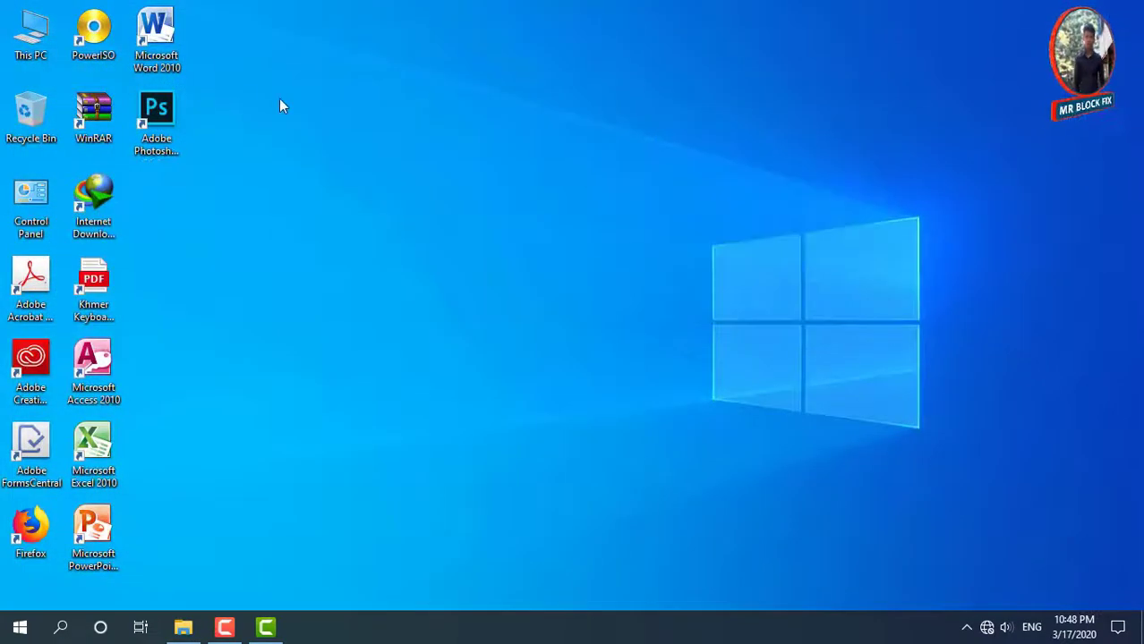
Step: Launch Adobe Photoshop CC 2017 from its desktop shortcut
left_click(162, 112)
right_click(159, 110)
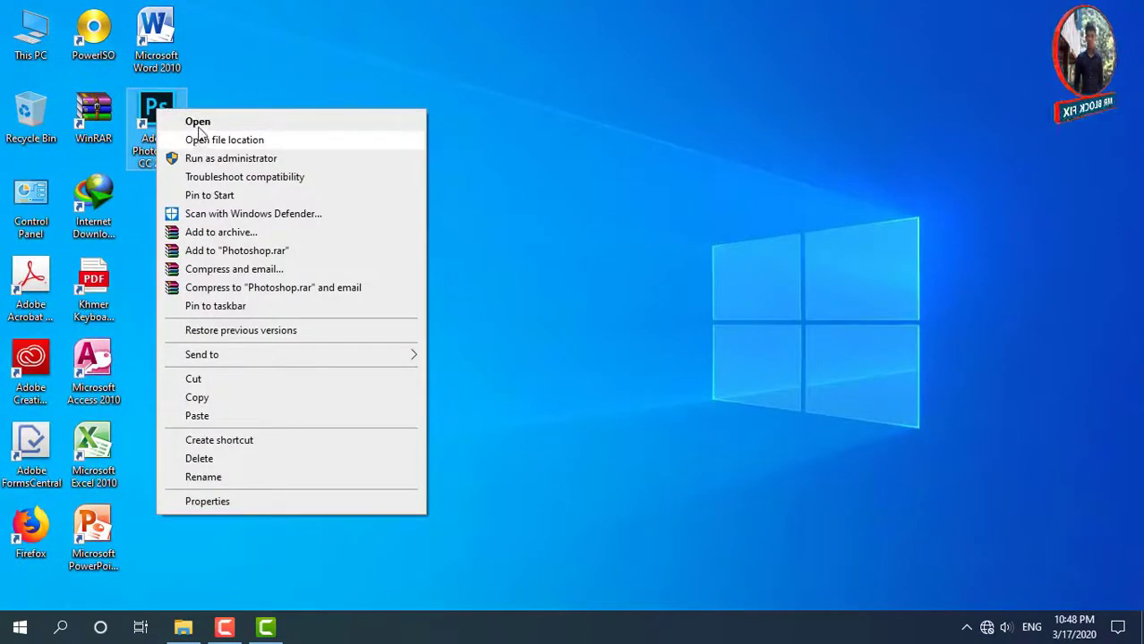
left_click(197, 122)
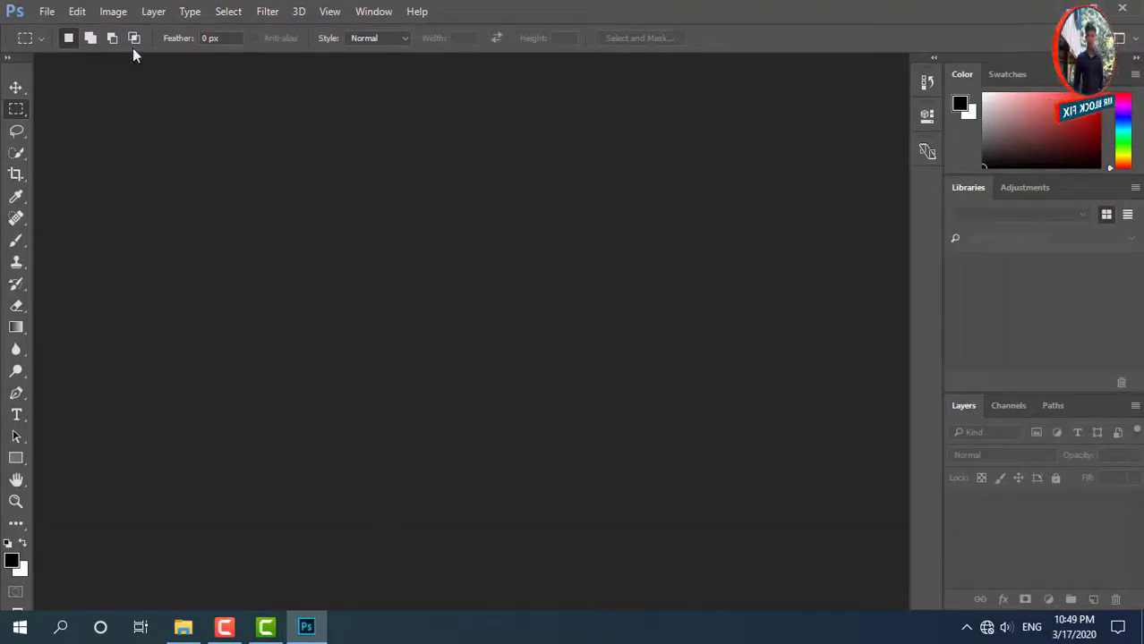
Step: Set the text engine to Middle Eastern and South Asian in the Type preferences and confirm
left_click(78, 12)
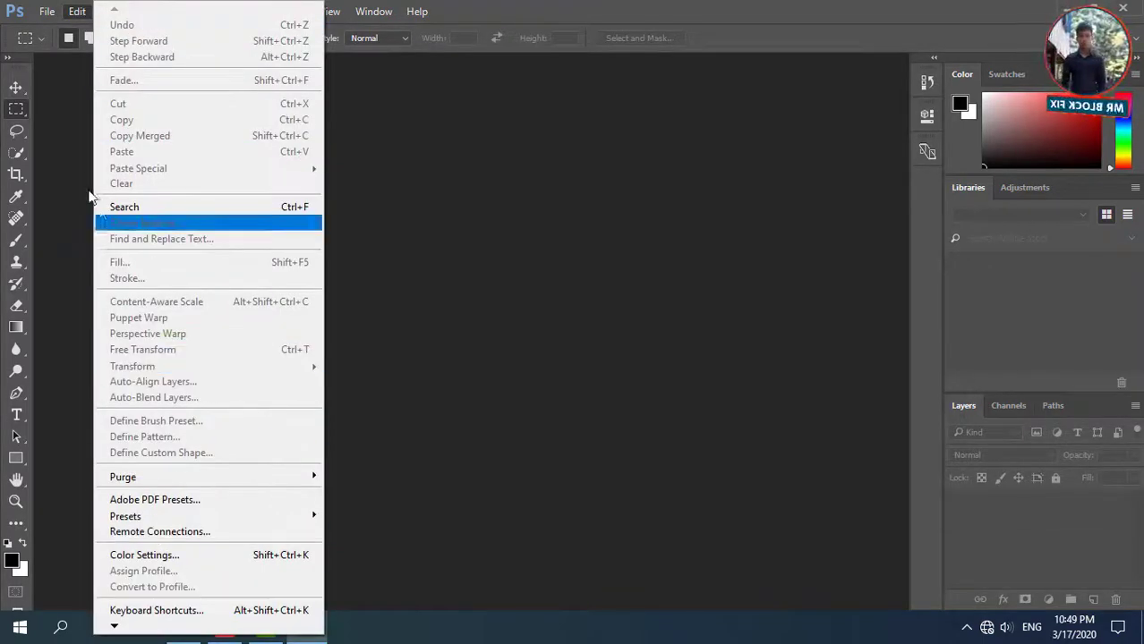
mouse_move(116, 630)
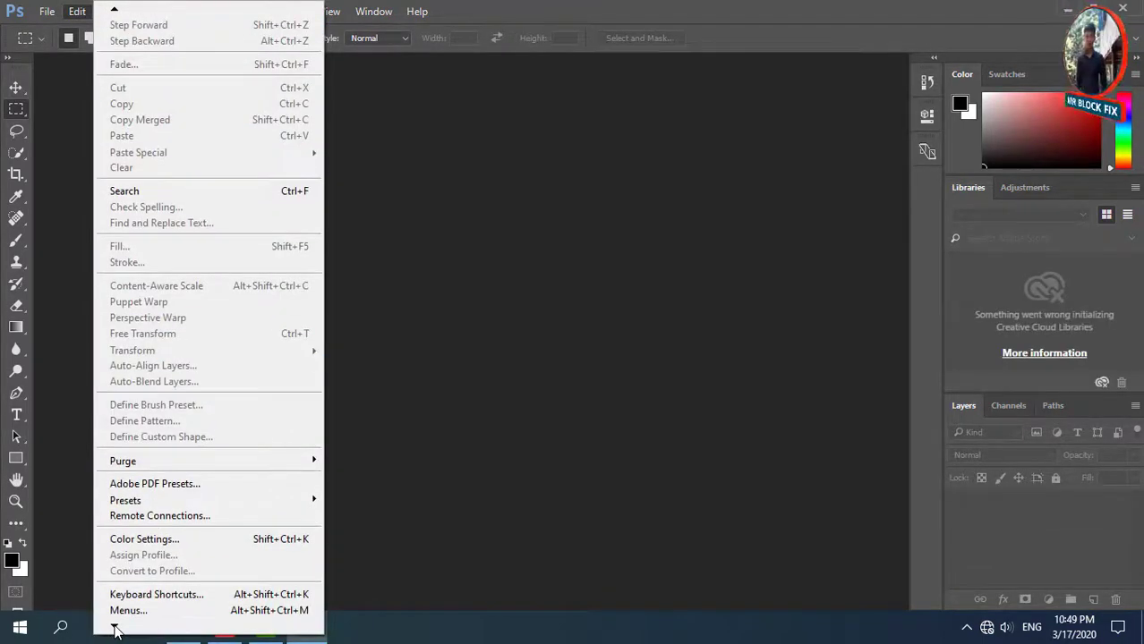
mouse_move(144, 612)
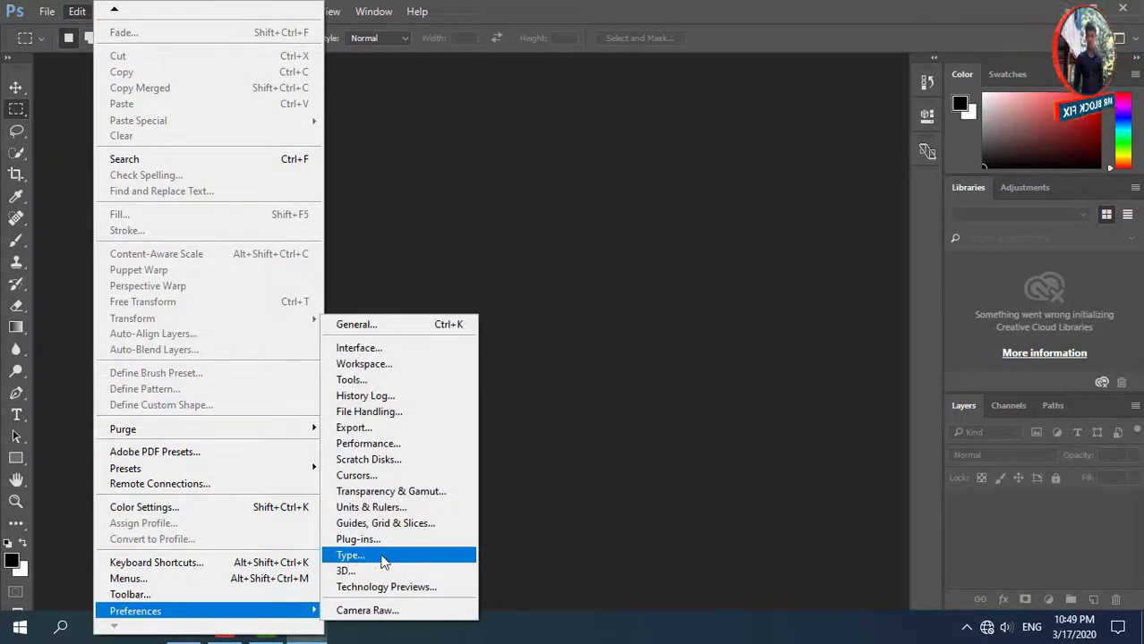
left_click(374, 556)
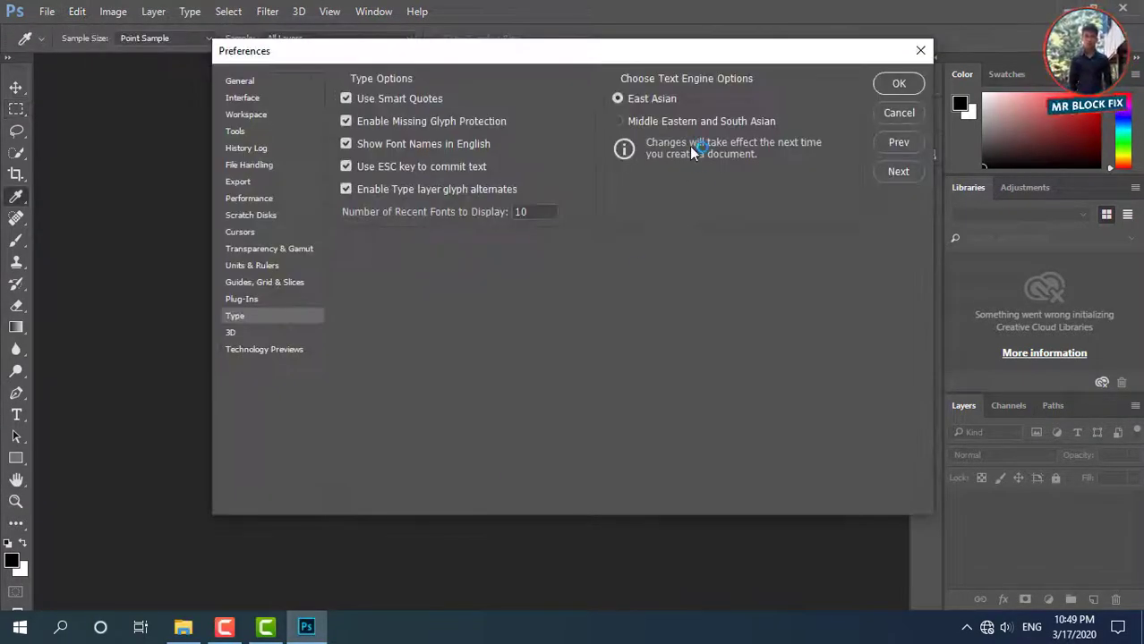
left_click(618, 121)
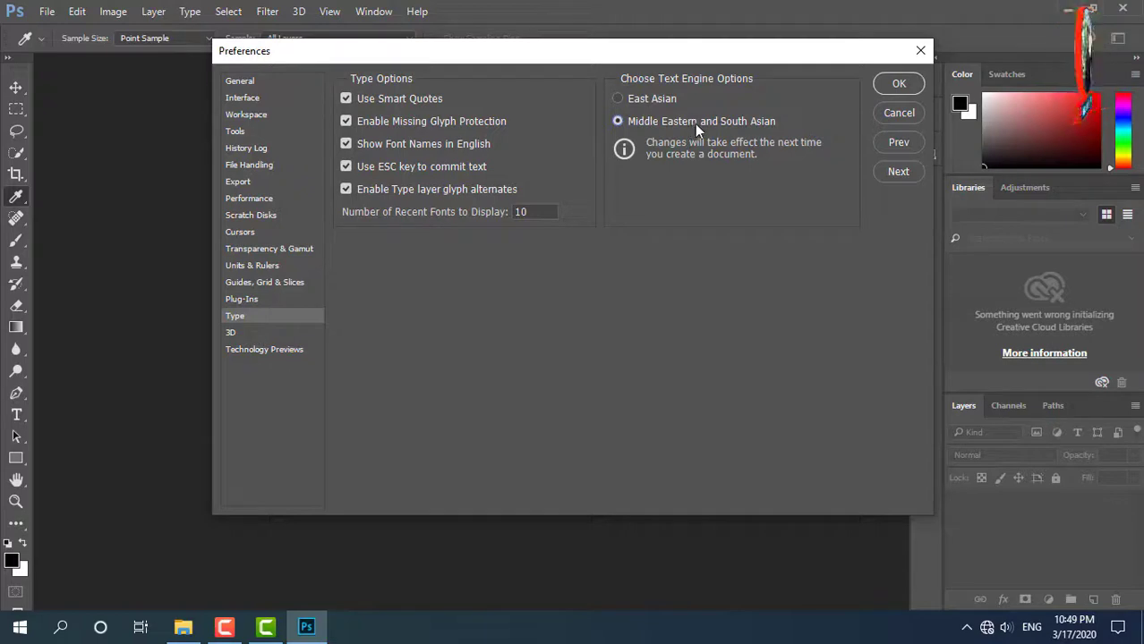
left_click(886, 85)
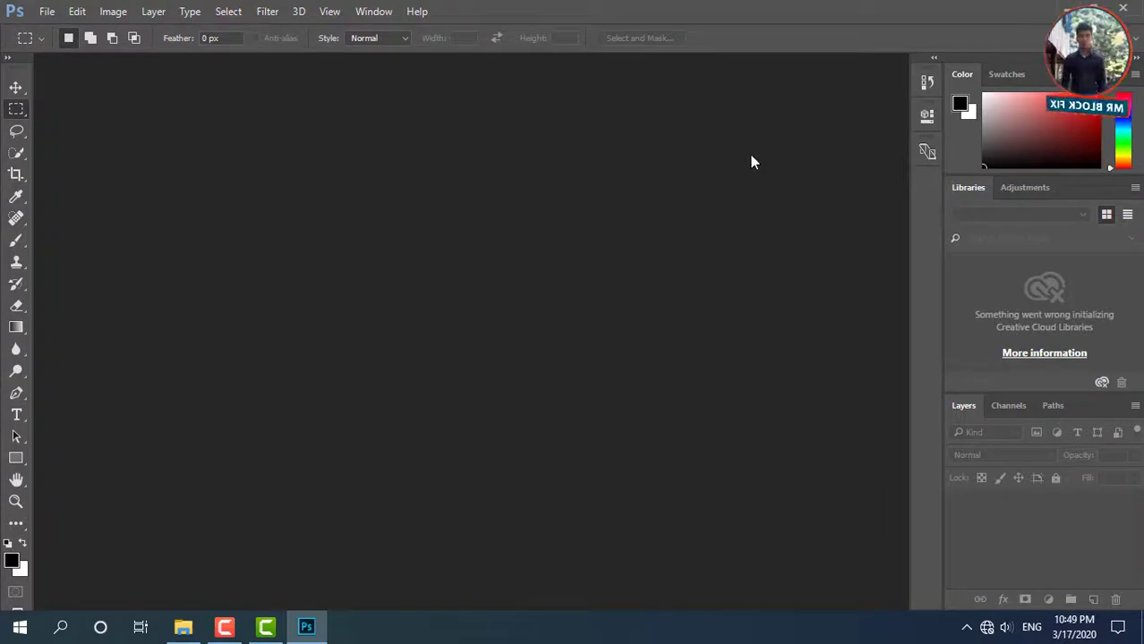
Step: Close Photoshop and refresh the desktop
left_click(1133, 16)
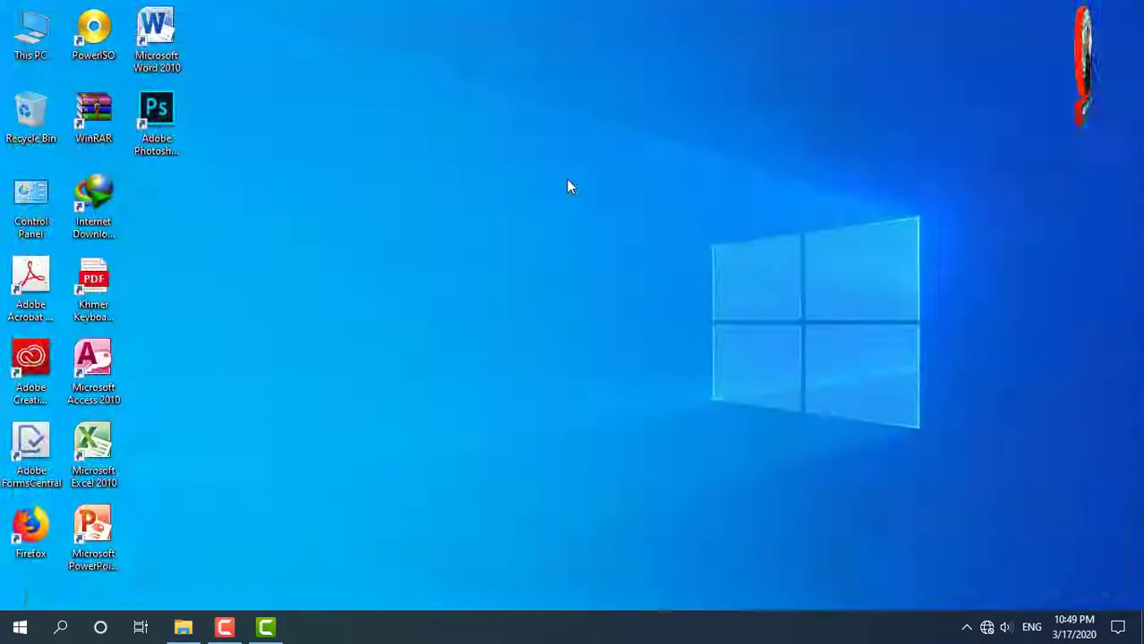
right_click(467, 179)
left_click(507, 219)
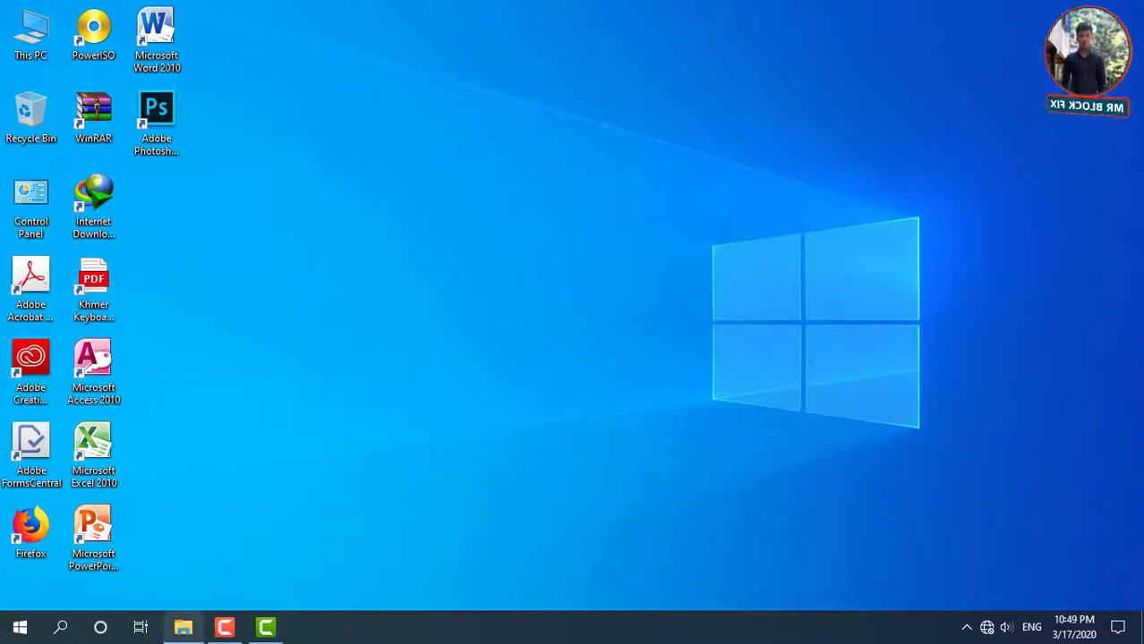
Step: Bring back the Crack folder window, go up to the Design folder, and close the window, refreshing the desktop
left_click(183, 627)
left_click(326, 402)
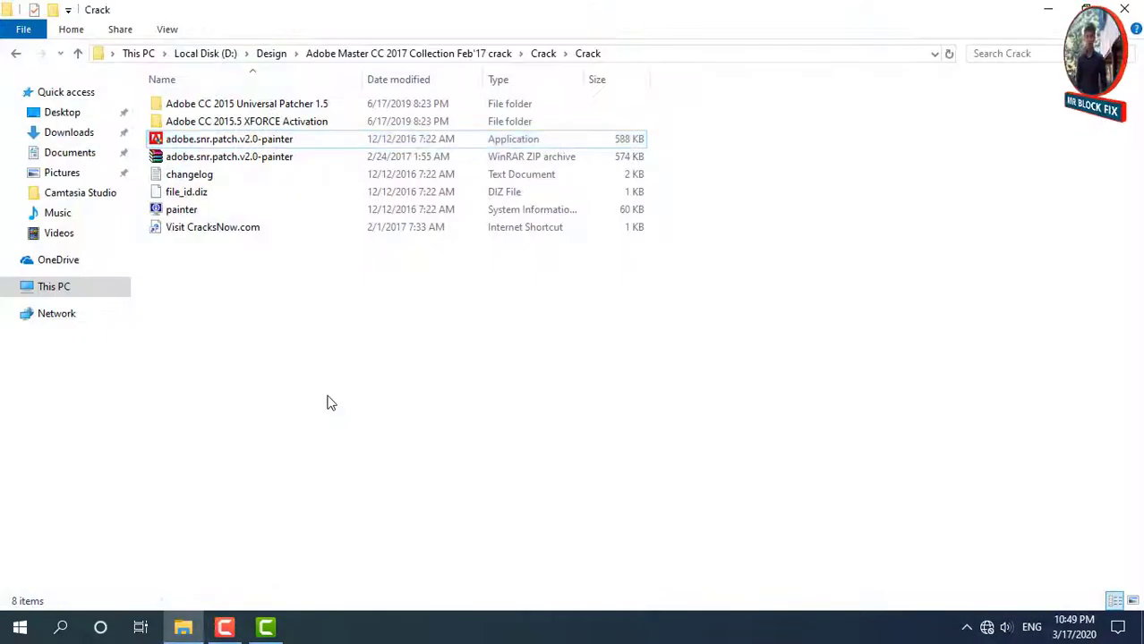
key("alt+Up")
key("alt+Up")
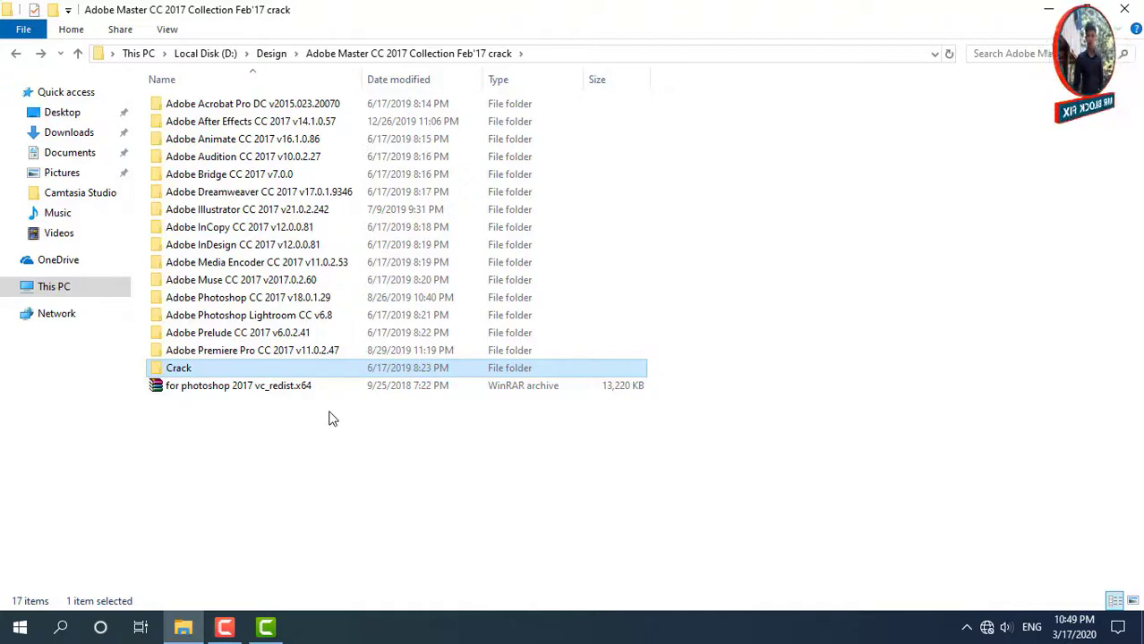
key("alt+Up")
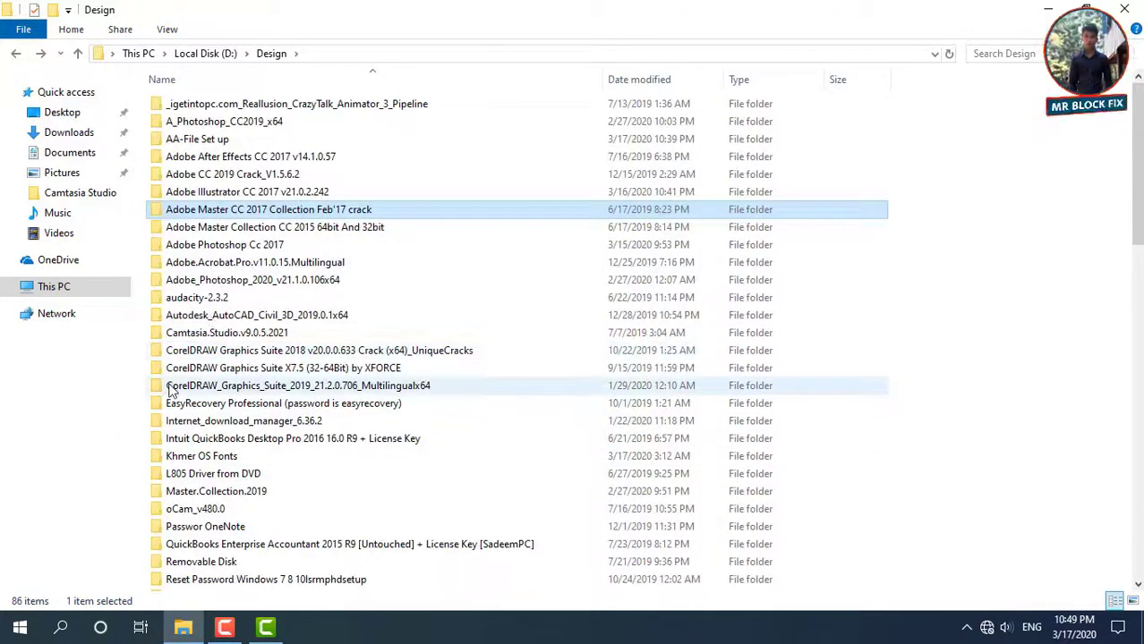
left_click(1121, 11)
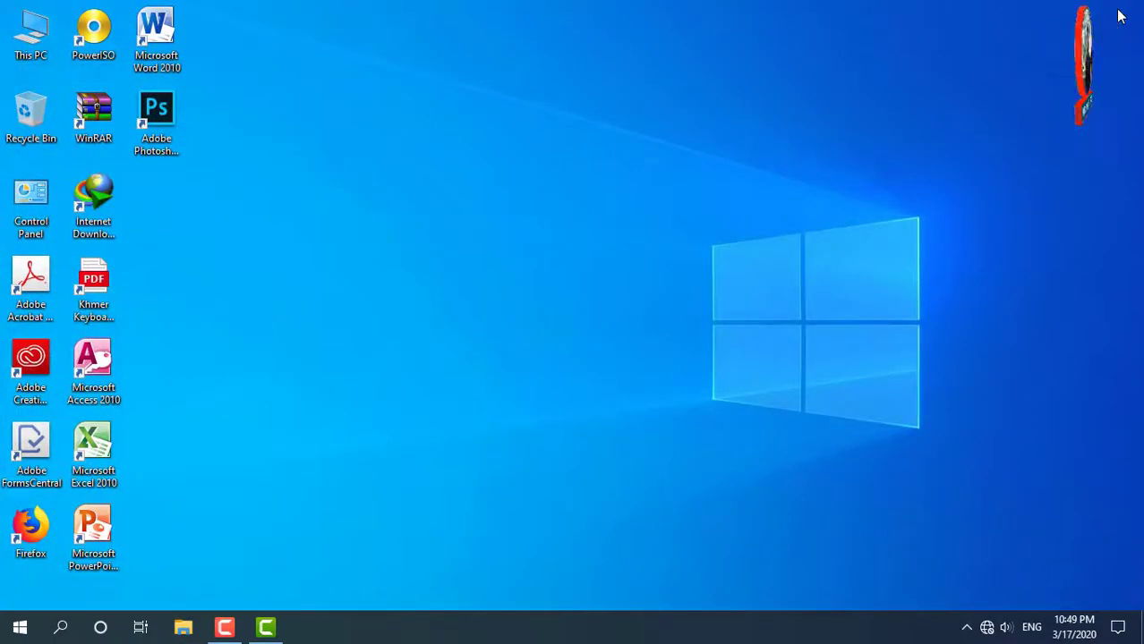
right_click(725, 186)
left_click(767, 232)
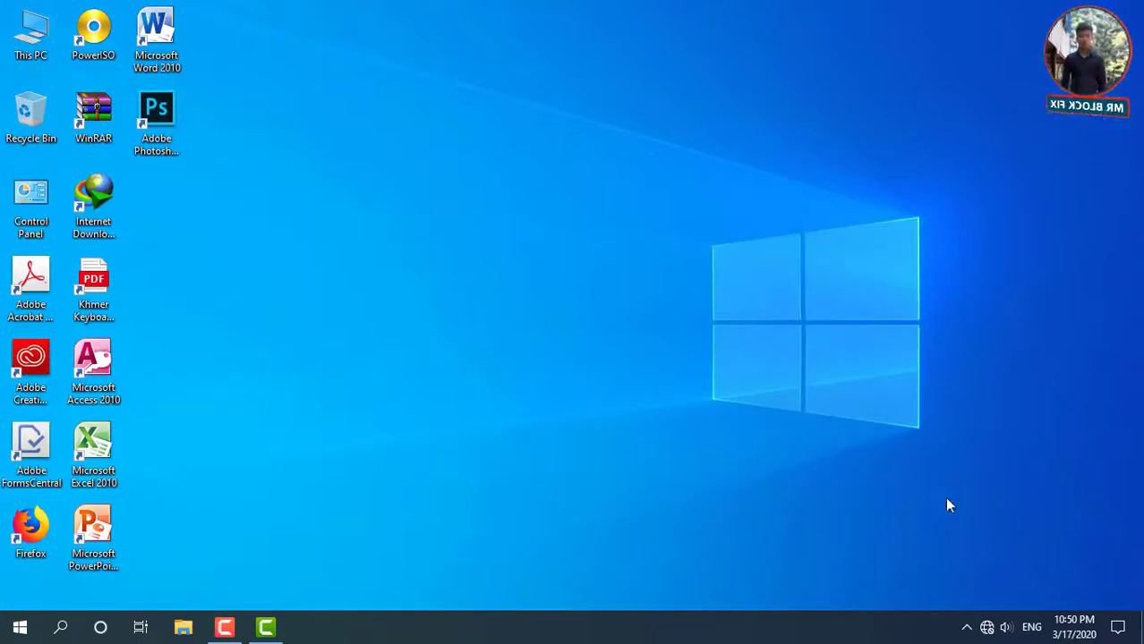
Step: Switch to Control Panel, set its view to Large icons, and open the Date and Time settings
left_click(1070, 626)
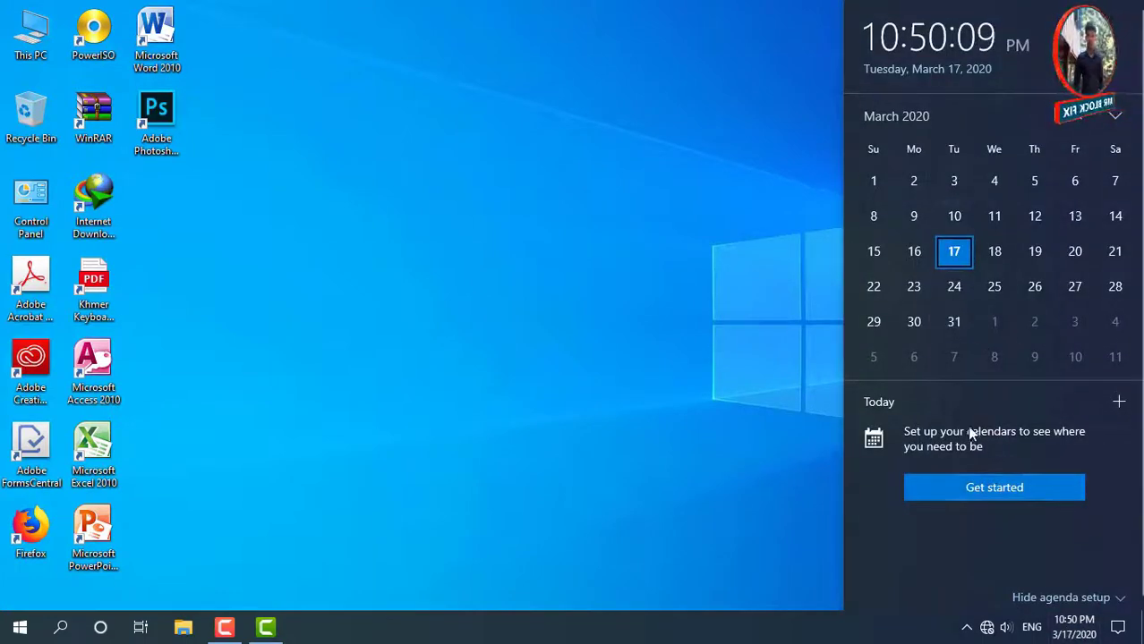
left_click(1074, 625)
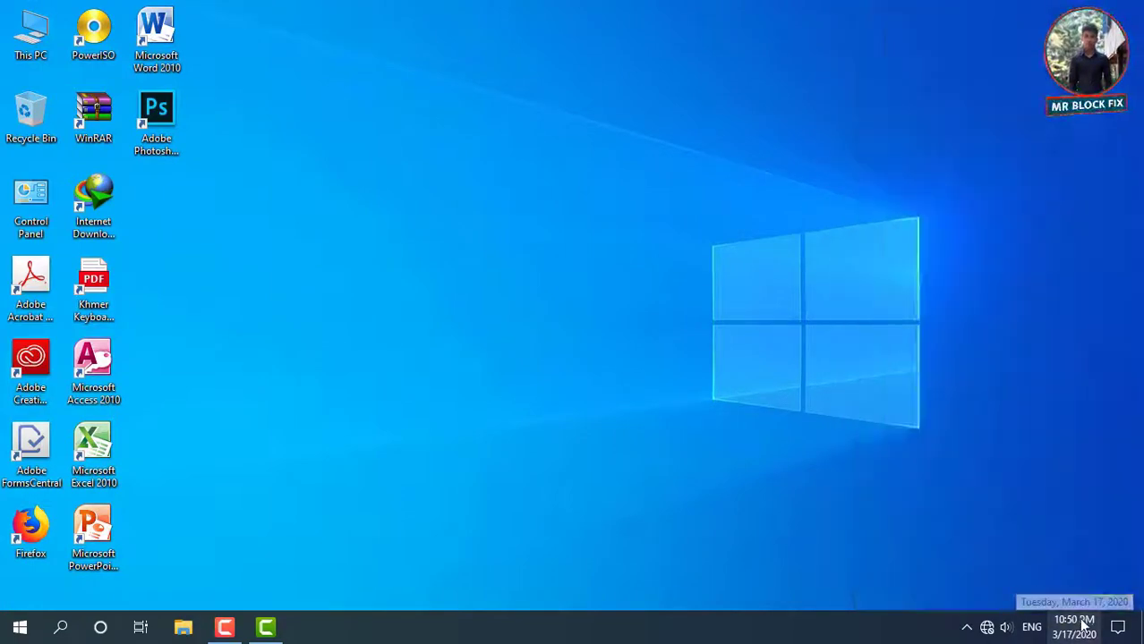
right_click(39, 198)
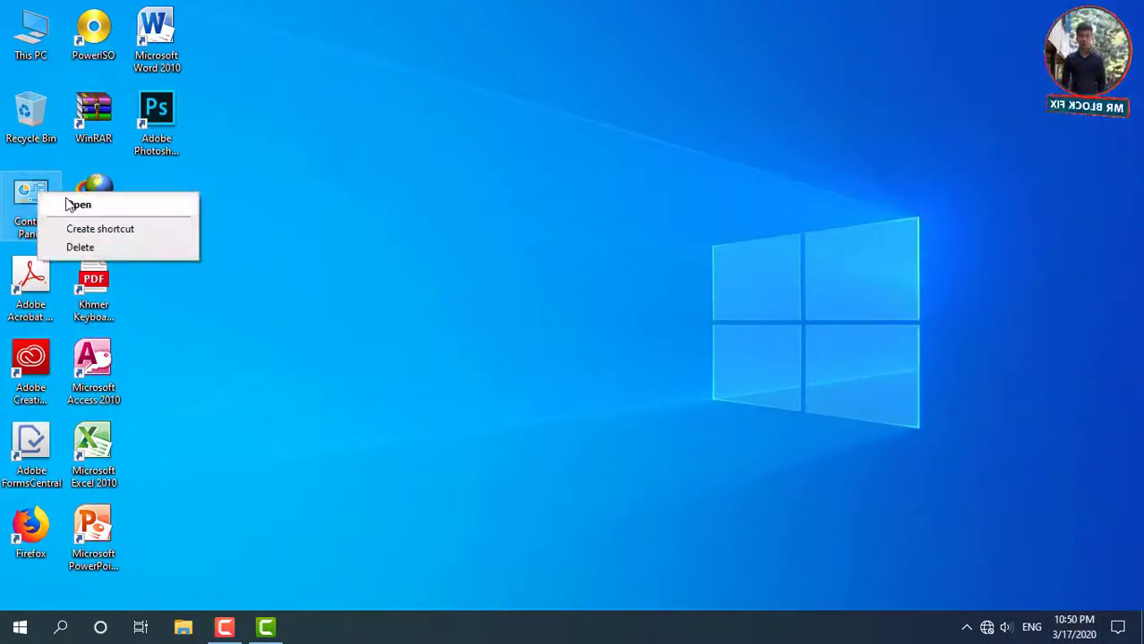
left_click(66, 202)
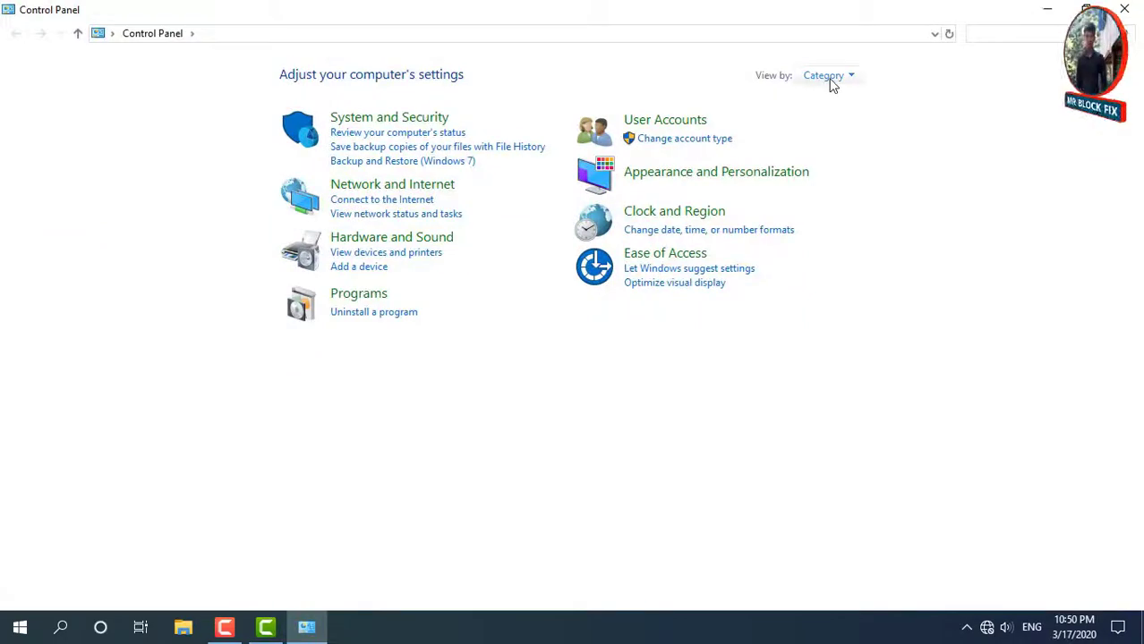
left_click(831, 79)
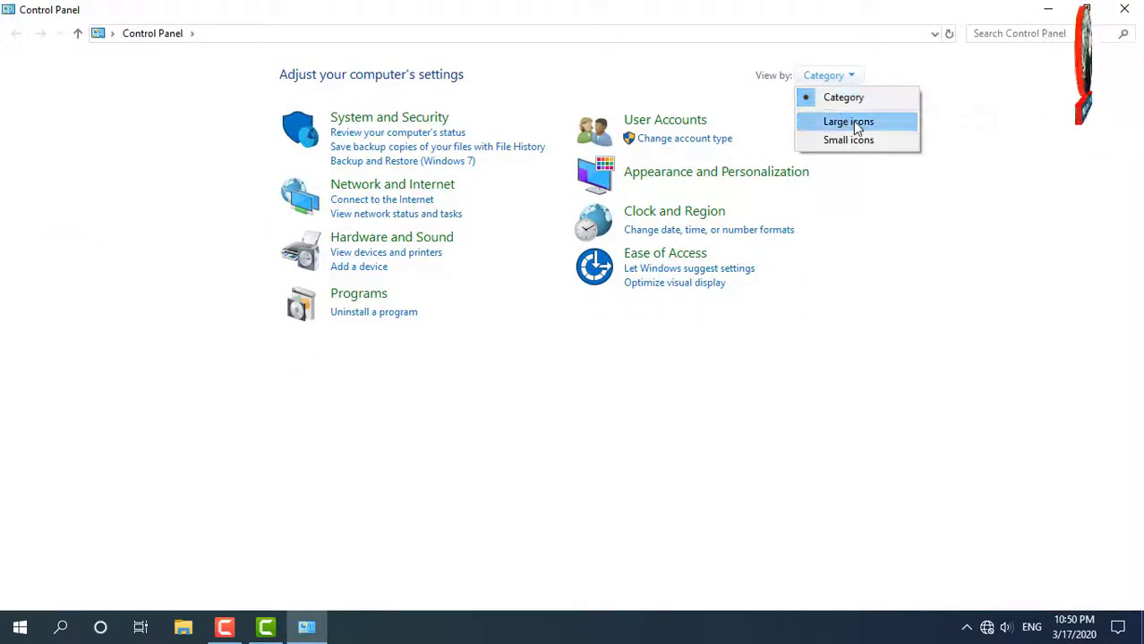
left_click(855, 125)
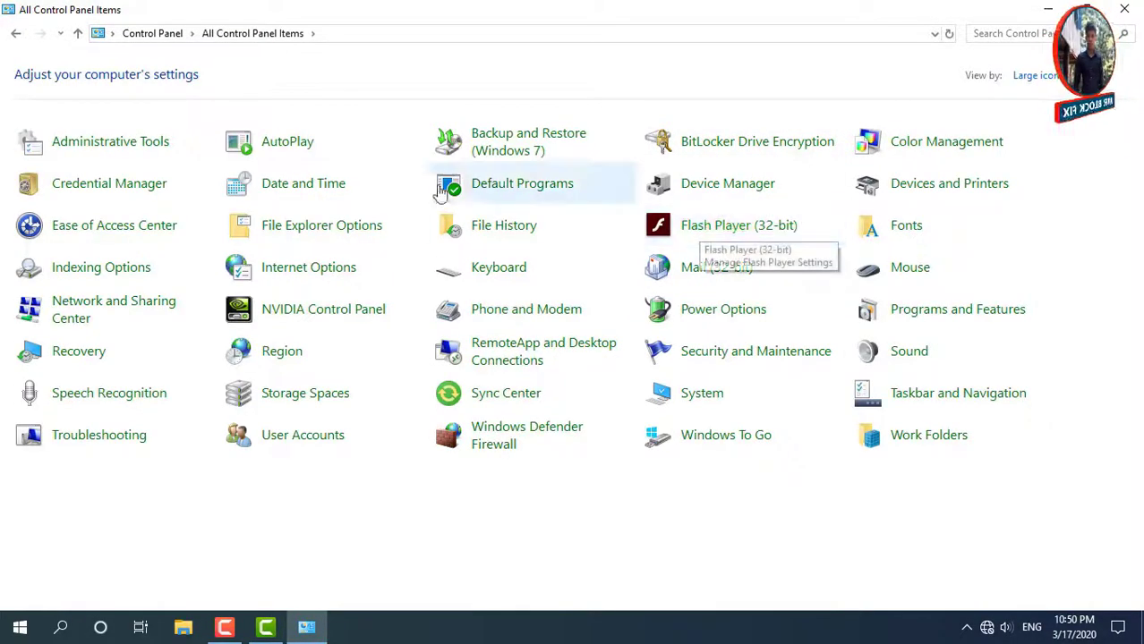
left_click(330, 189)
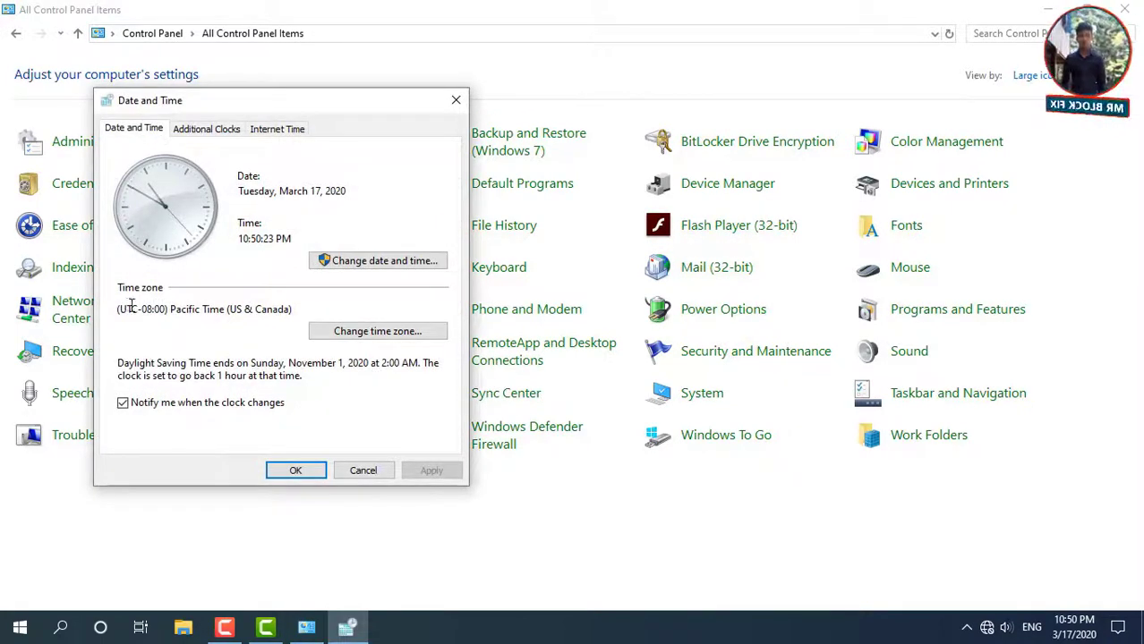
Step: Change the time zone to (UTC+07:00) Bangkok, Hanoi, Jakarta and confirm the time zone settings
left_click(344, 333)
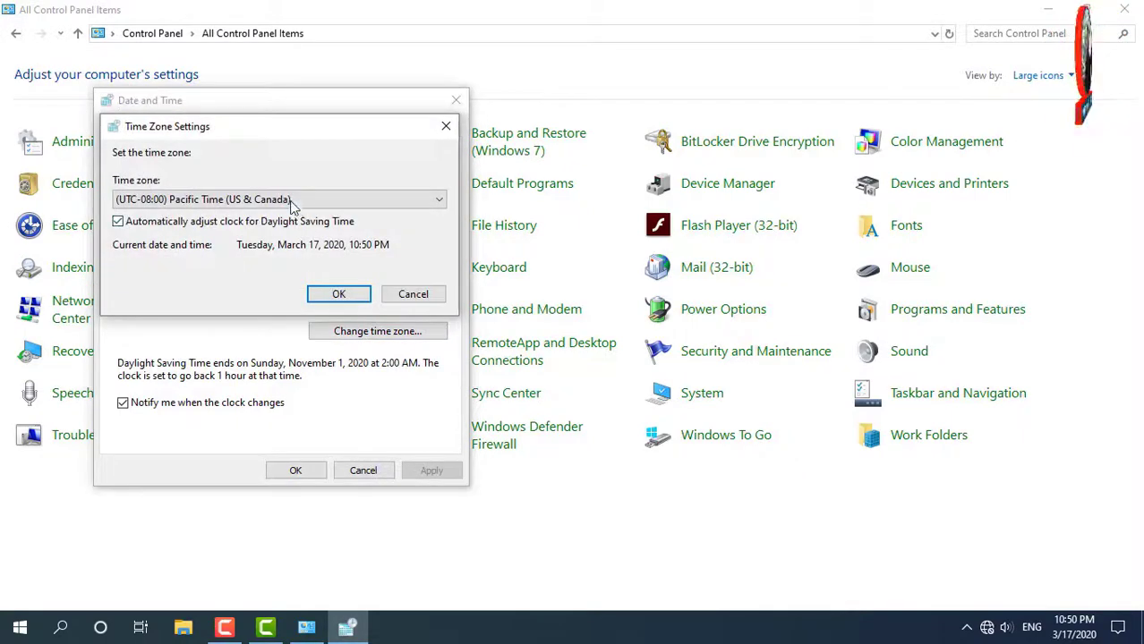
left_click(300, 204)
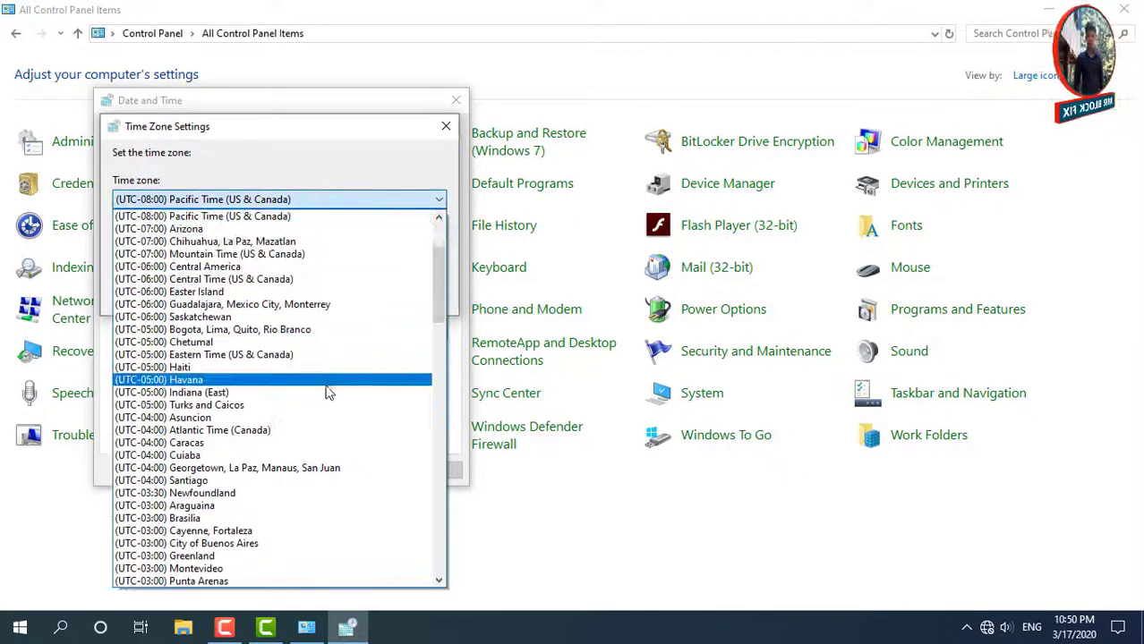
scroll(326, 392, "down", 8)
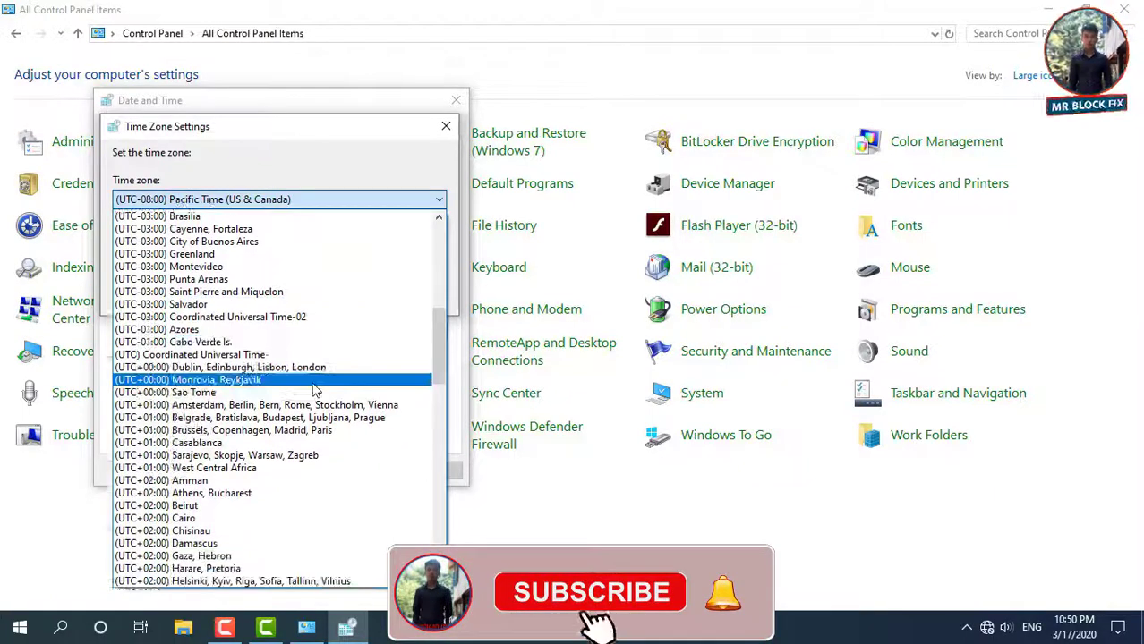
scroll(315, 390, "down", 2)
scroll(313, 388, "down", 3)
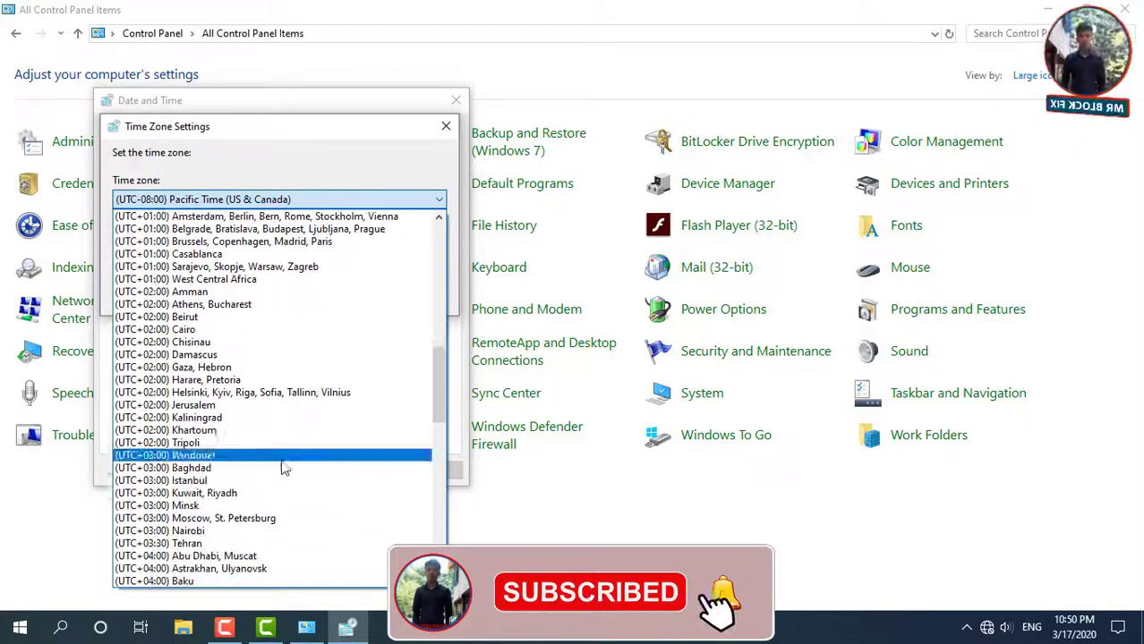
scroll(277, 475, "down", 6)
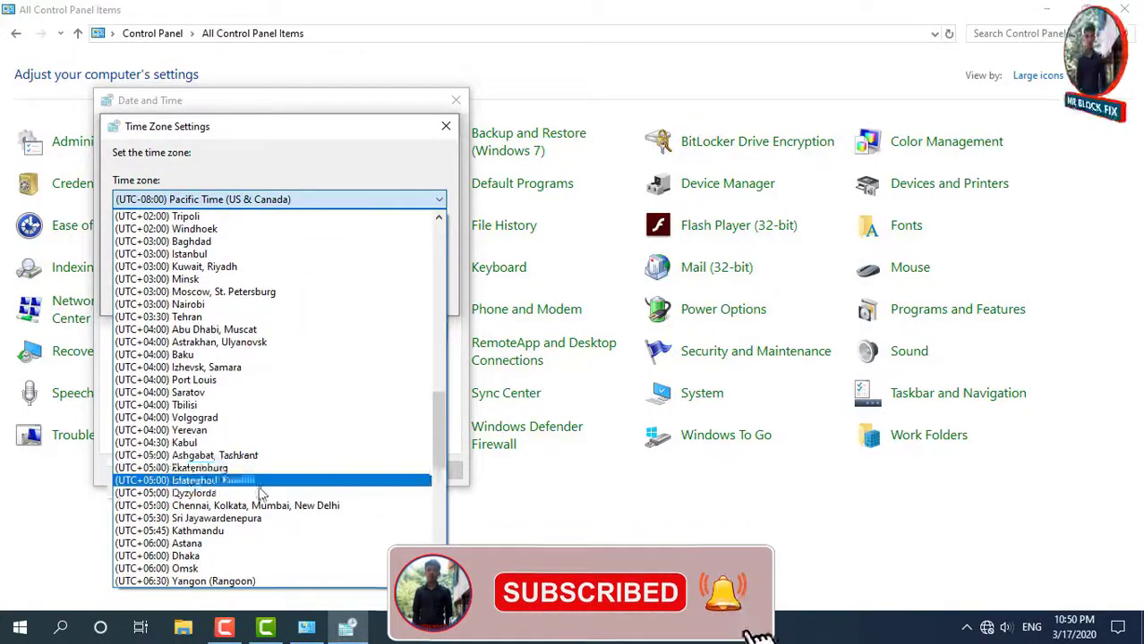
scroll(260, 494, "down", 2)
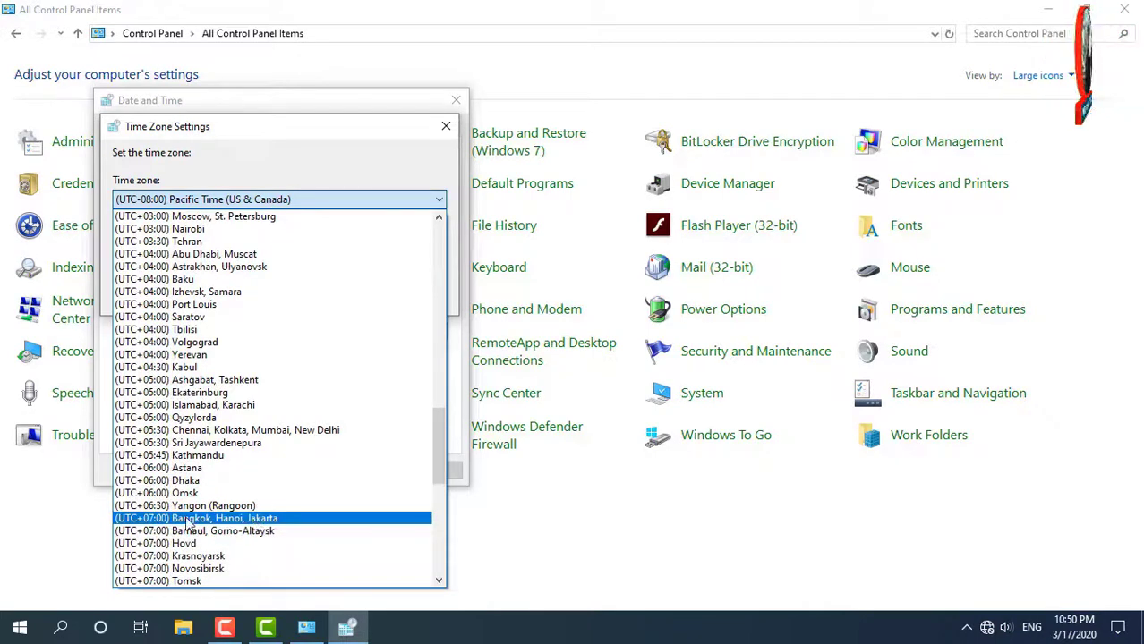
left_click(277, 519)
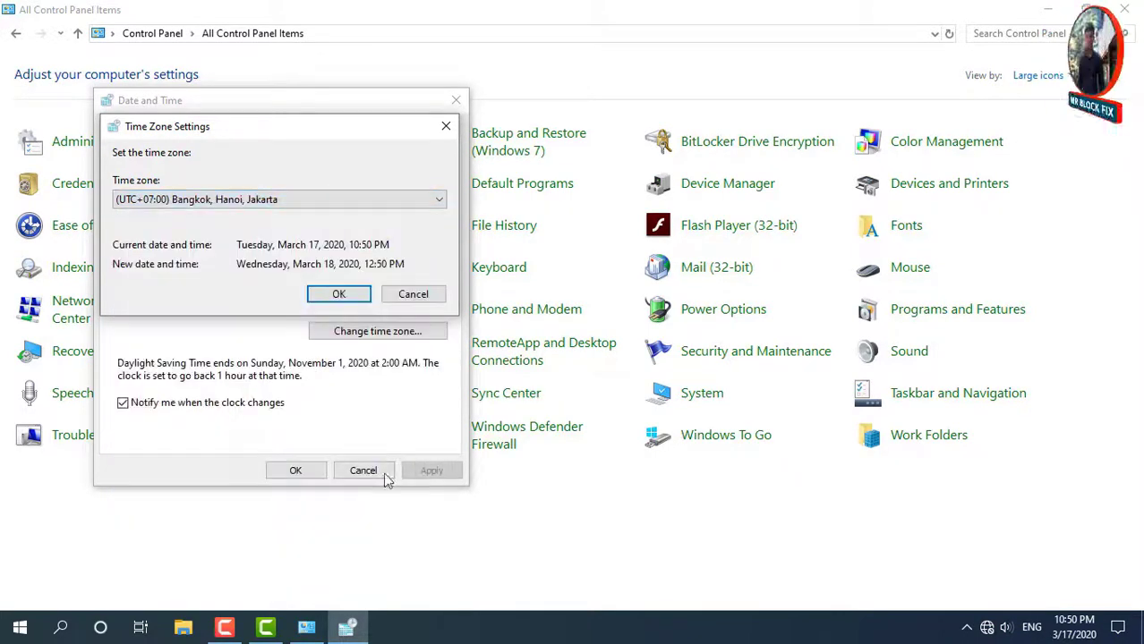
left_click(333, 302)
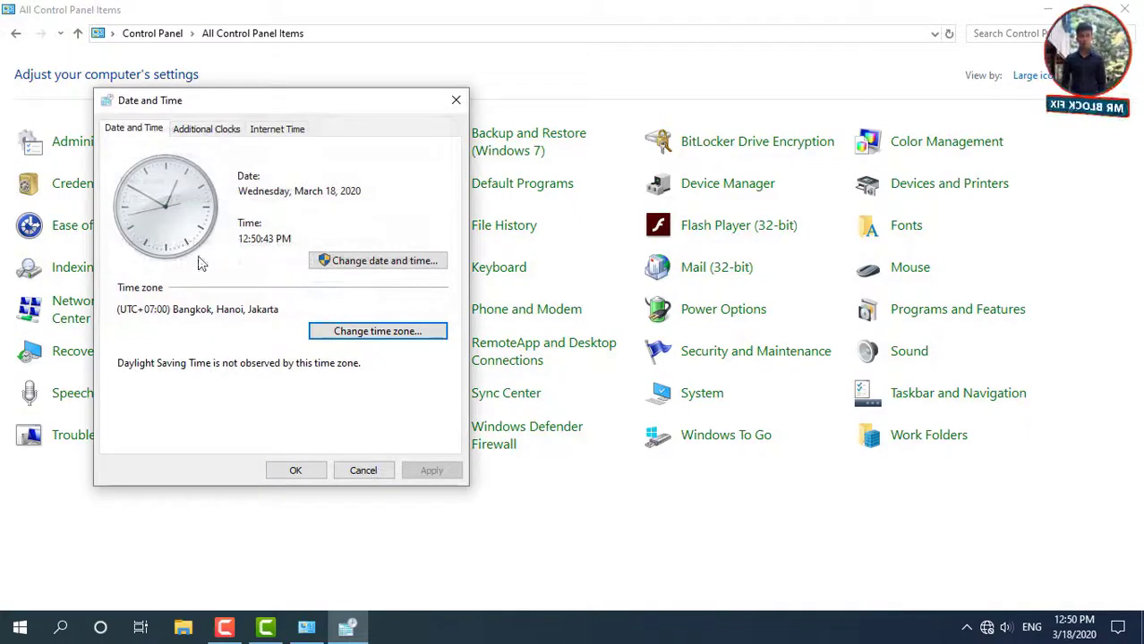
Step: Review and confirm the date and time settings, close Control Panel, and refresh the desktop
left_click(343, 262)
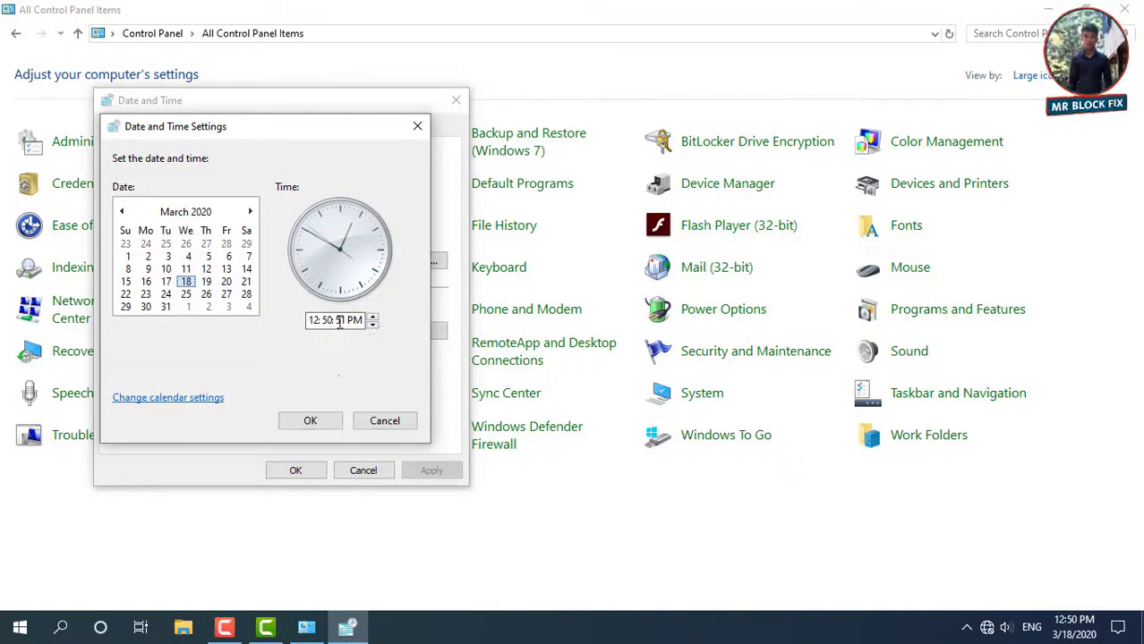
left_click(307, 421)
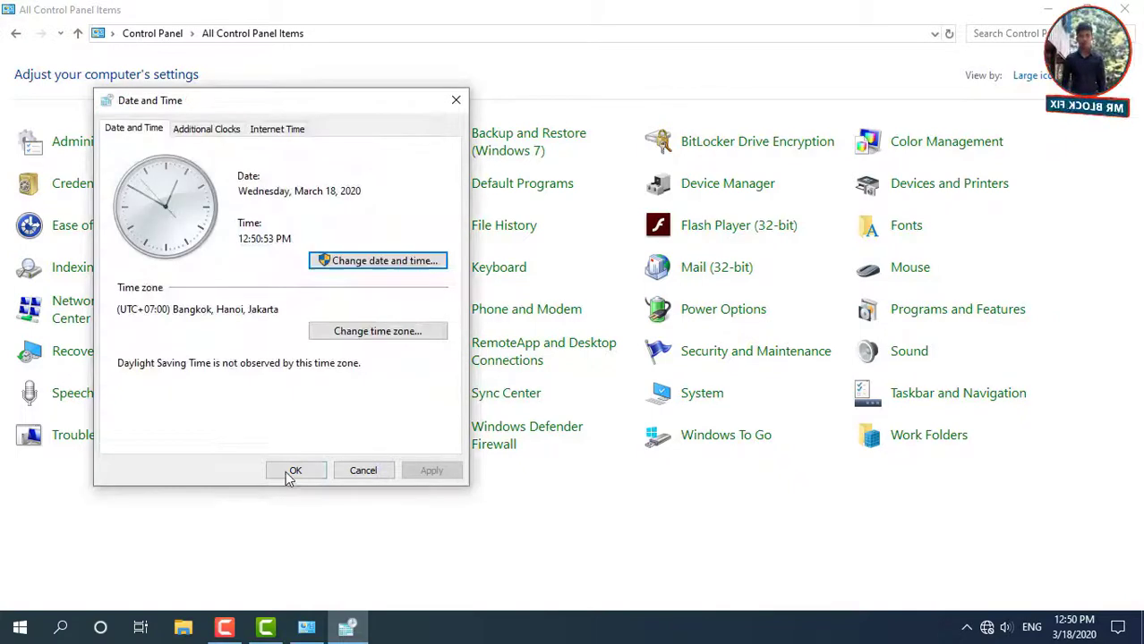
left_click(295, 472)
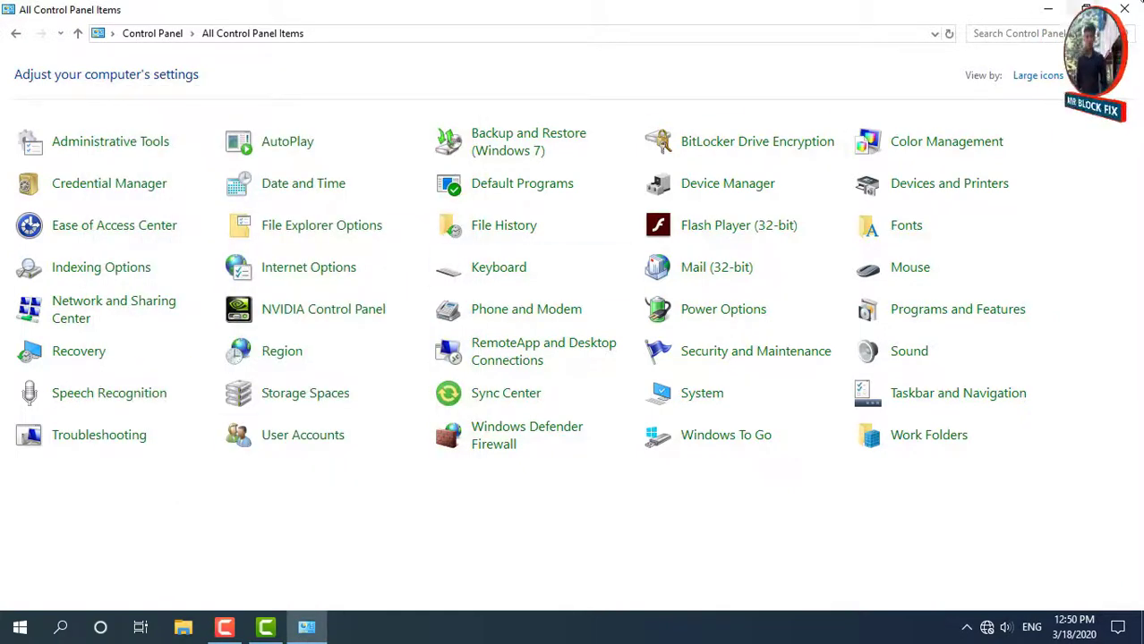
left_click(1124, 9)
right_click(453, 161)
left_click(493, 210)
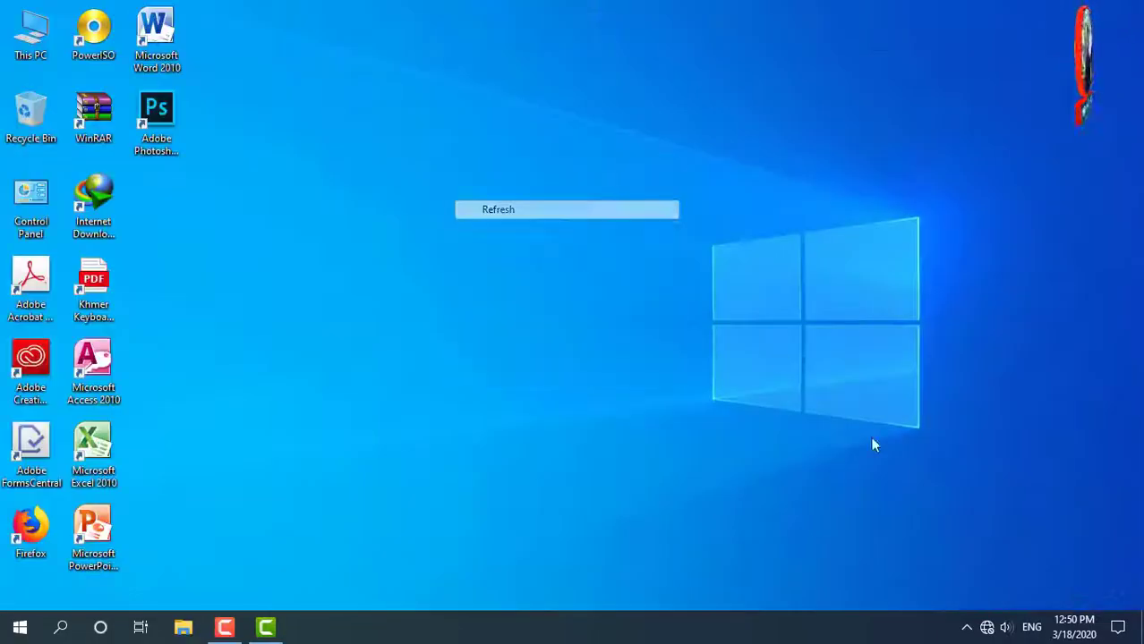
left_click(1070, 624)
left_click(1069, 624)
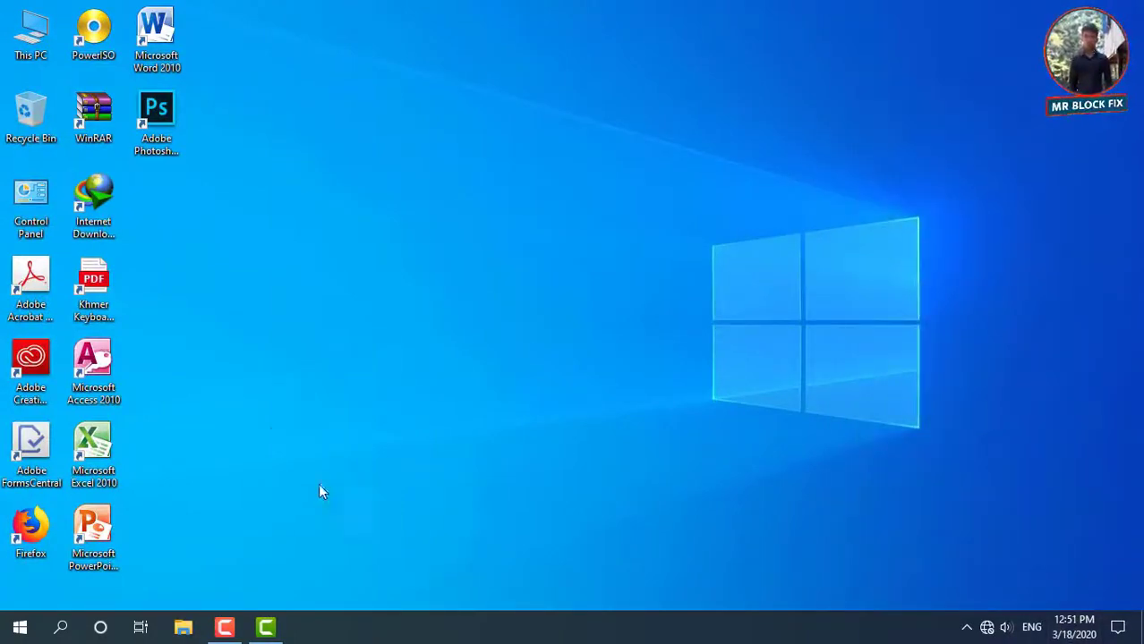
right_click(264, 343)
left_click(287, 365)
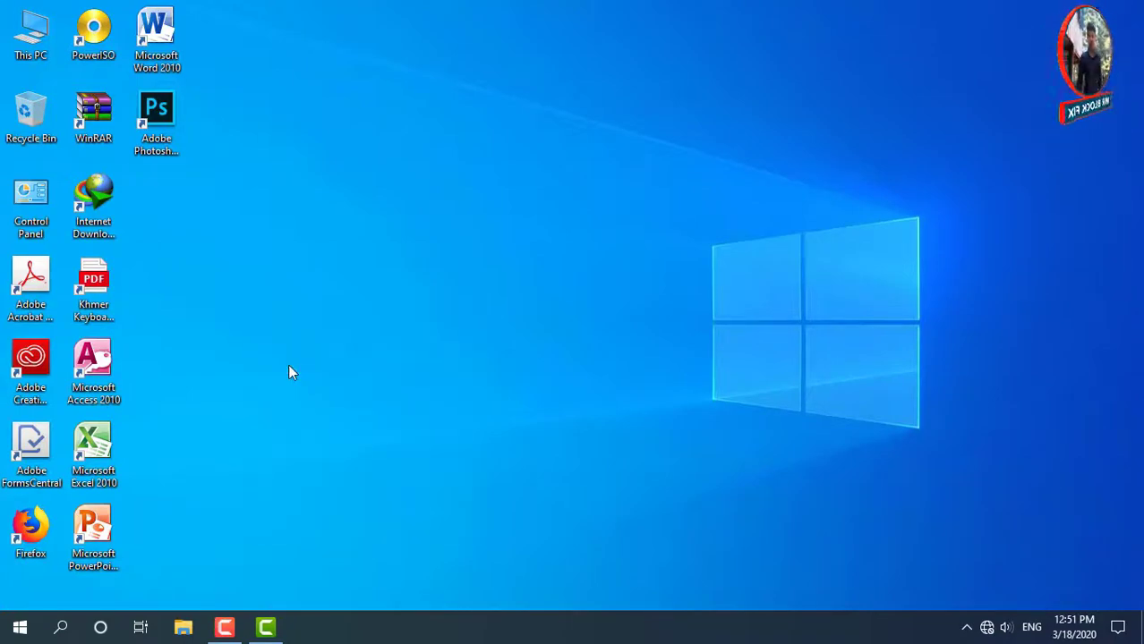
double_click(93, 206)
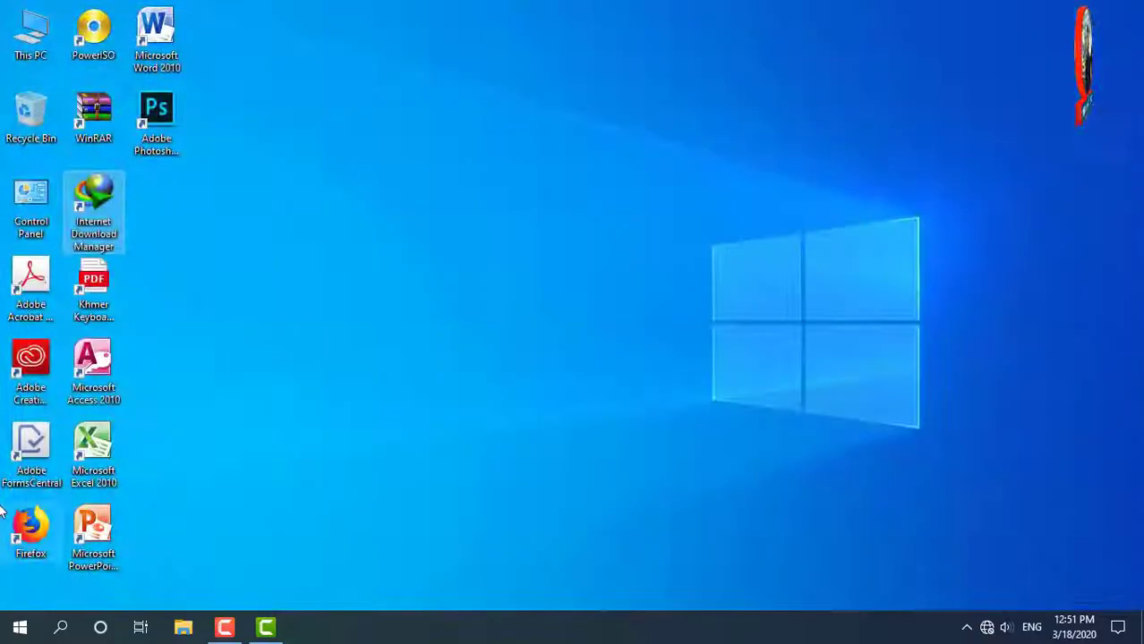
Step: Open Firefox, turn off the default browser check at startup, and decline making it the default browser
right_click(30, 534)
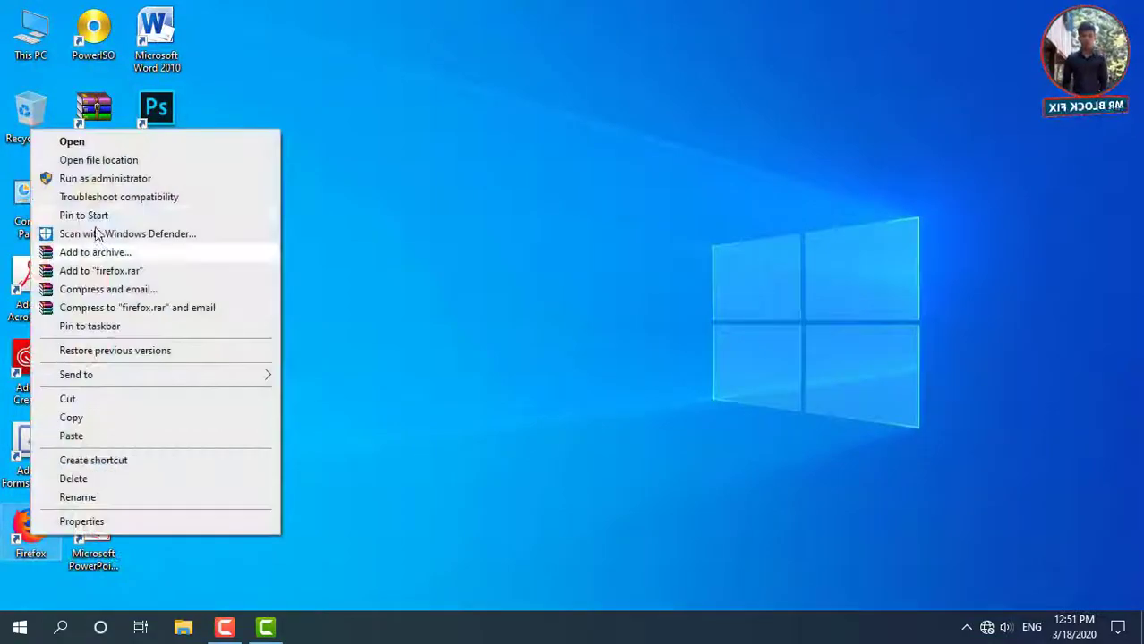
left_click(72, 143)
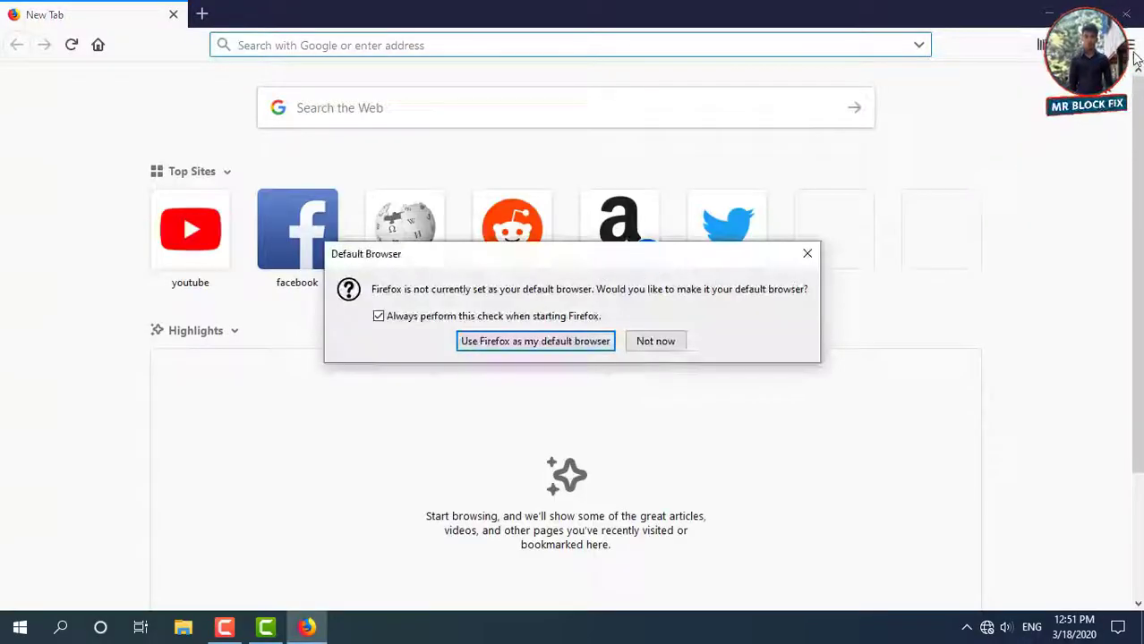
left_click(554, 318)
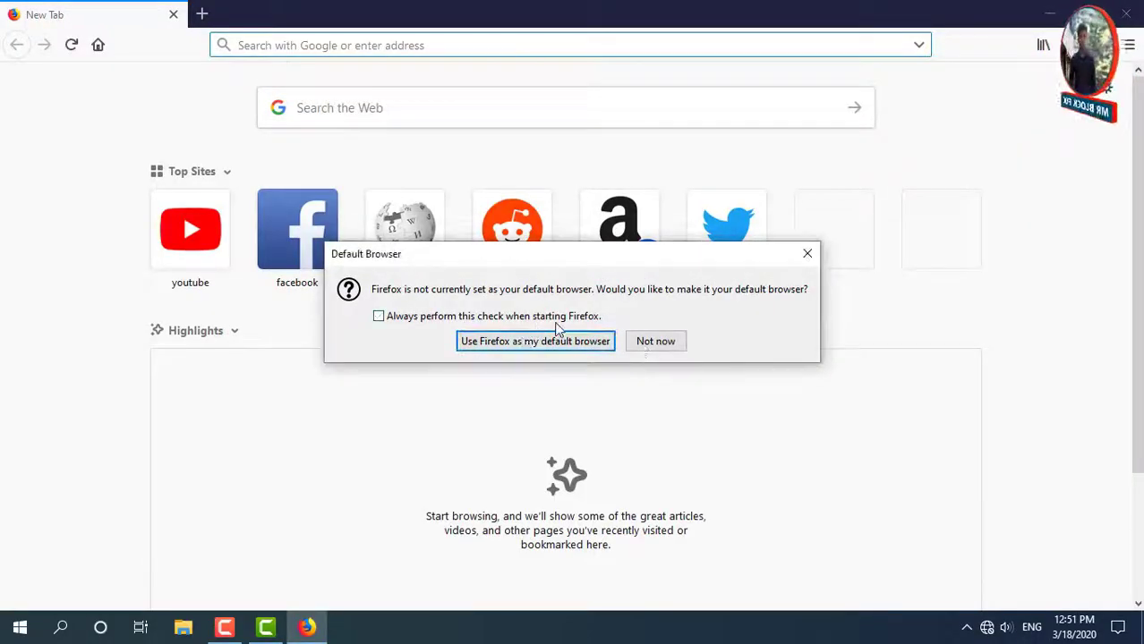
left_click(667, 348)
Step: View the Extensions list in Firefox's Add-ons Manager, close the browser, and refresh the desktop
left_click(1131, 45)
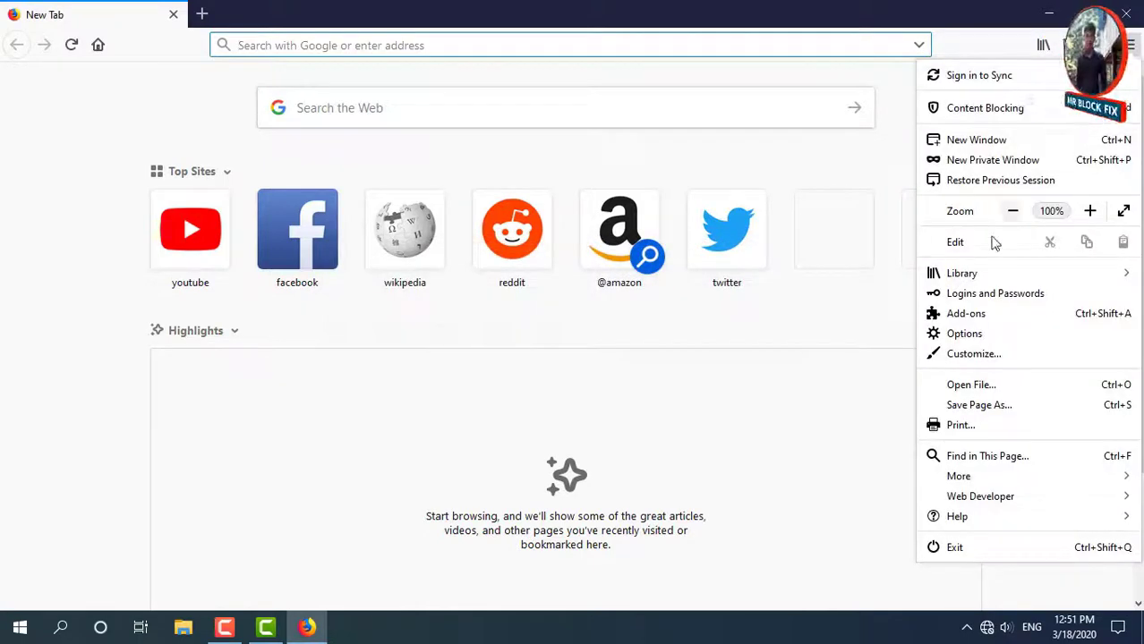
left_click(966, 321)
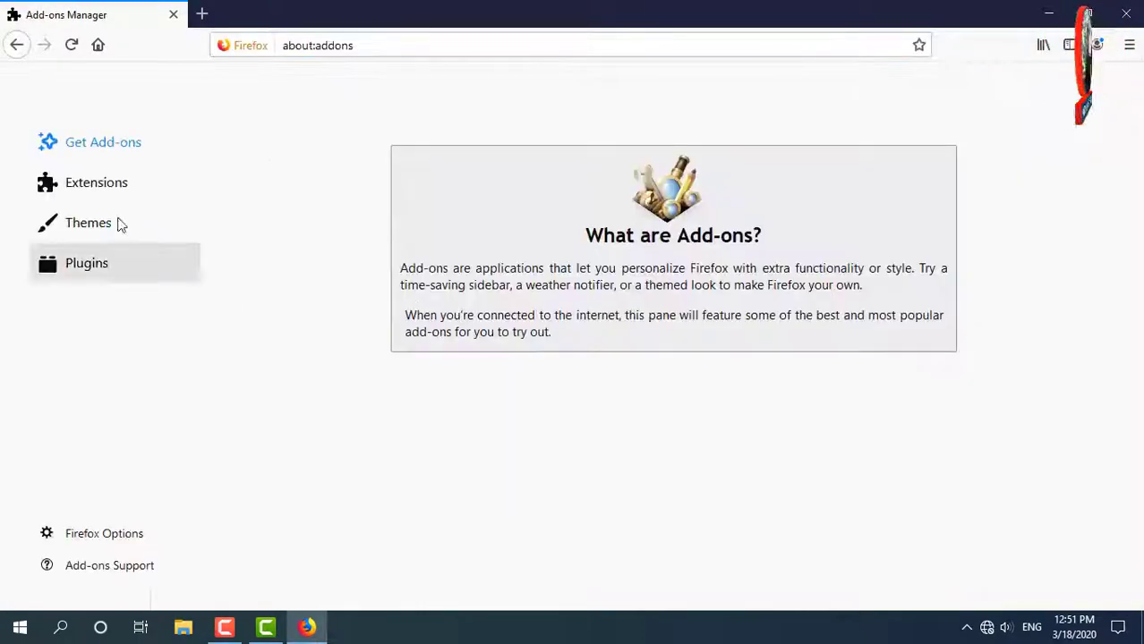
left_click(106, 186)
key("alt+F4")
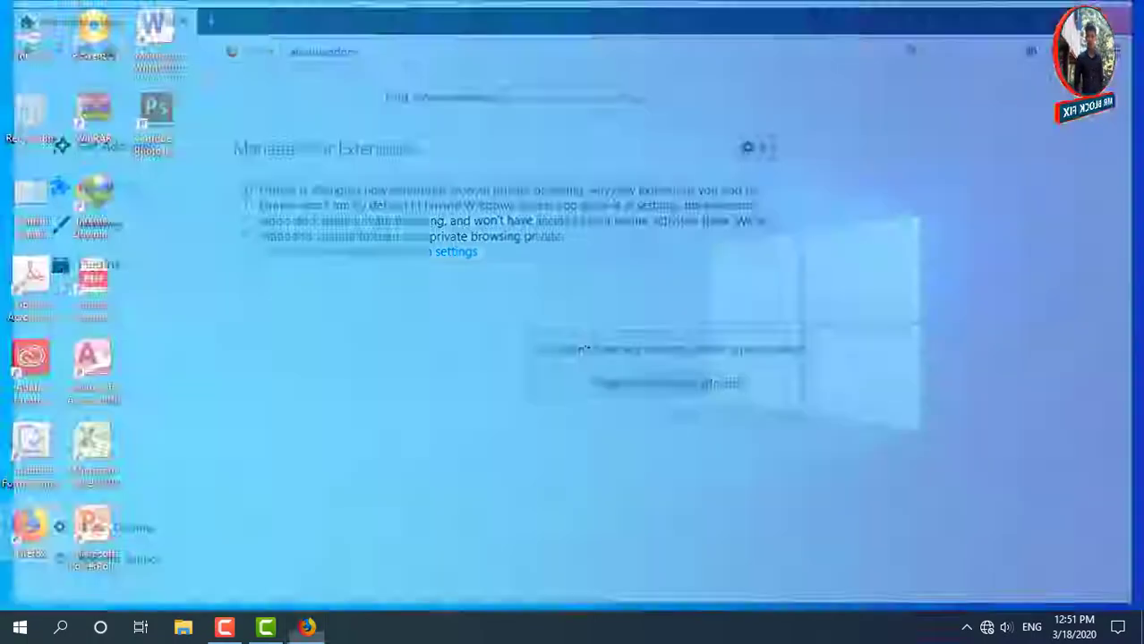
right_click(393, 244)
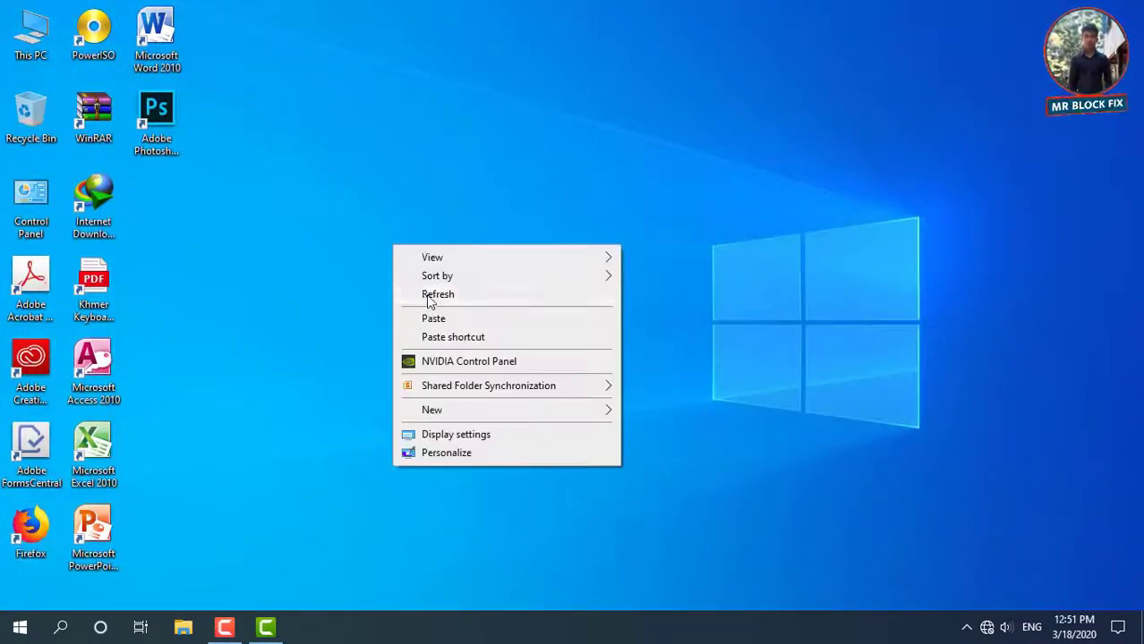
left_click(430, 294)
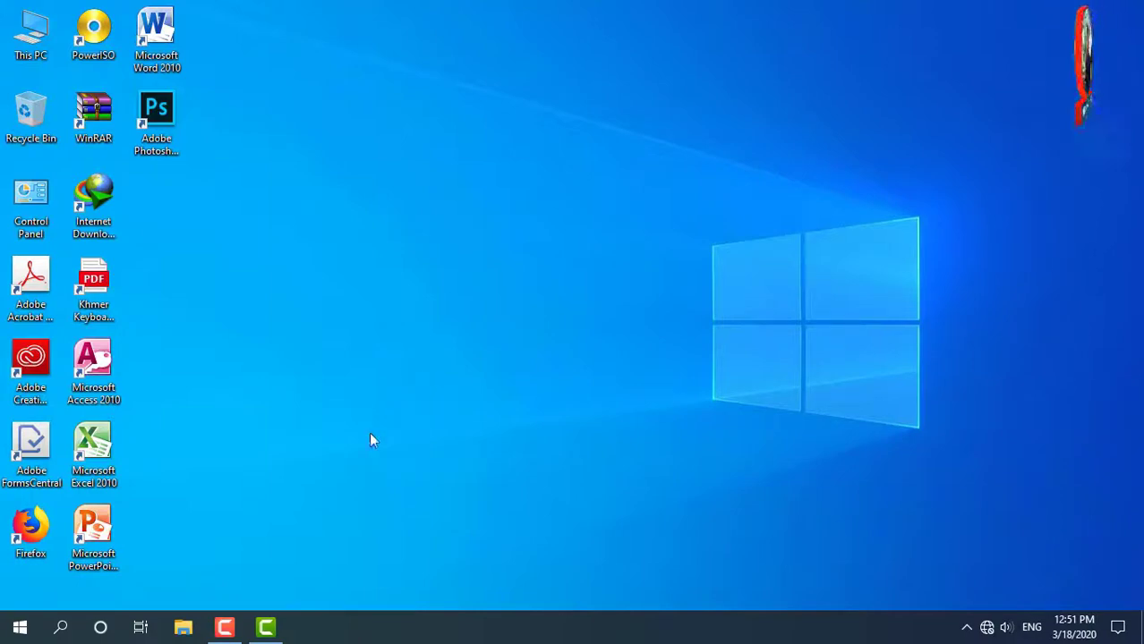
left_click(226, 629)
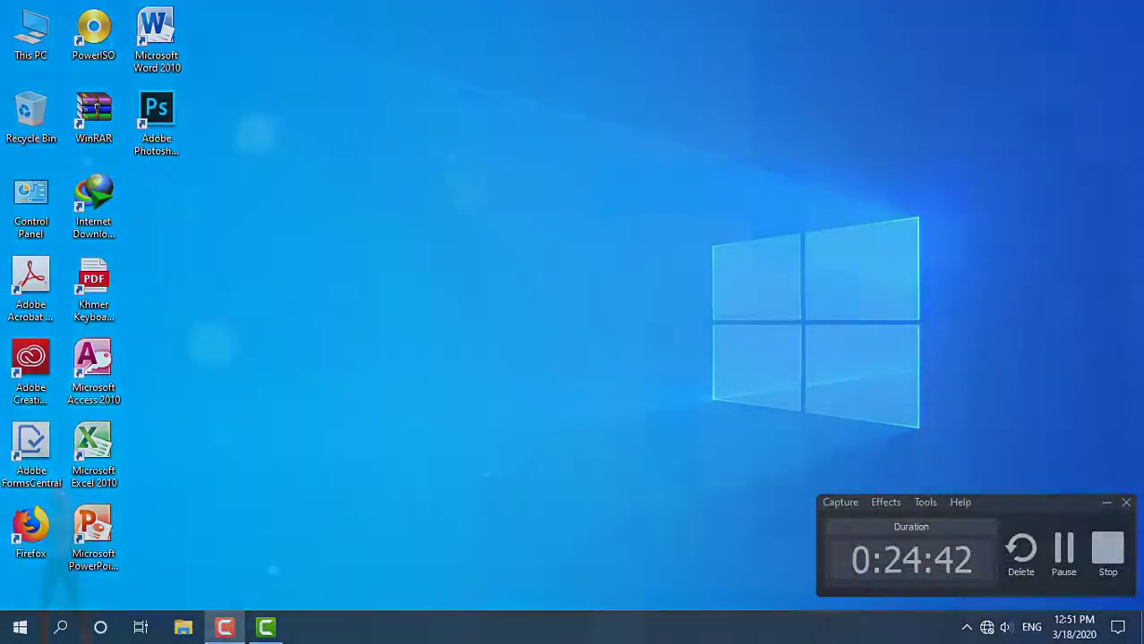